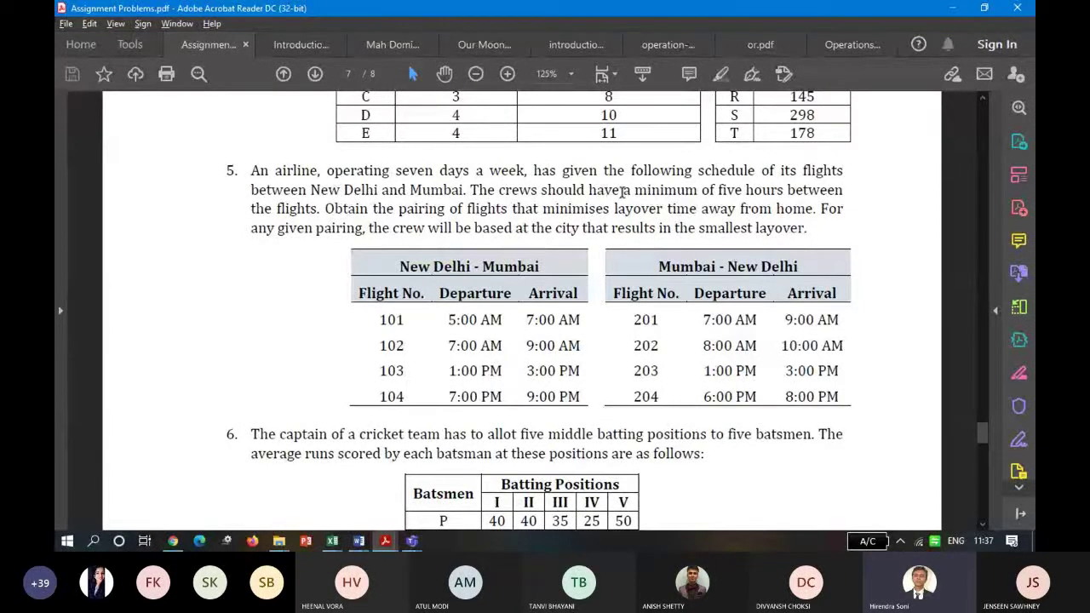
# Highlight problem 5's five-hour crew rest condition and its two flight timetables while reading them.
pyautogui.moveTo(470, 190); pyautogui.dragTo(321, 213)
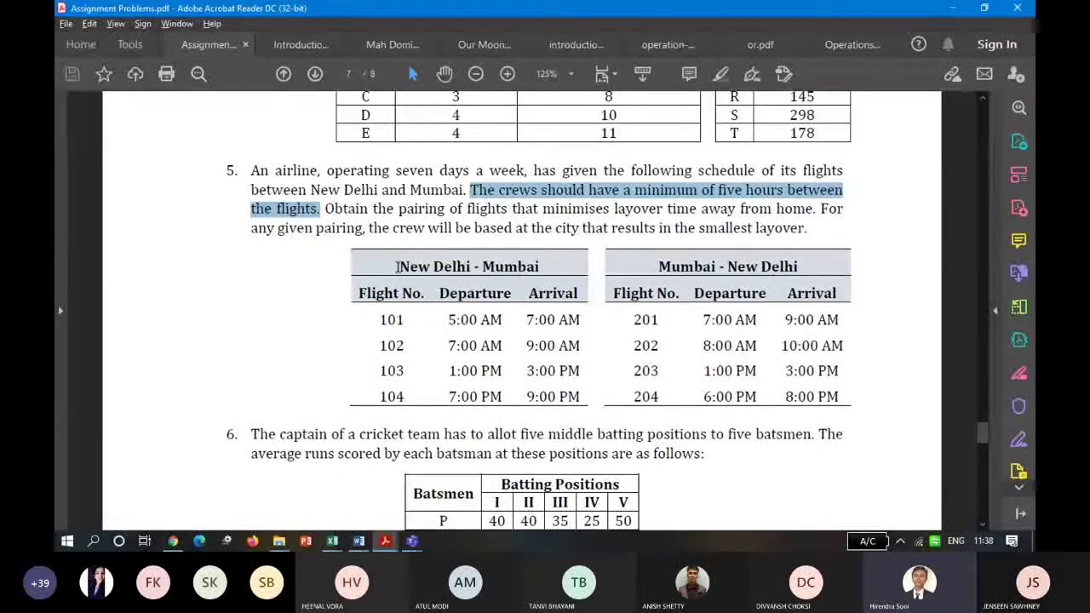
pyautogui.moveTo(398, 266); pyautogui.dragTo(839, 387)
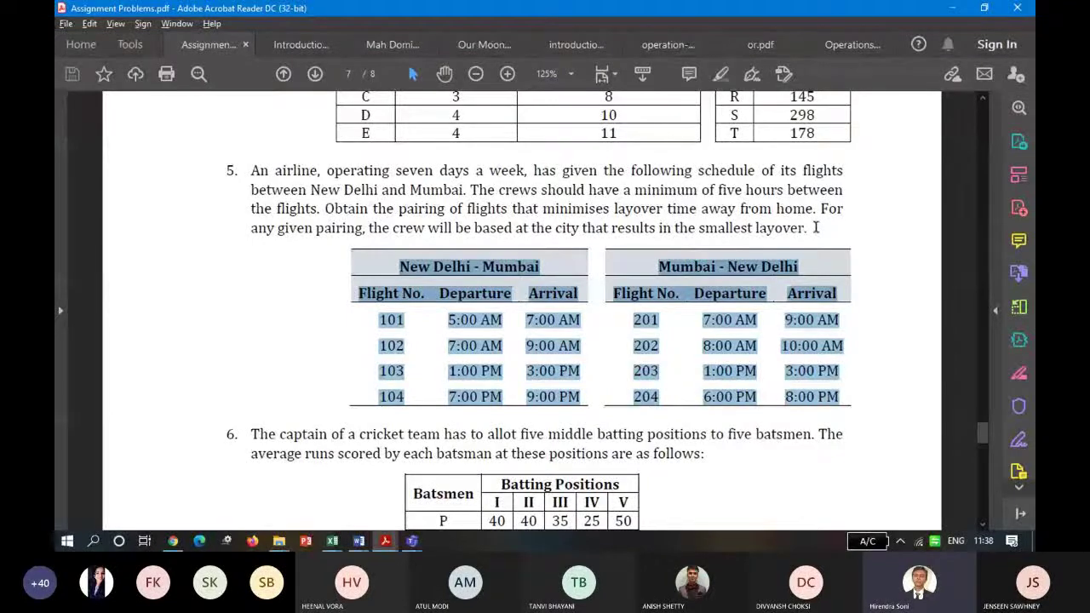
# Copy the flight timetables from the Word document into Excel's Crew Scheduling sheet at A1, and widen column F to fit its times.
pyautogui.hotkey('alt', 'Tab')
pyautogui.hotkey('alt', 'Tab')
pyautogui.hotkey('alt', 'Tab')
pyautogui.hotkey('alt', 'Tab')
pyautogui.hotkey('alt', 'Tab')
pyautogui.hotkey('alt', 'Tab')
pyautogui.hotkey('alt', 'Tab')
pyautogui.hotkey('alt', 'Tab')
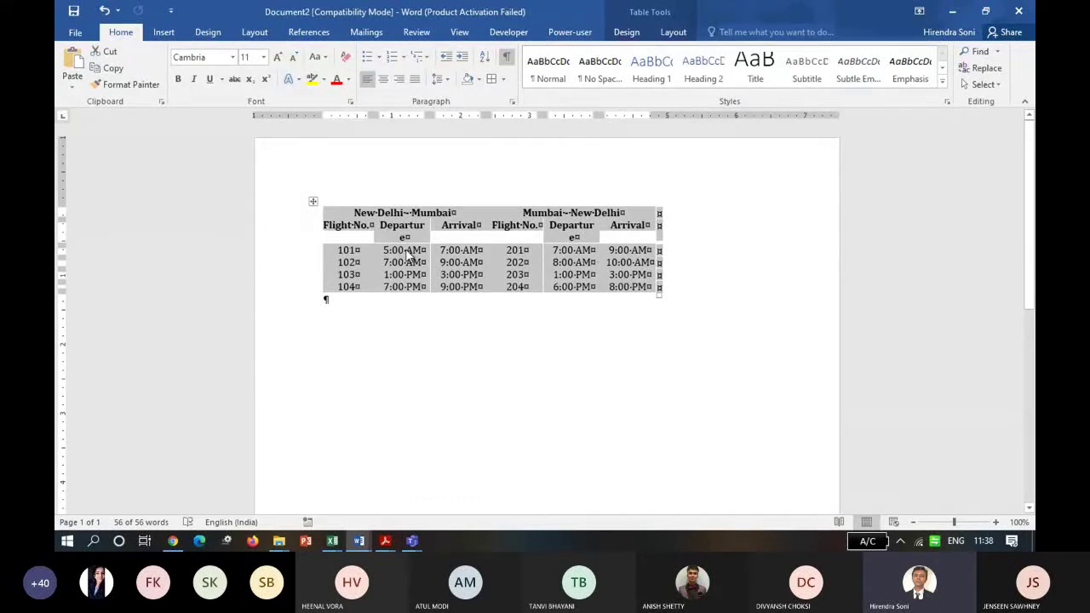
pyautogui.hotkey('ctrl', 'c')
pyautogui.hotkey('alt', 'Tab')
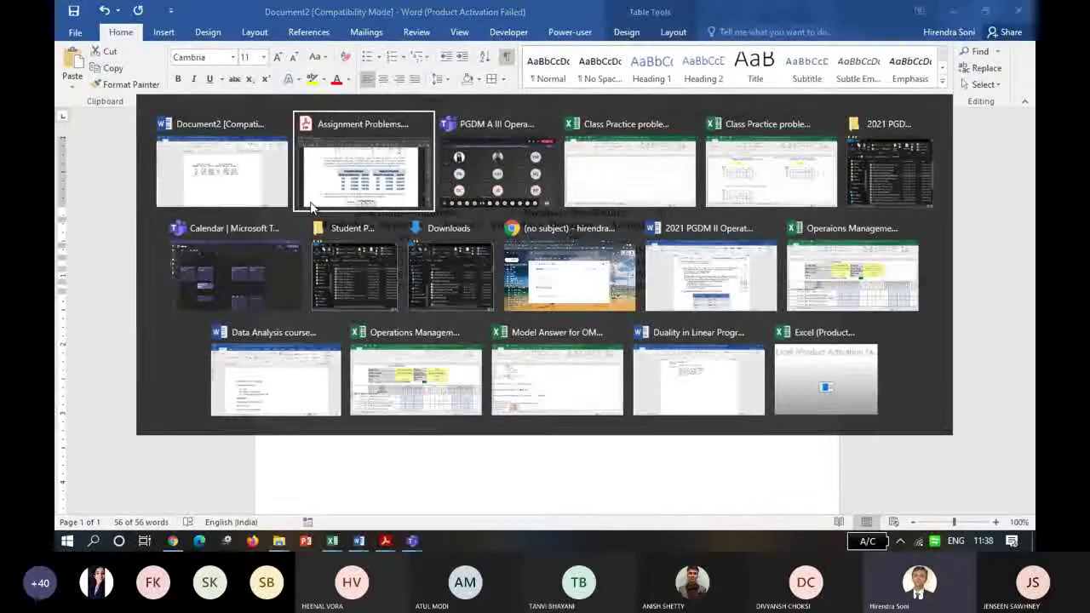
pyautogui.hotkey('alt', 'Tab')
pyautogui.hotkey('alt', 'Tab')
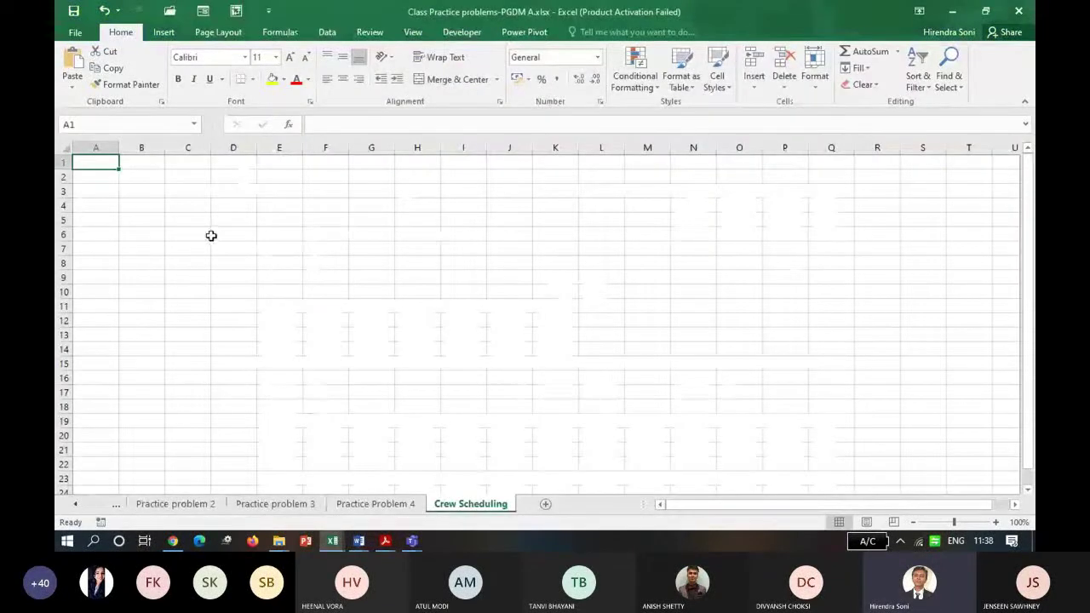
pyautogui.hotkey('ctrl', 'v')
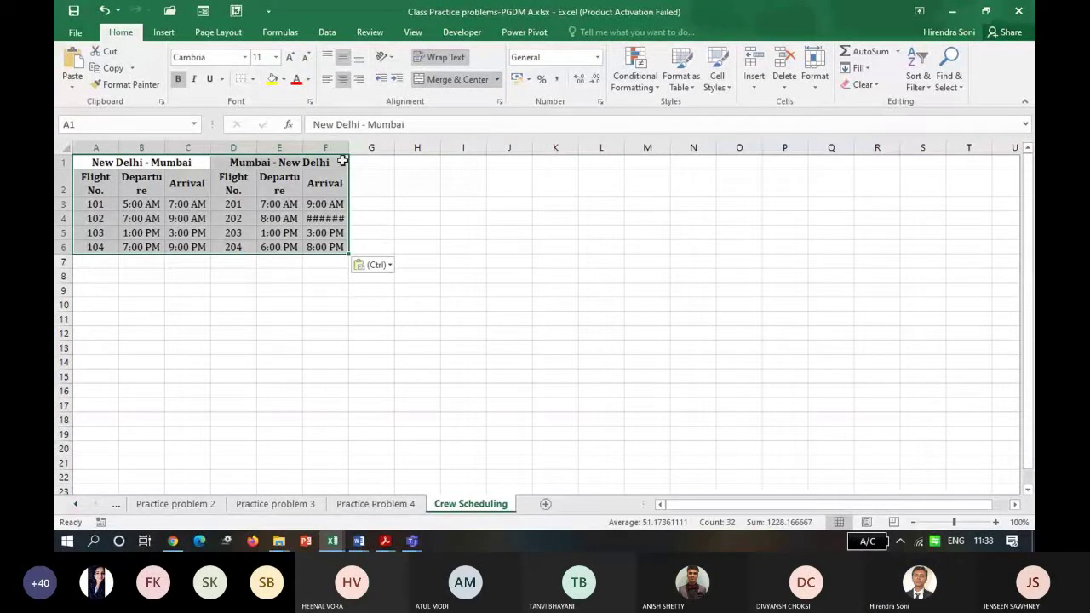
pyautogui.moveTo(346, 150); pyautogui.dragTo(353, 150)
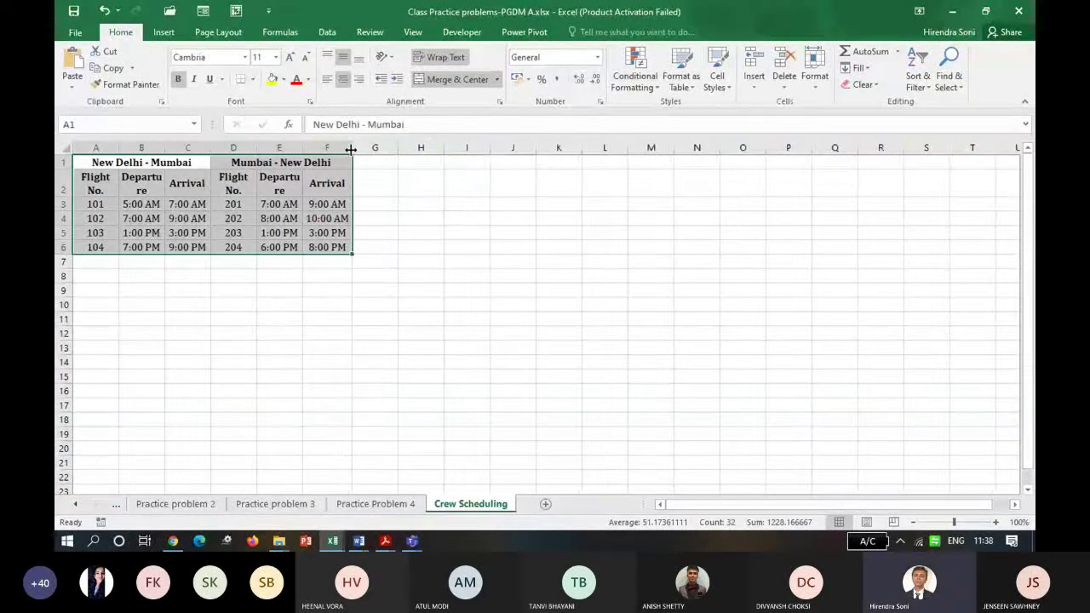
pyautogui.click(266, 262)
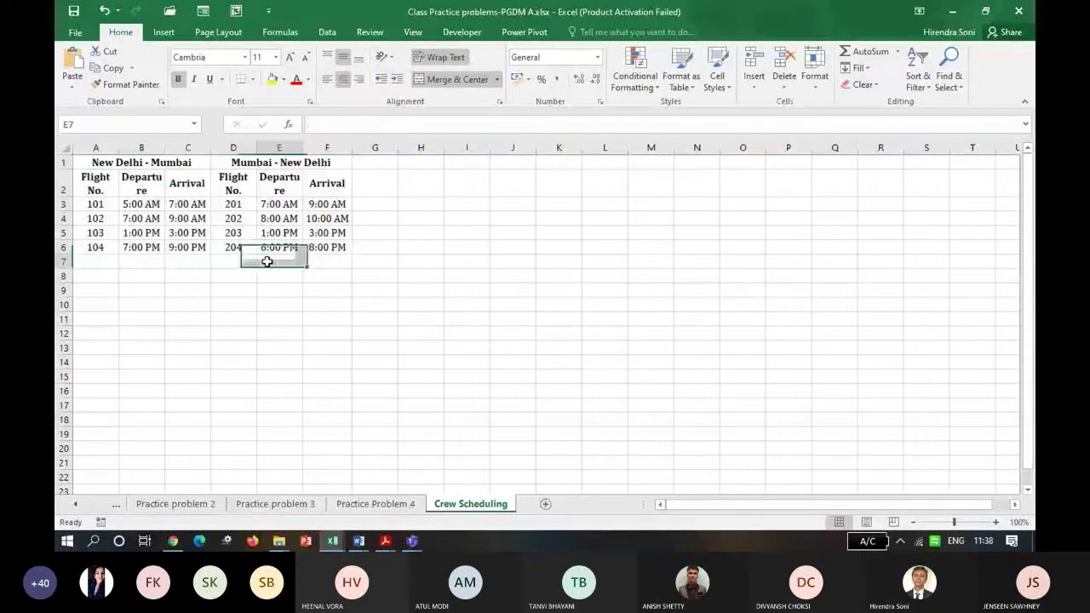
# Move the Mumbai - New Delhi timetable from D1:F6 to start at H1.
pyautogui.click(234, 148)
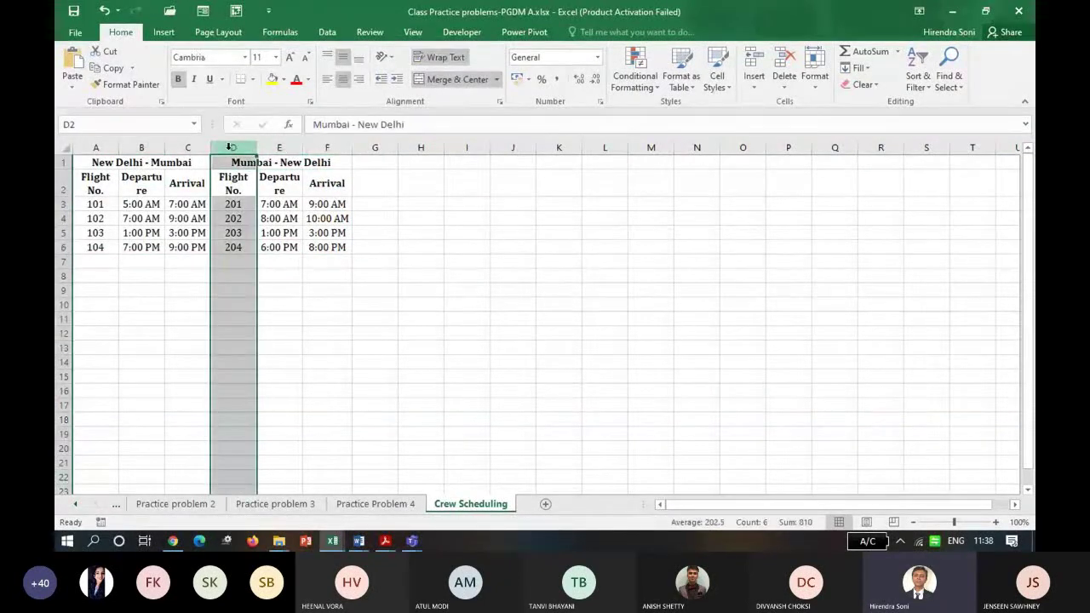
pyautogui.moveTo(231, 162); pyautogui.dragTo(317, 244)
pyautogui.hotkey('ctrl', 'c')
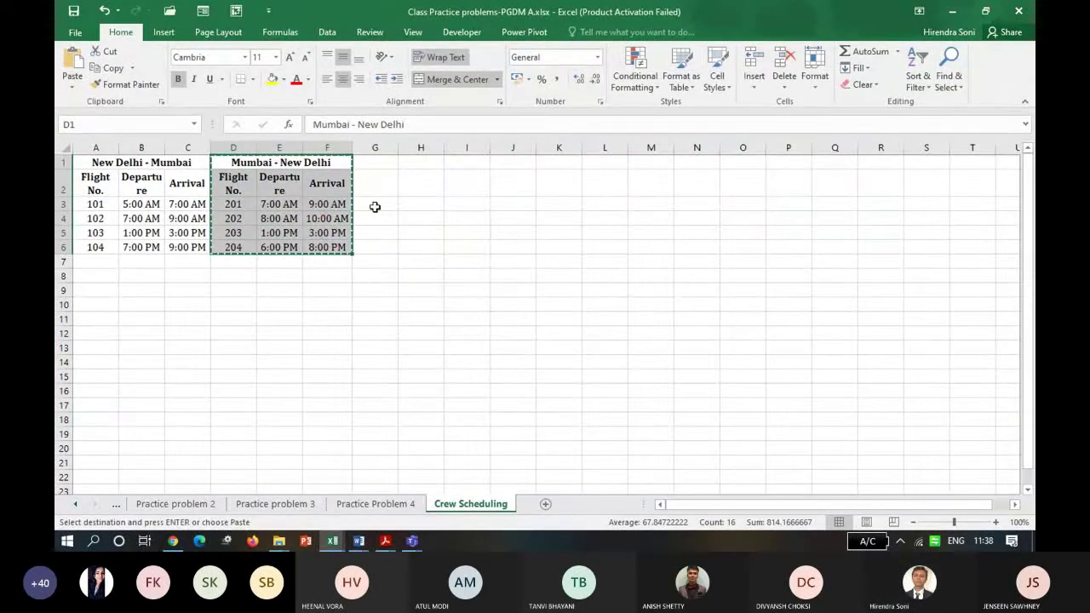
pyautogui.click(410, 161)
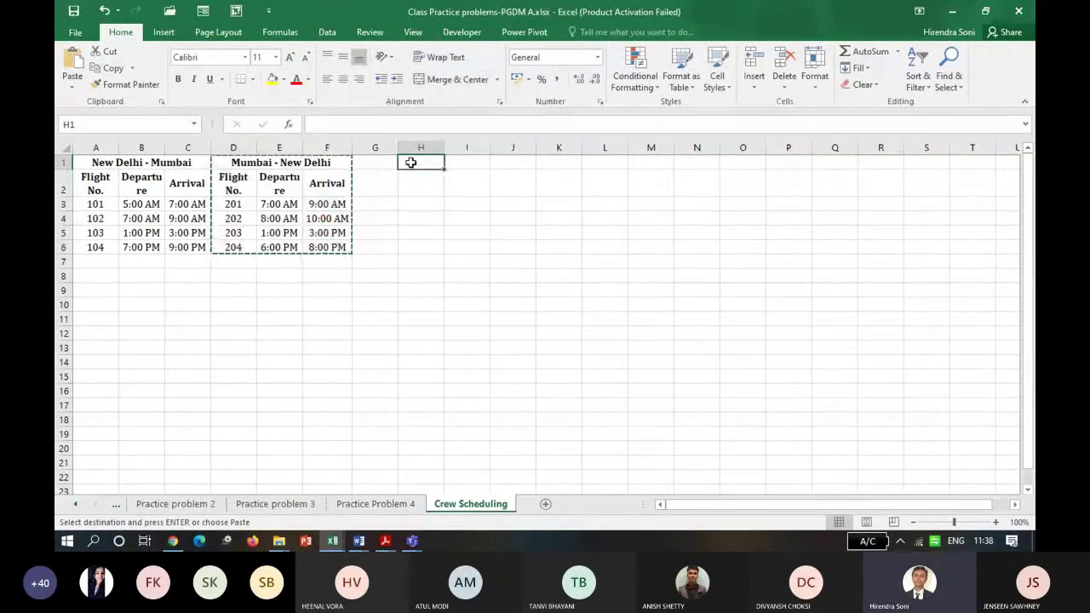
pyautogui.press('Return')
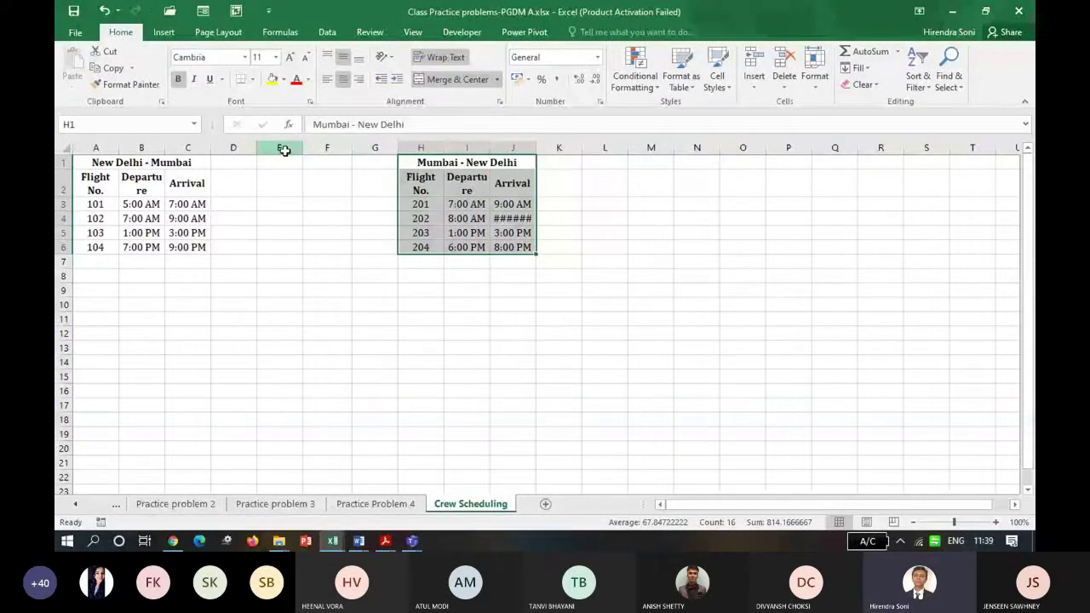
# Delete three empty columns between the timetables, leaving one blank column, and widen the Mumbai - New Delhi columns.
pyautogui.hotkey('ctrl', '-')
pyautogui.moveTo(284, 150); pyautogui.dragTo(404, 147)
pyautogui.click(332, 261)
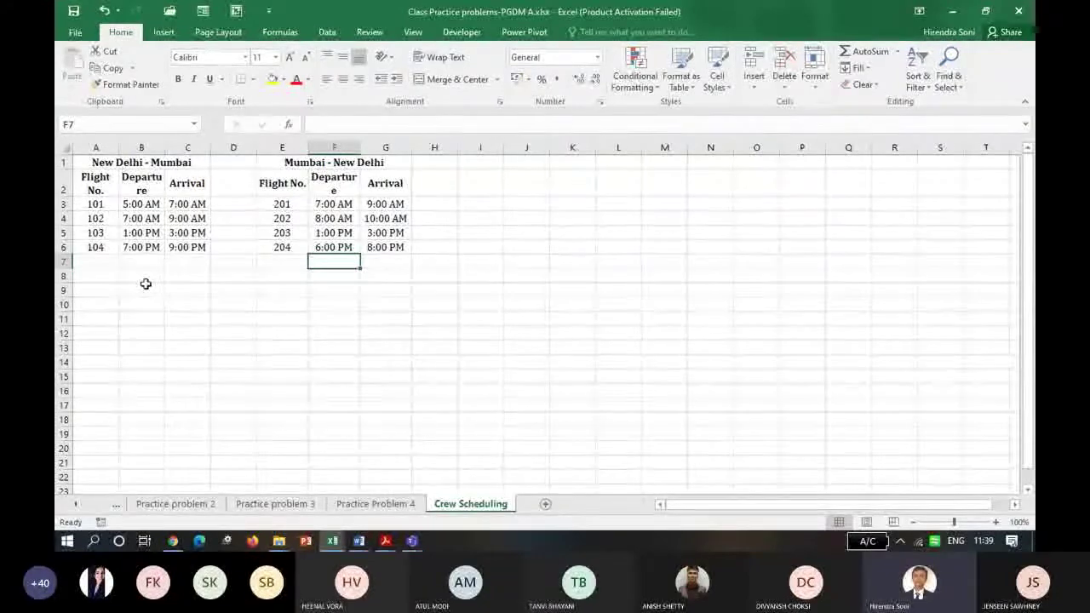
# Enter the bold heading "Crew is based at New Delhi" in cell B8.
pyautogui.click(144, 287)
pyautogui.click(143, 281)
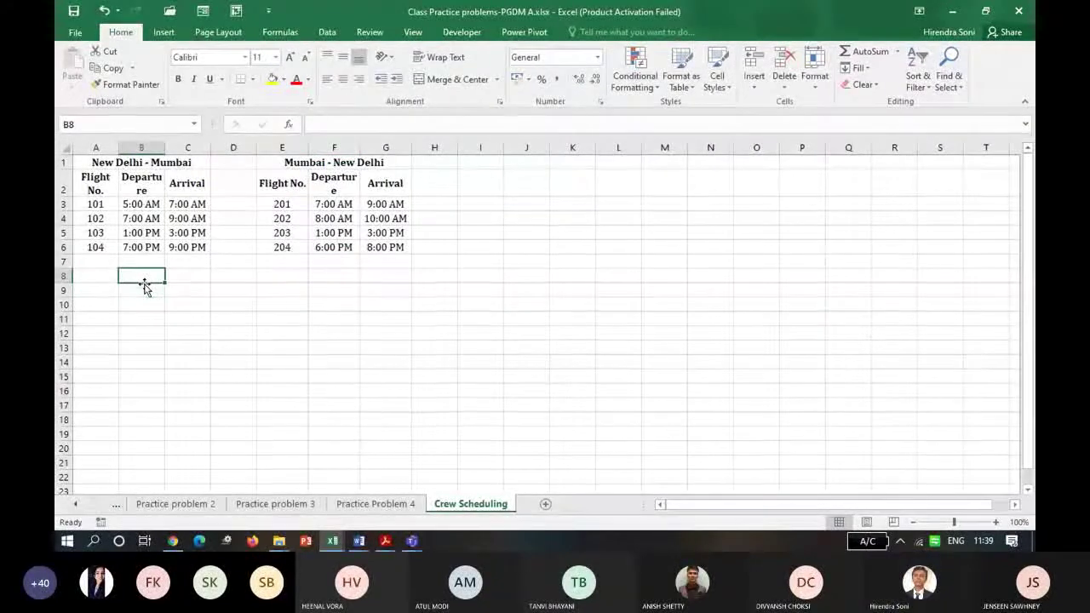
pyautogui.write('Crew is bas')
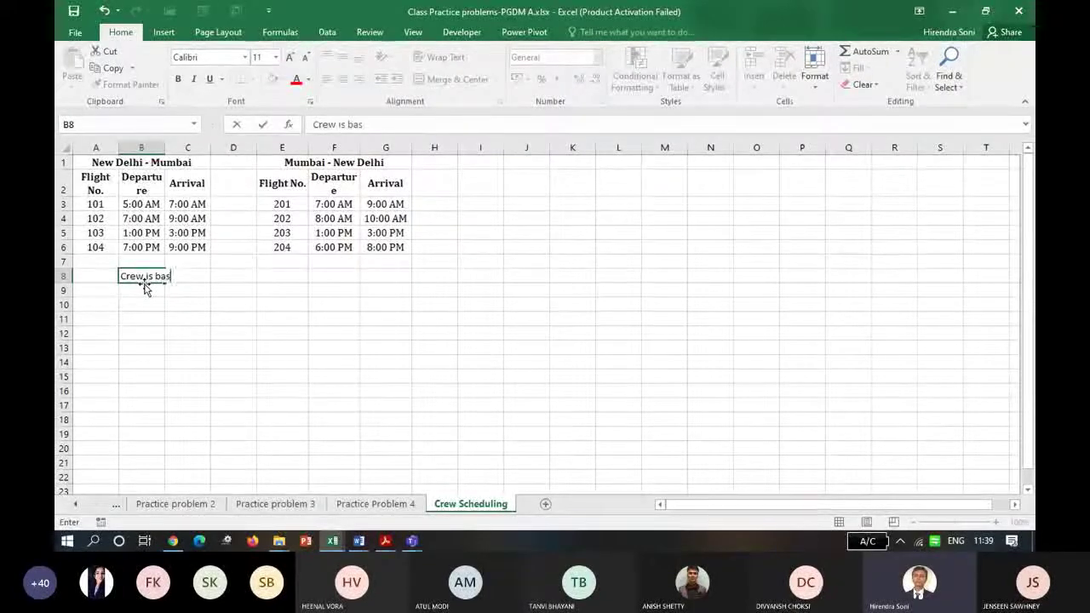
pyautogui.write('ed a')
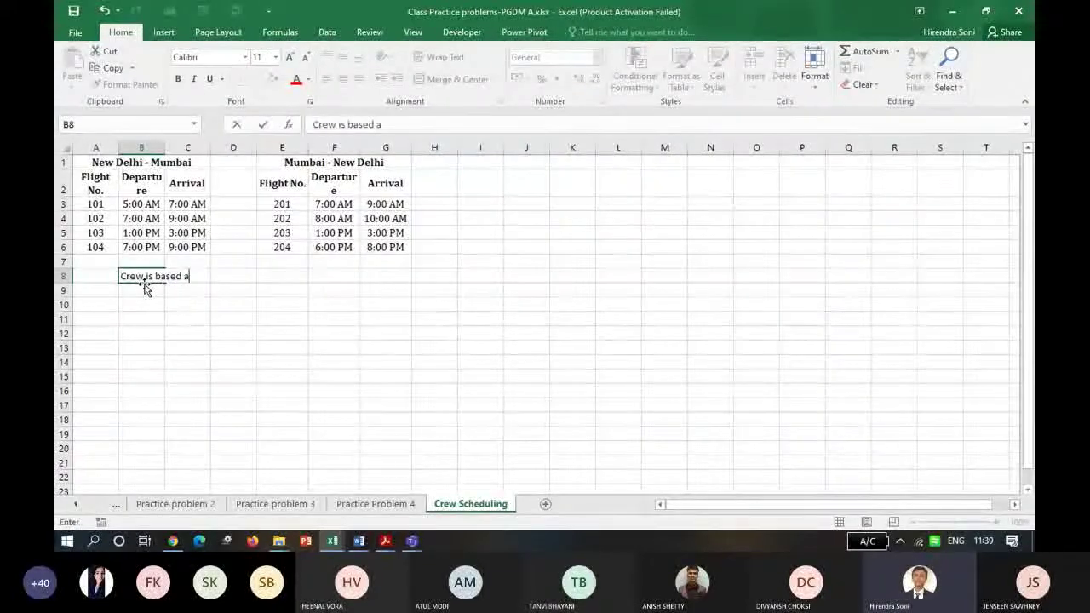
pyautogui.write('t New Delhi')
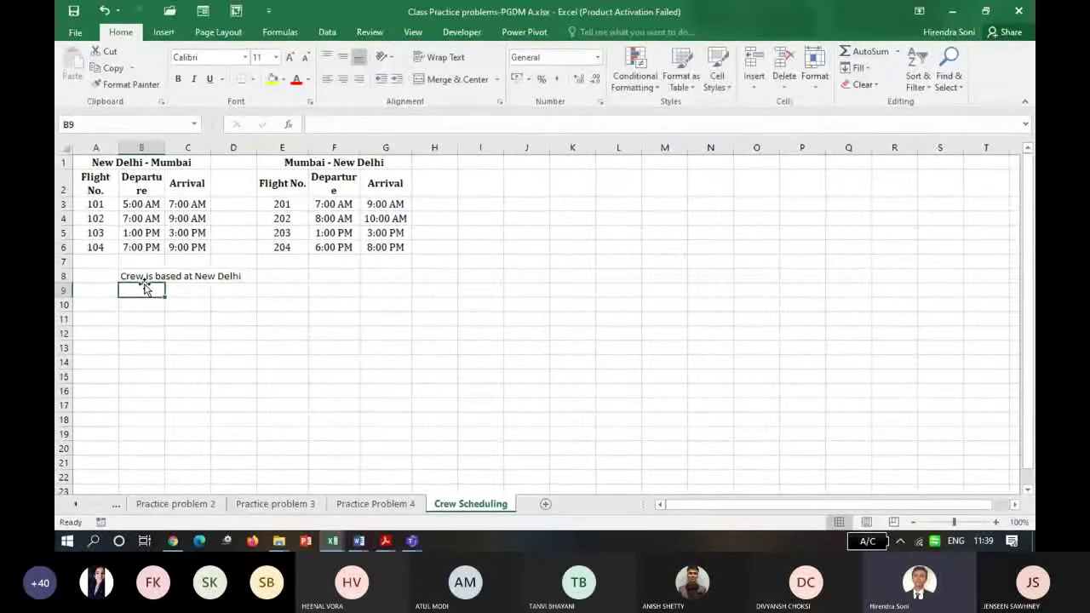
pyautogui.hotkey('ctrl', 'b')
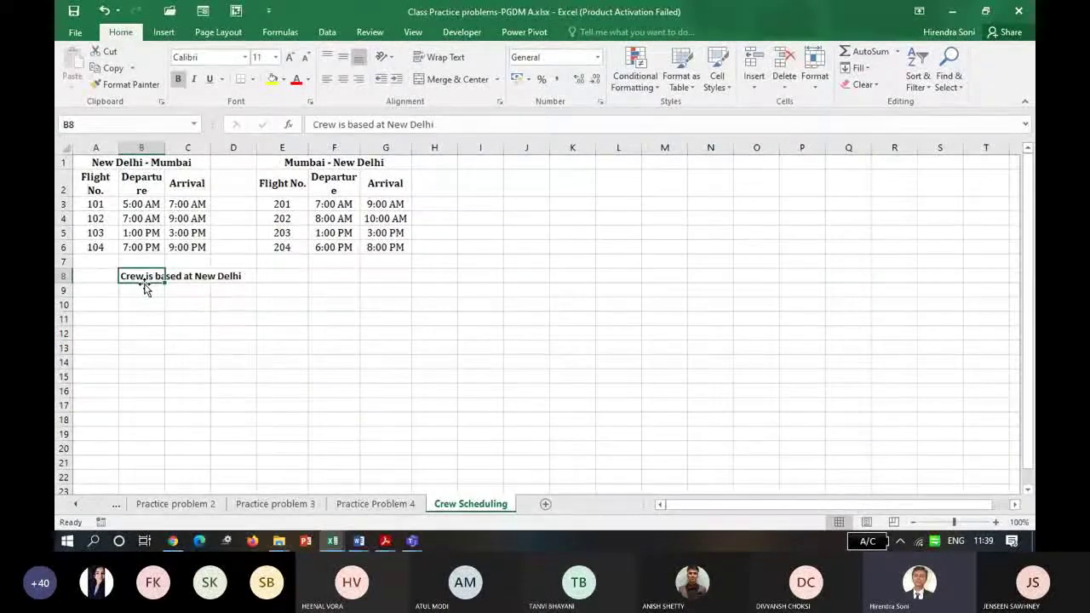
# Copy the New Delhi - Mumbai flight numbers with their heading below the crew heading, placing them in C11:C15.
pyautogui.moveTo(95, 183); pyautogui.dragTo(107, 237)
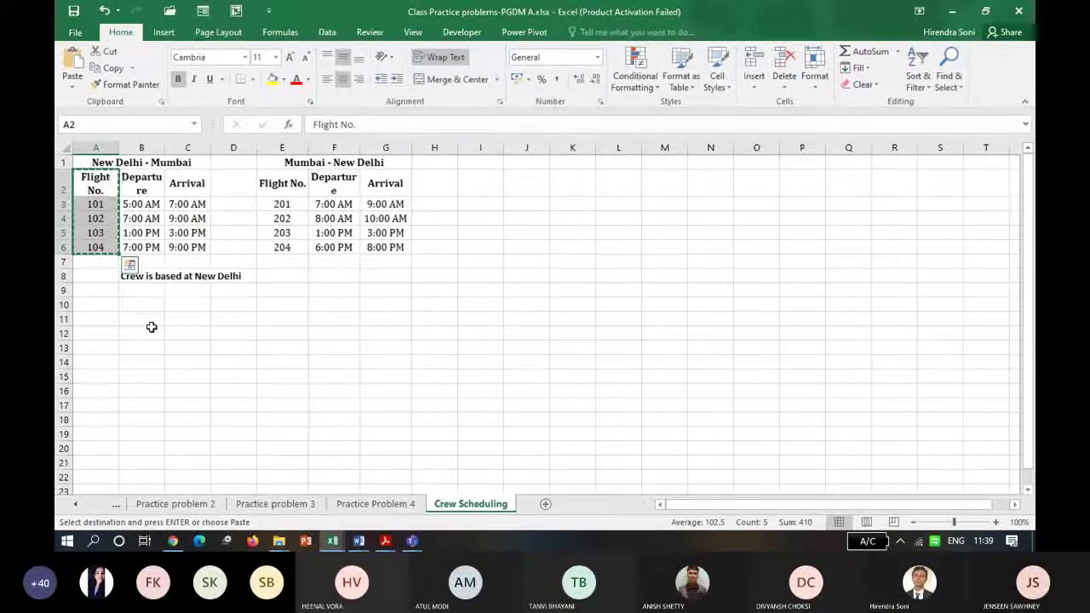
pyautogui.moveTo(152, 327); pyautogui.dragTo(151, 325)
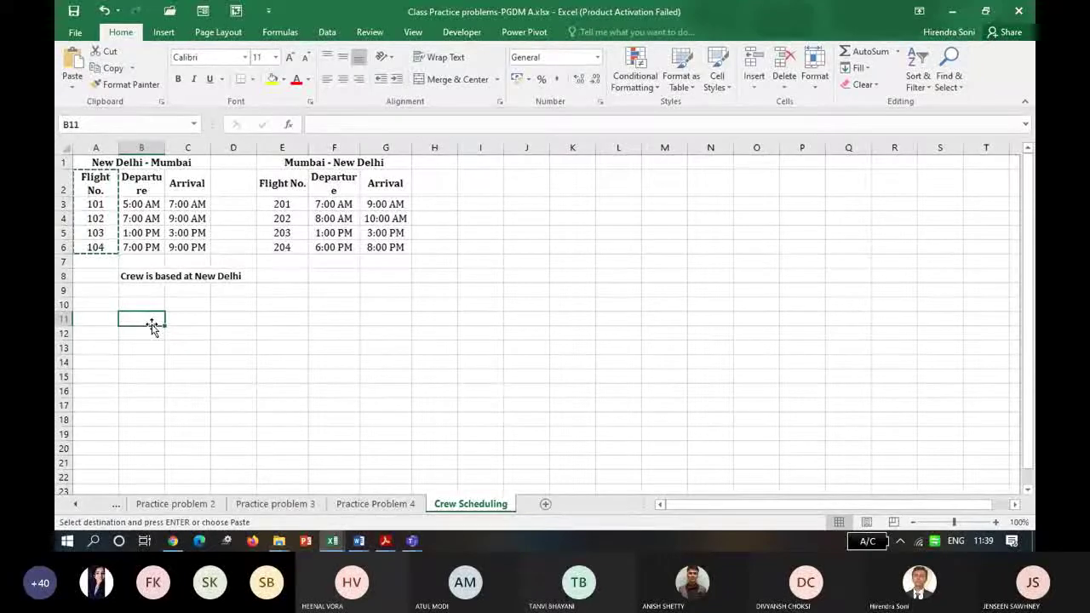
pyautogui.press('Return')
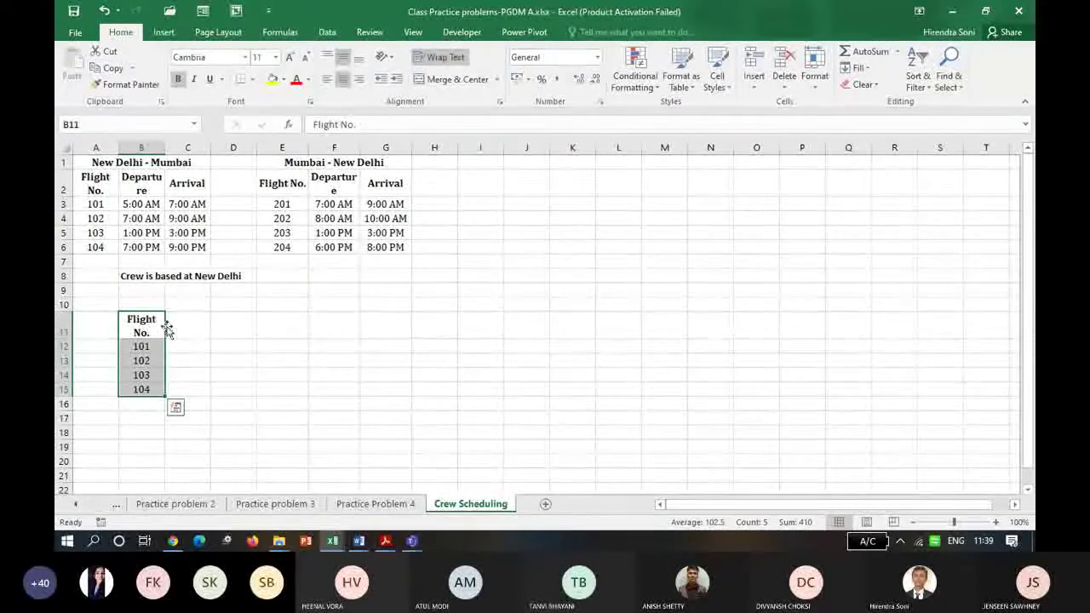
pyautogui.moveTo(167, 339); pyautogui.dragTo(213, 339)
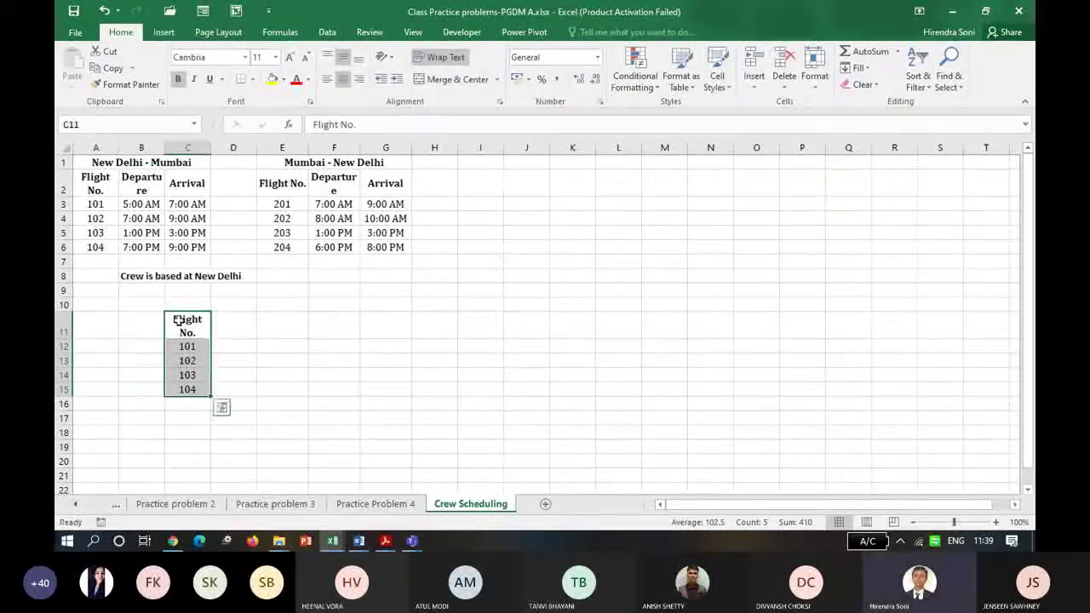
# Copy the New Delhi - Mumbai departure and arrival columns, including headings, to A11:B15 beside the copied flight numbers.
pyautogui.moveTo(135, 187); pyautogui.dragTo(192, 260)
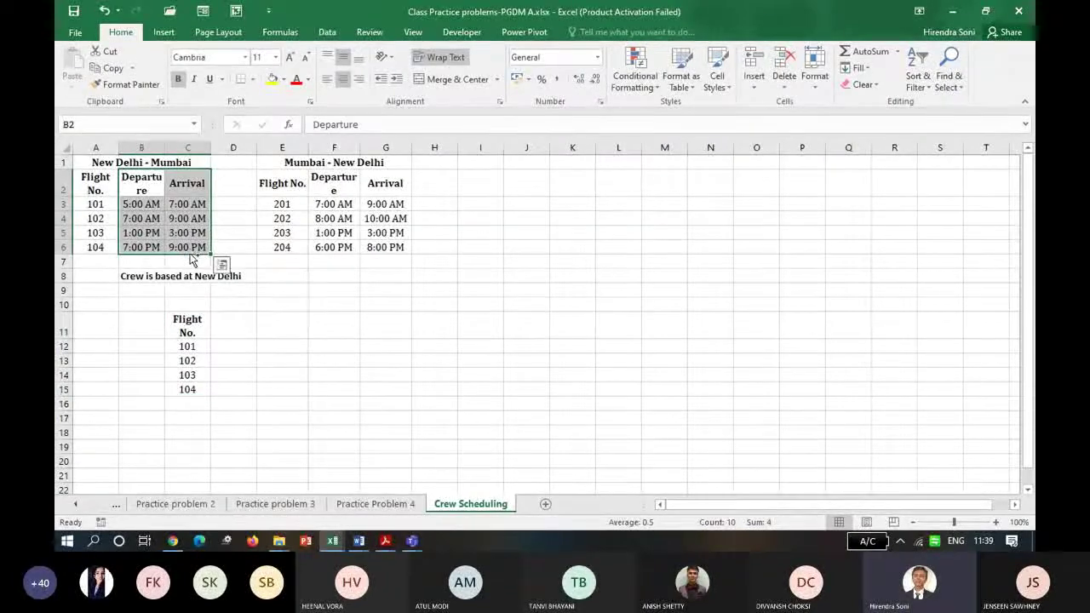
pyautogui.moveTo(191, 258); pyautogui.dragTo(132, 391)
pyautogui.click(176, 407)
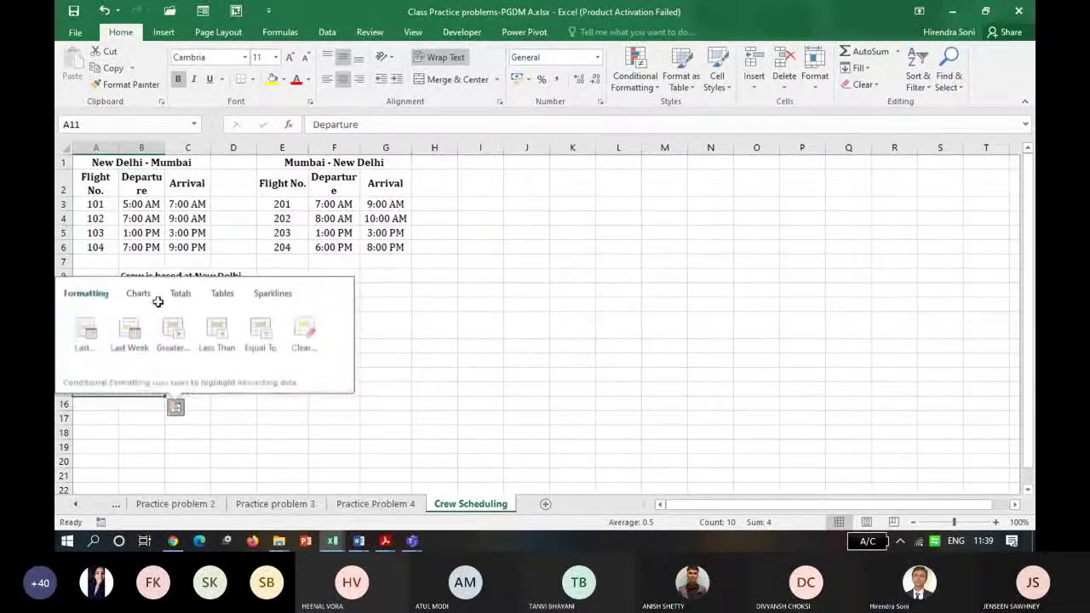
pyautogui.click(194, 219)
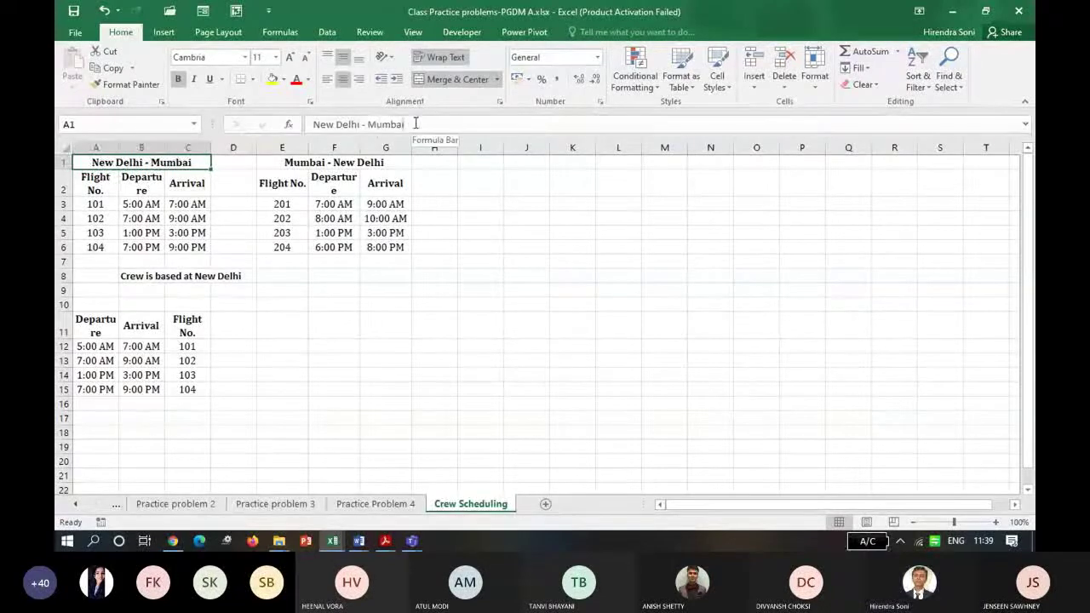
# Copy the title text "New Delhi - Mumbai" into cell A10 and colour it red.
pyautogui.click(291, 125)
pyautogui.hotkey('ctrl', 'c')
pyautogui.doubleClick(104, 305)
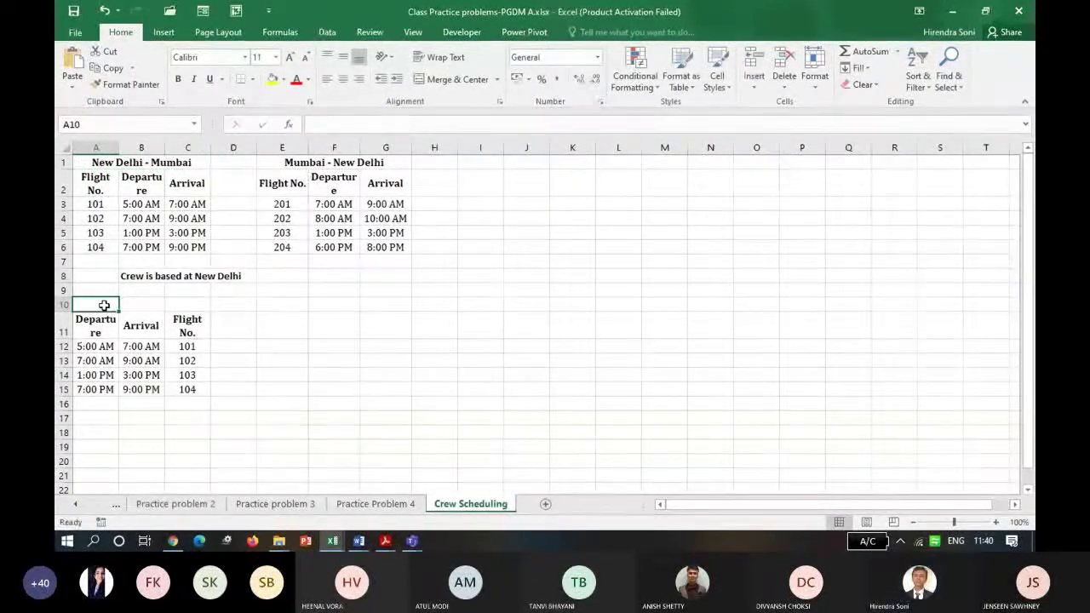
pyautogui.hotkey('ctrl', 'v')
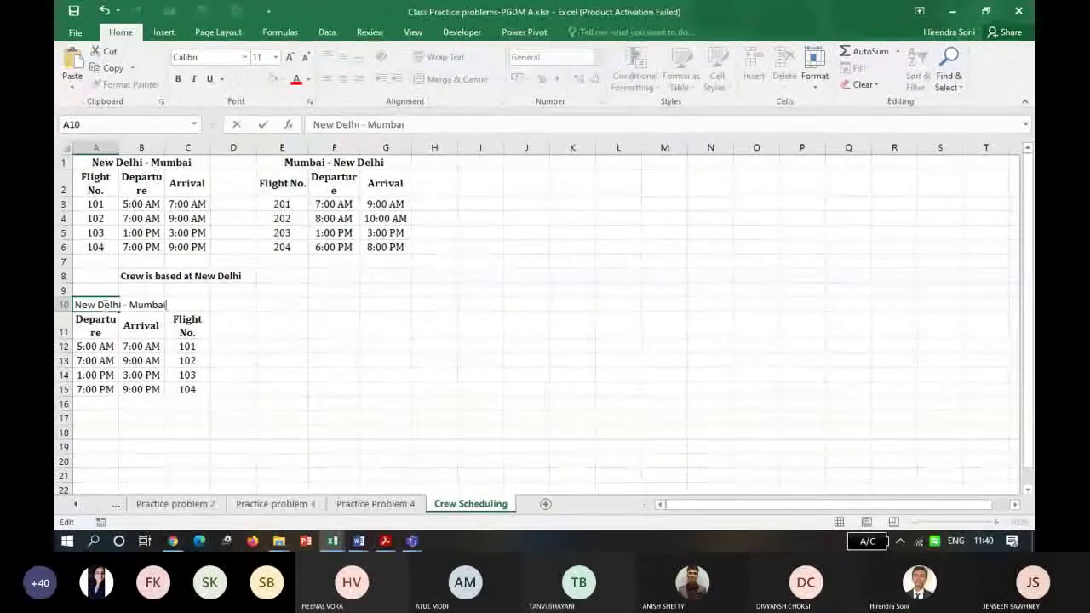
pyautogui.press('Return')
pyautogui.click(104, 305)
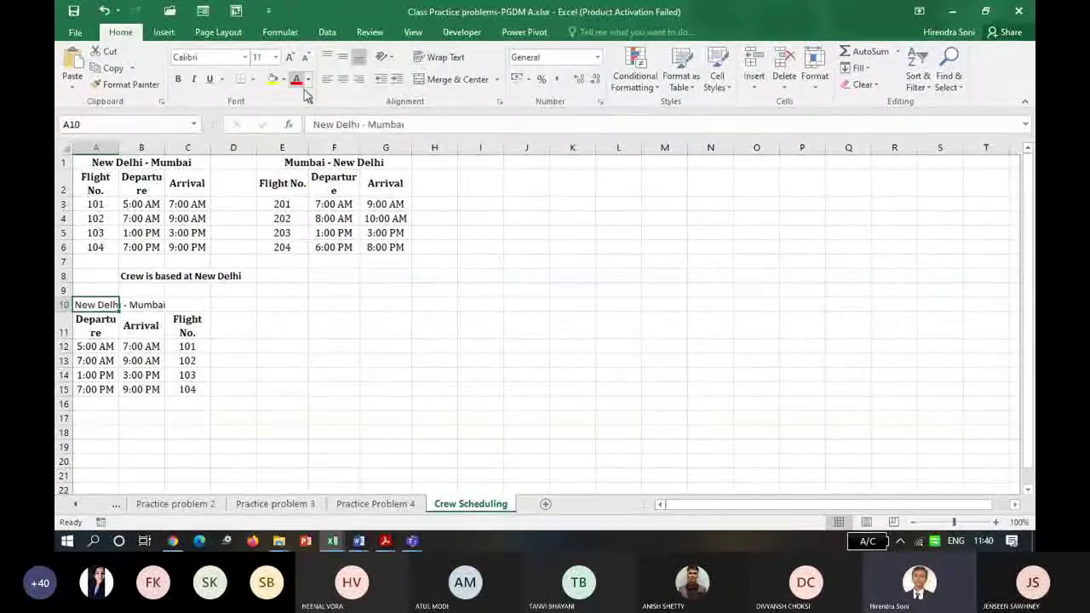
pyautogui.click(297, 82)
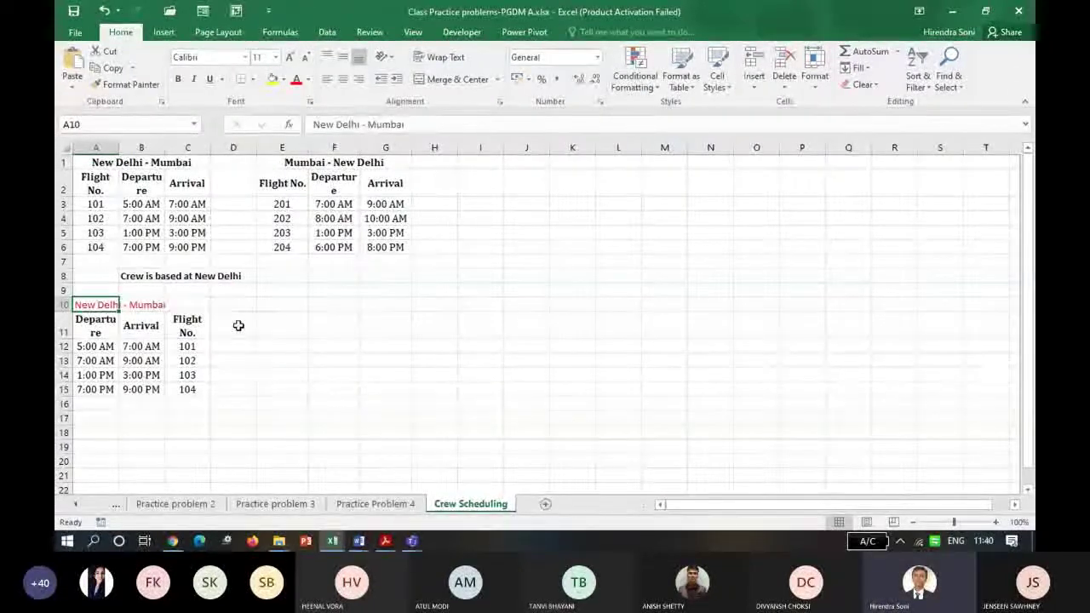
# Copy flight numbers 201 to 204 and paste them transposed across D11:G11.
pyautogui.moveTo(287, 205); pyautogui.dragTo(293, 239)
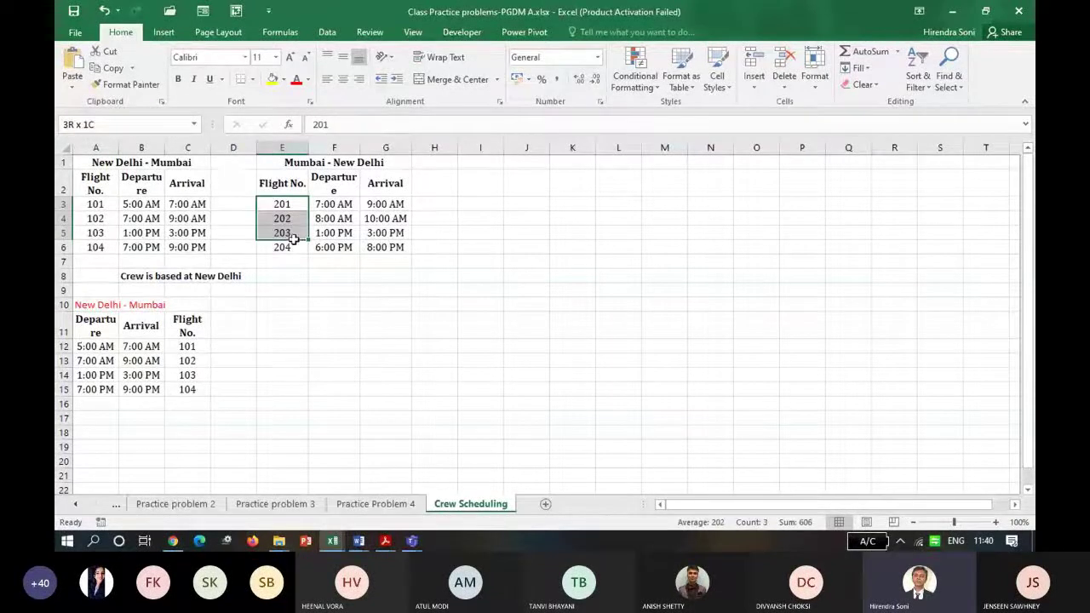
pyautogui.hotkey('ctrl', 'c')
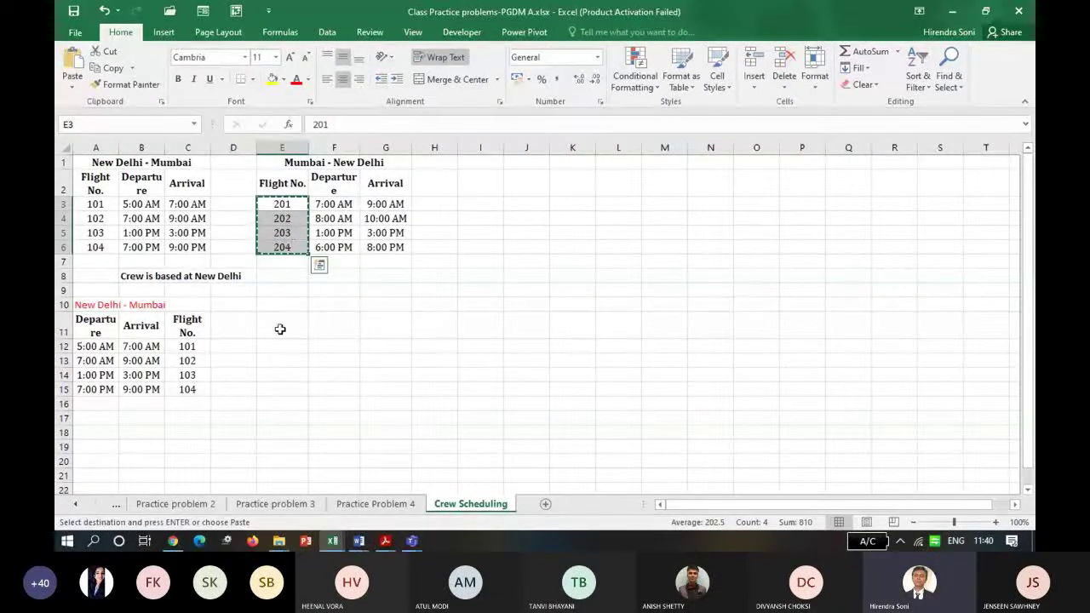
pyautogui.click(241, 320)
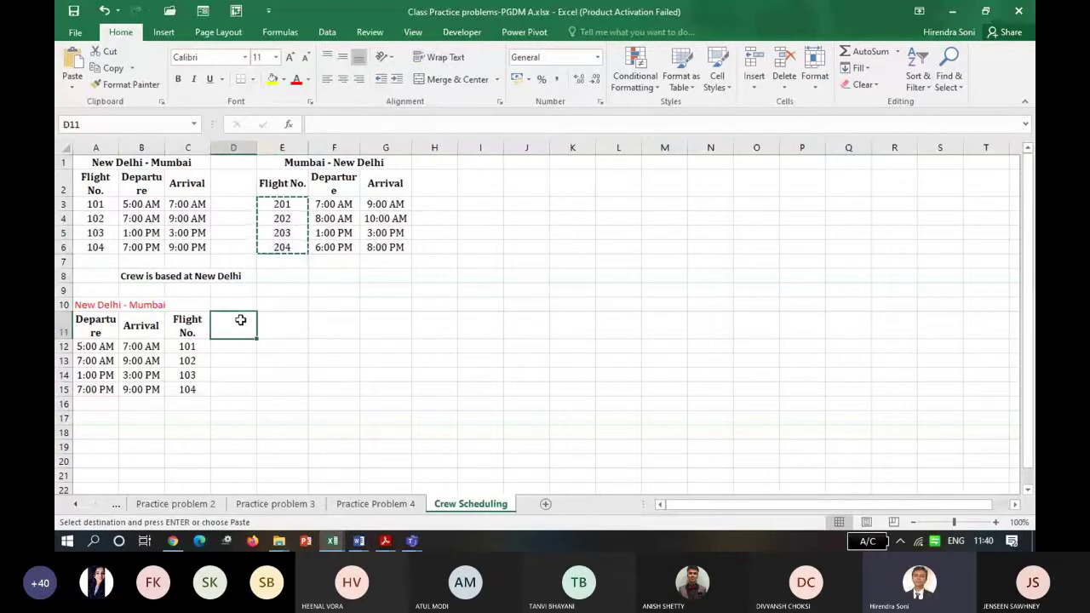
pyautogui.rightClick(241, 320)
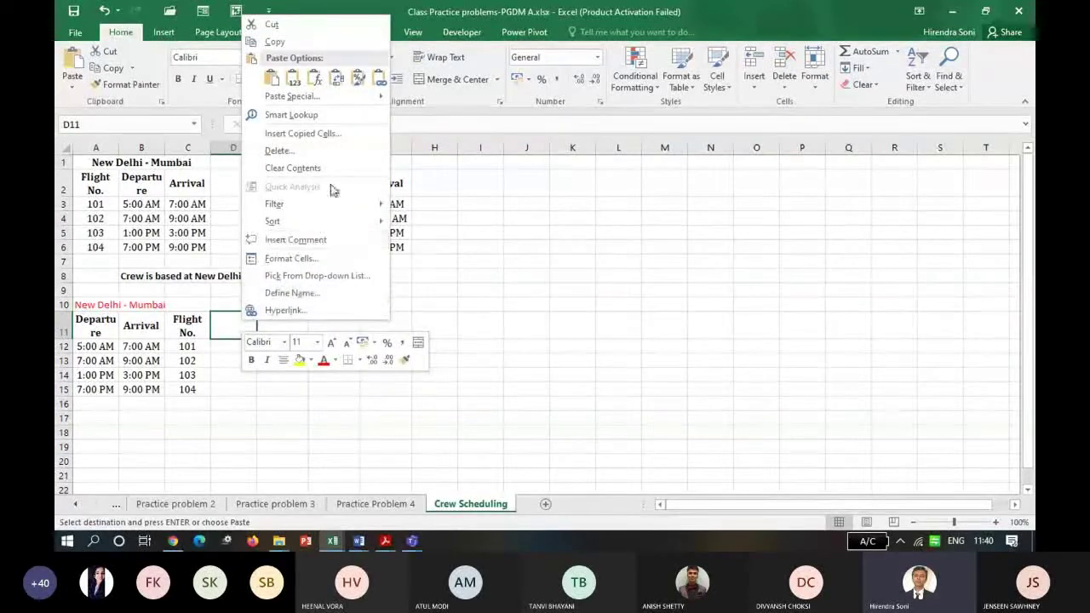
pyautogui.click(336, 79)
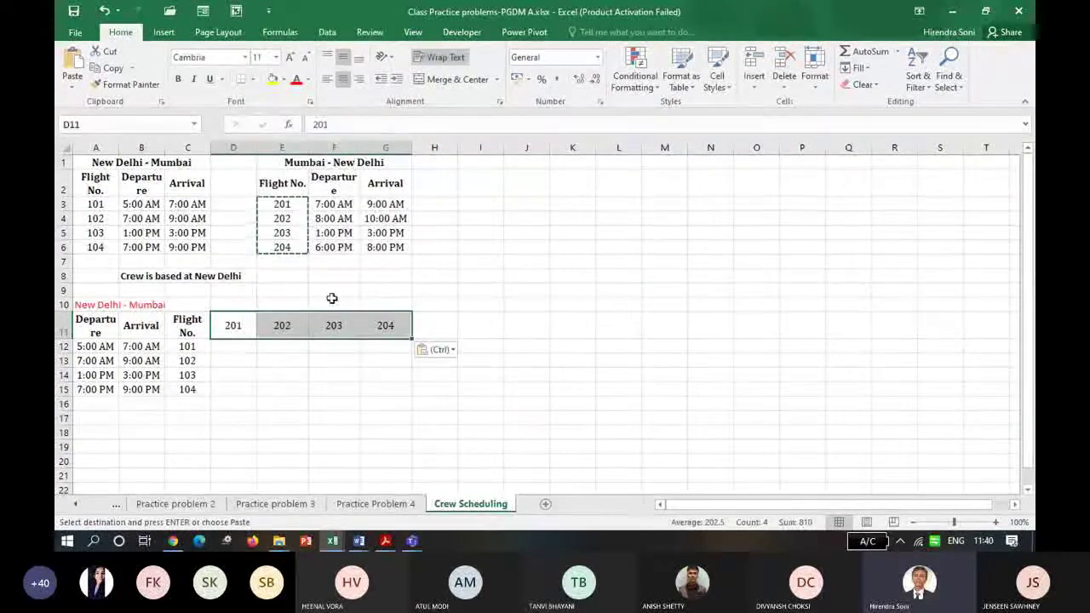
# Copy the Mumbai - New Delhi departure and arrival columns with headings and paste them transposed into C9:G10 above the flight number row.
pyautogui.moveTo(334, 183); pyautogui.dragTo(398, 247)
pyautogui.hotkey('ctrl', 'c')
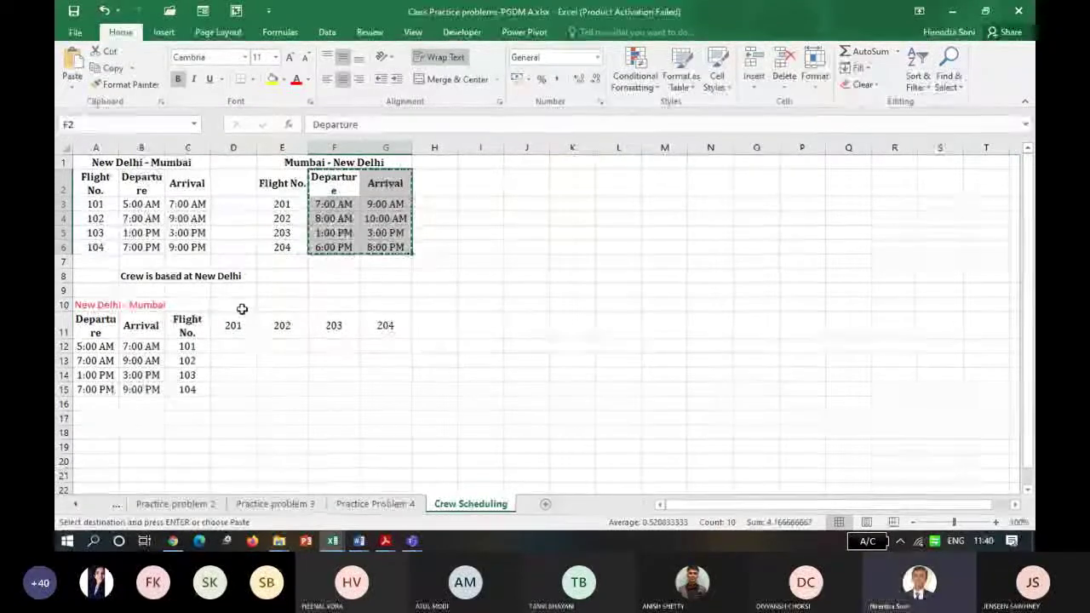
pyautogui.click(196, 290)
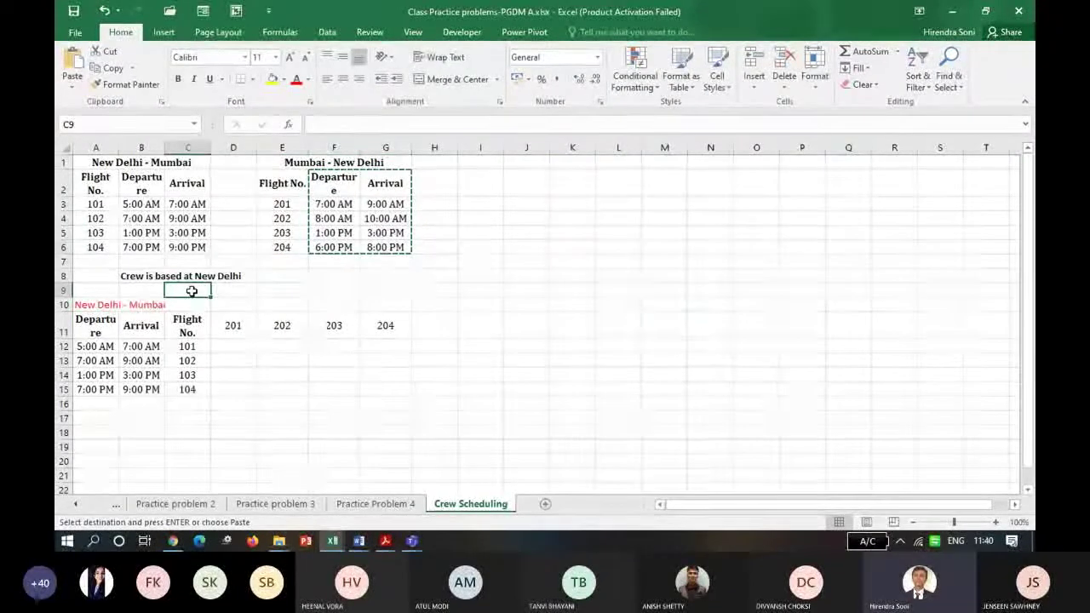
pyautogui.rightClick(191, 291)
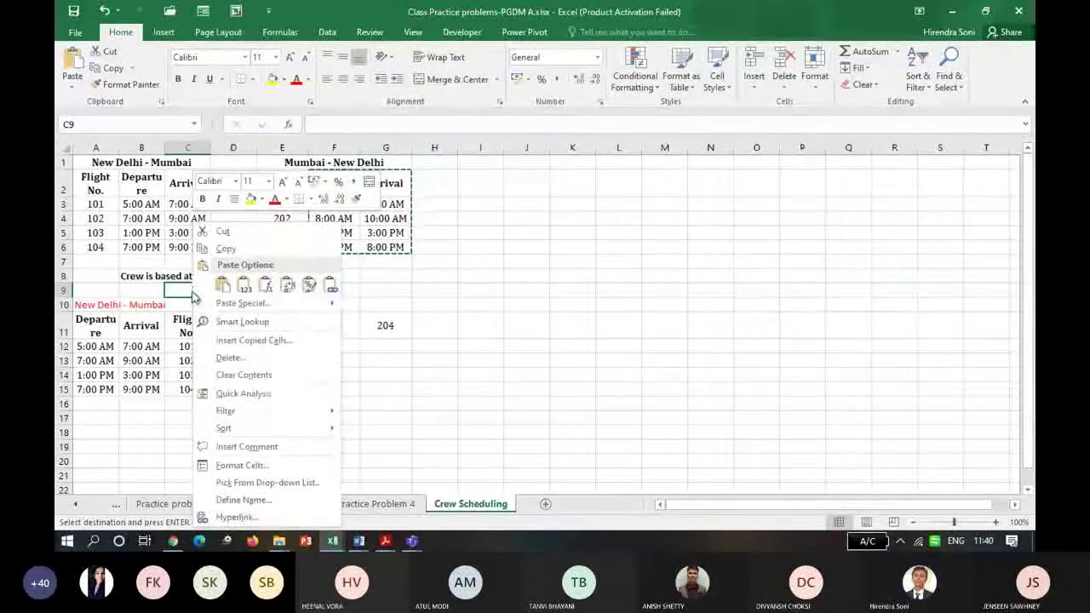
pyautogui.click(290, 286)
pyautogui.click(314, 399)
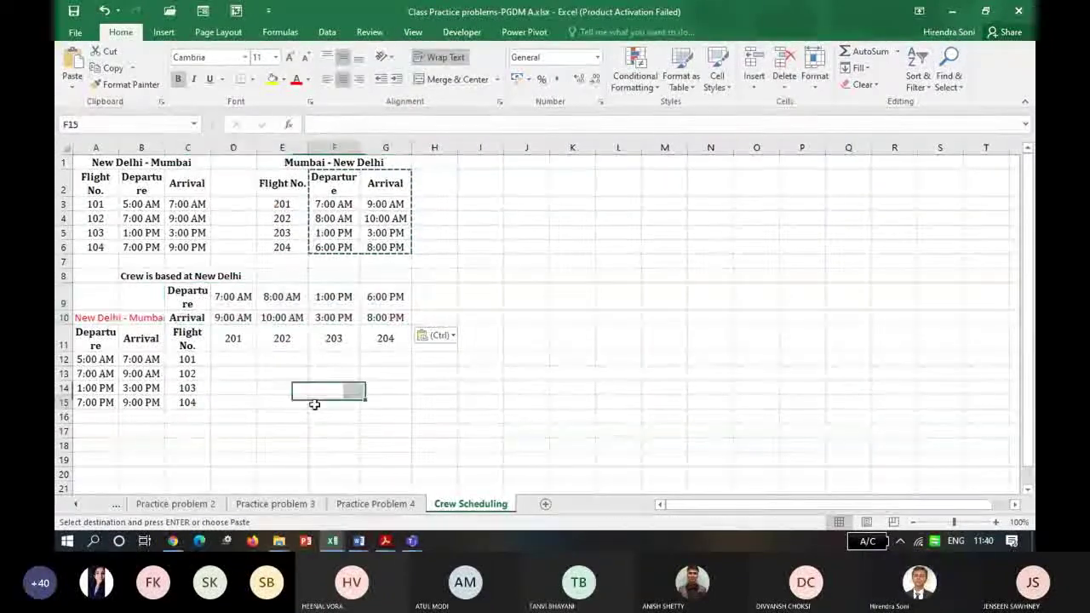
# Apply all borders to the empty matrix cells D12:G15 and centre their contents vertically and horizontally.
pyautogui.moveTo(241, 358); pyautogui.dragTo(385, 398)
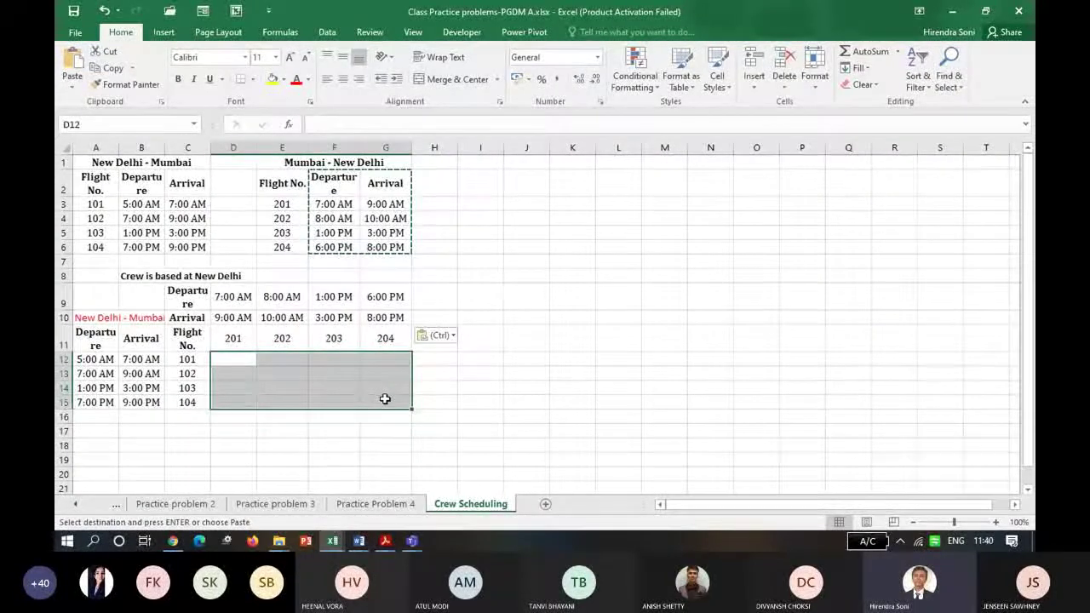
pyautogui.click(252, 80)
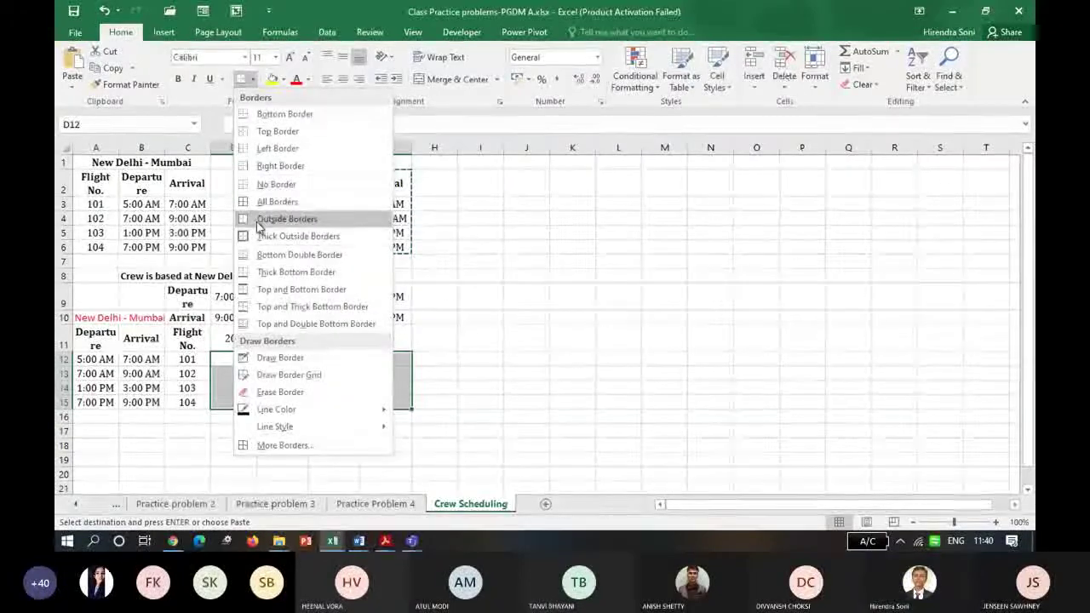
pyautogui.click(278, 205)
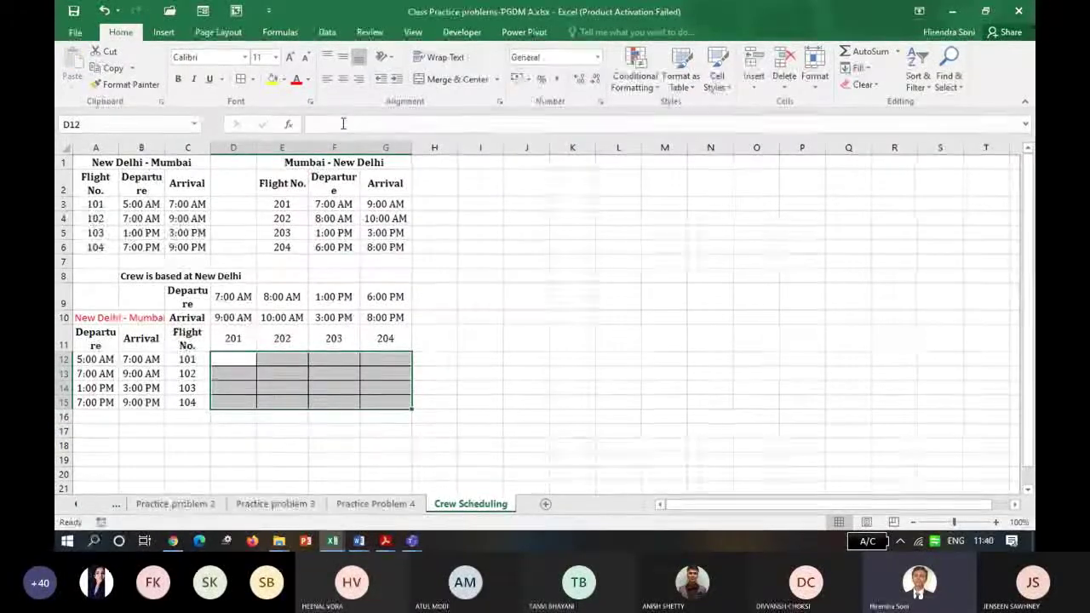
pyautogui.click(343, 57)
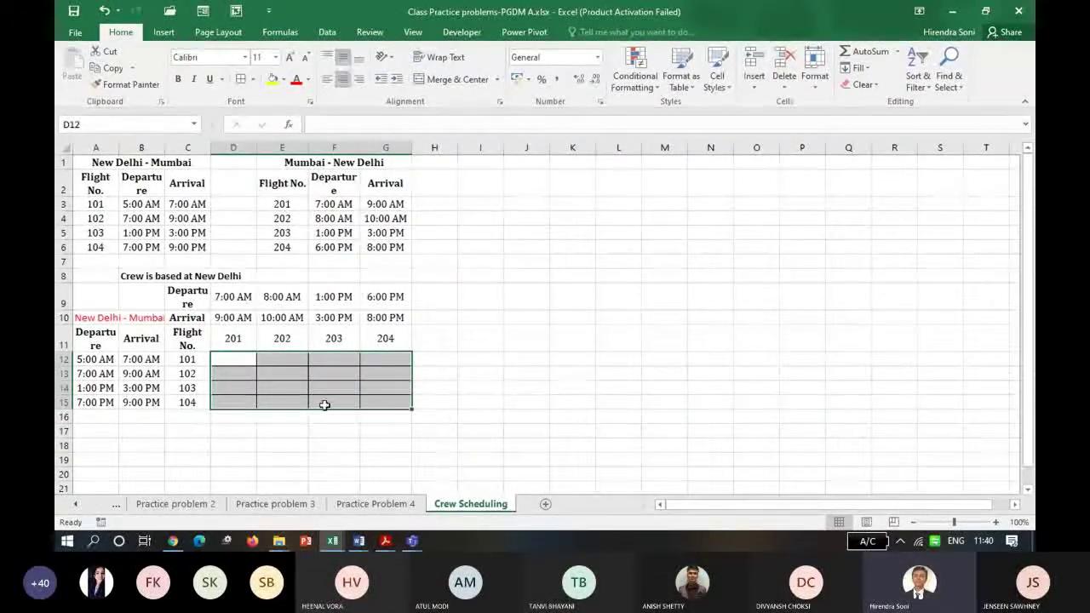
pyautogui.click(236, 373)
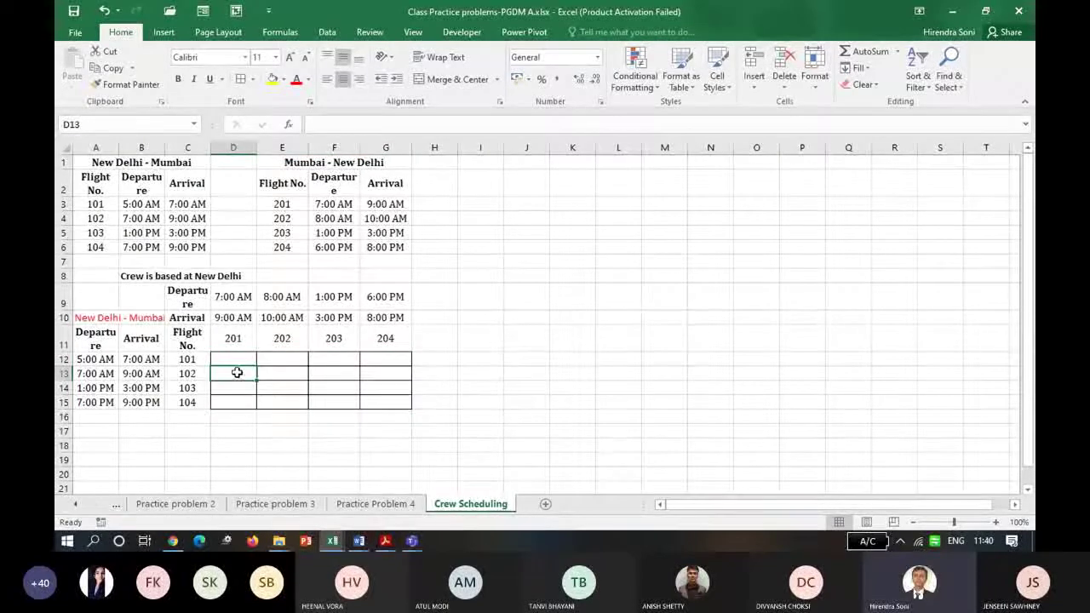
# Enter 24 as the layover time for flight 101 paired with flight 201 in D12.
pyautogui.click(99, 361)
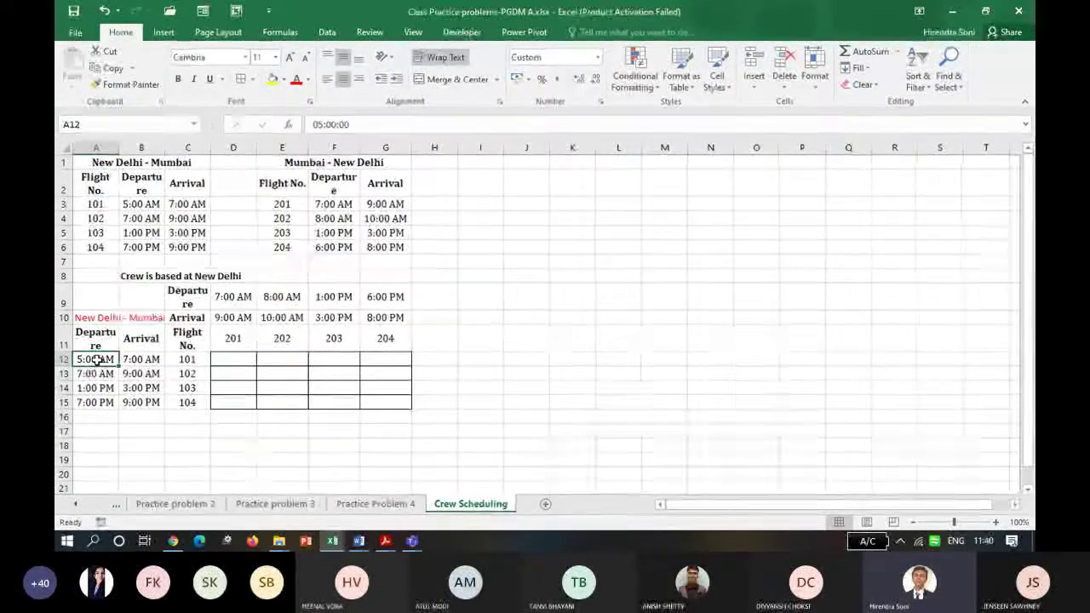
pyautogui.click(145, 362)
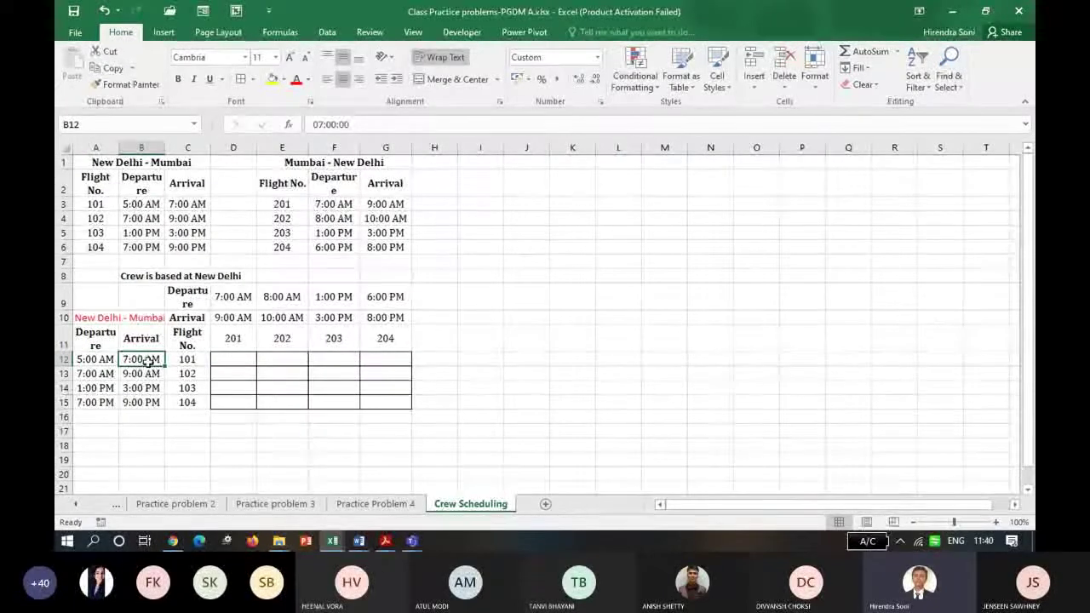
pyautogui.click(181, 361)
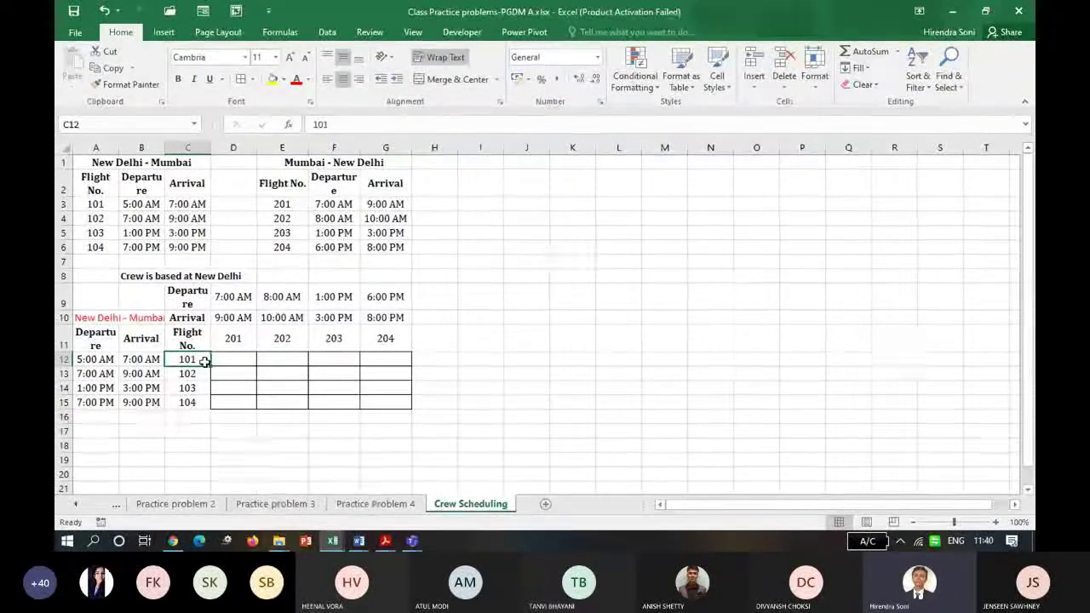
pyautogui.click(148, 359)
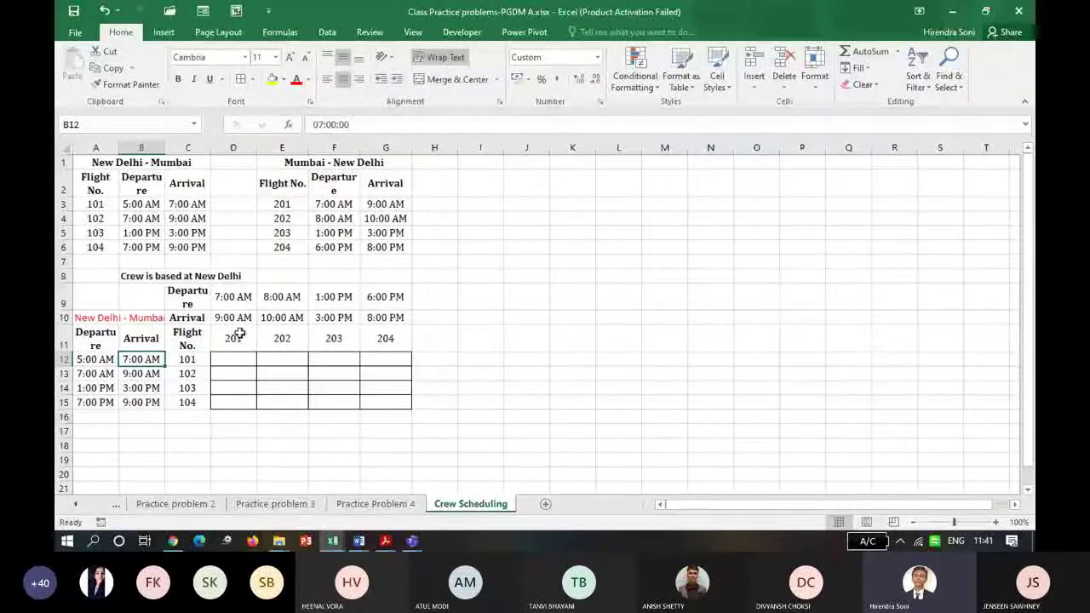
pyautogui.click(238, 363)
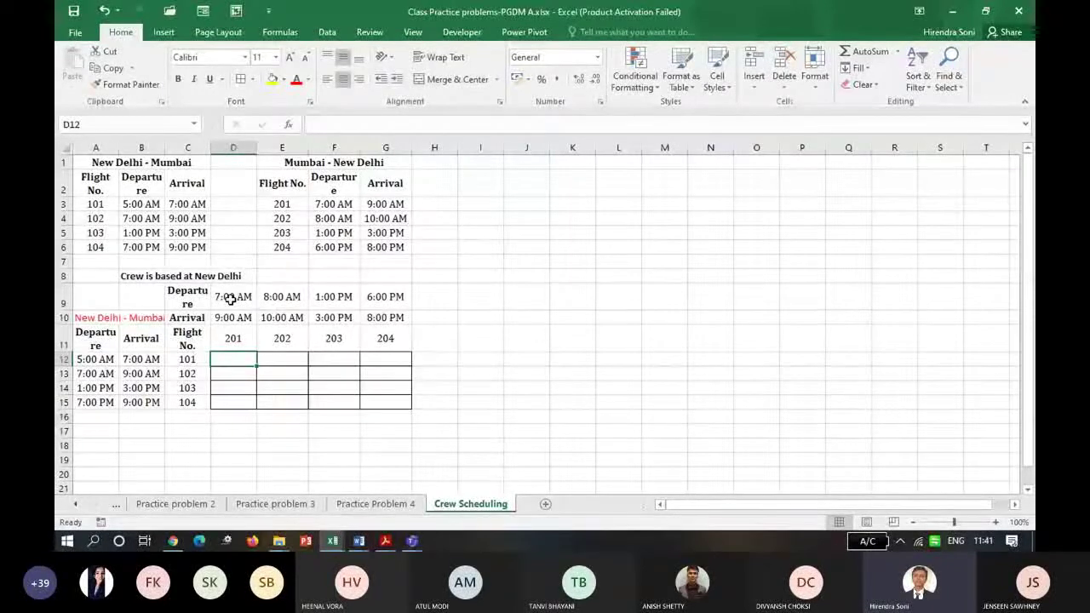
pyautogui.write('24')
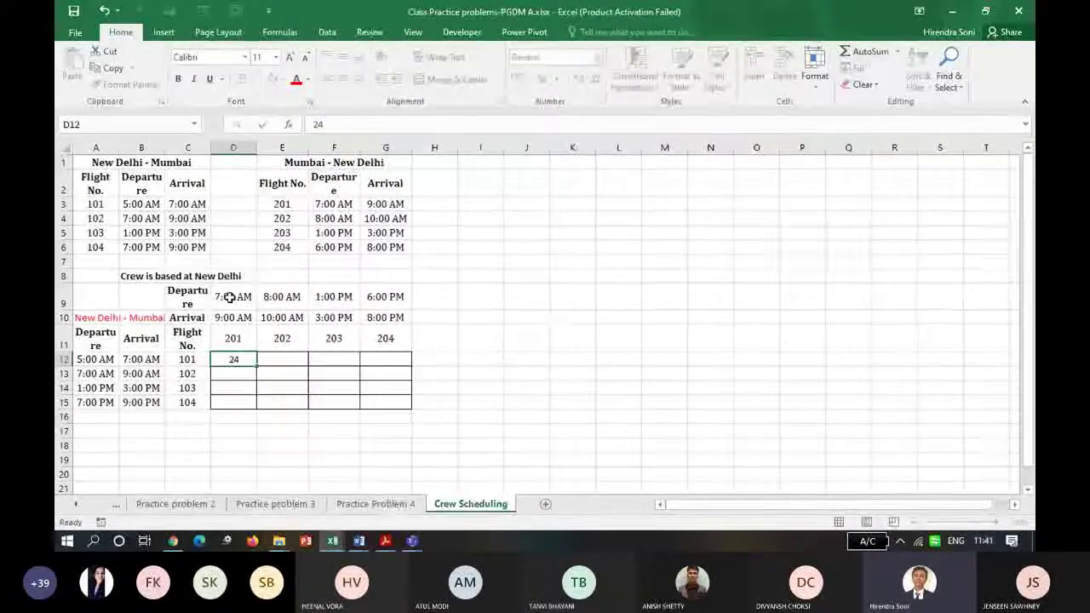
pyautogui.press('Return')
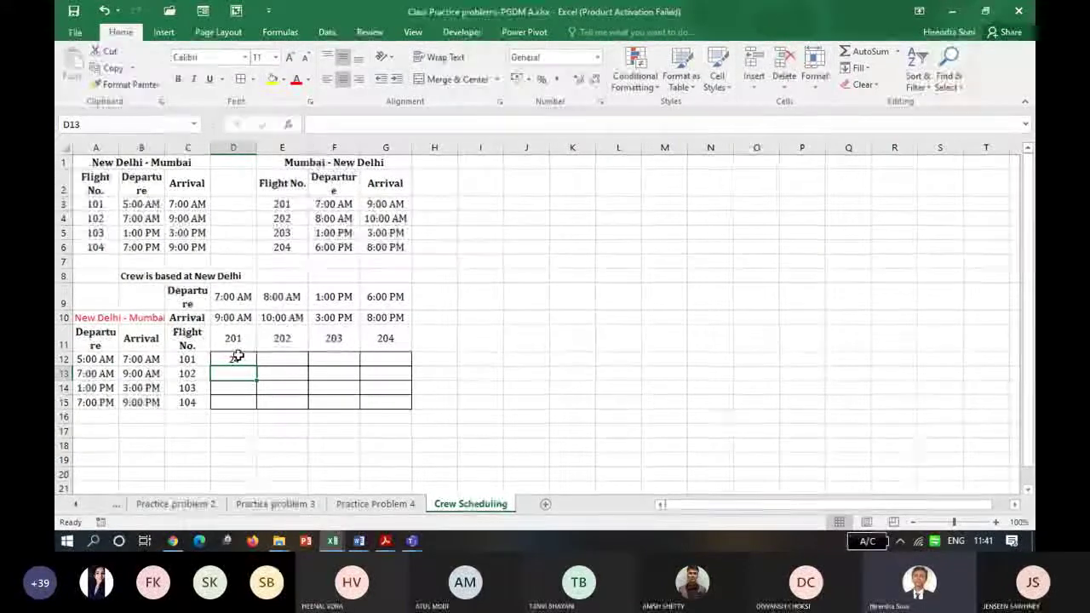
# Enter 25 as the layover time for flight 101 paired with flight 202 in E12.
pyautogui.click(150, 360)
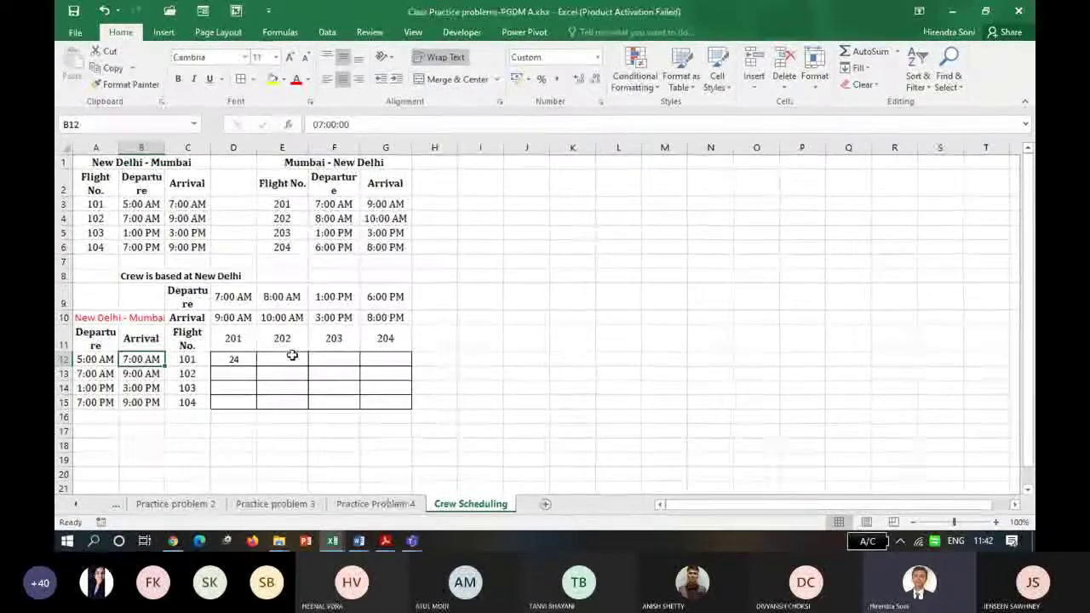
pyautogui.click(283, 298)
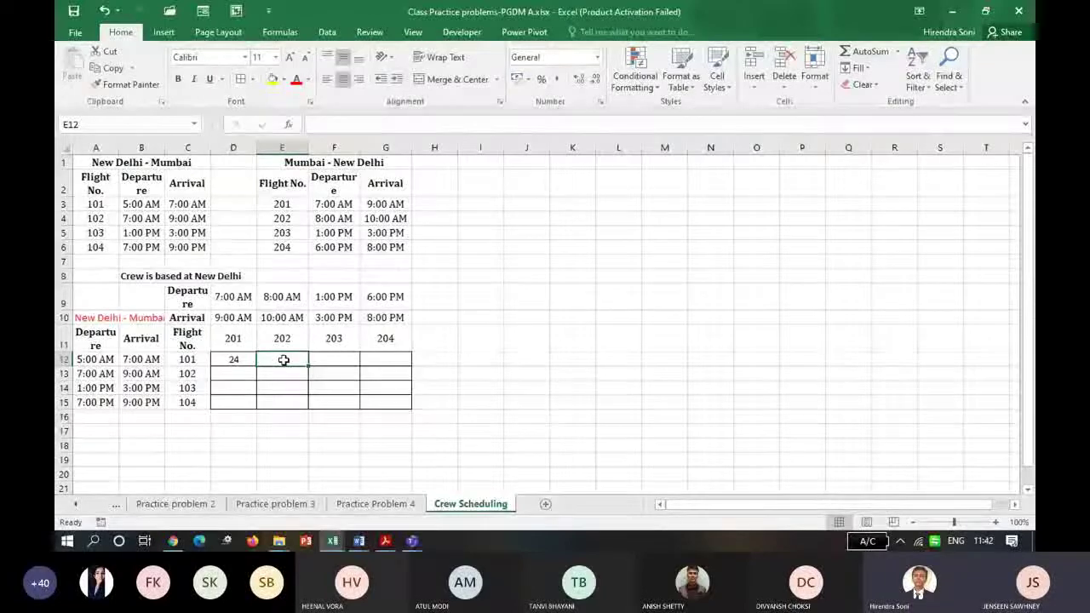
pyautogui.write('25')
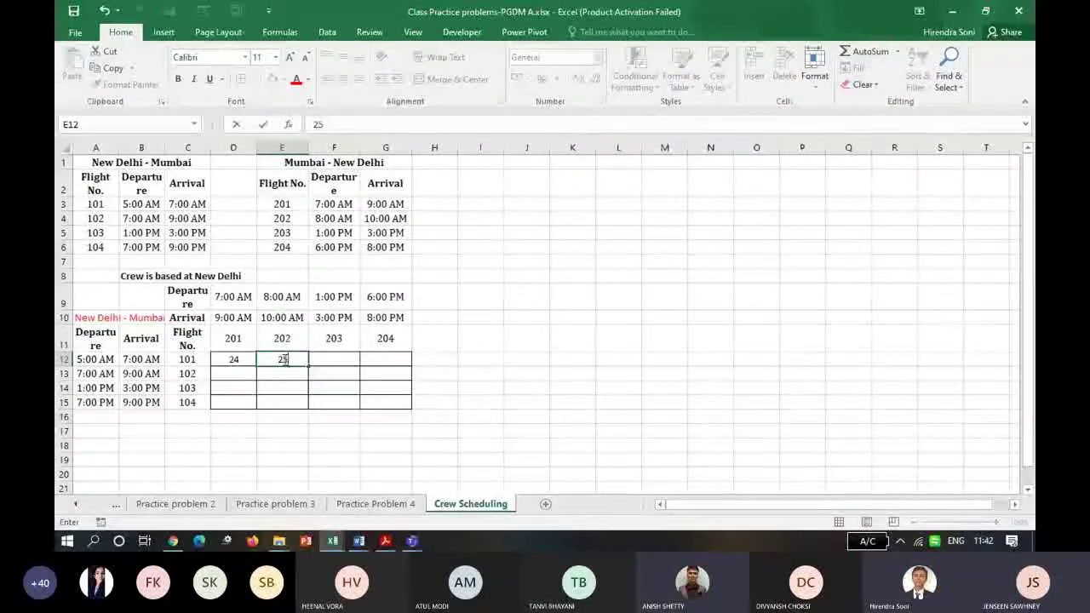
pyautogui.press('Return')
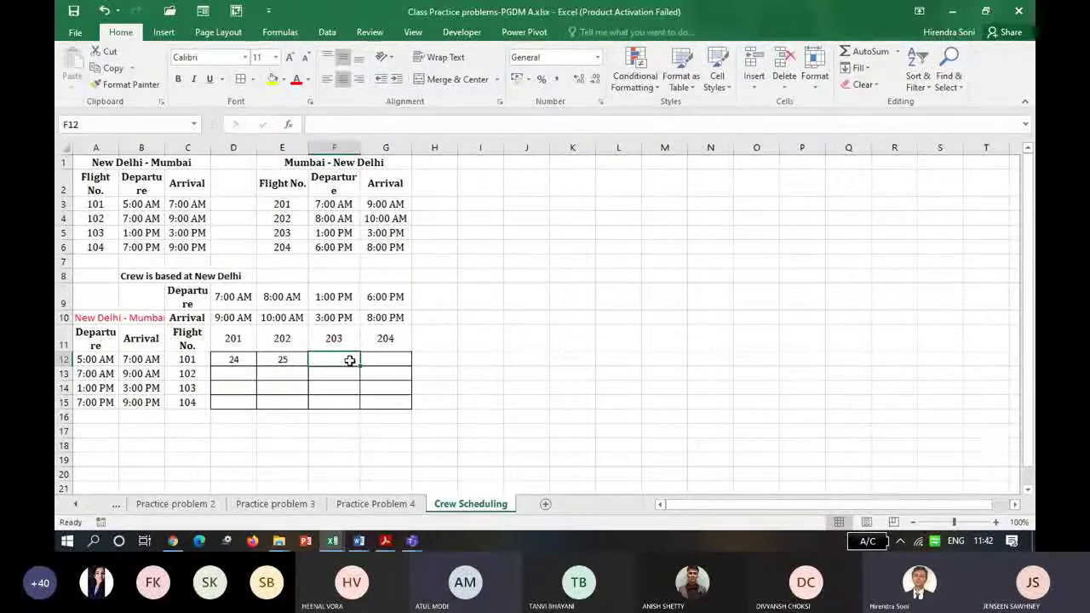
# Complete the flight 101 row with layover times of 6 for flight 203 and 11 for flight 204.
pyautogui.write('6')
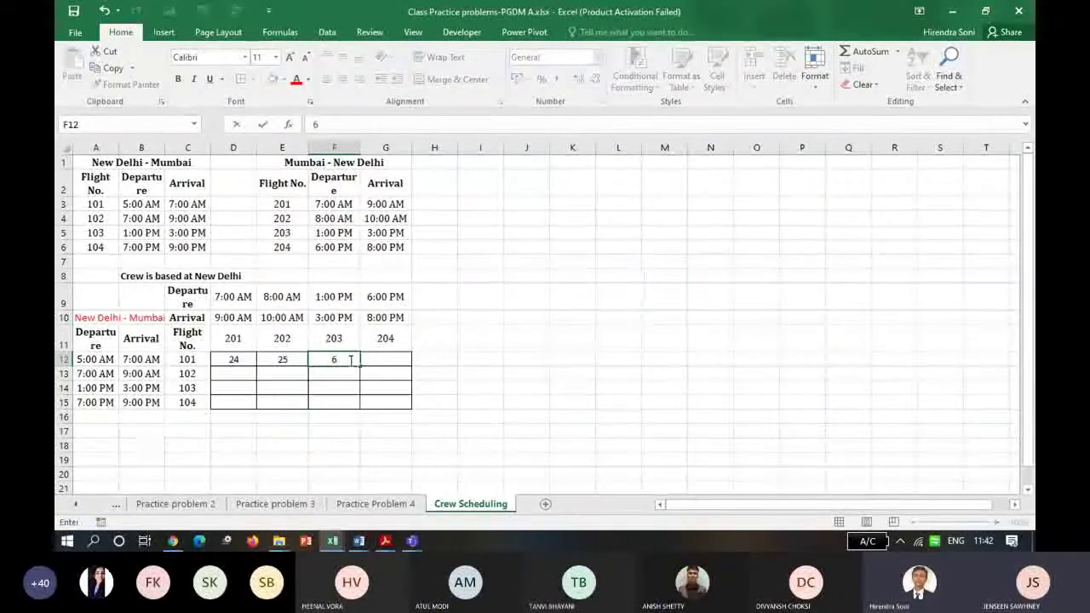
pyautogui.press('Tab')
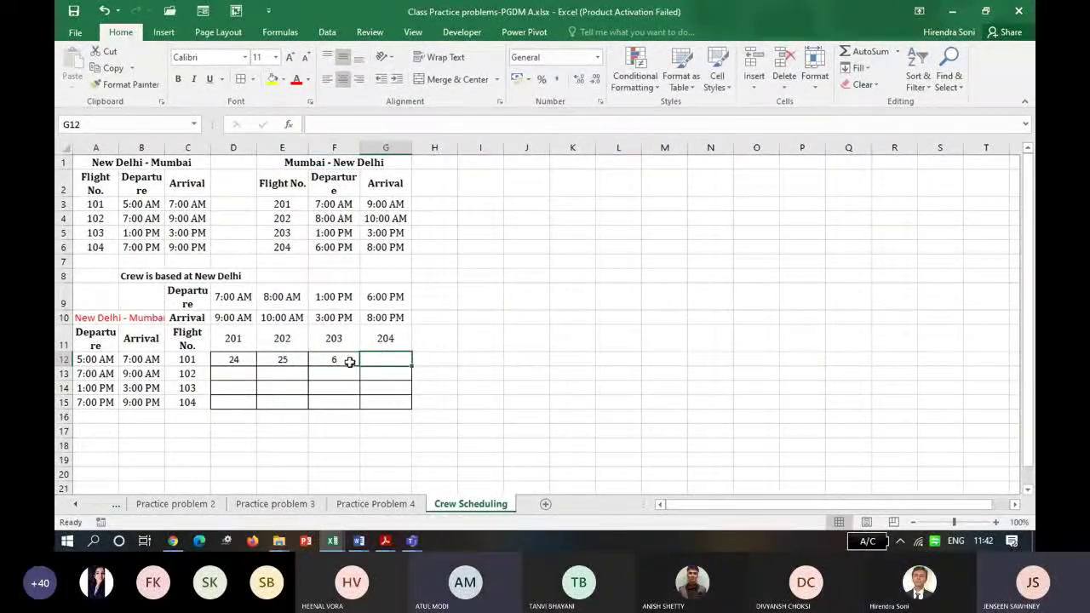
pyautogui.click(393, 296)
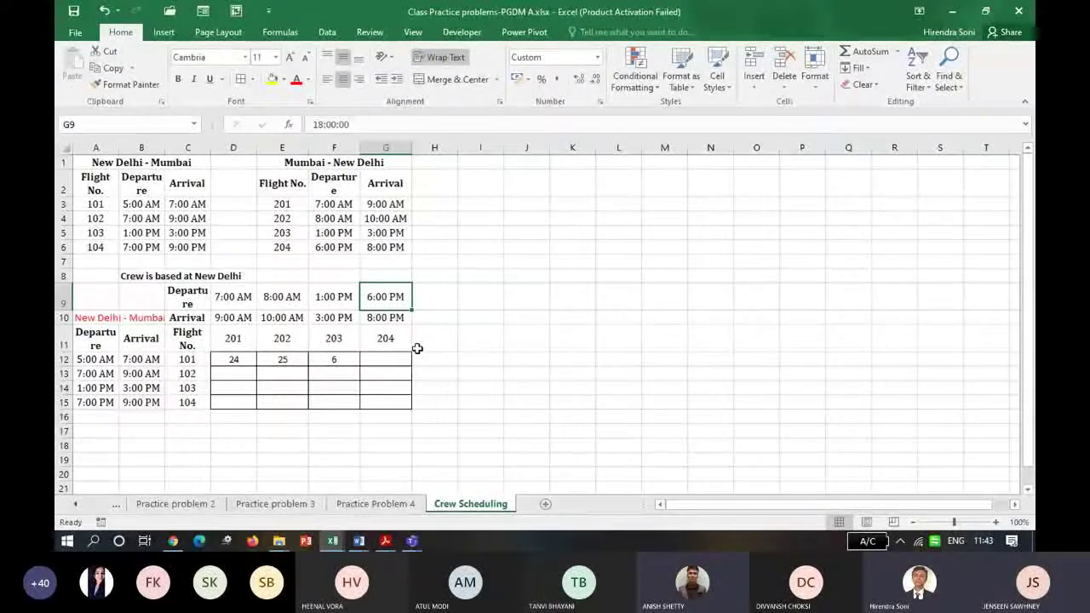
pyautogui.click(394, 358)
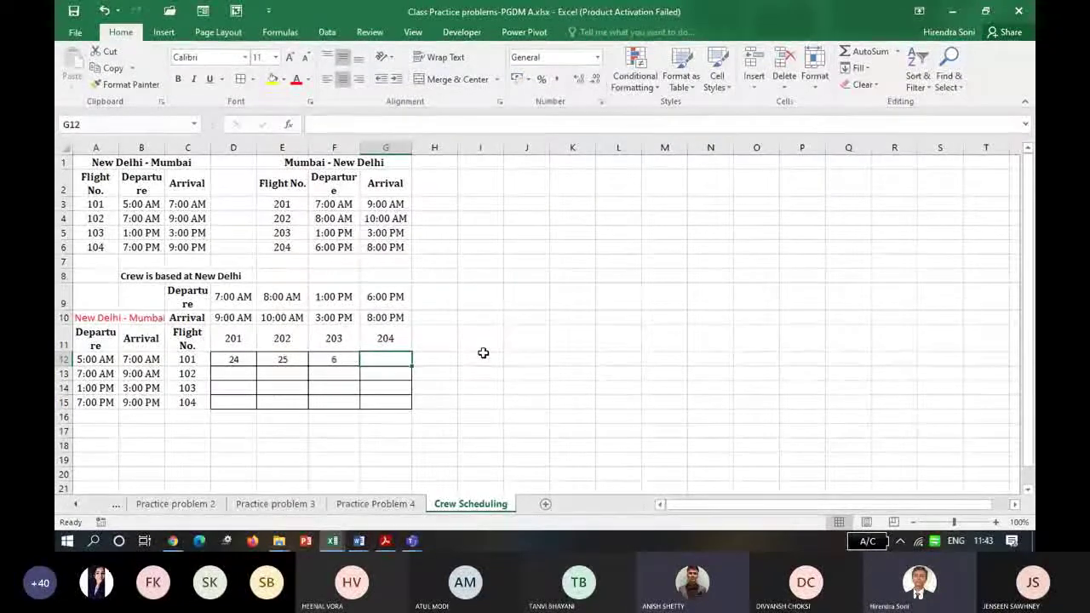
pyautogui.write('11')
pyautogui.press('Return')
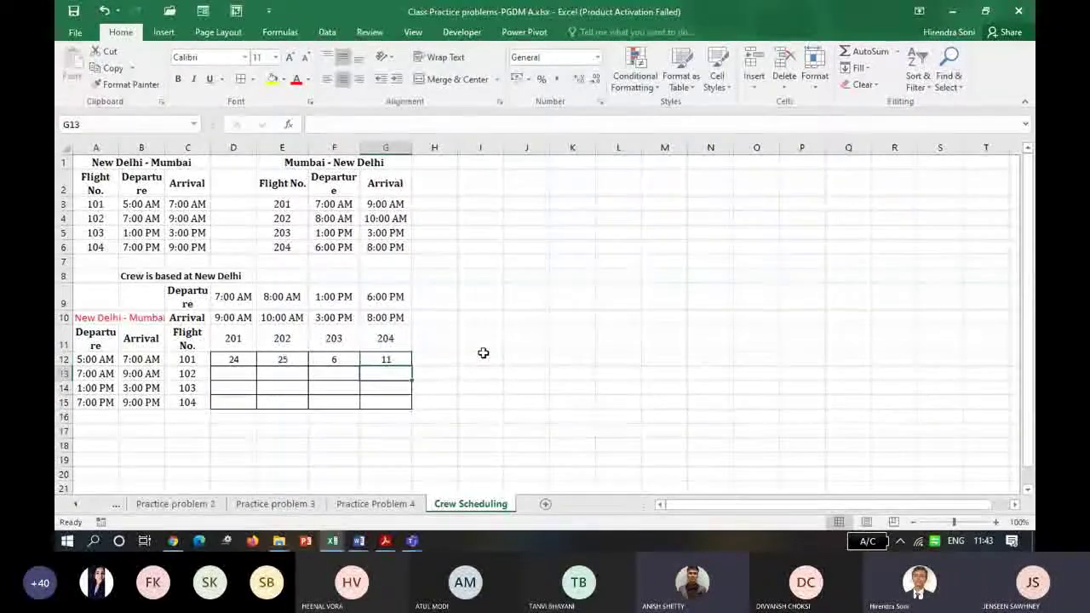
# Enter layover times of 22 and 23 for flight 102 paired with flights 201 and 202 in D13:E13.
pyautogui.press('Left')
pyautogui.press('Left')
pyautogui.press('Left')
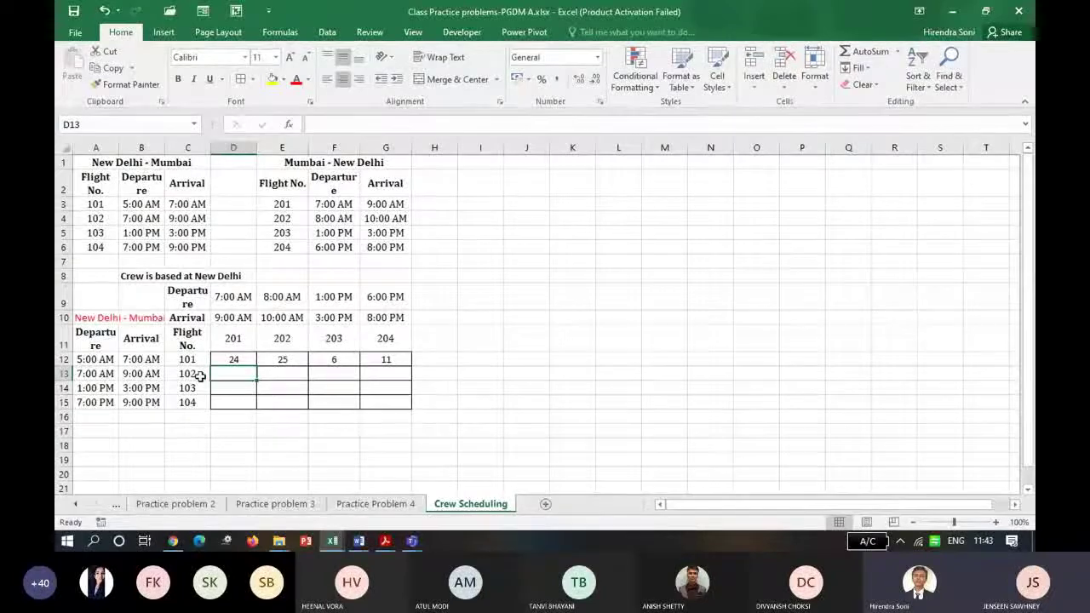
pyautogui.click(140, 374)
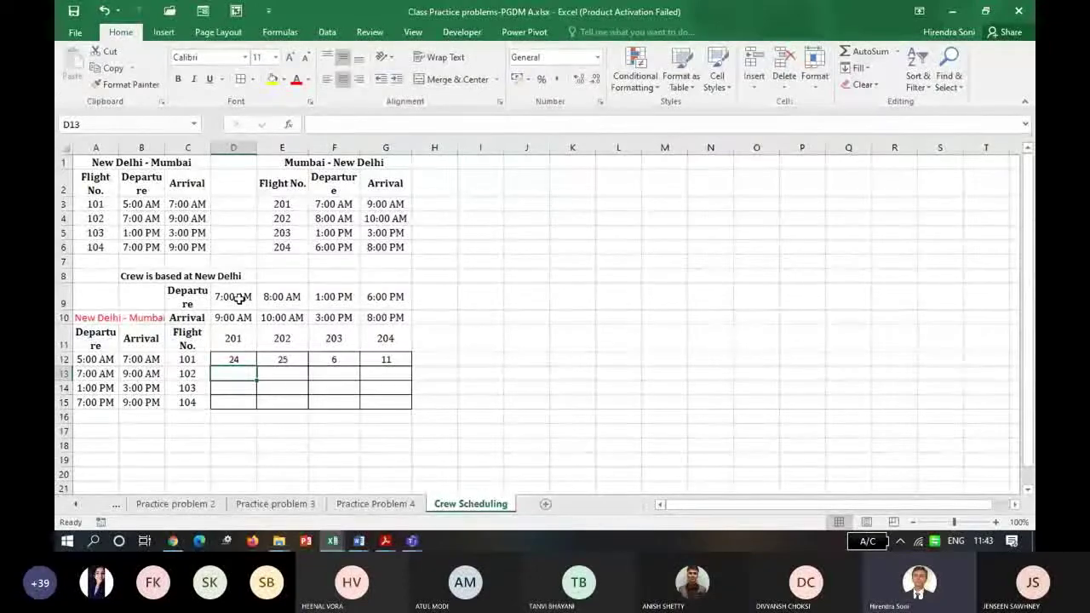
pyautogui.write('22')
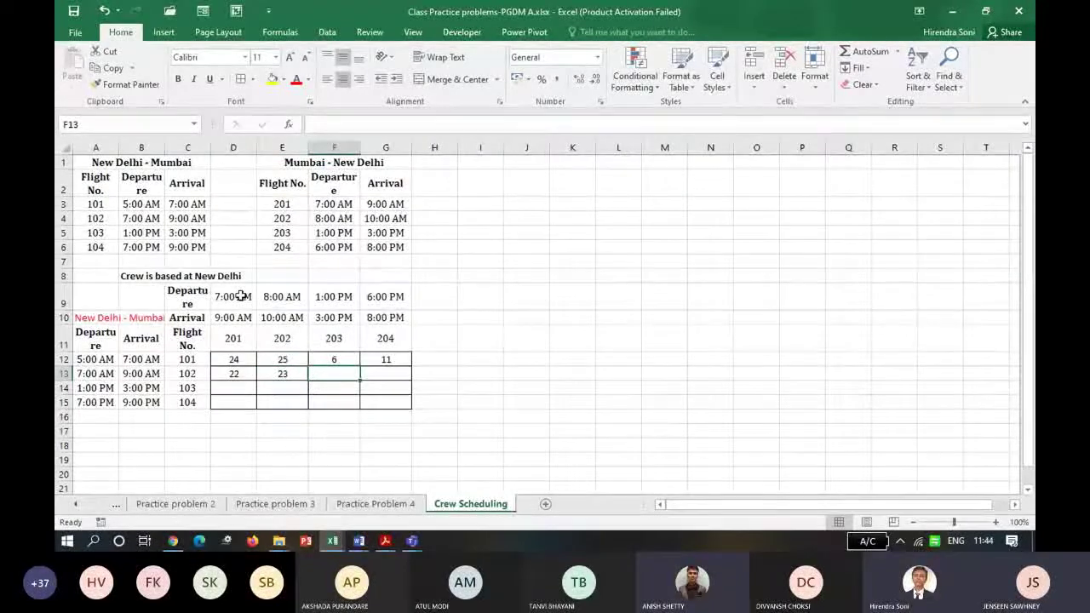
# Complete the flight 102 row with layover times of 28 for flight 203 and 9 for flight 204.
pyautogui.scroll(-1, 241, 296)
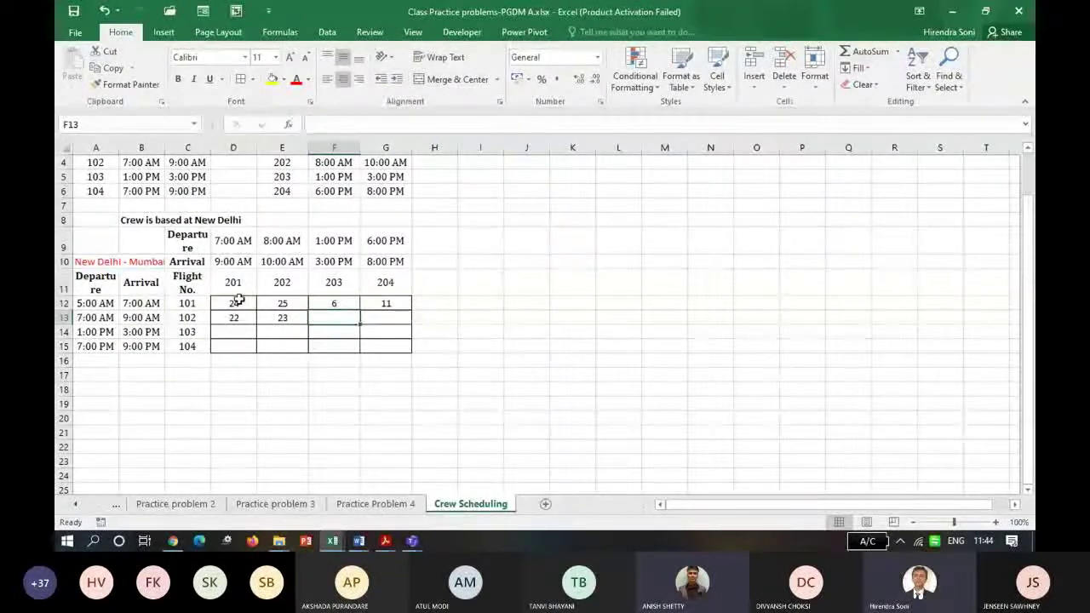
pyautogui.click(334, 244)
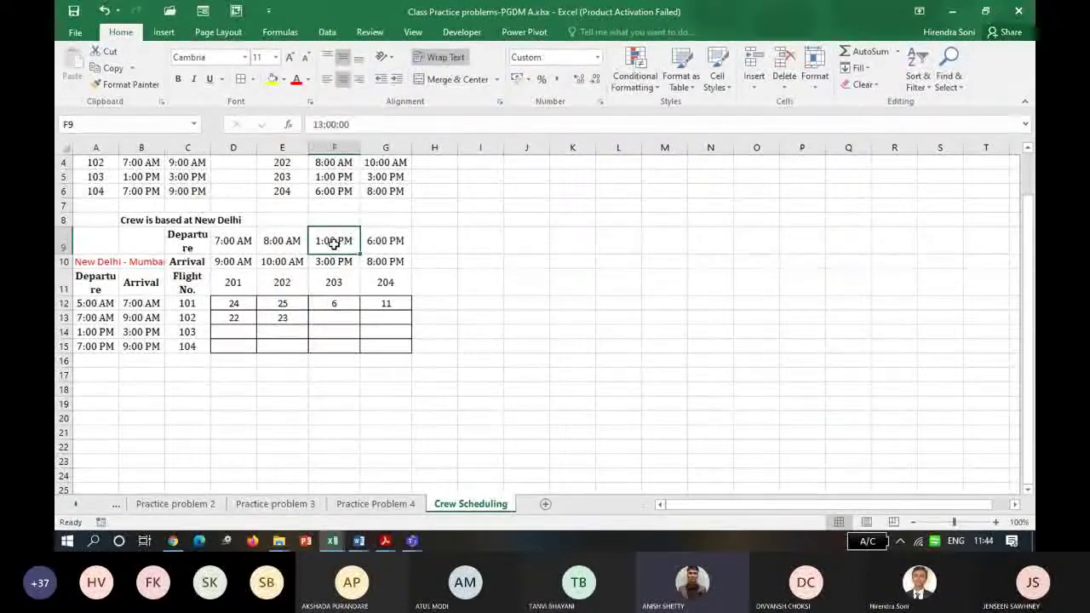
pyautogui.click(347, 315)
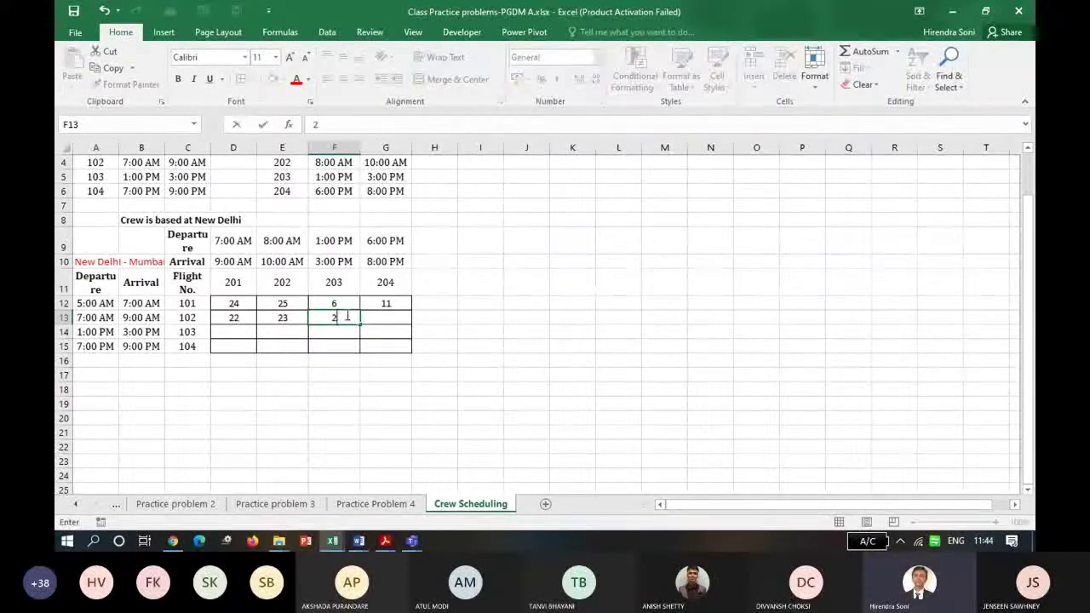
pyautogui.write('8')
pyautogui.press('Tab')
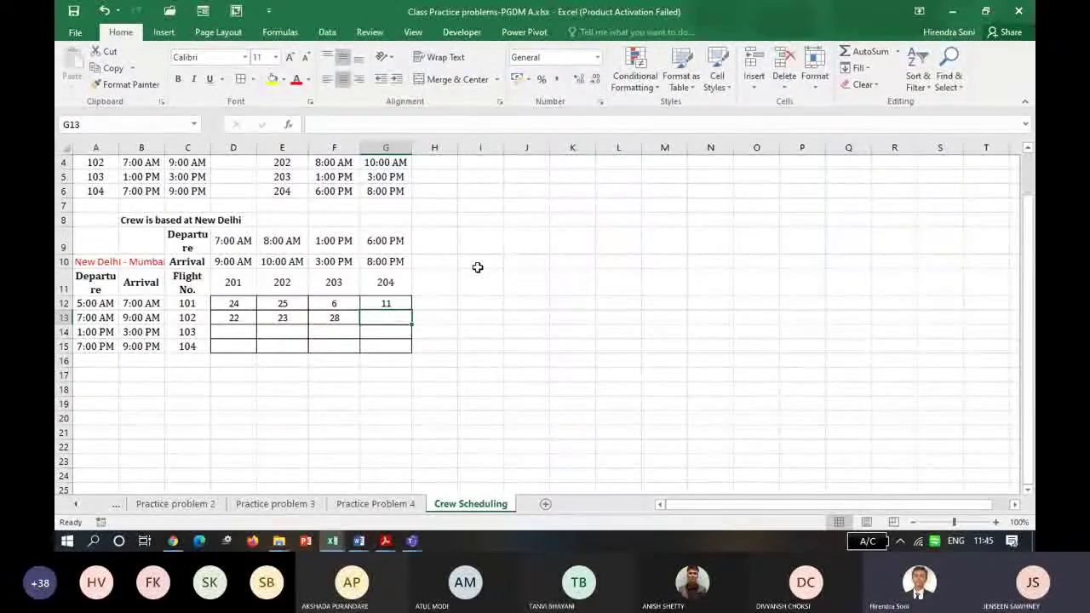
pyautogui.write('9')
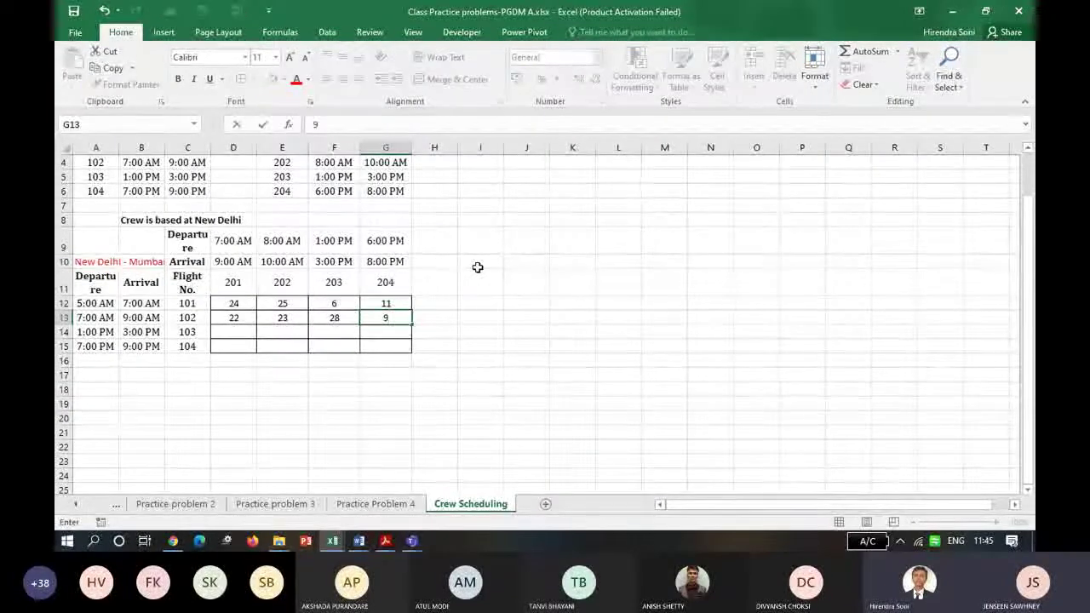
pyautogui.press('Return')
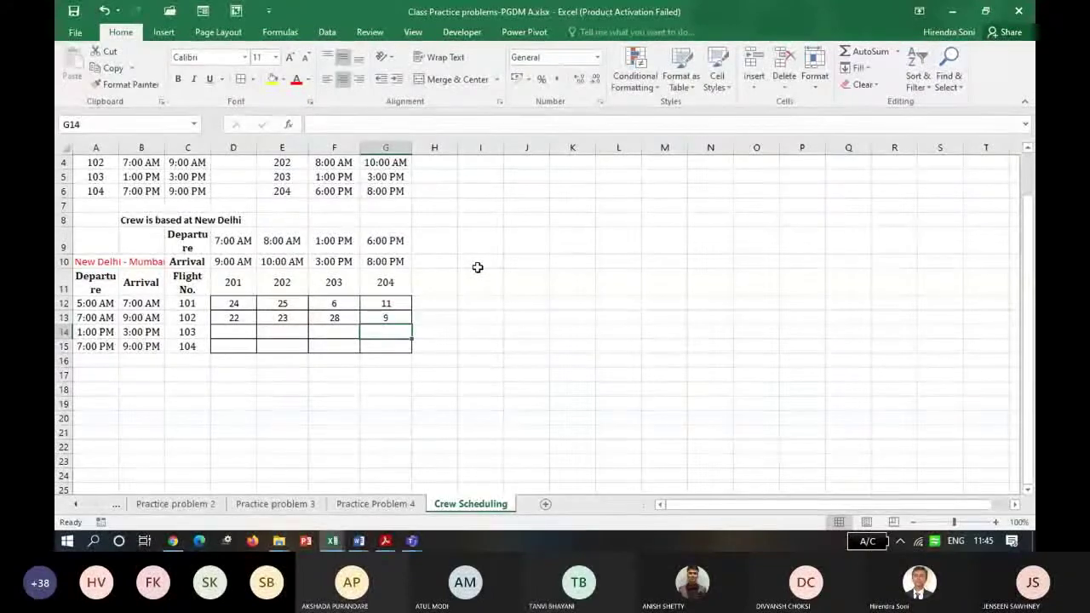
pyautogui.press('Up')
pyautogui.press('Left')
pyautogui.press('Left')
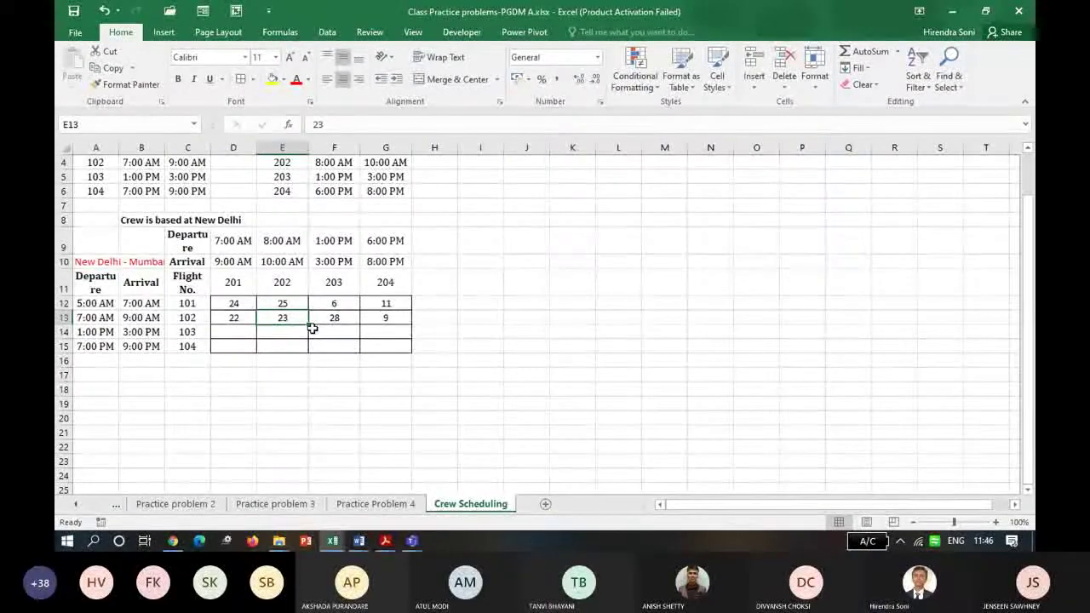
# Enter 16 as the layover time for flight 103 paired with flight 201 in D14.
pyautogui.press('Return')
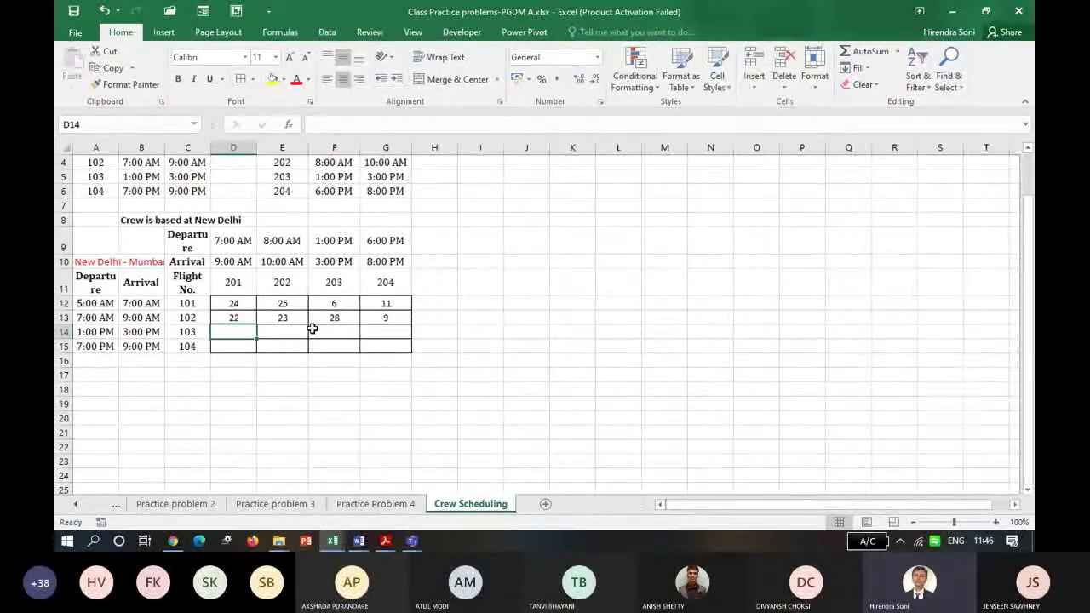
pyautogui.press('Left')
pyautogui.press('Left')
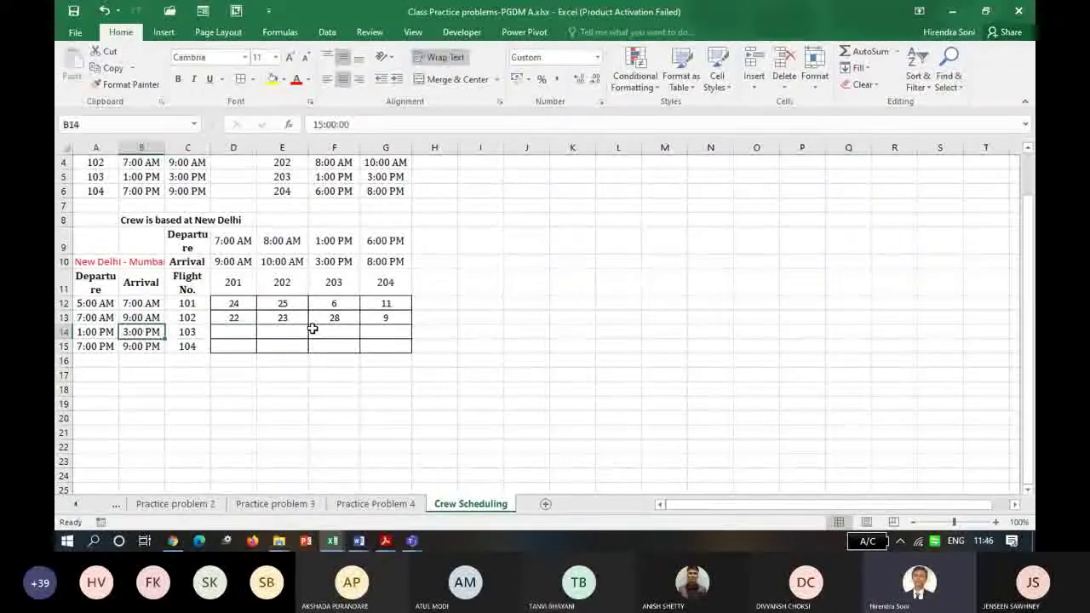
pyautogui.press('Right')
pyautogui.press('Right')
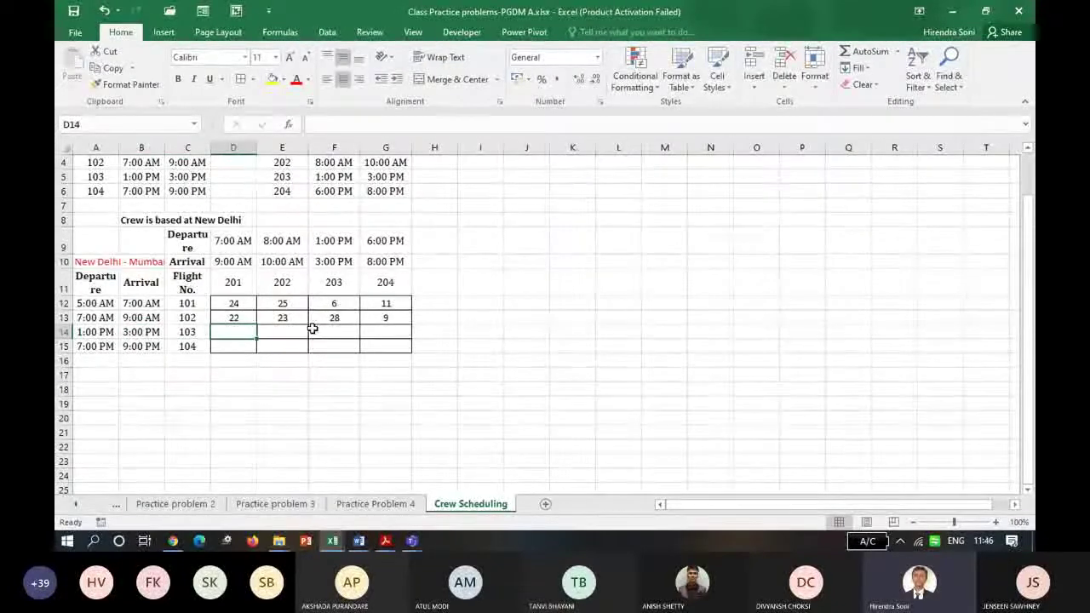
pyautogui.press('Up')
pyautogui.press('Up')
pyautogui.press('Up')
pyautogui.press('Up')
pyautogui.press('Up')
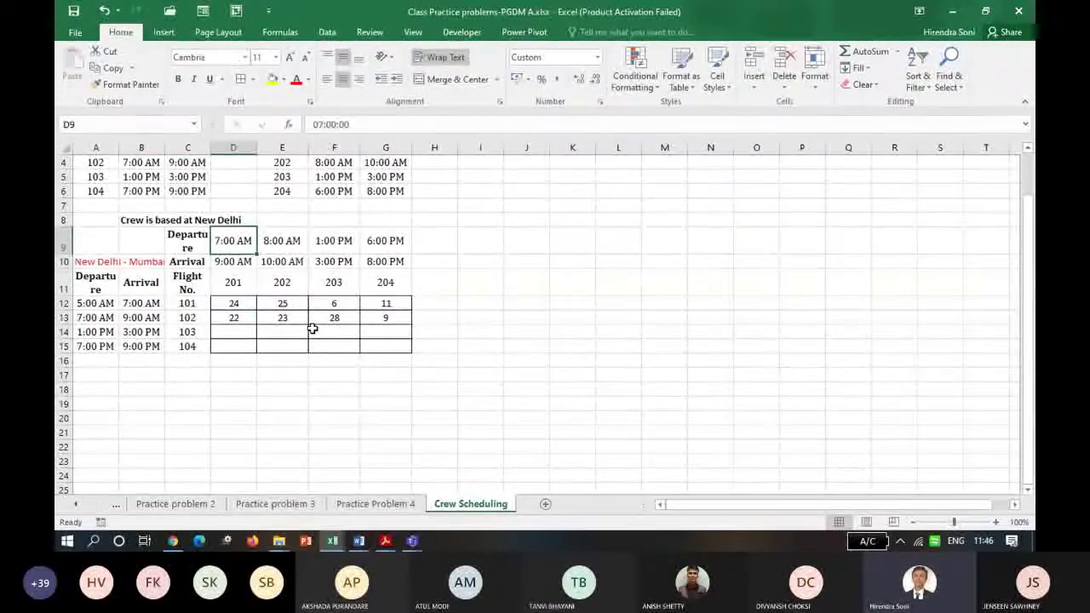
pyautogui.press('Down')
pyautogui.press('Down')
pyautogui.press('Down')
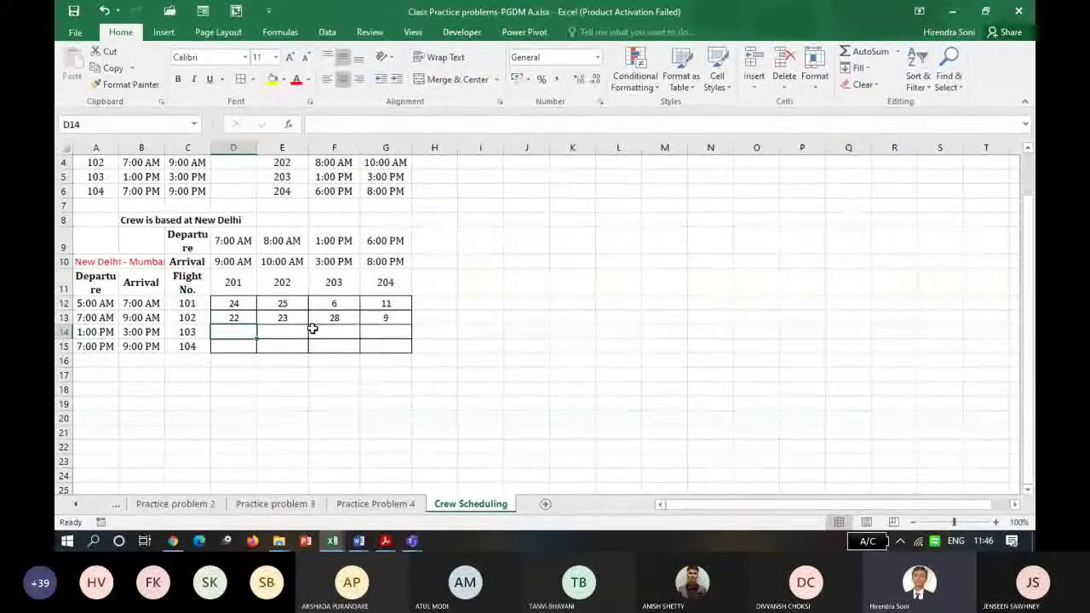
pyautogui.write('16')
pyautogui.press('Tab')
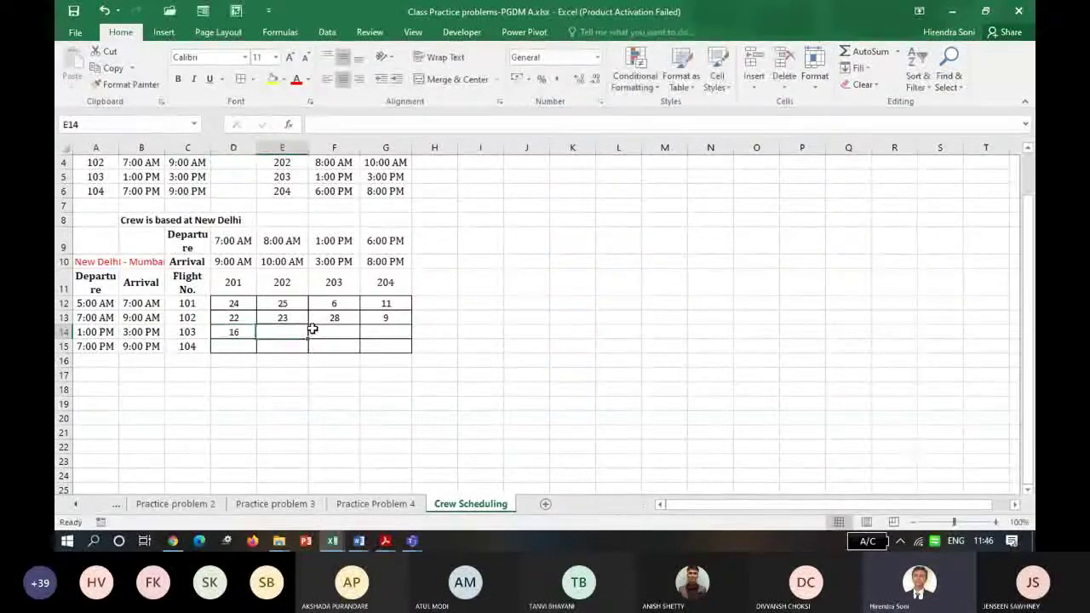
# Enter 17 as the layover time for flight 103 paired with flight 202 in E14.
pyautogui.press('Left')
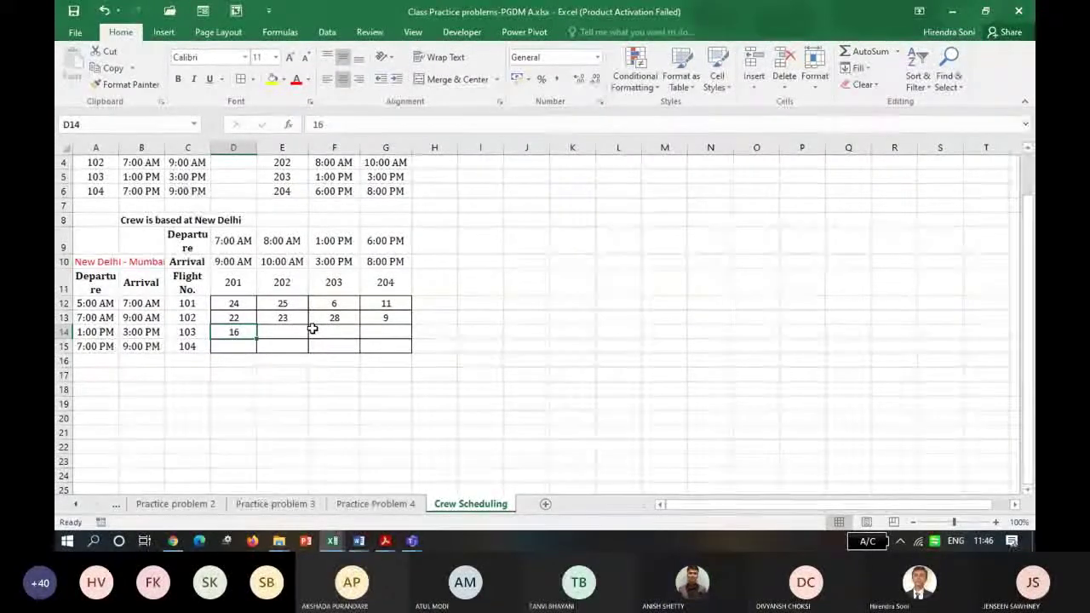
pyautogui.press('Right')
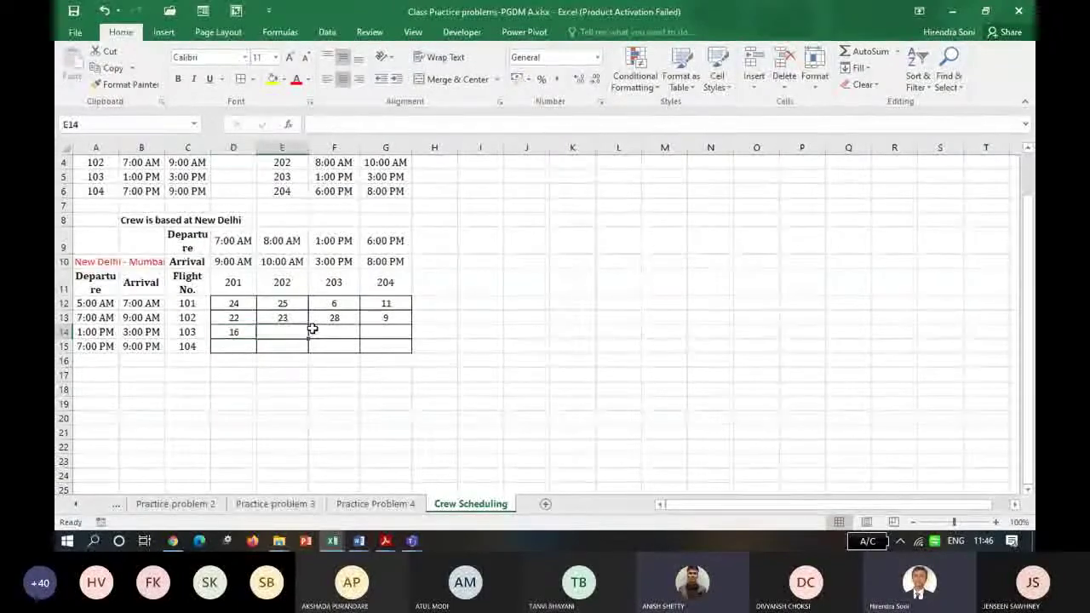
pyautogui.press('Left')
pyautogui.press('Left')
pyautogui.press('Left')
pyautogui.press('Right')
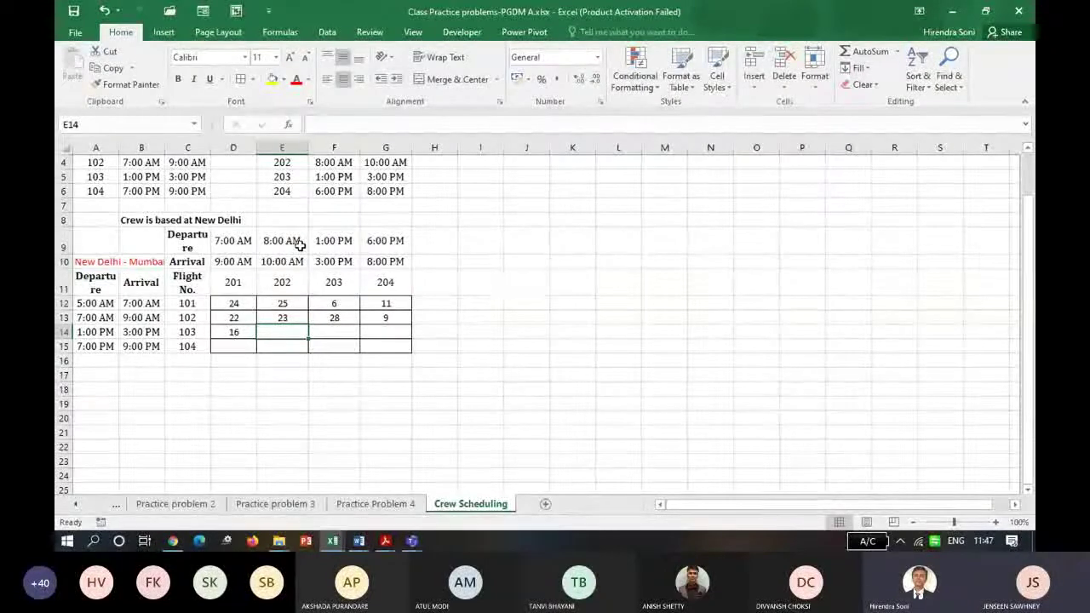
pyautogui.write('17')
pyautogui.press('Tab')
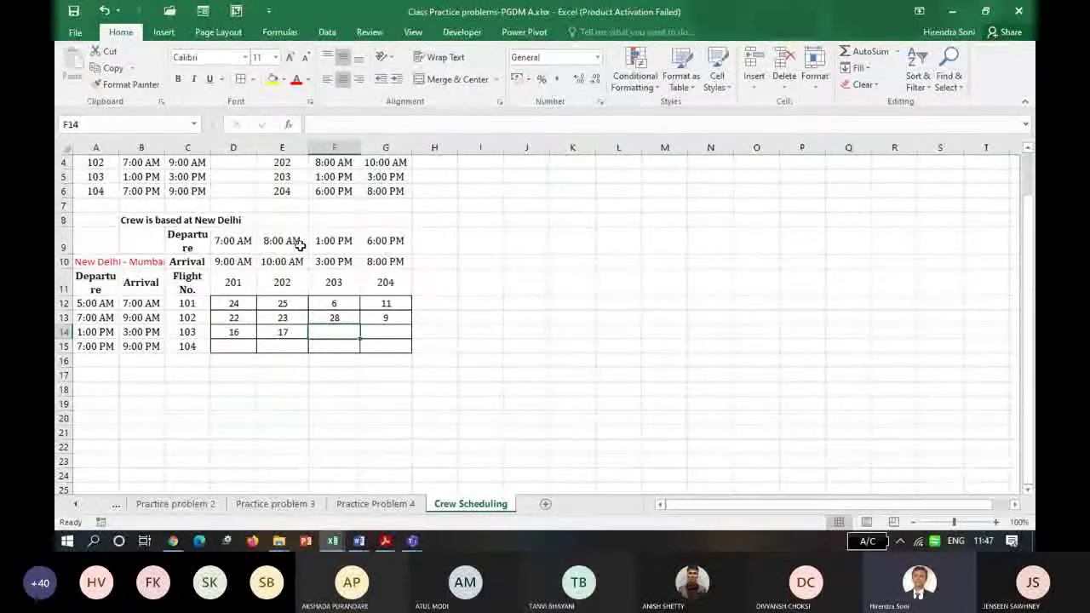
# Complete the flight 103 row with layover times of 22 for flight 203 and 27 for flight 204.
pyautogui.write('22')
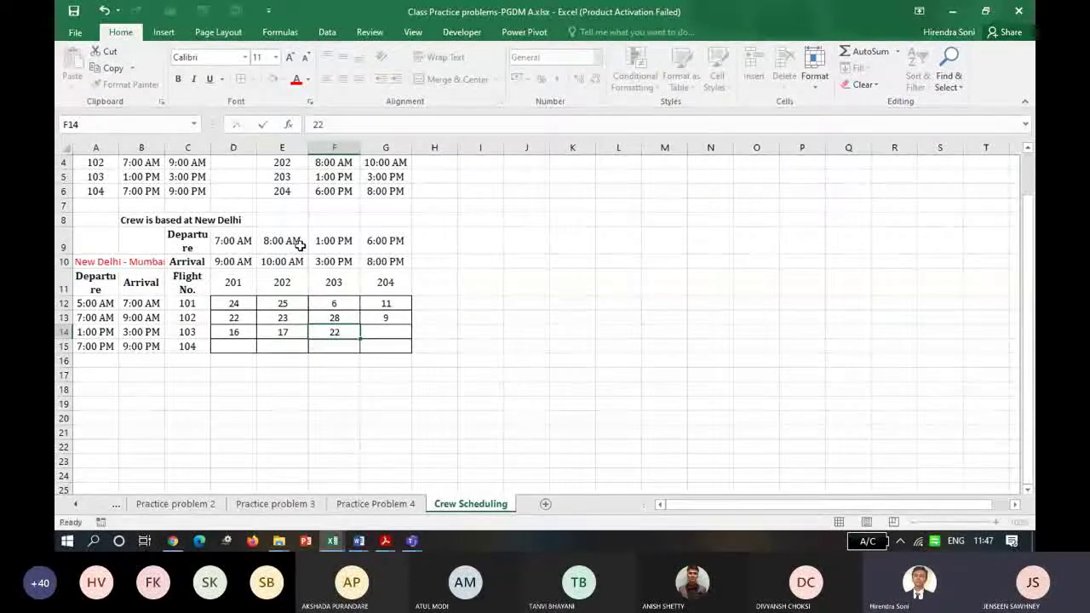
pyautogui.press('Tab')
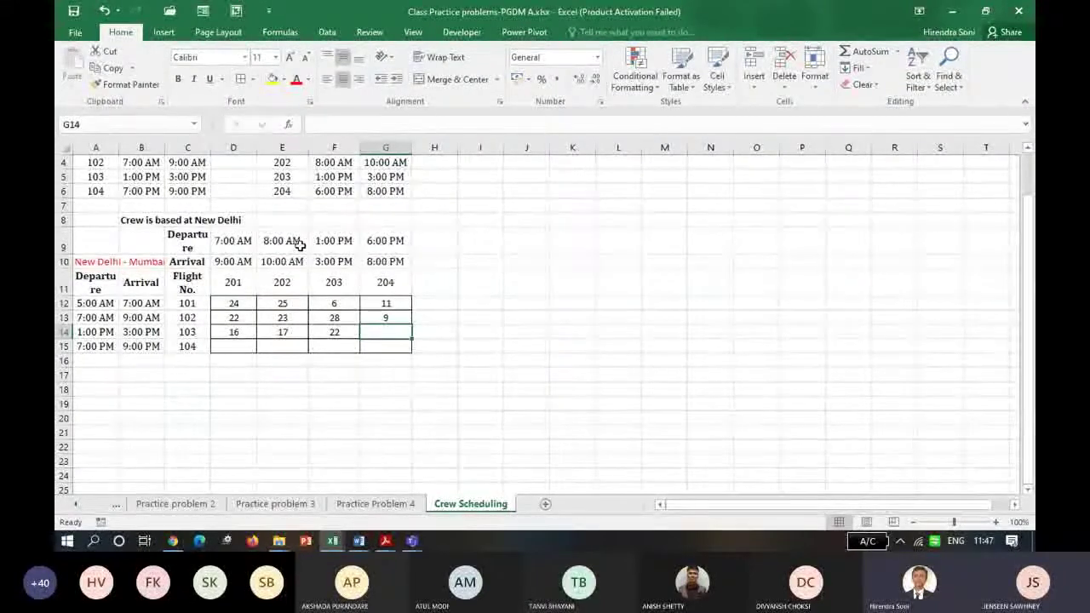
pyautogui.write('2')
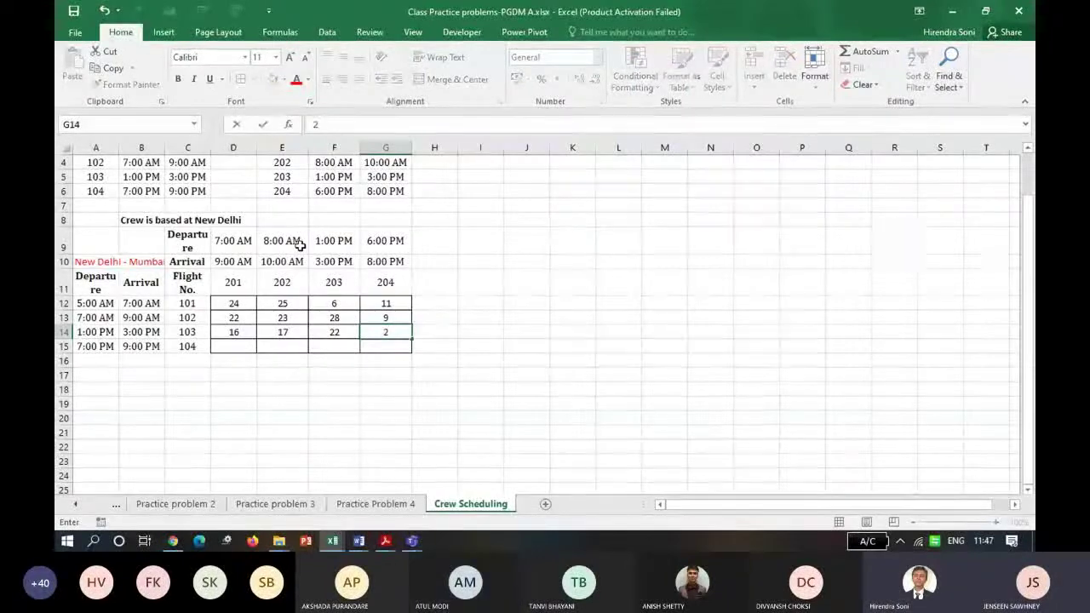
pyautogui.write('7')
pyautogui.press('Return')
# Enter layover times of 10 and 11 for flight 104 paired with flights 201 and 202 in D15:E15.
pyautogui.press('Left')
pyautogui.press('Left')
pyautogui.press('Left')
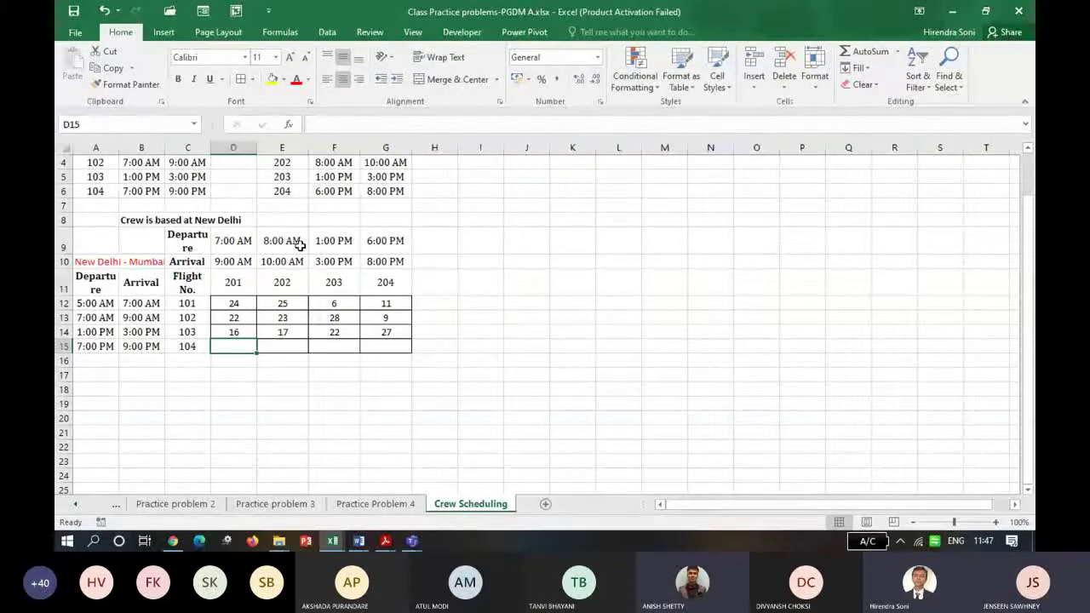
pyautogui.write('10')
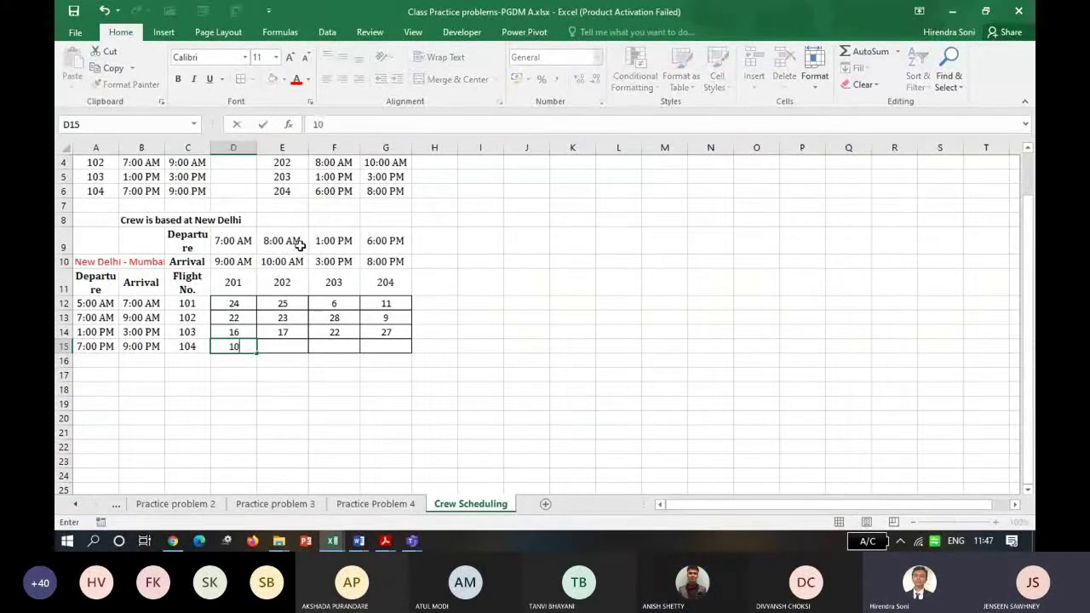
pyautogui.press('Tab')
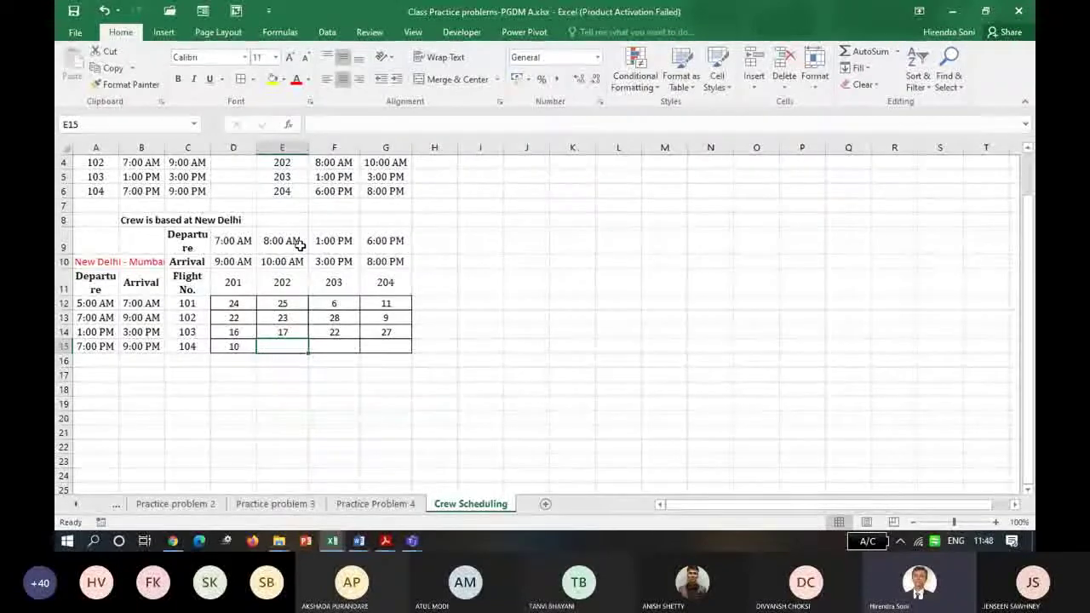
pyautogui.write('11')
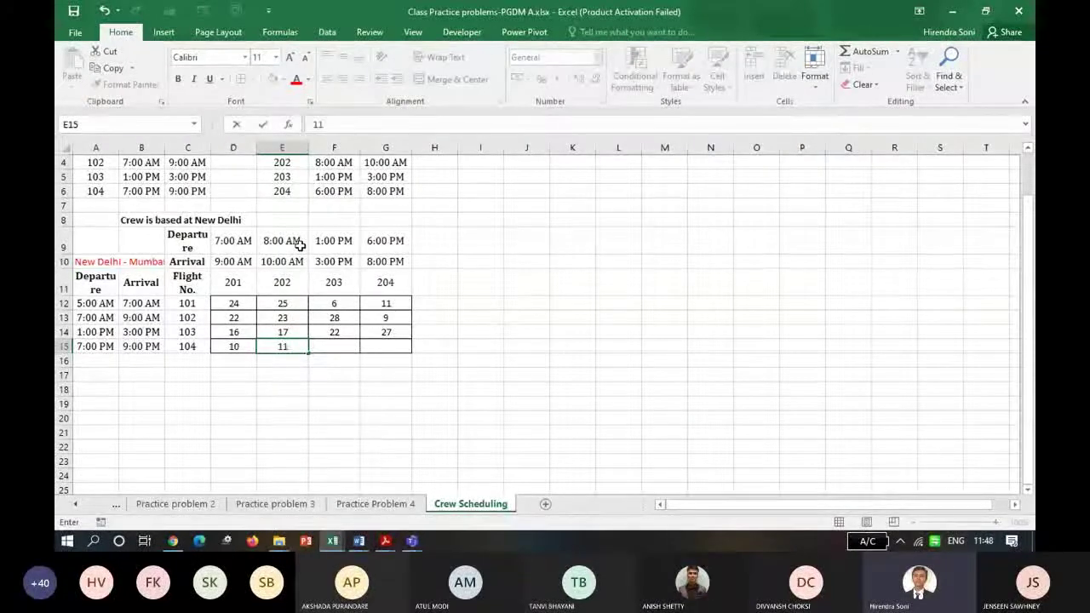
pyautogui.press('Tab')
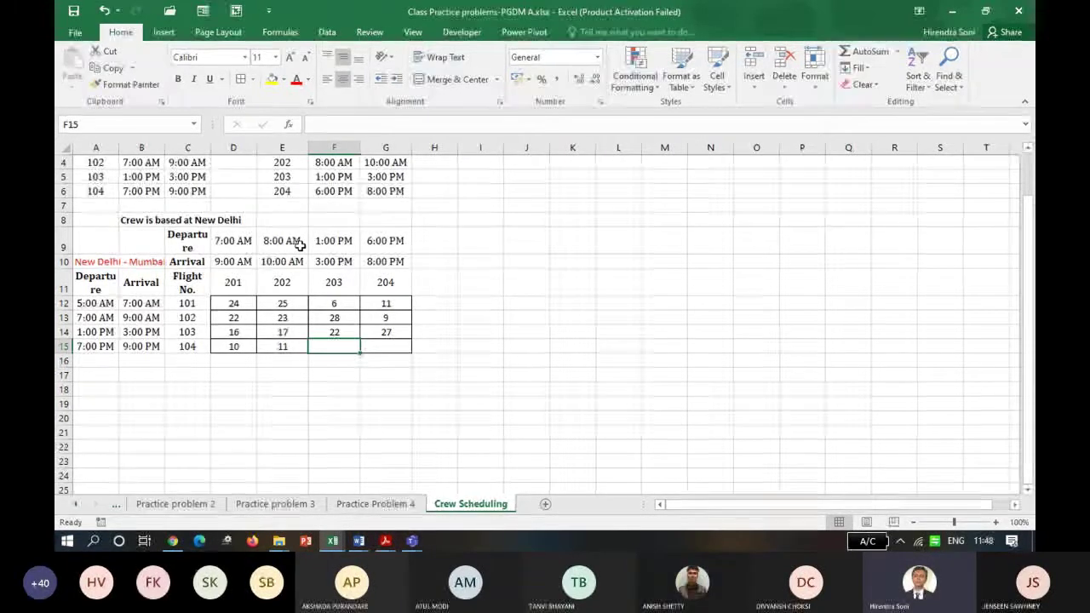
# Complete the flight 104 row with layover times of 16 for flight 203 and 21 for flight 204.
pyautogui.write('16')
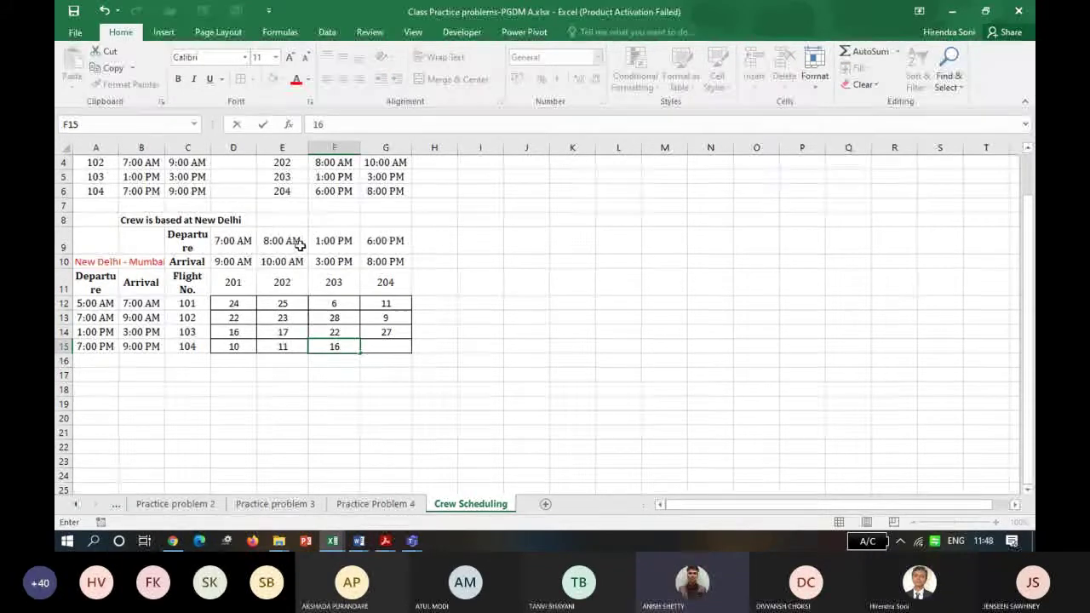
pyautogui.press('Tab')
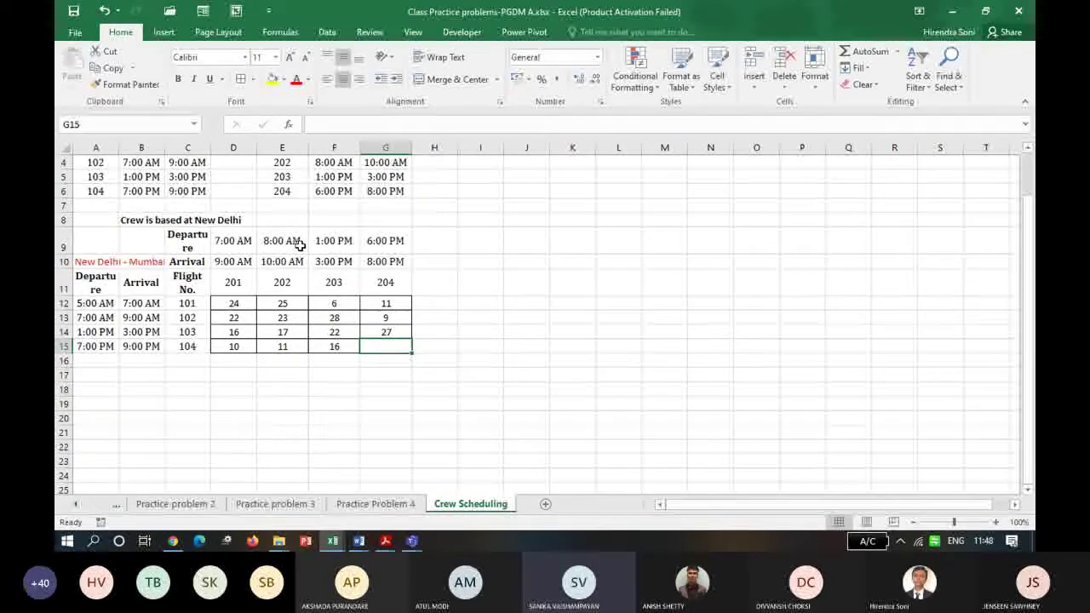
pyautogui.write('21')
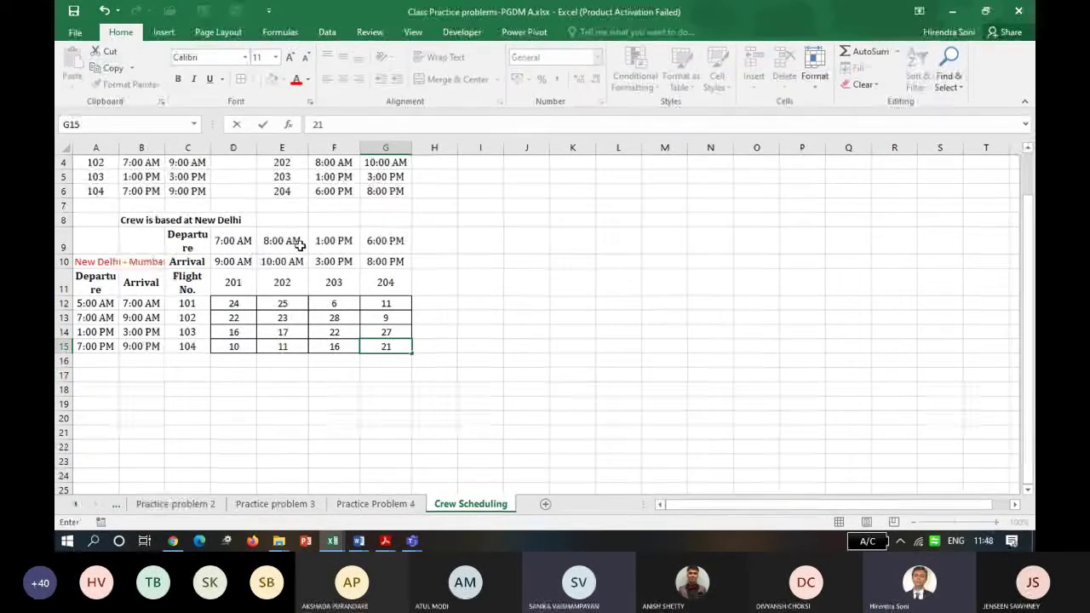
pyautogui.press('Return')
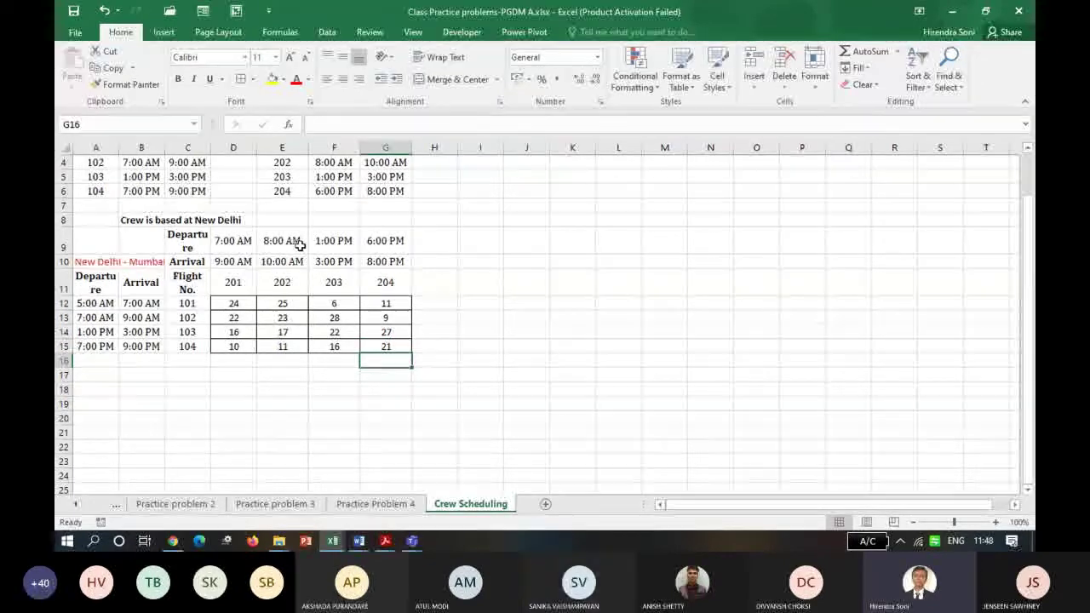
# Copy the flight grid C11:G15 to C19 and clear the copied layover times in D20:G23.
pyautogui.moveTo(192, 292); pyautogui.dragTo(383, 341)
pyautogui.hotkey('ctrl', 'c')
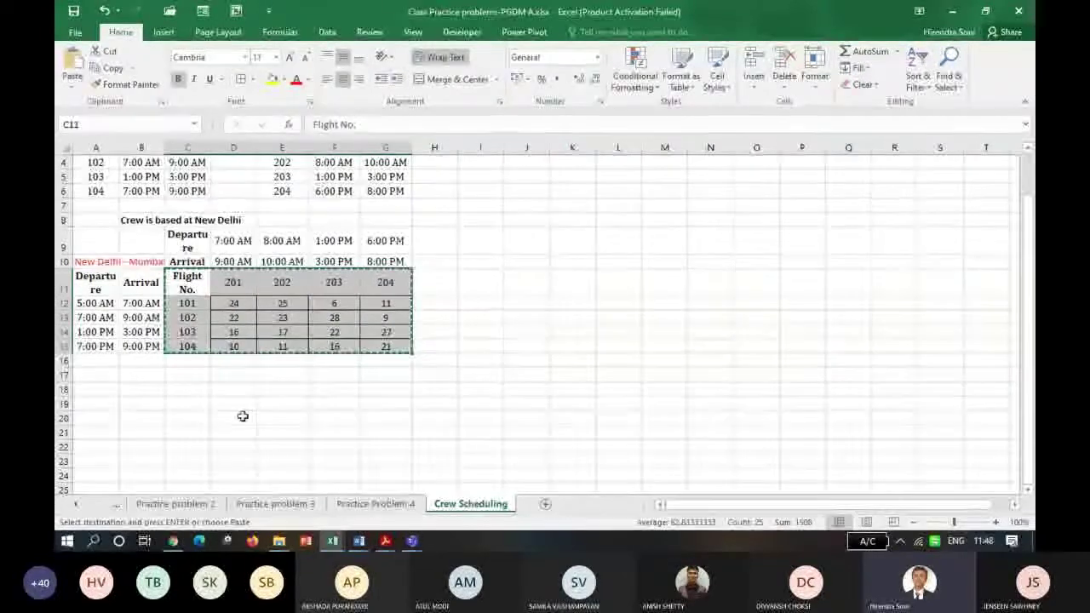
pyautogui.click(185, 408)
pyautogui.press('Return')
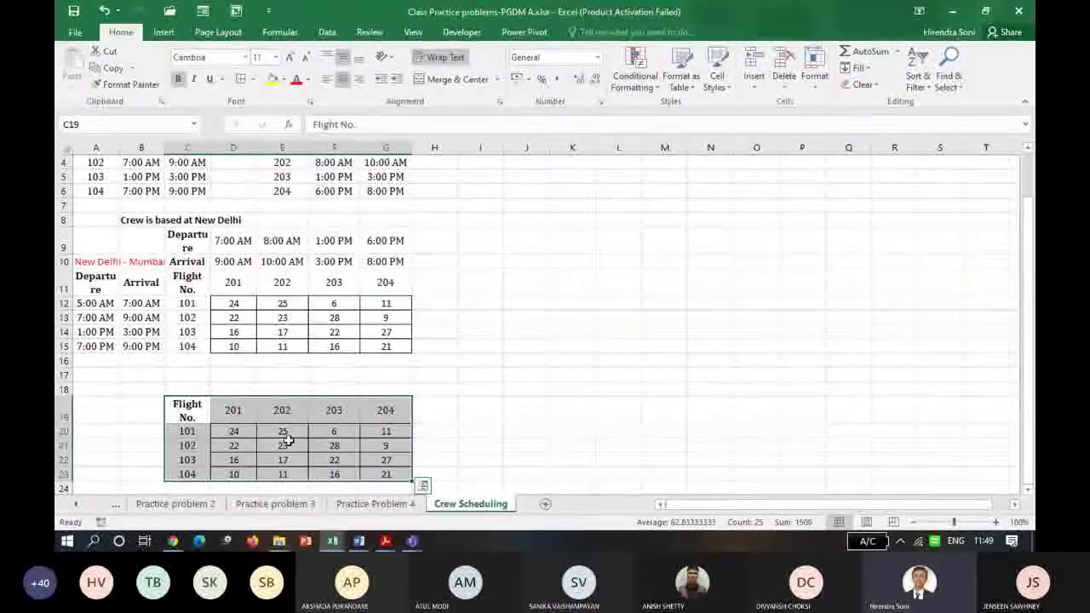
pyautogui.moveTo(243, 433); pyautogui.dragTo(384, 474)
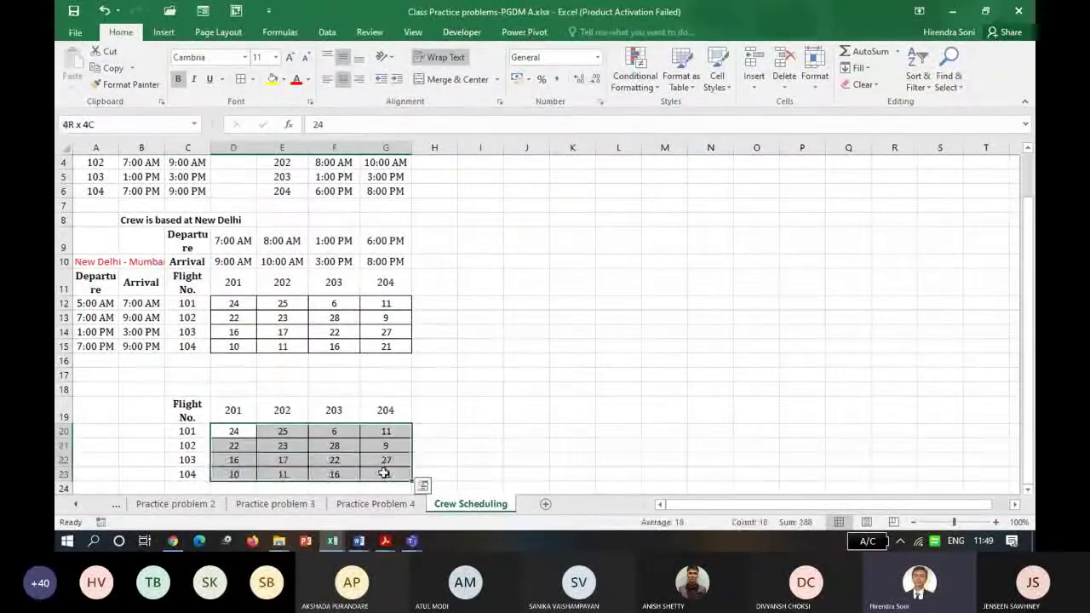
pyautogui.press('Delete')
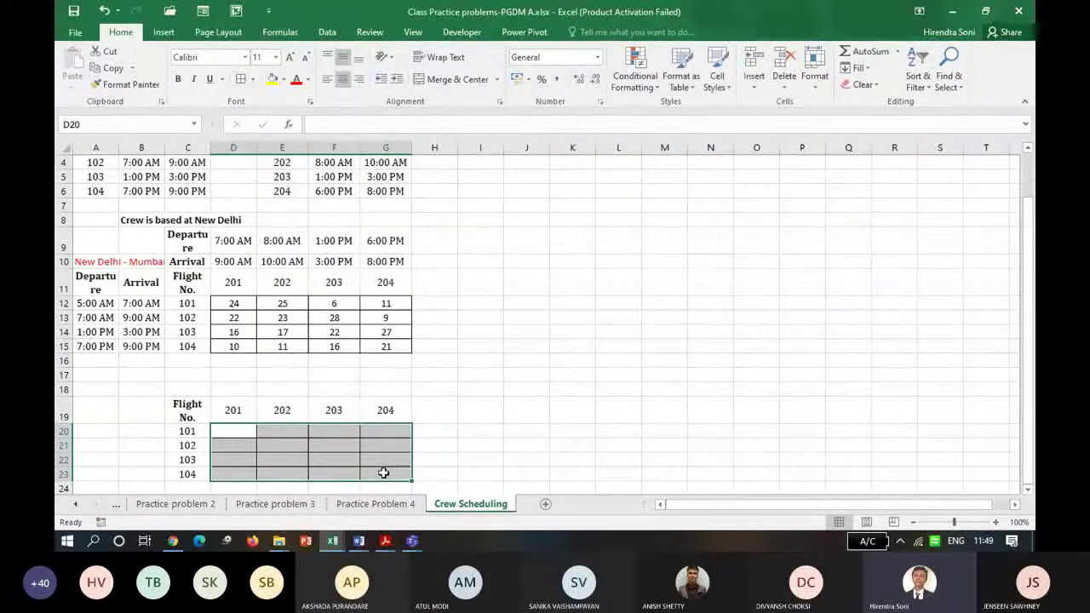
# Label the filled New Delhi grid with "layover" in H13 and "Table" in H14.
pyautogui.press('Up')
pyautogui.press('Up')
pyautogui.press('Up')
pyautogui.press('Up')
pyautogui.press('Right')
pyautogui.press('Right')
pyautogui.press('Right')
pyautogui.press('Up')
pyautogui.press('Up')
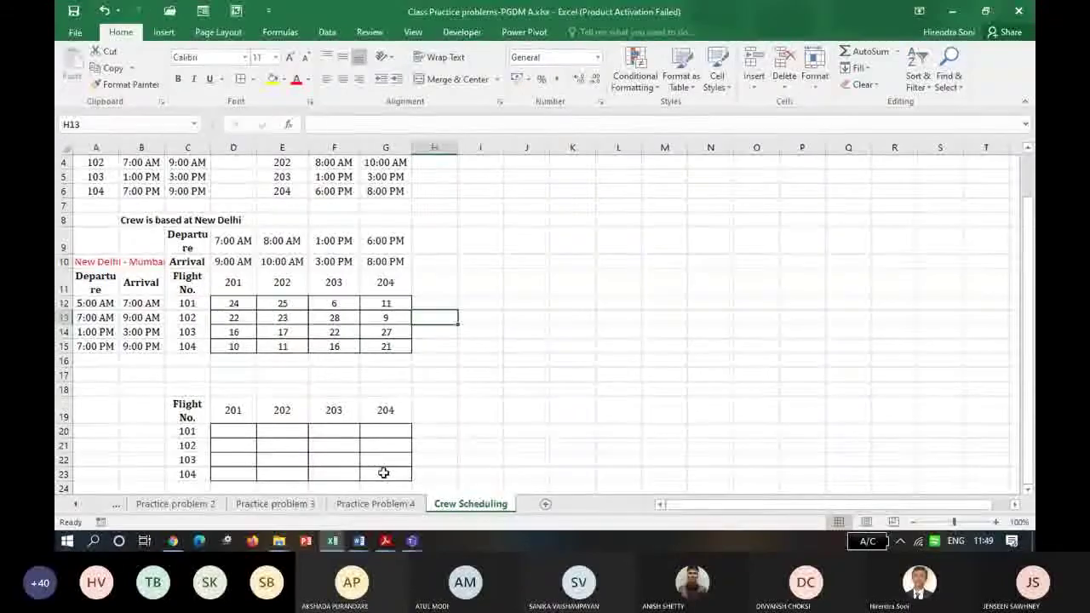
pyautogui.write('Iayo')
pyautogui.press('Return')
pyautogui.write('Tabe')
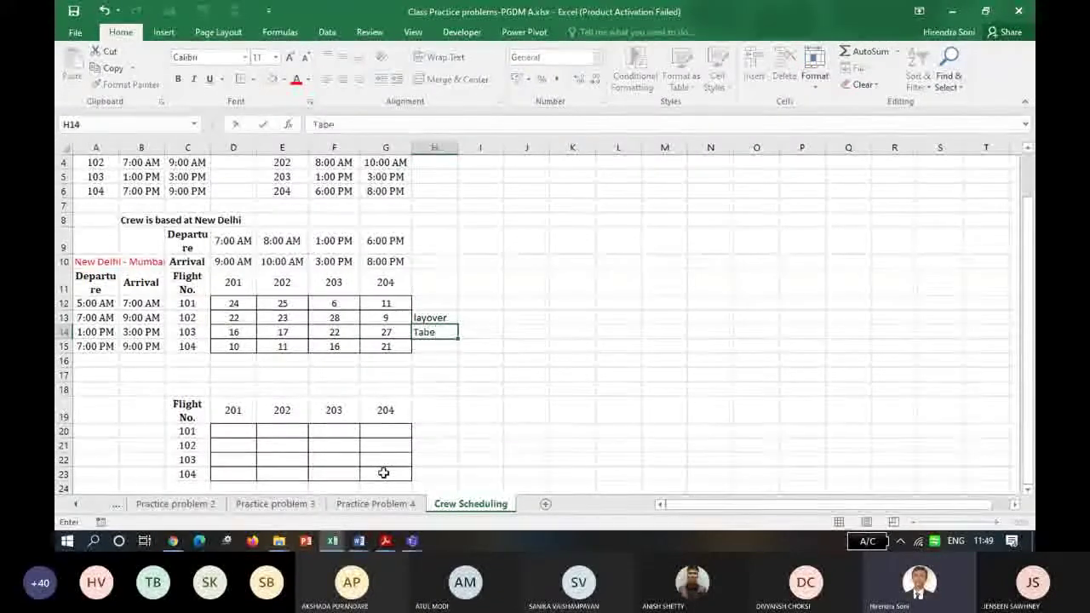
pyautogui.press('BackSpace')
pyautogui.write('le')
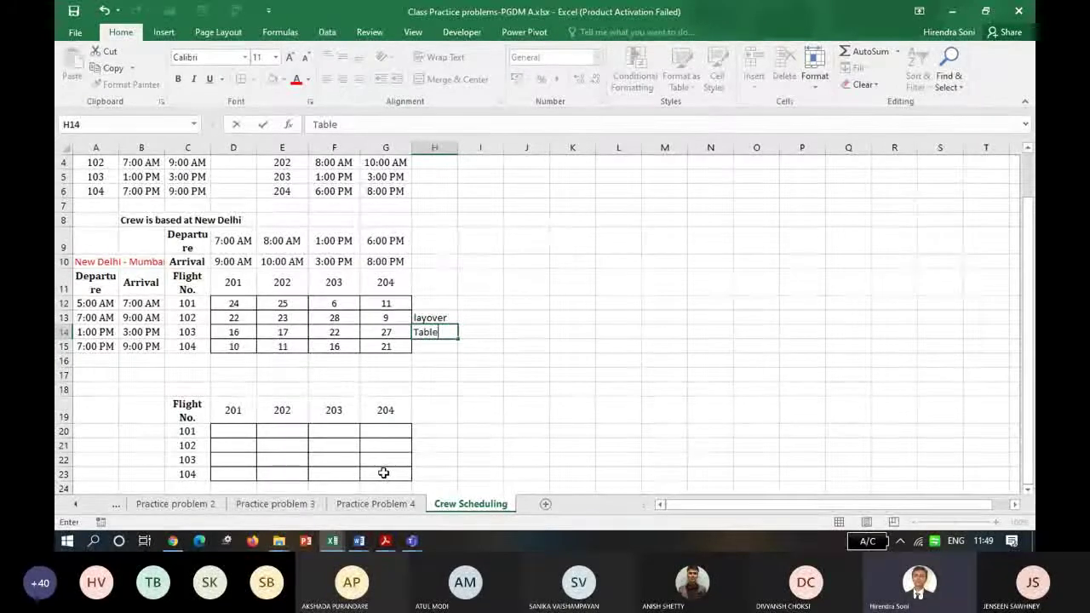
pyautogui.press('Return')
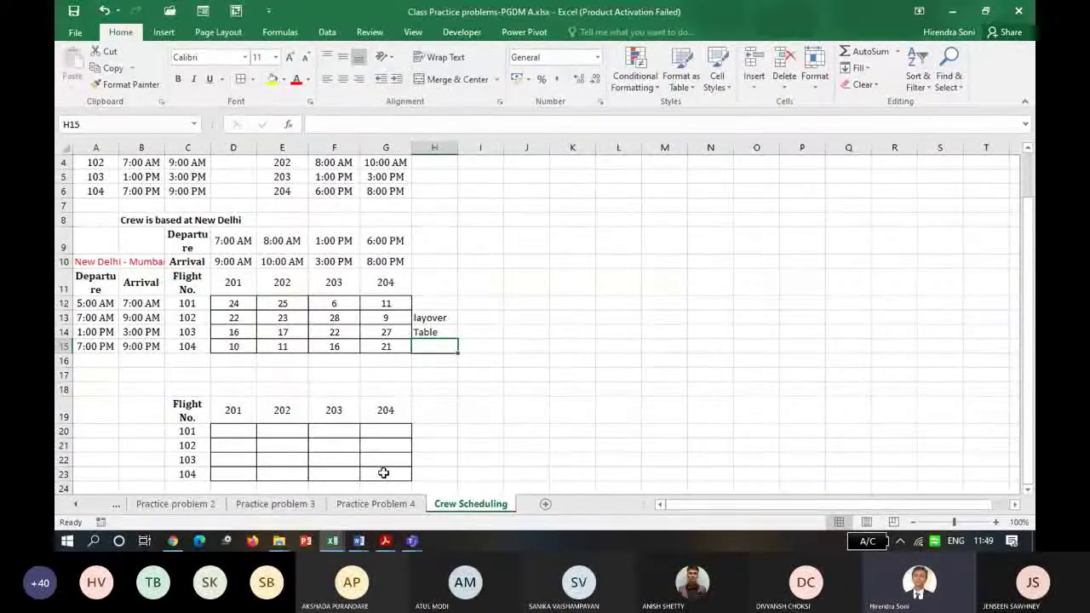
# Capitalize the label in H13 so it reads "Layover".
pyautogui.press('Up')
pyautogui.press('Up')
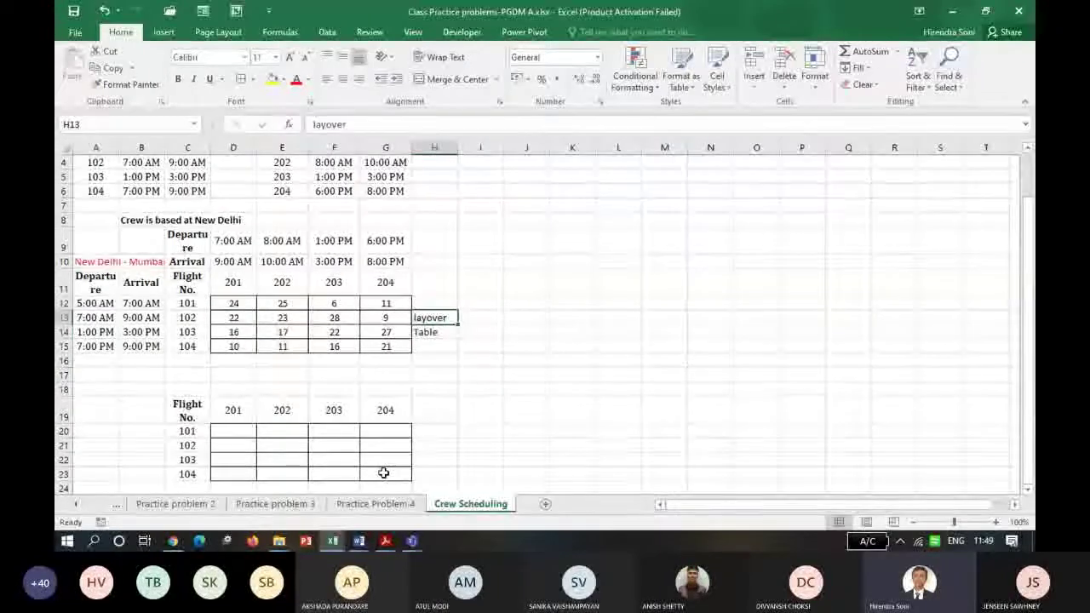
pyautogui.press('F2')
pyautogui.press('Home')
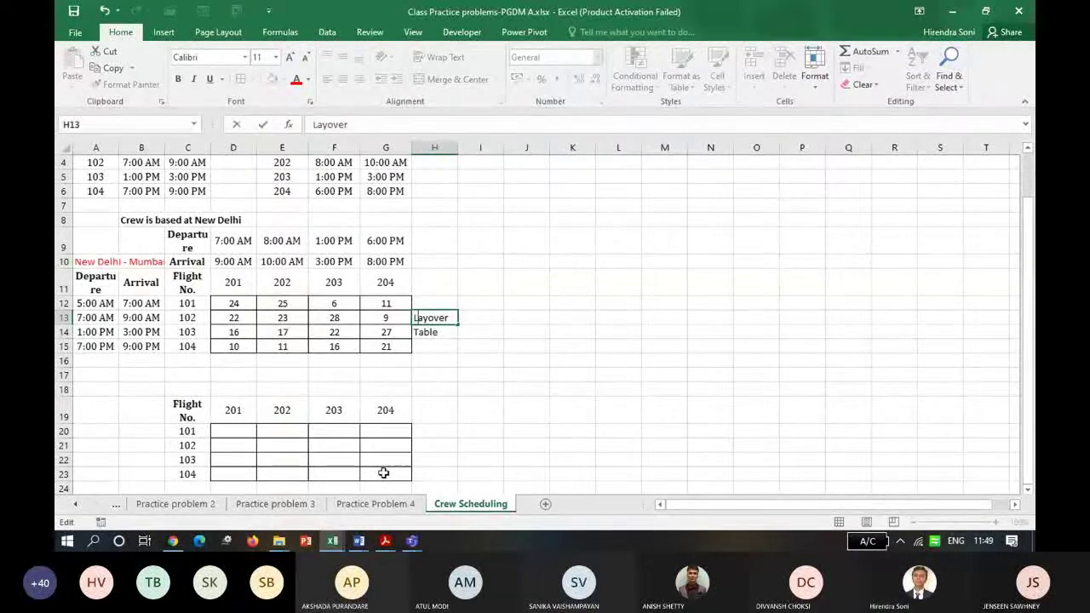
pyautogui.press('Return')
# Title the blank flight grid by entering "Allocation Table" in F18.
pyautogui.press('Down')
pyautogui.press('Down')
pyautogui.press('Down')
pyautogui.press('Down')
pyautogui.press('Down')
pyautogui.press('Down')
pyautogui.press('Down')
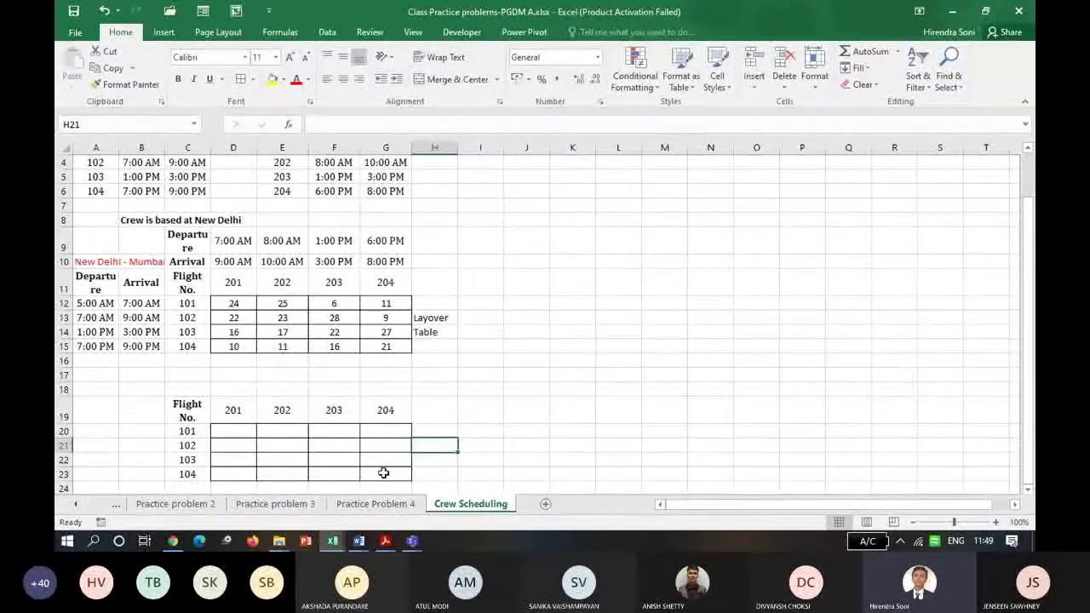
pyautogui.press('Up')
pyautogui.press('Up')
pyautogui.press('Up')
pyautogui.press('Left')
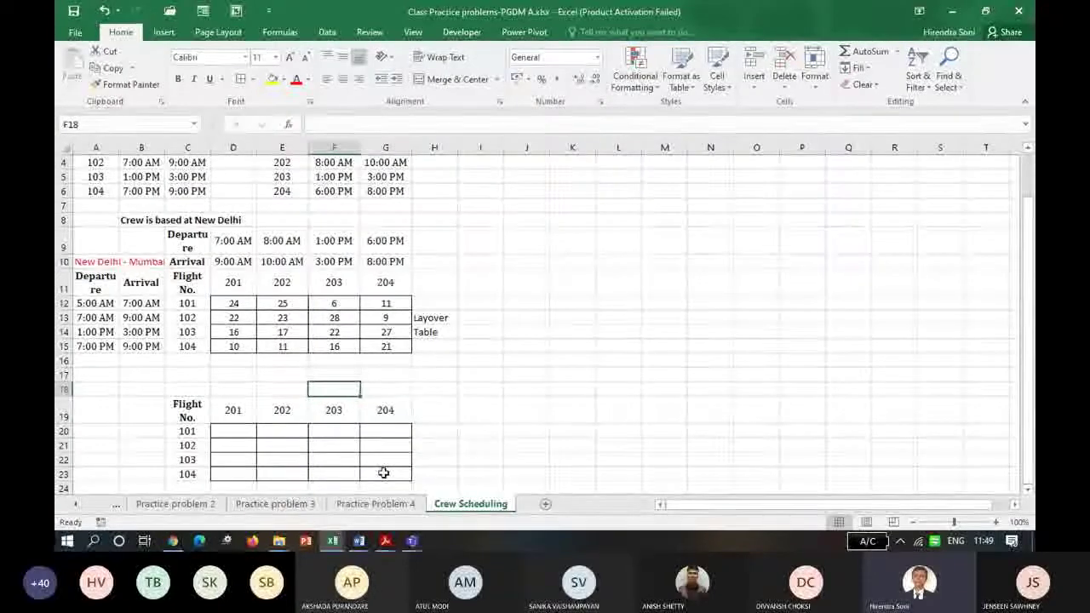
pyautogui.write('All')
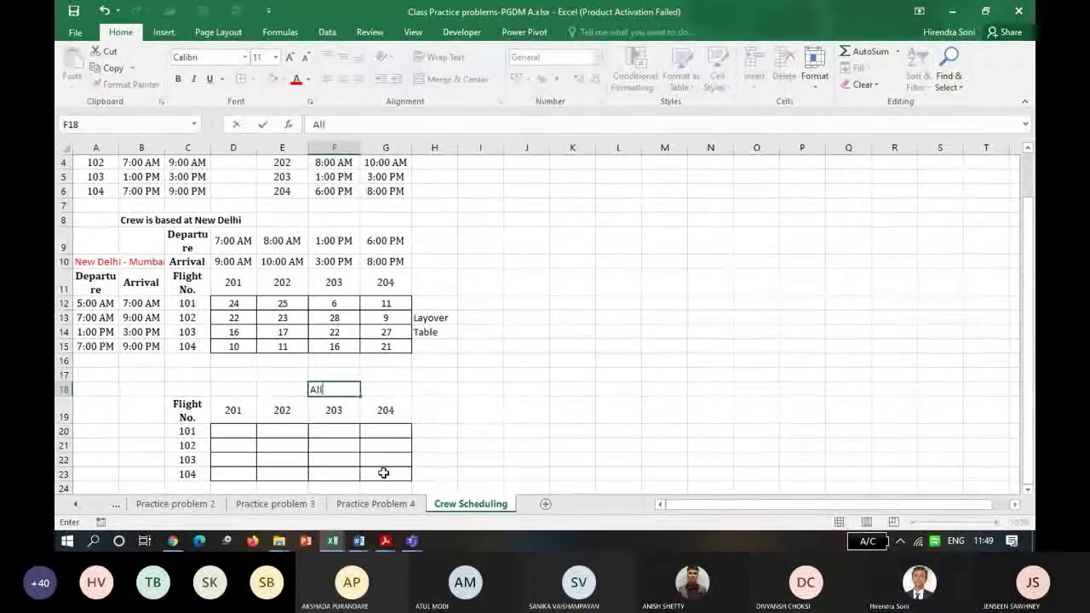
pyautogui.write('ocation Table')
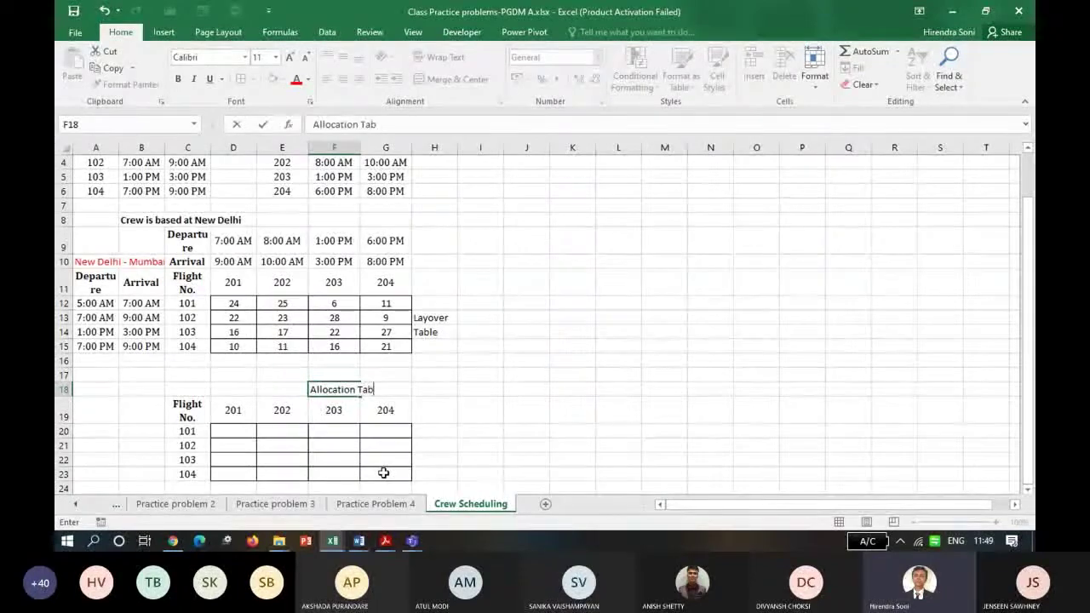
pyautogui.hotkey('ctrl', 'Return')
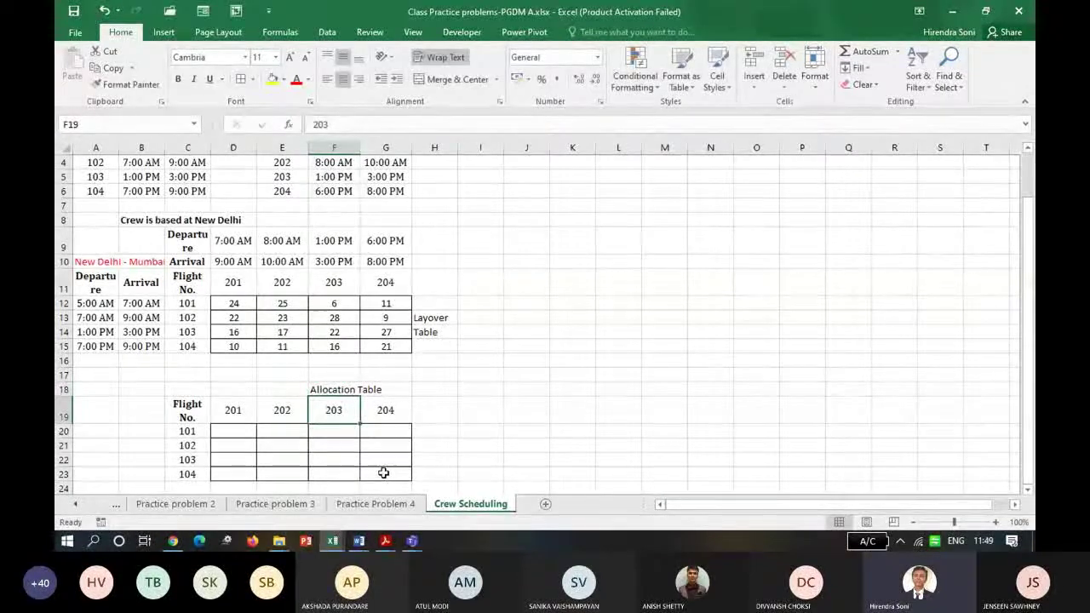
# Fill cell E17 with yellow and enter the right-aligned label "Total Layover" in D17.
pyautogui.press('Left')
pyautogui.press('Up')
pyautogui.press('Up')
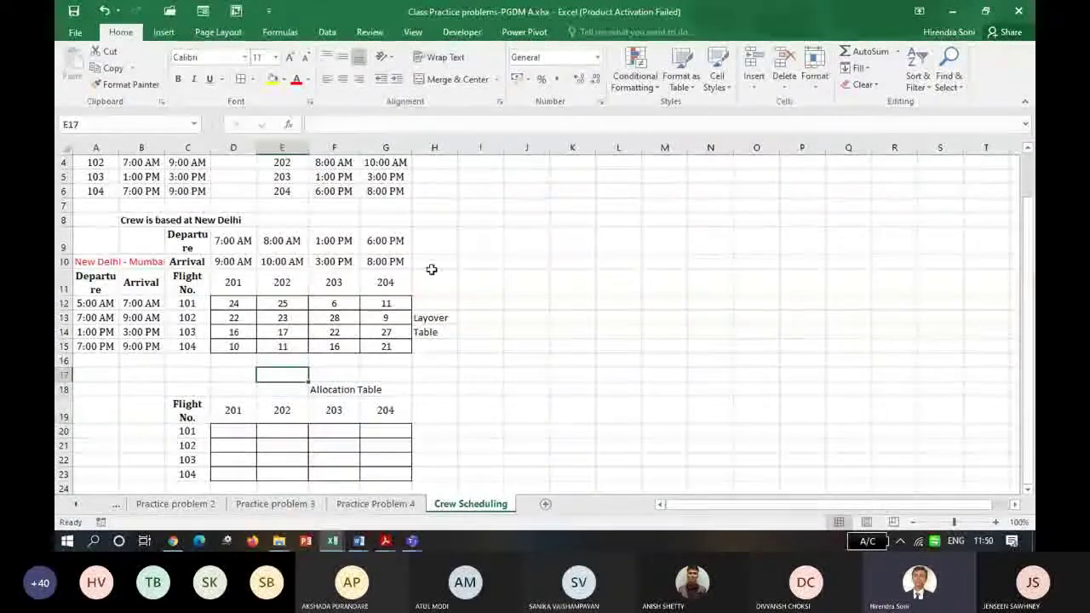
pyautogui.click(271, 79)
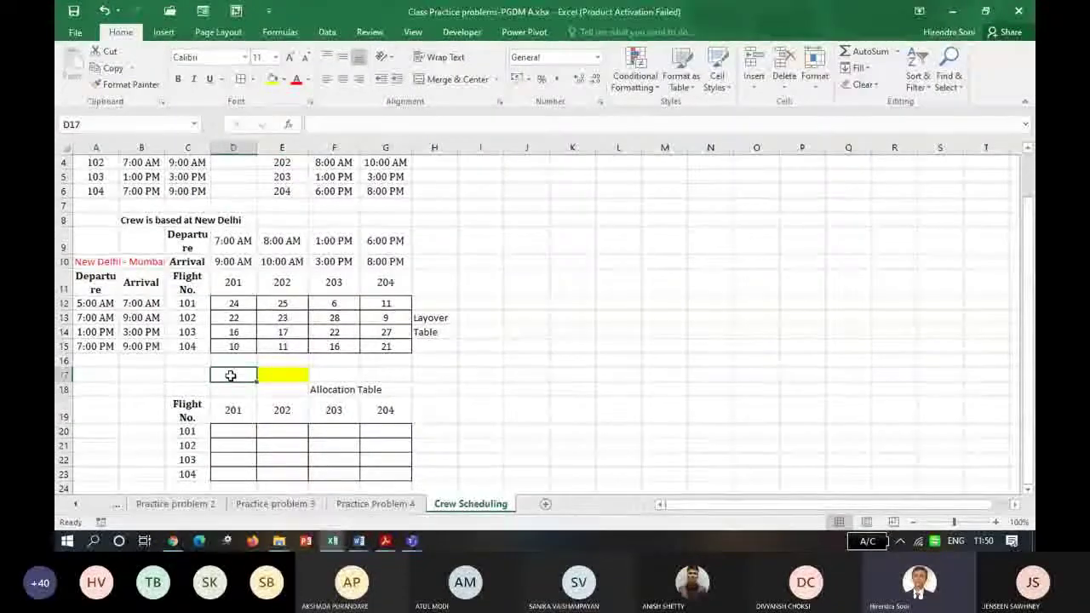
pyautogui.write('Total Layover')
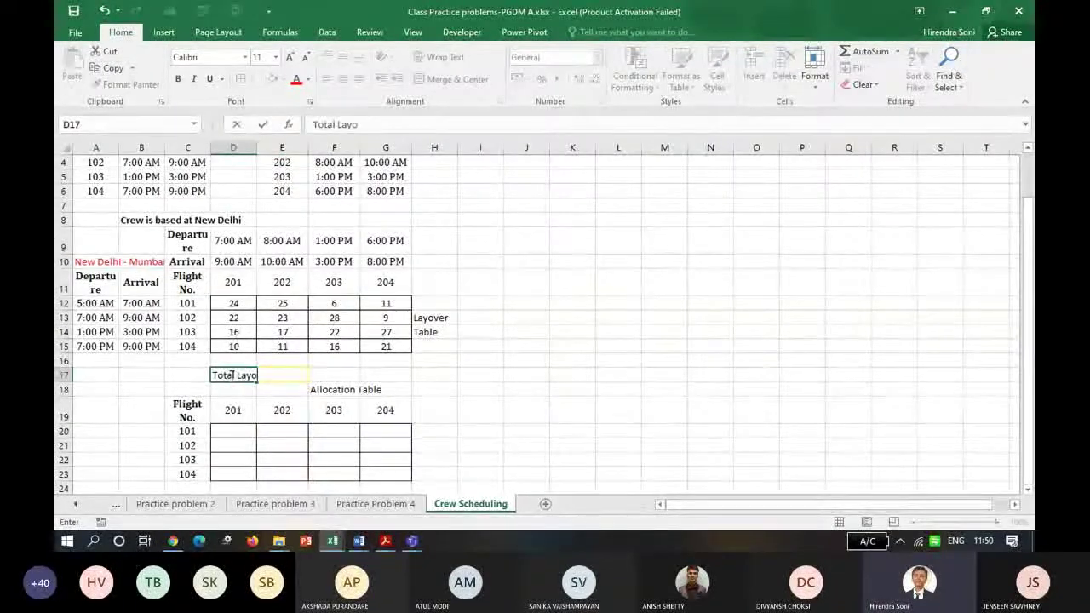
pyautogui.press('Return')
pyautogui.click(229, 376)
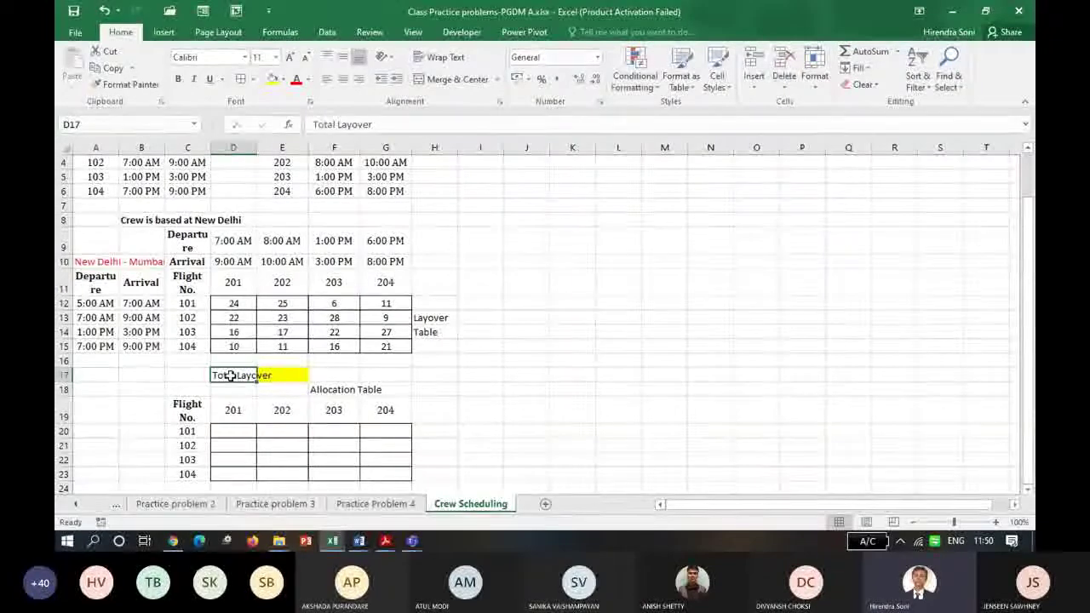
# Enter a SUMPRODUCT formula in E17 that multiplies the layover times D12:G15 by the allocation cells D20:G23.
pyautogui.click(279, 373)
pyautogui.write('=su')
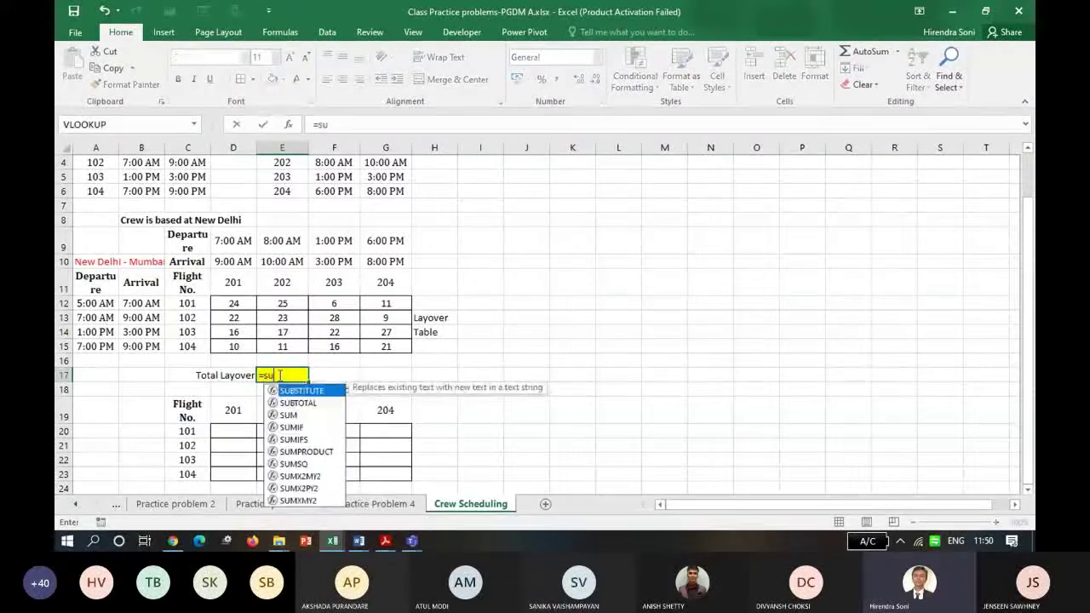
pyautogui.write('mpro')
pyautogui.press('Tab')
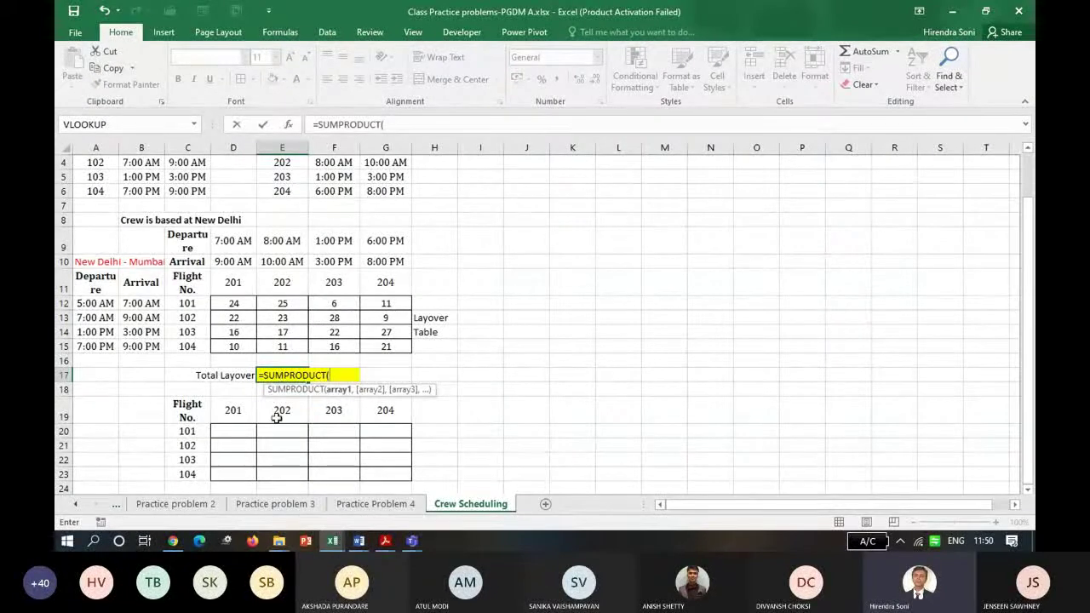
pyautogui.click(240, 305)
pyautogui.moveTo(332, 349); pyautogui.dragTo(377, 348)
pyautogui.write(',')
pyautogui.moveTo(243, 431); pyautogui.dragTo(375, 469)
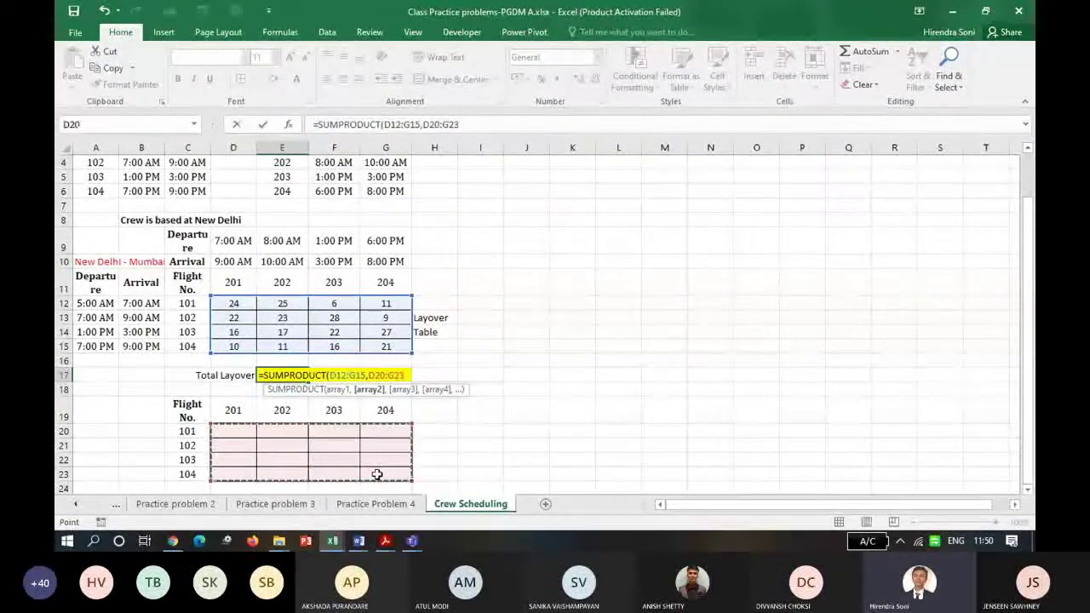
pyautogui.press('Return')
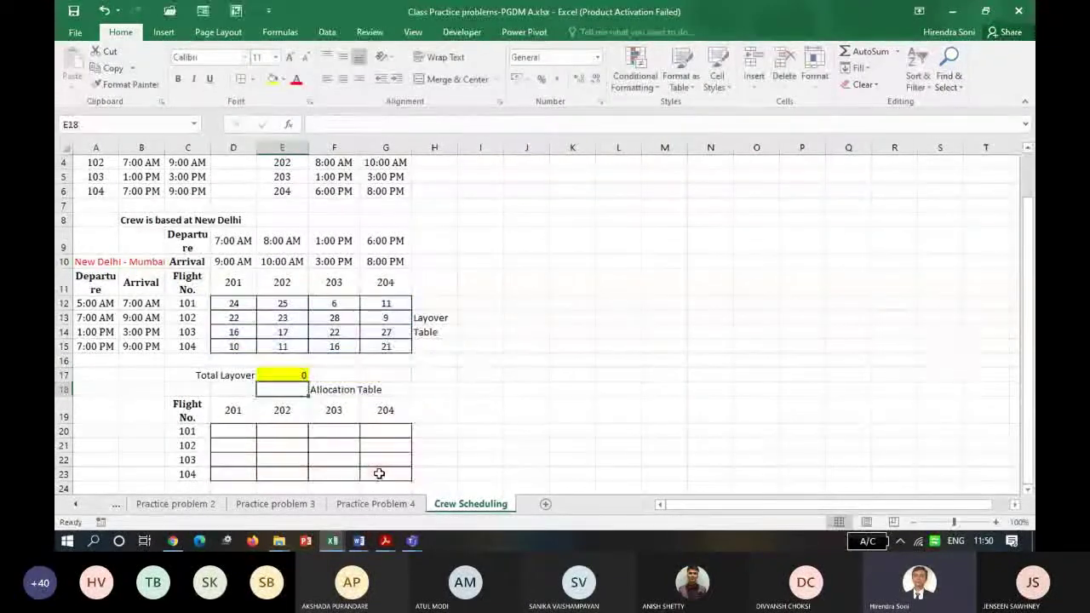
# Sum allocation row D20:G20 in H20 and fill the formula down to H23.
pyautogui.click(441, 436)
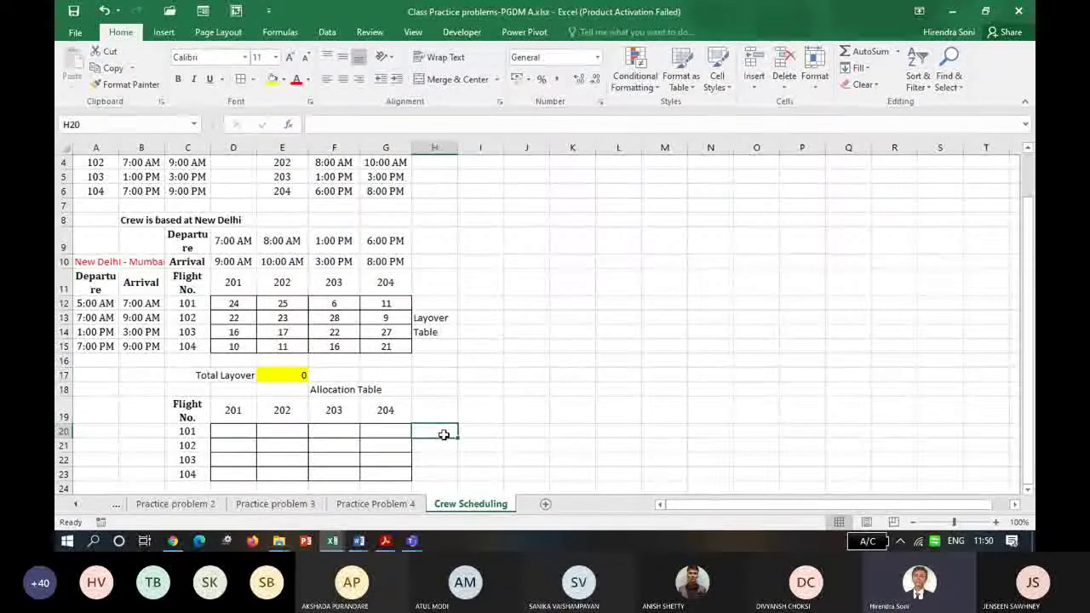
pyautogui.write('=SUM(')
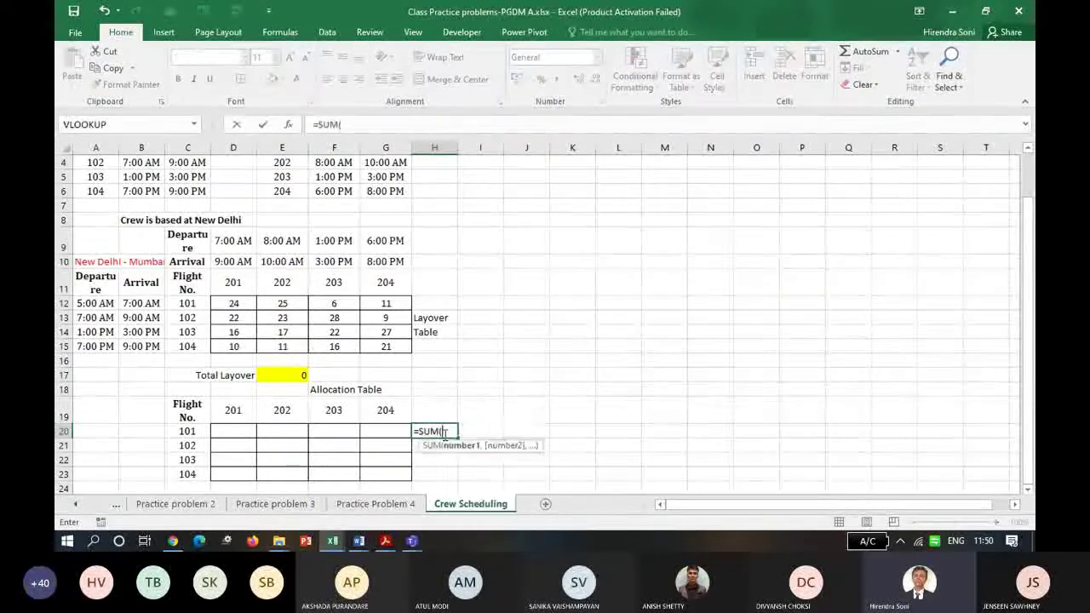
pyautogui.hotkey('shift', 'Left')
pyautogui.hotkey('shift', 'Left')
pyautogui.hotkey('ctrl', 'Return')
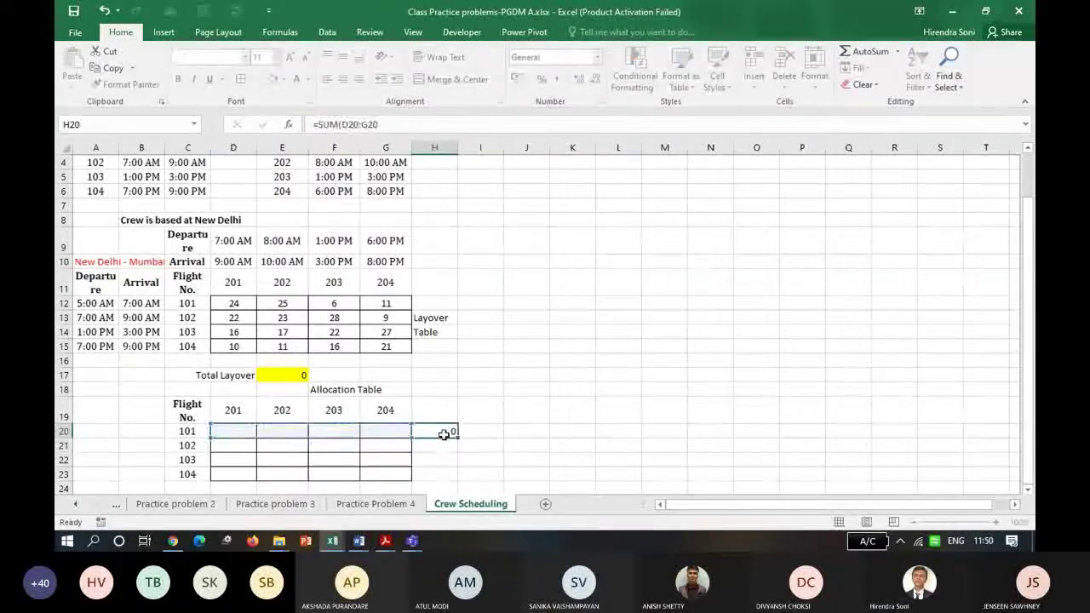
pyautogui.click(444, 435)
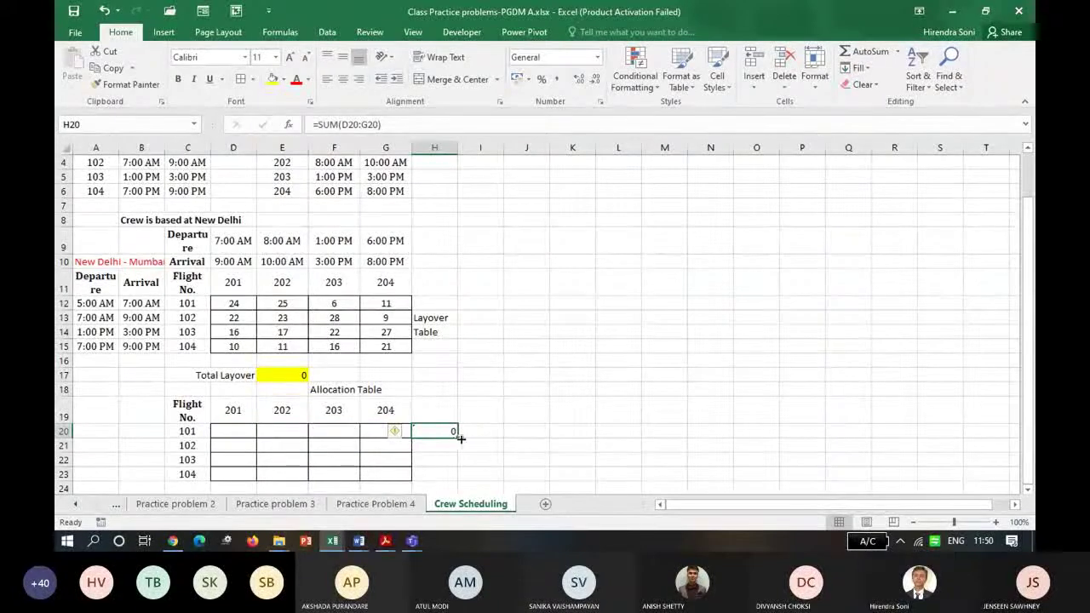
pyautogui.moveTo(456, 439); pyautogui.dragTo(460, 485)
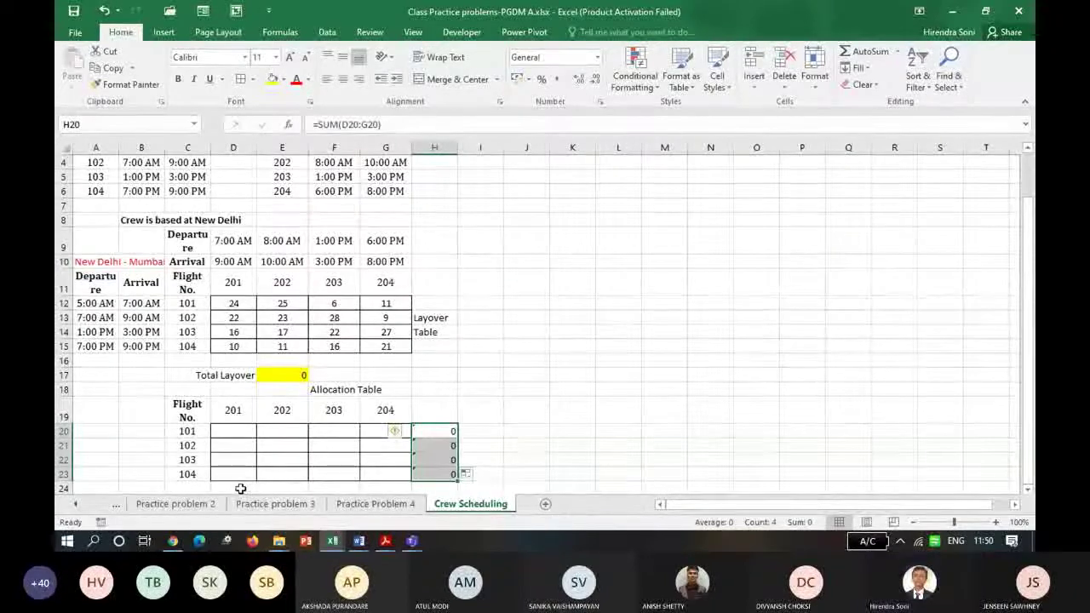
# Enter the required value 1 for every allocation row in I20:I23.
pyautogui.moveTo(497, 431); pyautogui.dragTo(497, 453)
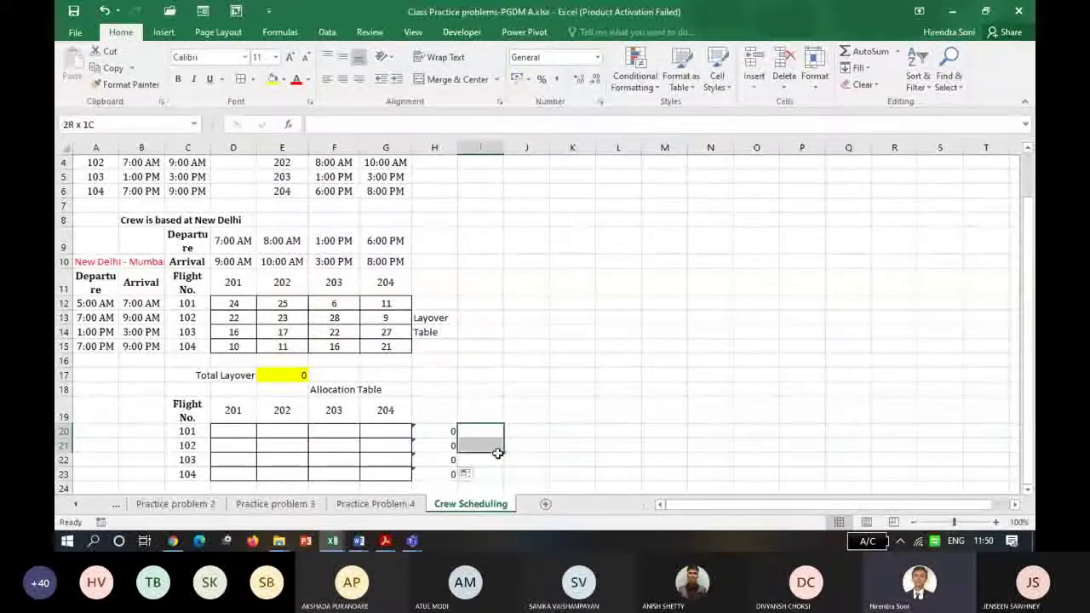
pyautogui.write('1')
pyautogui.hotkey('ctrl', 'Return')
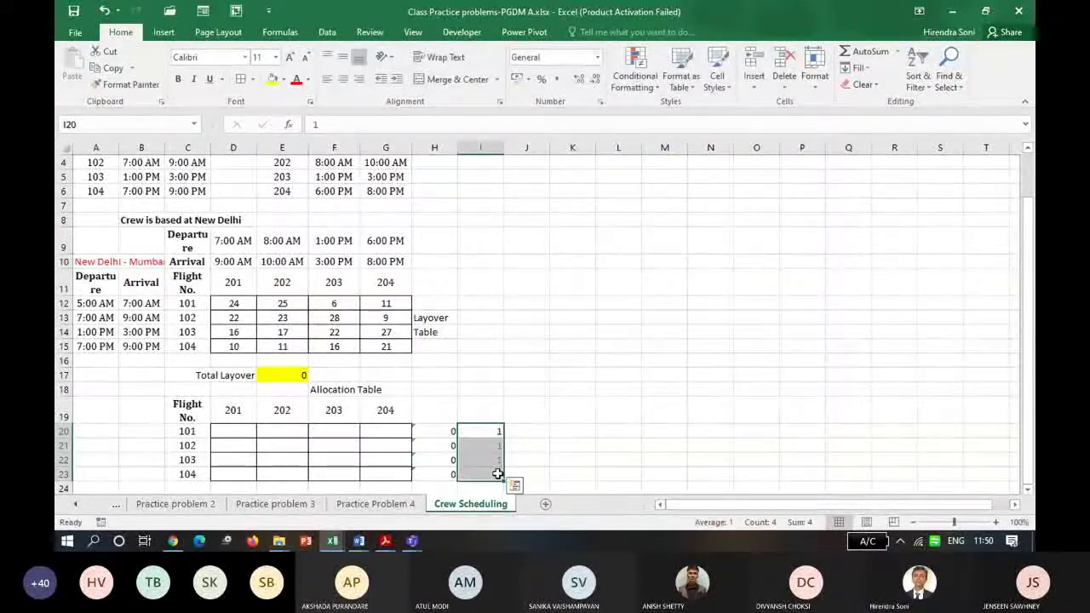
# Sum allocation column D20:D23 in D24 and fill the formula across to G24.
pyautogui.click(231, 485)
pyautogui.write('=sum')
pyautogui.press('Tab')
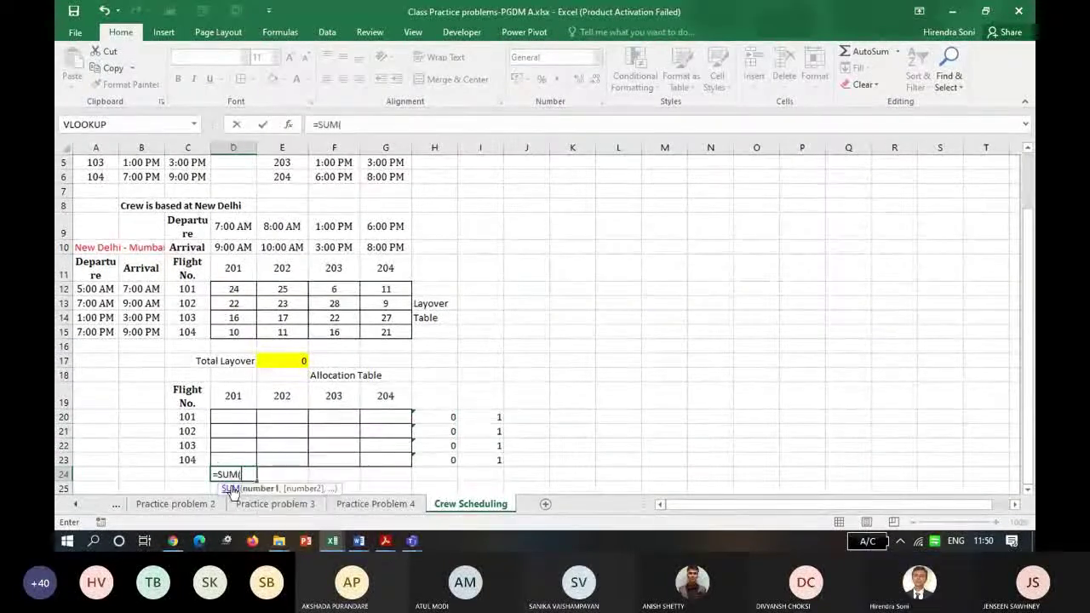
pyautogui.hotkey('shift', 'Up')
pyautogui.hotkey('shift', 'Up')
pyautogui.hotkey('shift', 'Up')
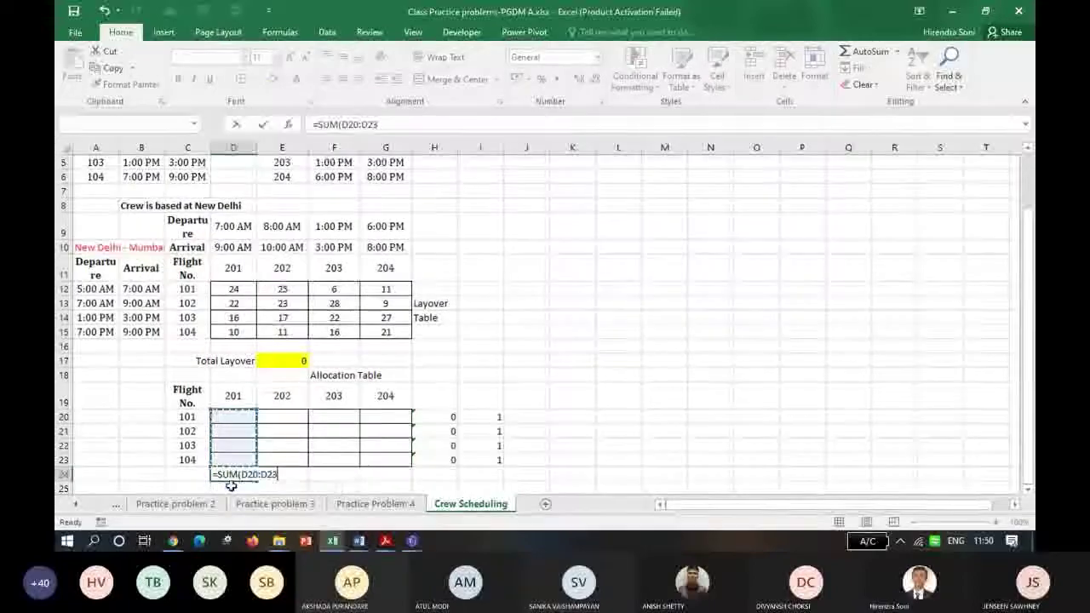
pyautogui.press('Return')
pyautogui.press('Up')
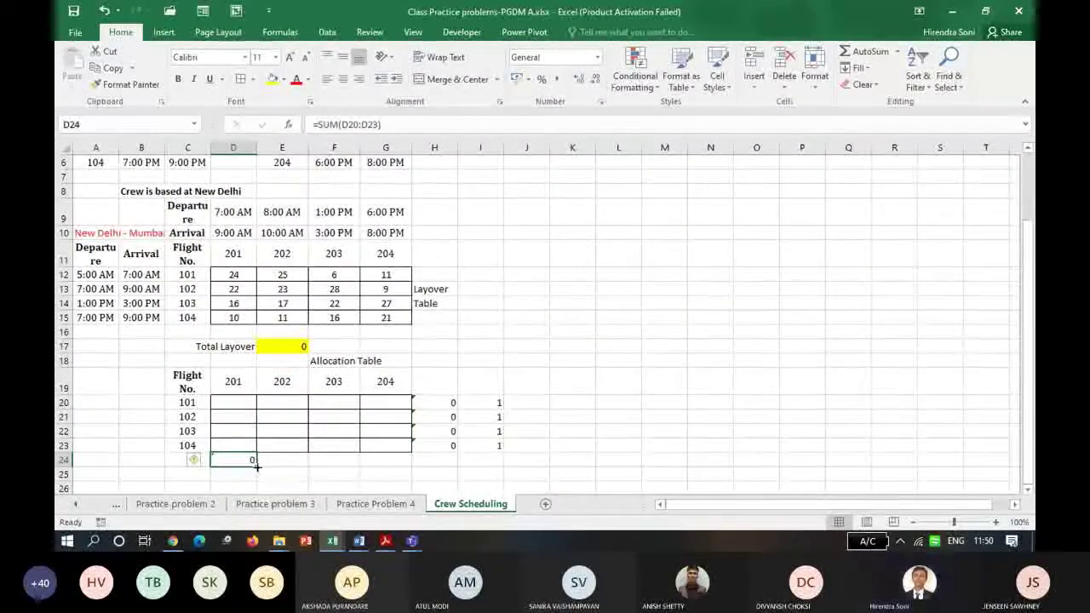
pyautogui.moveTo(356, 464); pyautogui.dragTo(411, 462)
# Enter the required value 1 for every allocation column in D25:G25.
pyautogui.moveTo(231, 474); pyautogui.dragTo(388, 472)
pyautogui.write('1')
pyautogui.hotkey('ctrl', 'Return')
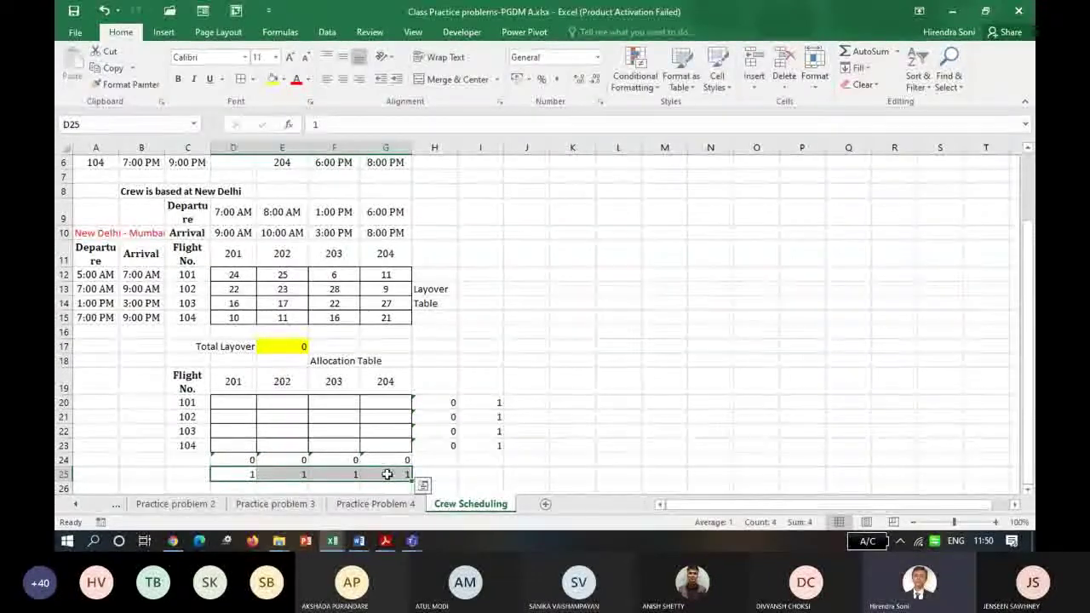
# Center the contents of the allocation grid and its totals in D20:I25.
pyautogui.click(245, 402)
pyautogui.moveTo(245, 403); pyautogui.dragTo(479, 480)
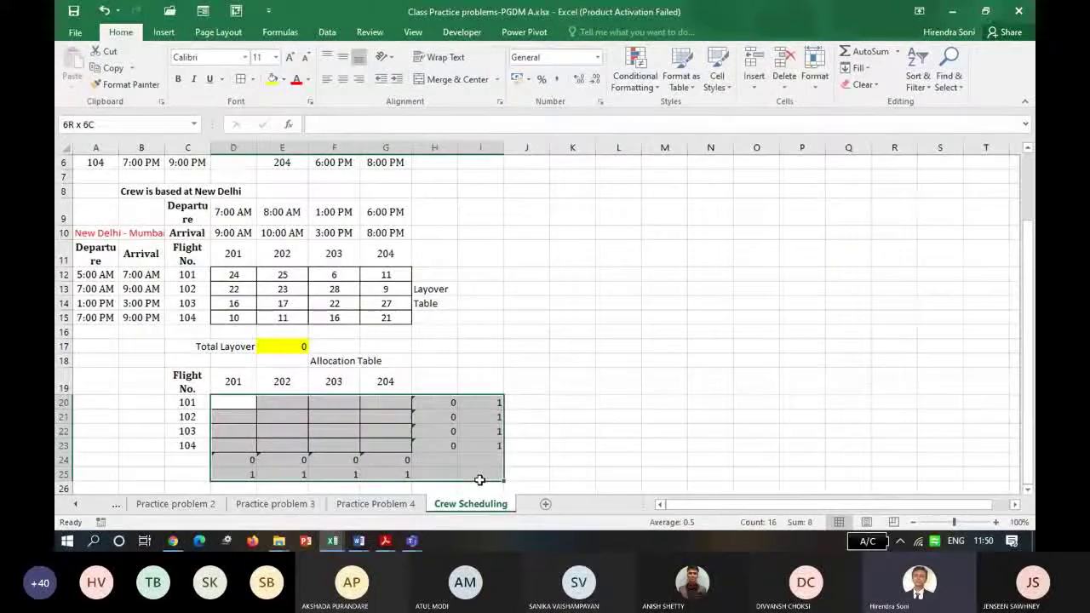
pyautogui.click(343, 82)
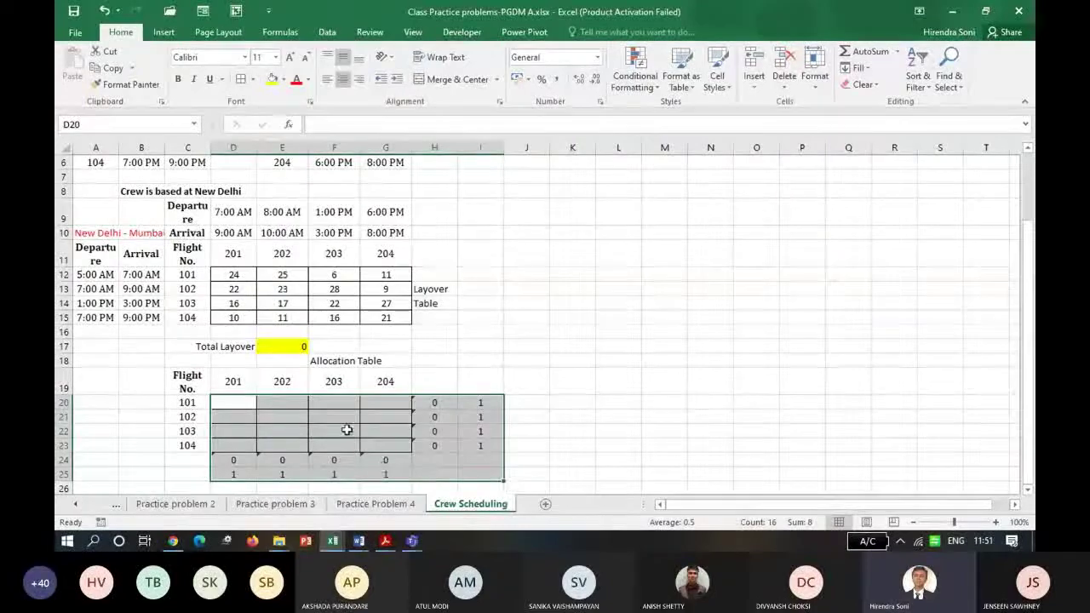
# Set up Solver to minimize the total layover in E17 by changing the allocation cells D20:G23.
pyautogui.click(277, 344)
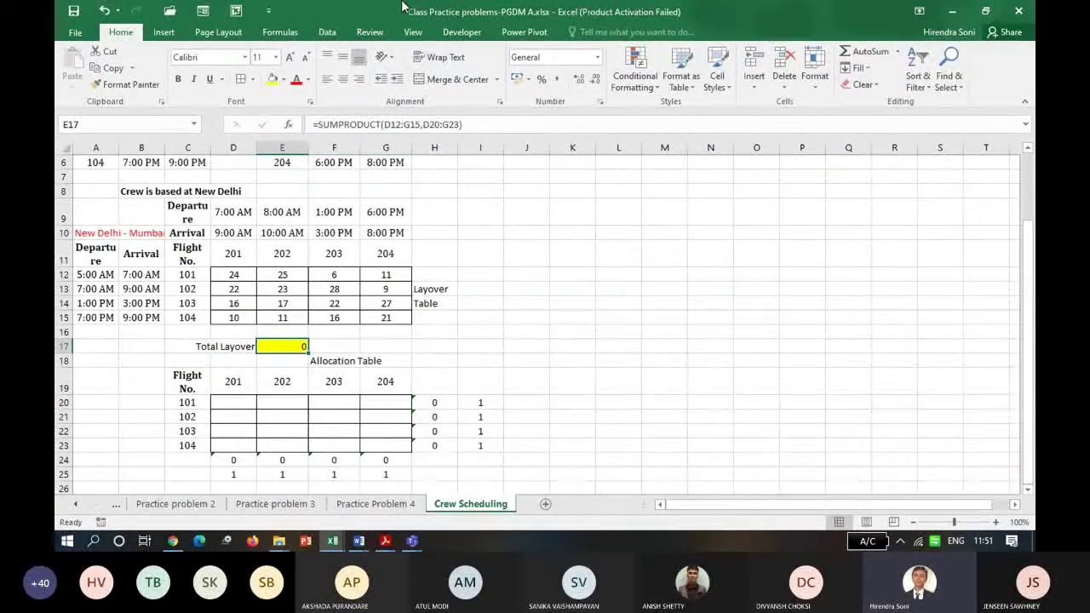
pyautogui.click(327, 32)
pyautogui.click(908, 68)
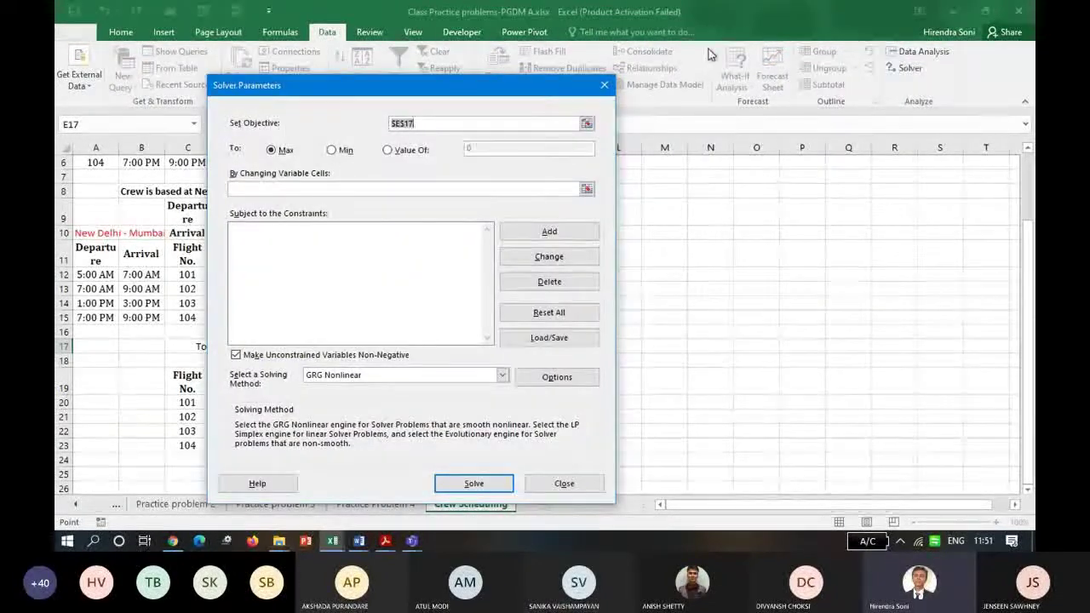
pyautogui.moveTo(395, 88); pyautogui.dragTo(656, 102)
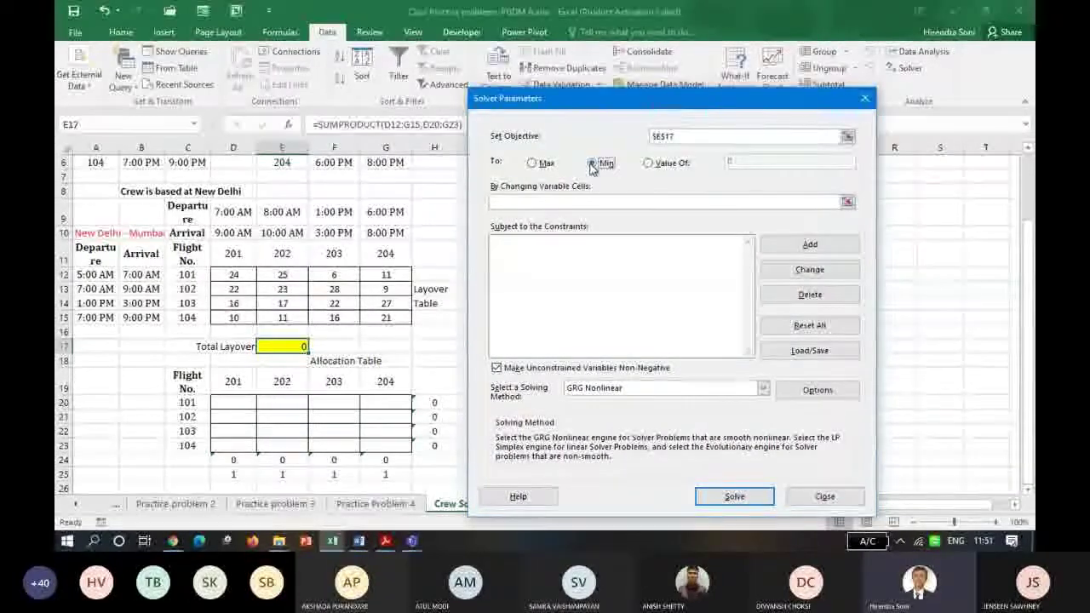
pyautogui.click(584, 202)
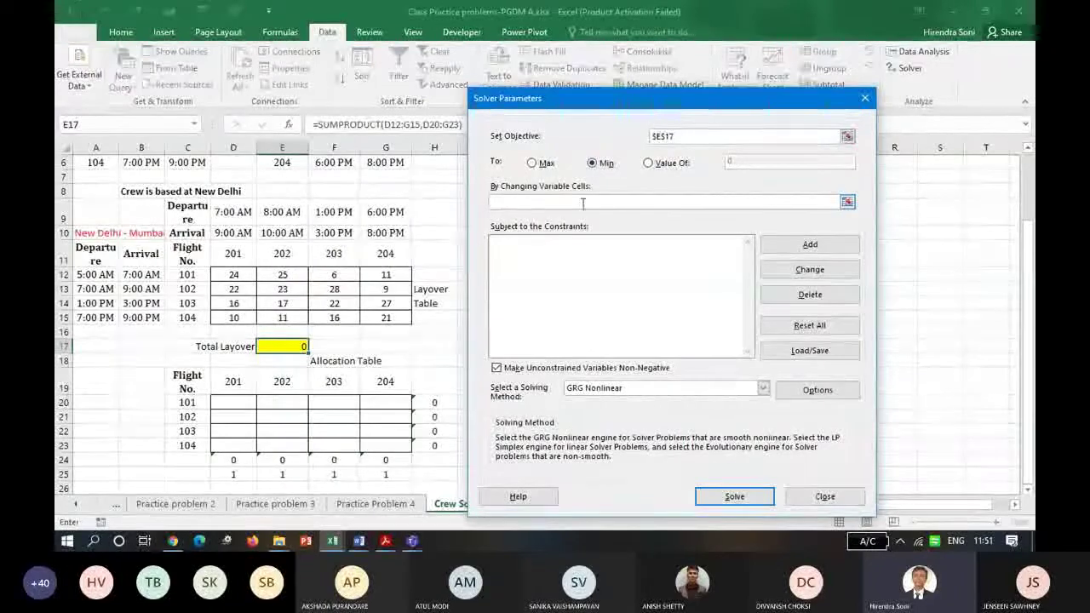
pyautogui.scroll(-1, 289, 443)
pyautogui.moveTo(239, 359); pyautogui.dragTo(377, 397)
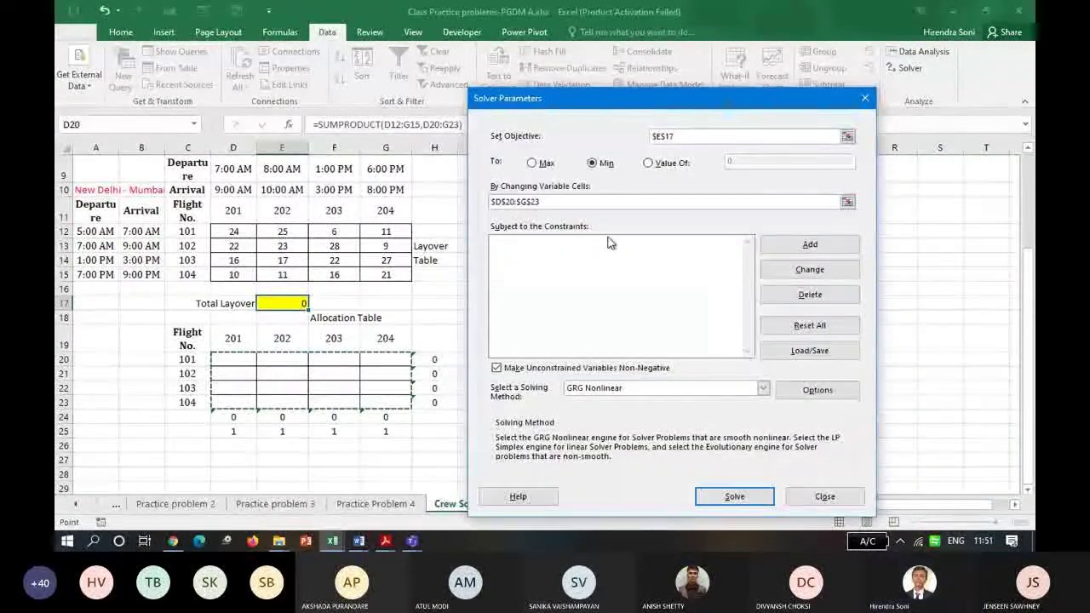
# Add a Solver constraint requiring the row sums H20:H23 to equal I20:I23.
pyautogui.click(809, 244)
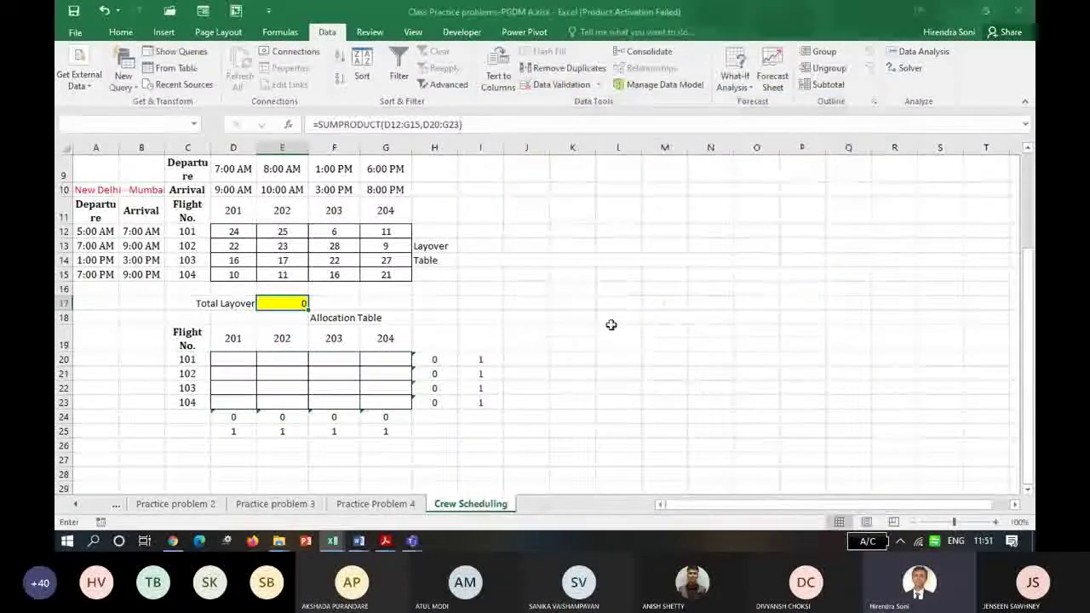
pyautogui.moveTo(435, 361); pyautogui.dragTo(435, 404)
pyautogui.click(685, 307)
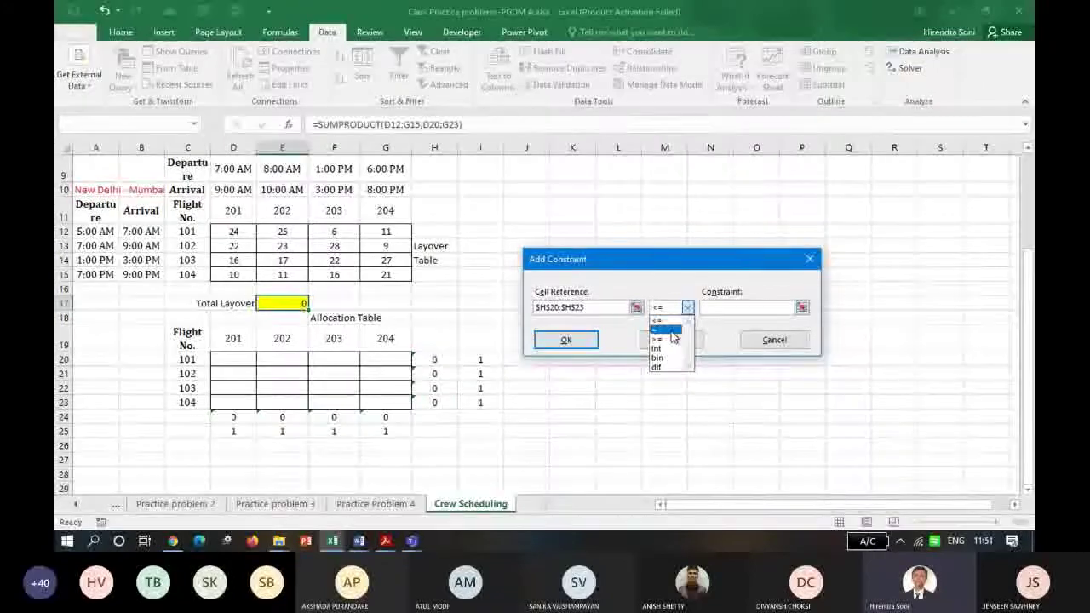
pyautogui.click(668, 330)
pyautogui.moveTo(480, 359); pyautogui.dragTo(480, 406)
pyautogui.click(672, 341)
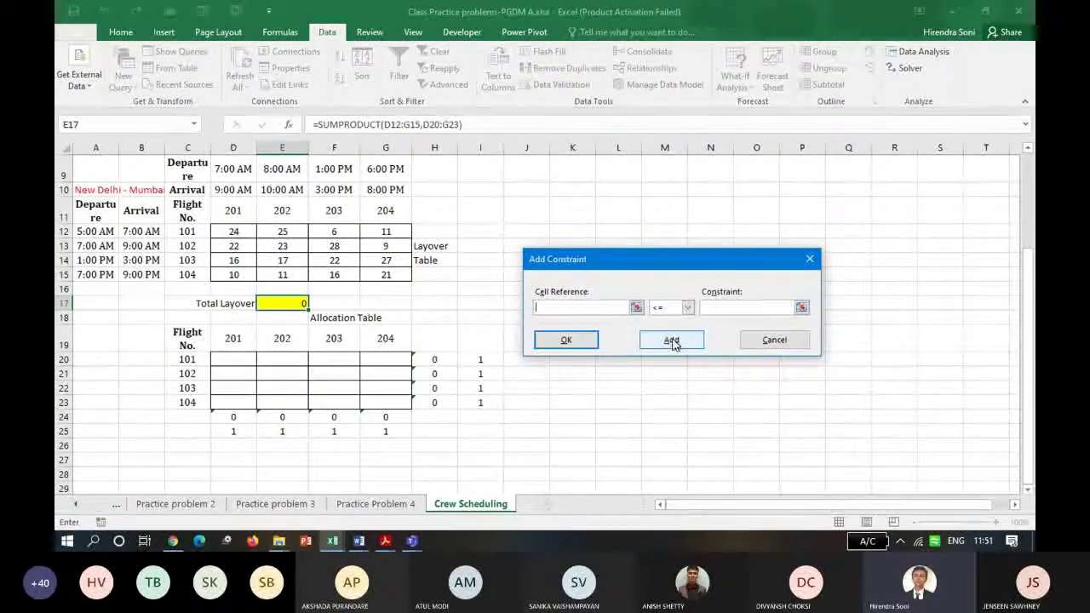
# Add a Solver constraint requiring the column sums D24:G24 to equal D25:G25.
pyautogui.moveTo(233, 420); pyautogui.dragTo(366, 416)
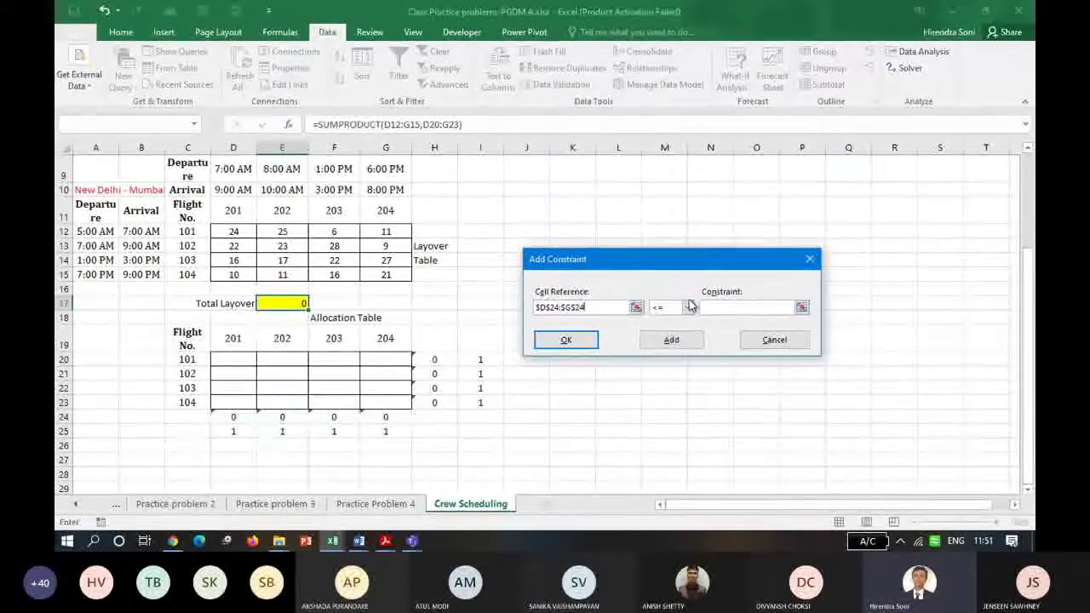
pyautogui.click(687, 308)
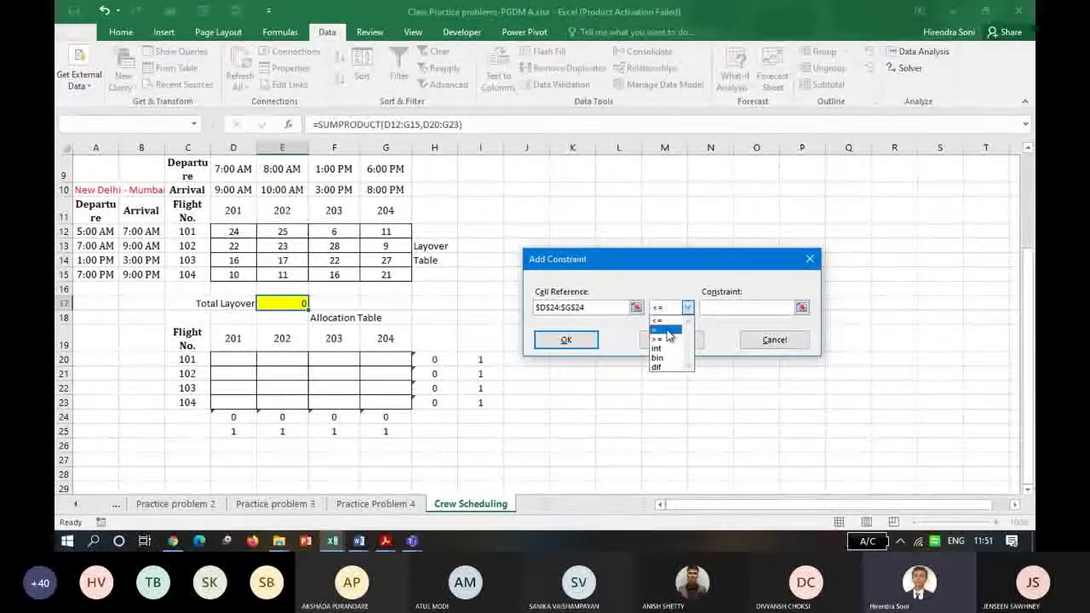
pyautogui.click(657, 329)
pyautogui.moveTo(238, 431); pyautogui.dragTo(384, 433)
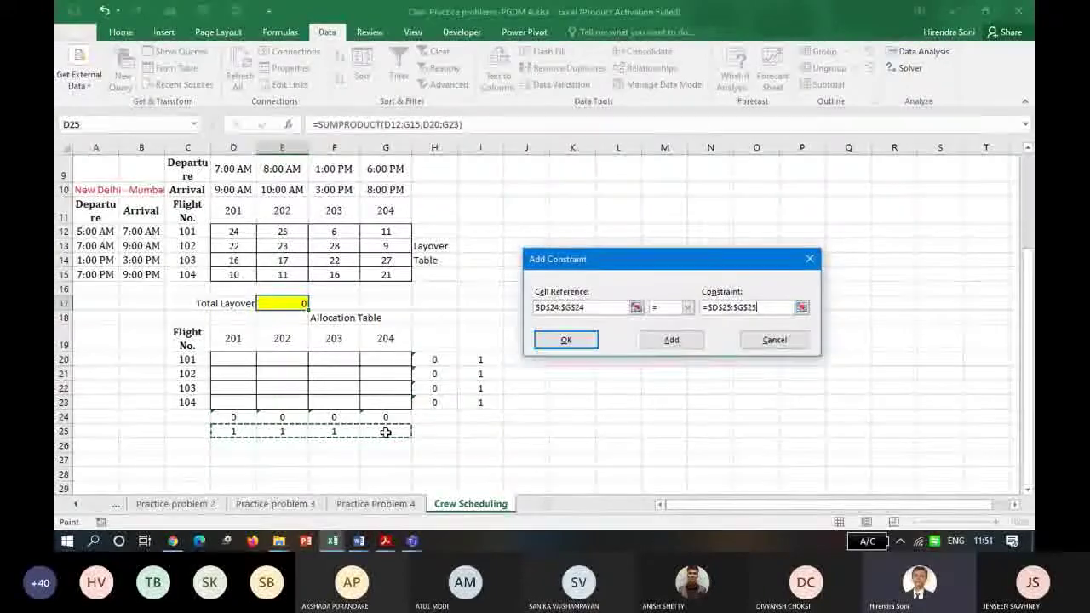
pyautogui.click(662, 341)
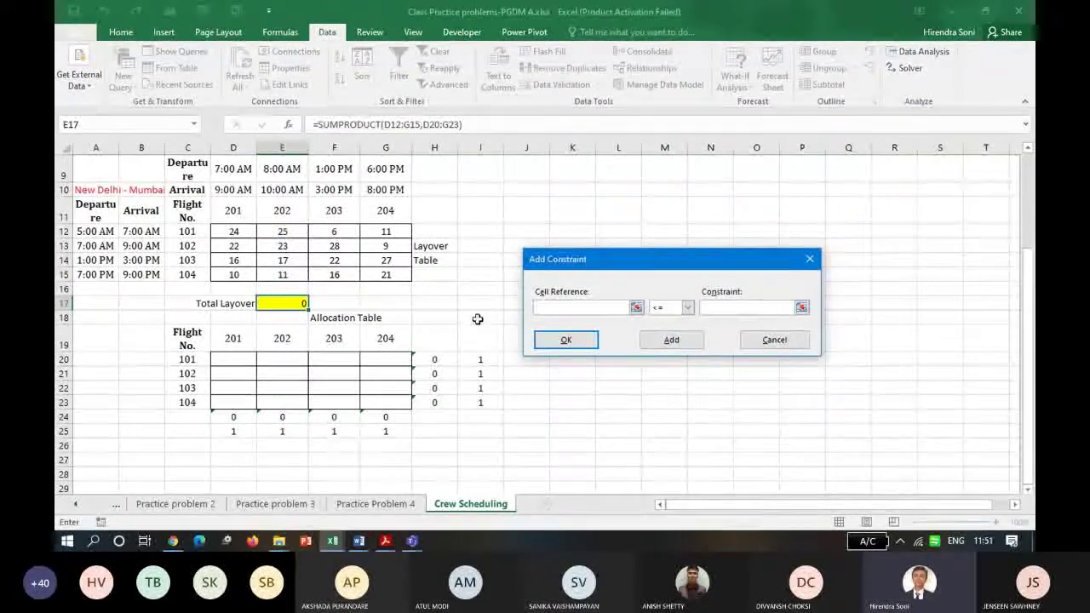
# Add a constraint making the allocation cells D20:G23 binary and finish adding constraints.
pyautogui.click(252, 361)
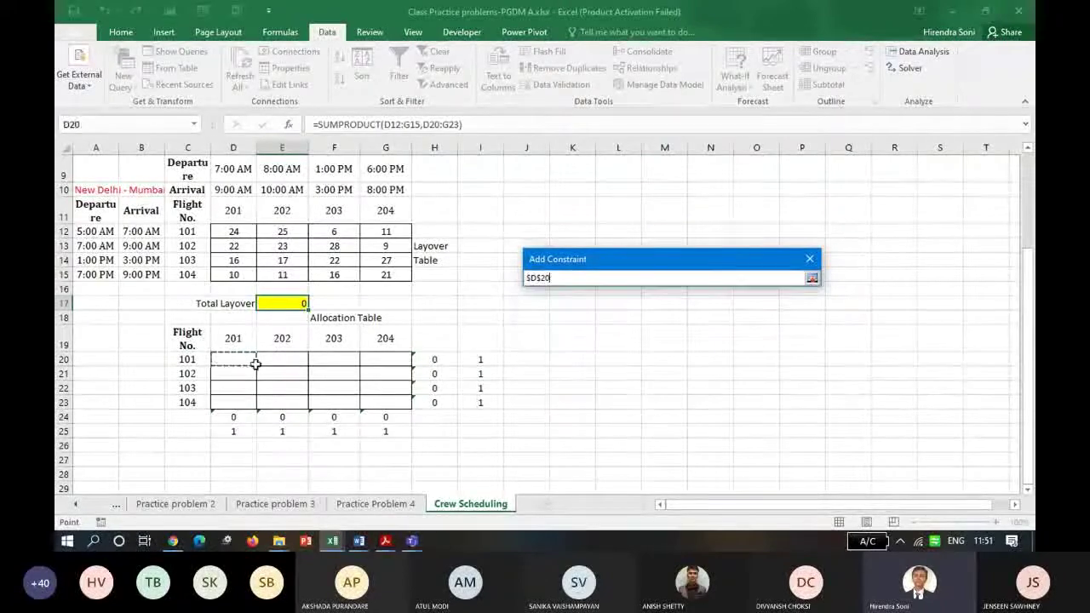
pyautogui.moveTo(353, 396); pyautogui.dragTo(383, 404)
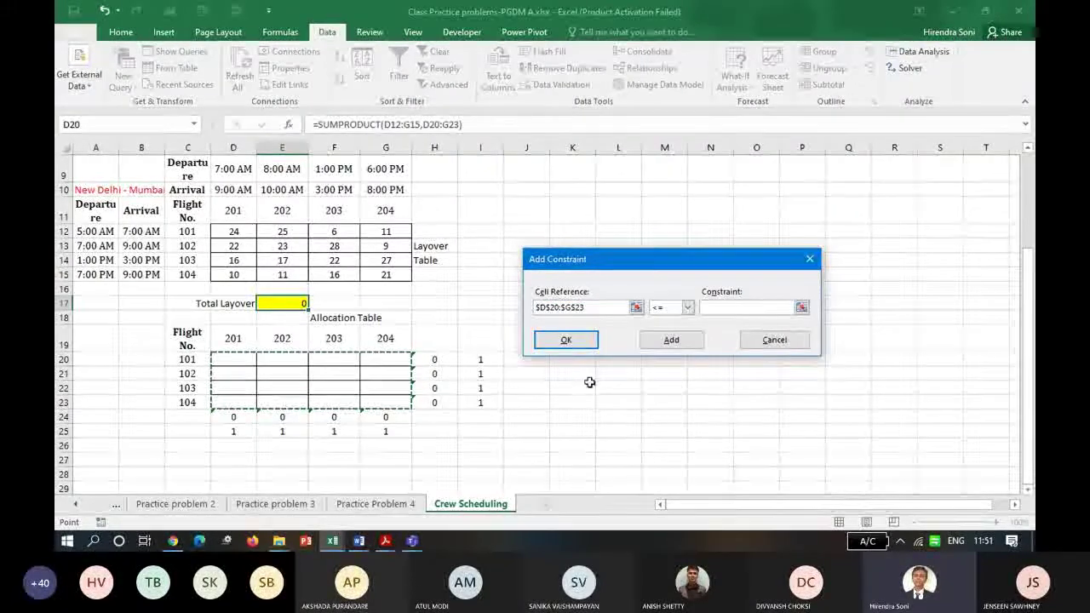
pyautogui.click(687, 308)
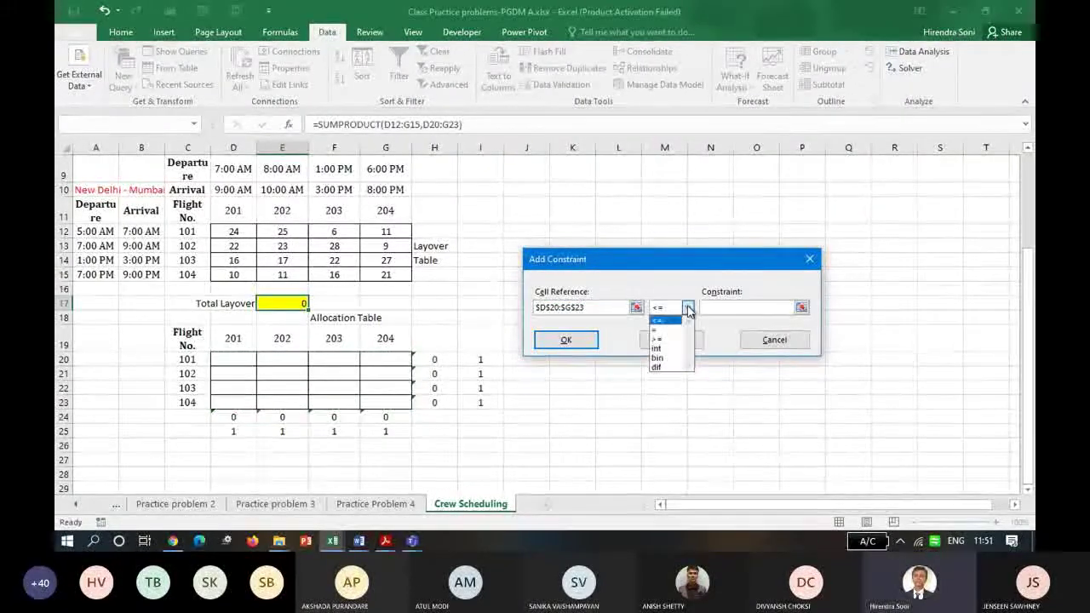
pyautogui.click(669, 357)
pyautogui.click(561, 339)
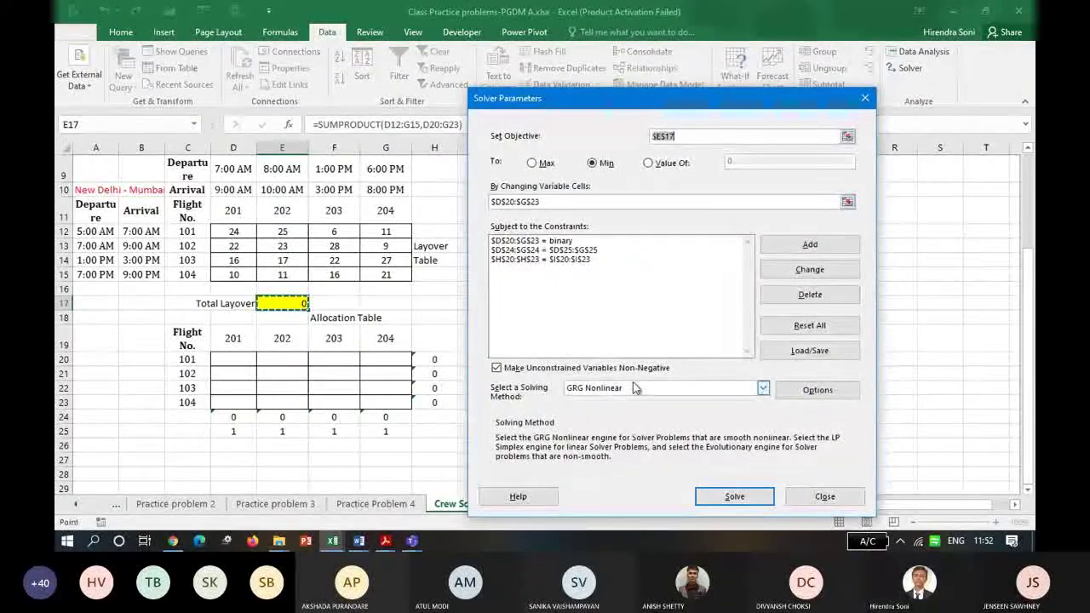
# Solve the model with the Simplex LP method, keep the Solver solution and return to the PGDM A workbook.
pyautogui.click(634, 388)
pyautogui.click(610, 409)
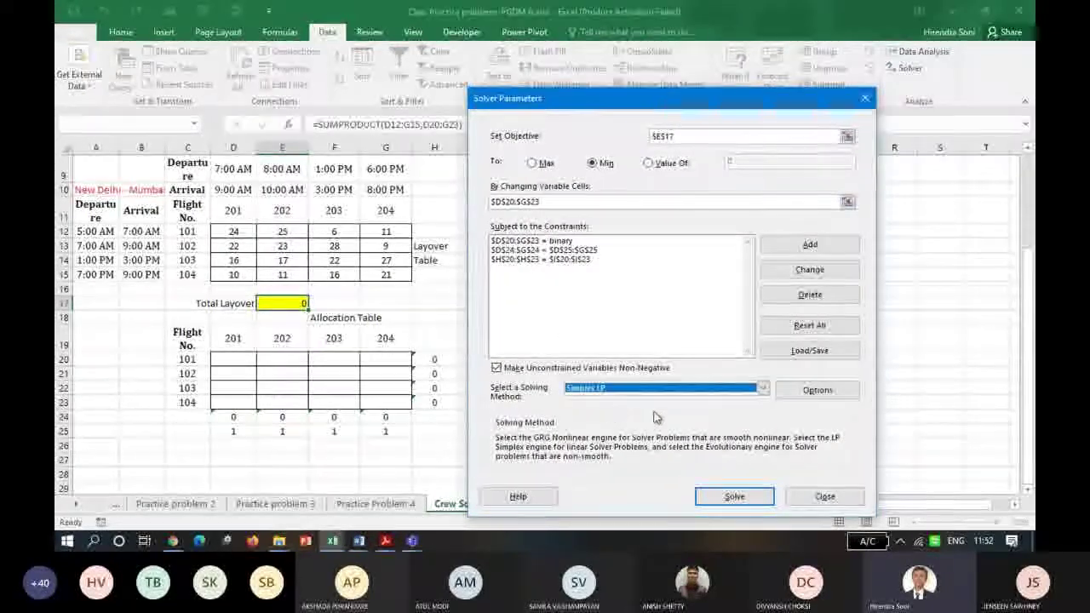
pyautogui.click(711, 502)
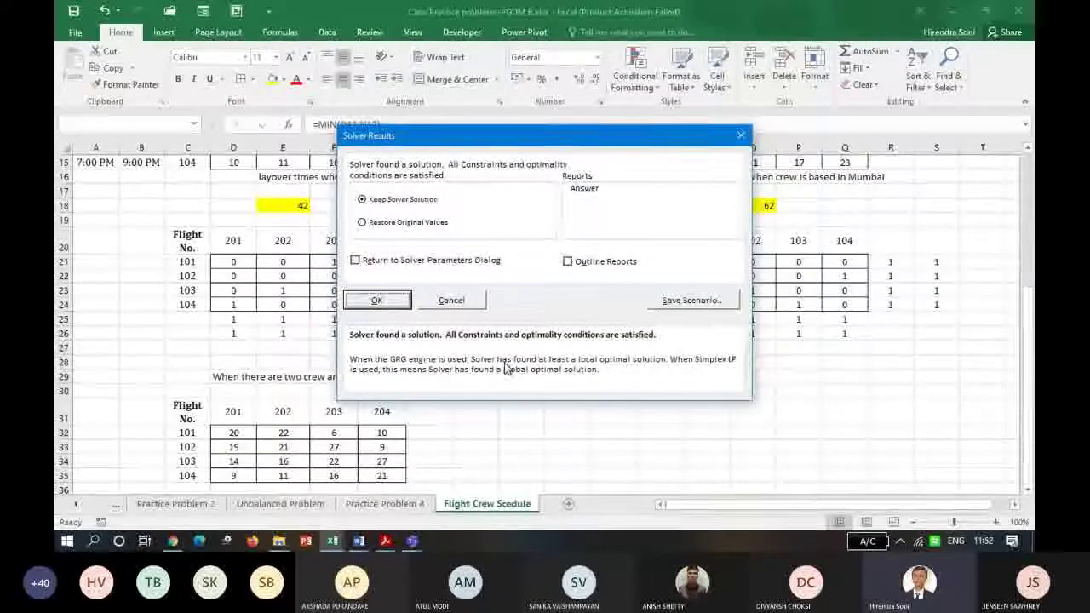
pyautogui.click(380, 299)
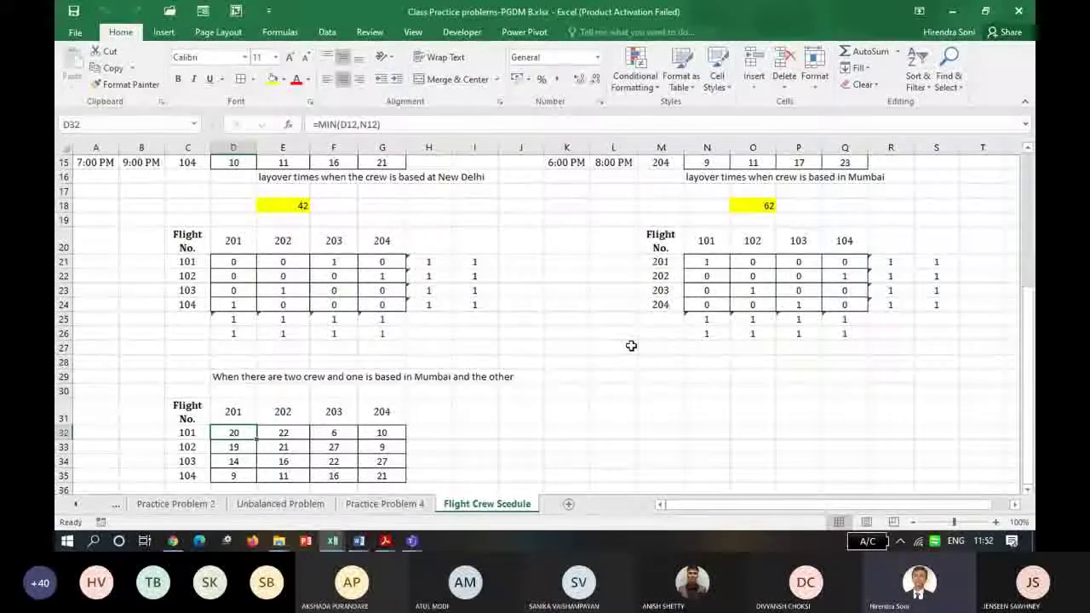
pyautogui.hotkey('alt', 'Tab')
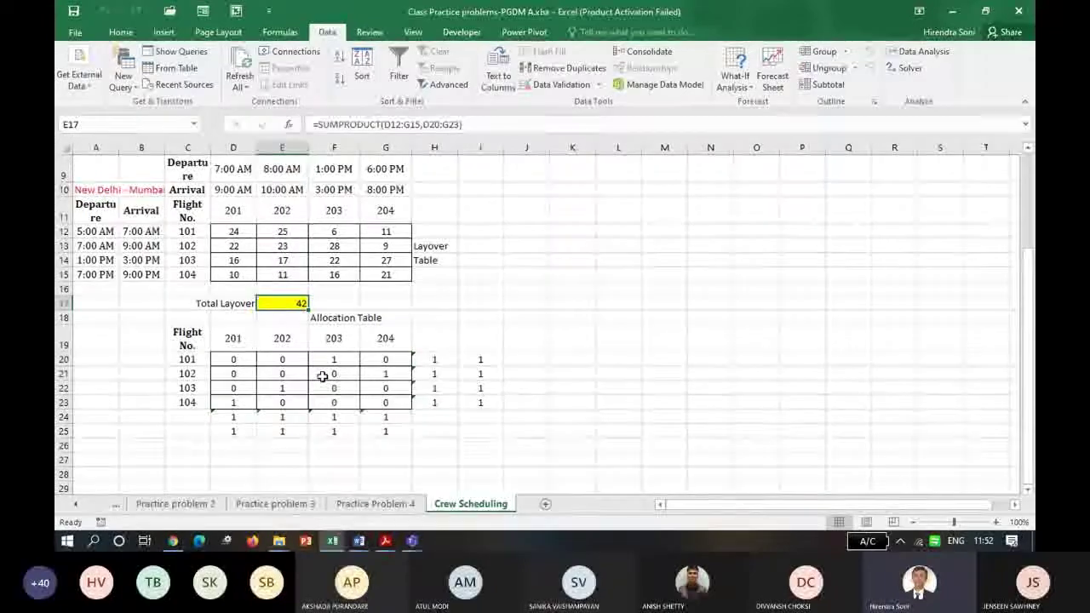
# Enter the bold heading "Crew is based in Mumbai" in M8.
pyautogui.moveTo(1029, 353); pyautogui.dragTo(1026, 266)
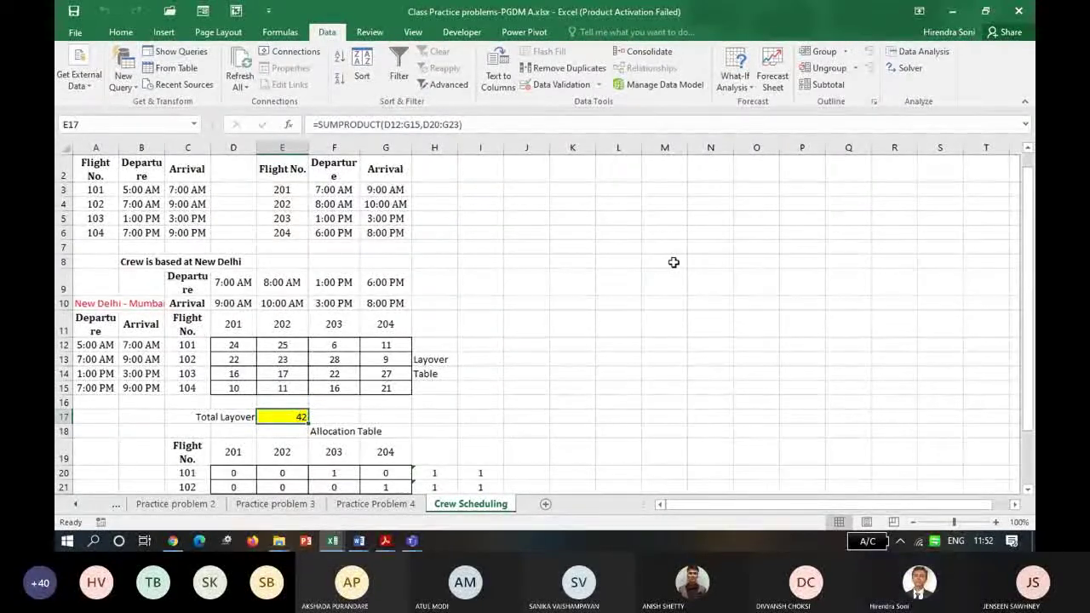
pyautogui.click(705, 261)
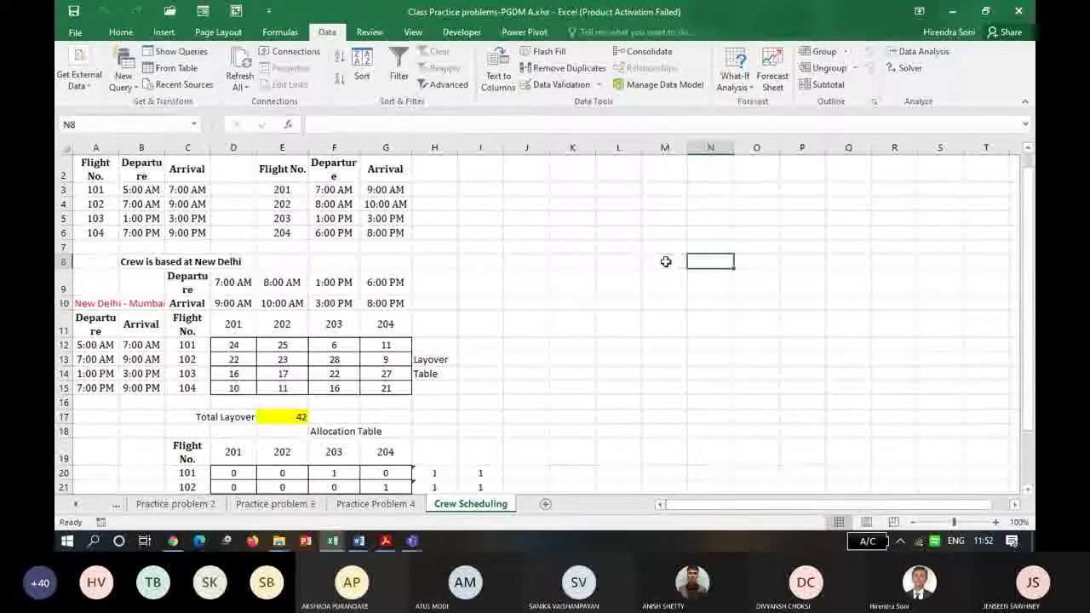
pyautogui.click(665, 262)
pyautogui.write('Crew is based in Mumbai')
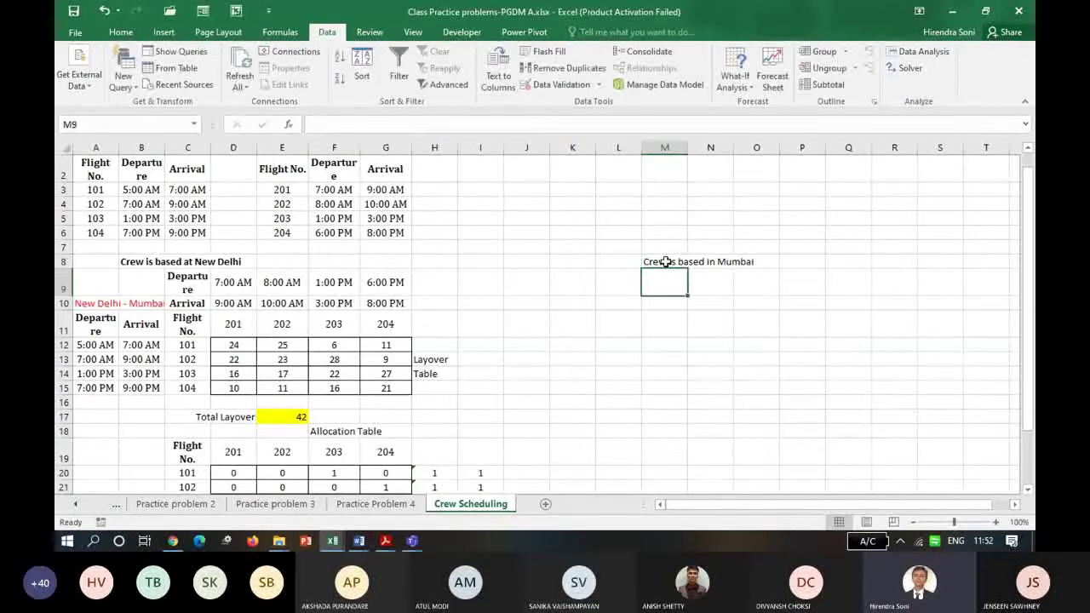
pyautogui.click(665, 261)
pyautogui.hotkey('ctrl', 'b')
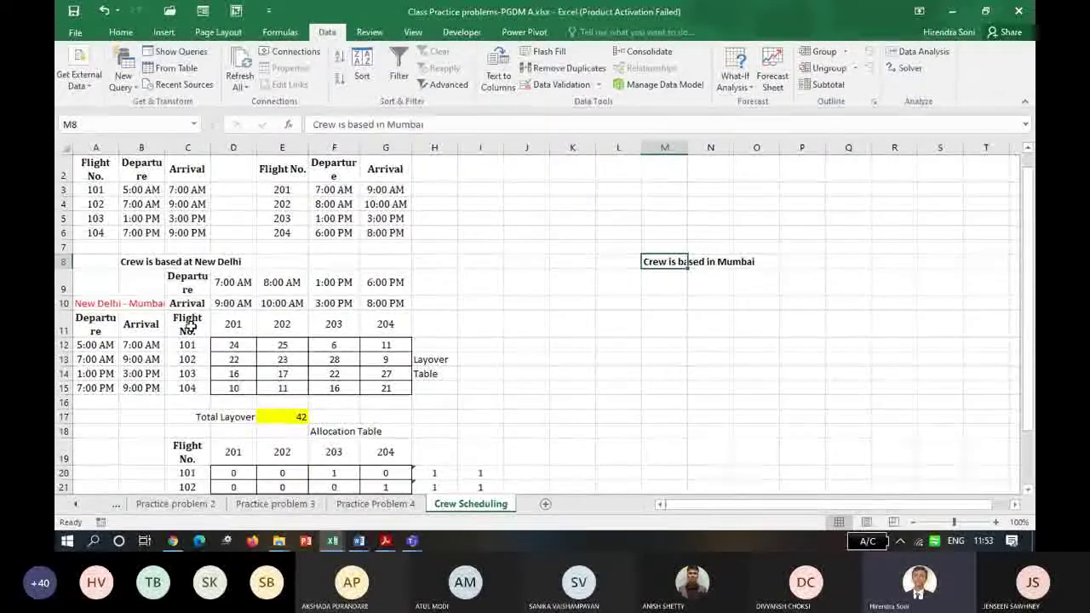
# Copy the Flight No. header and flights 101 to 104 from C11:C15 and paste them transposed as a row starting at L9.
pyautogui.moveTo(189, 326); pyautogui.dragTo(191, 384)
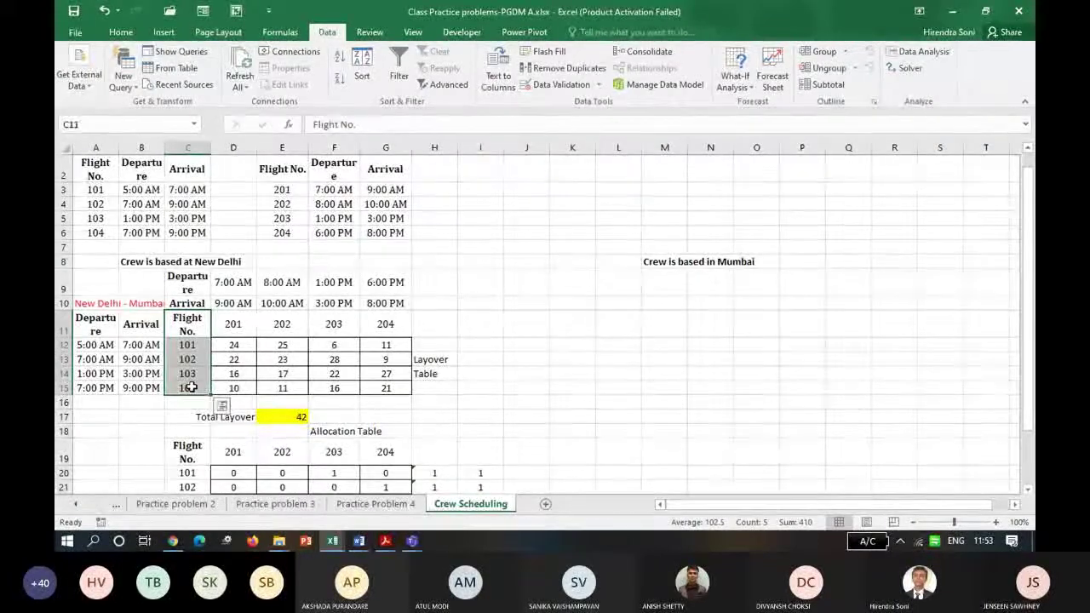
pyautogui.hotkey('ctrl', 'c')
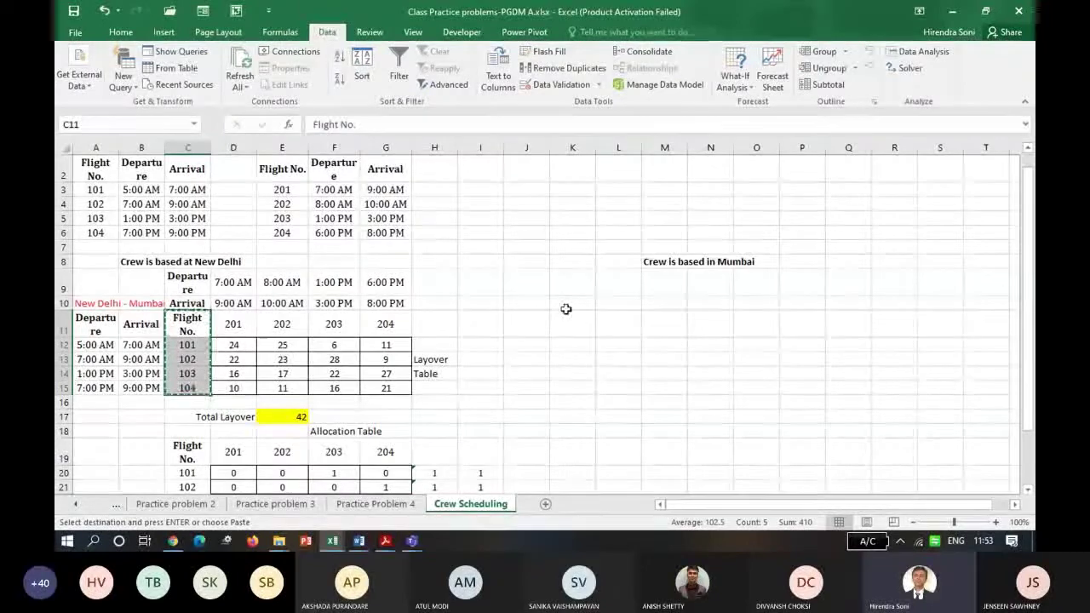
pyautogui.click(624, 285)
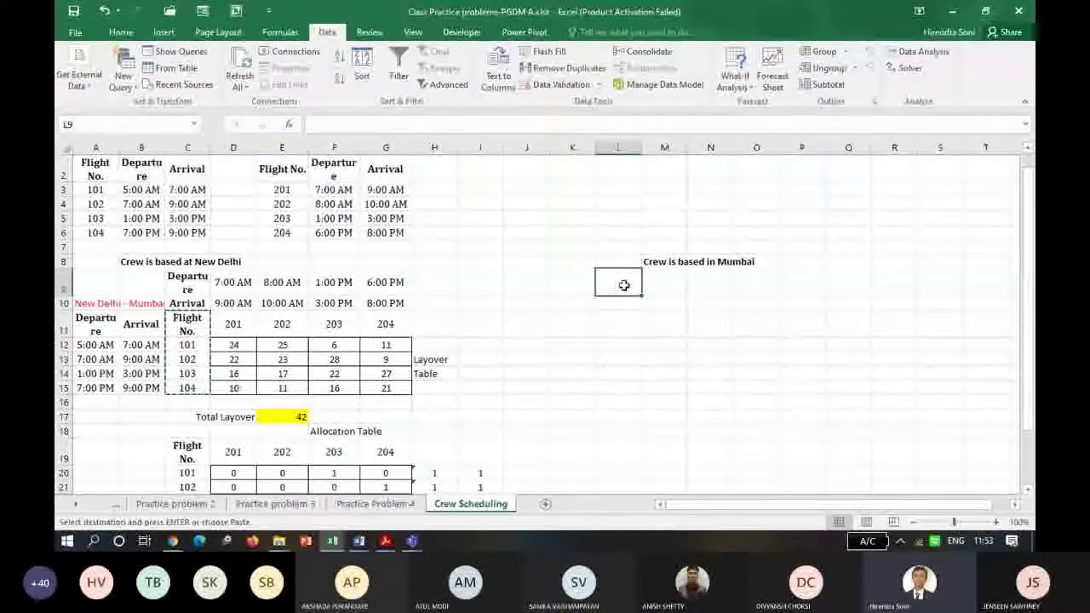
pyautogui.rightClick(624, 285)
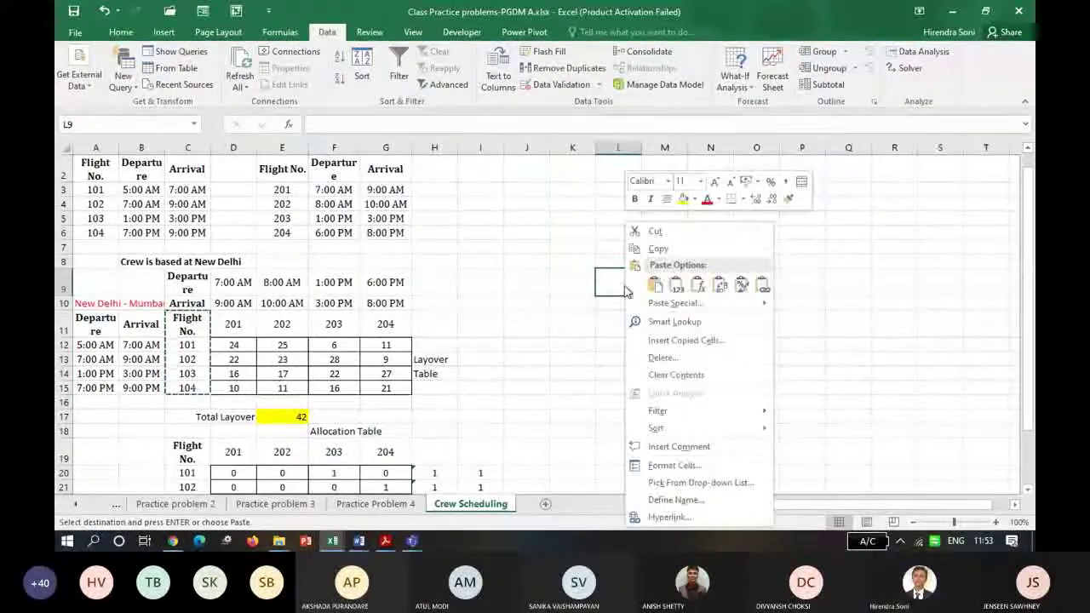
pyautogui.click(720, 286)
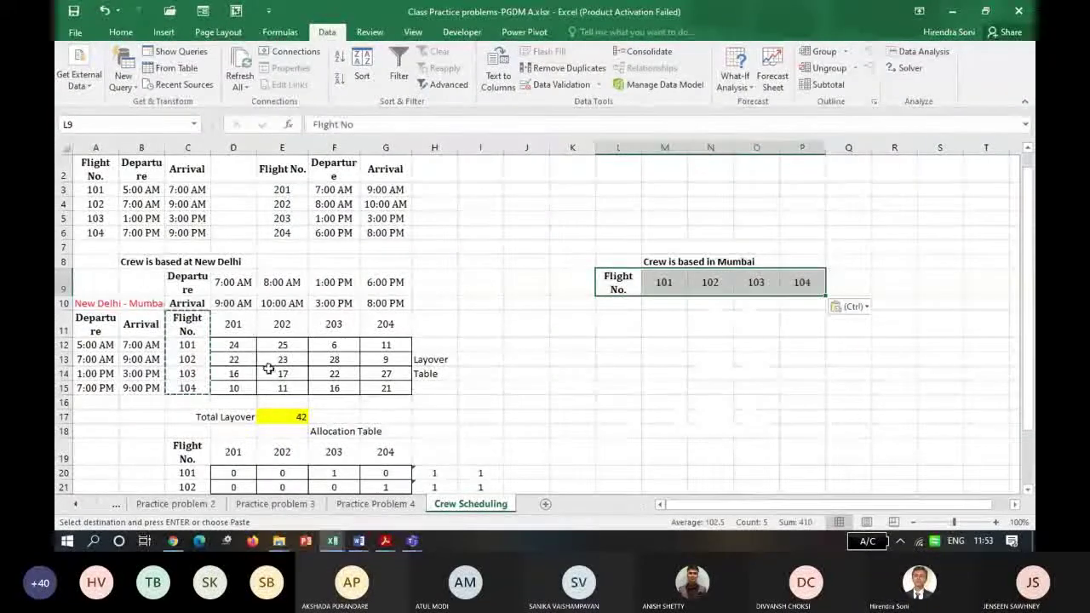
# Copy flight numbers 201 to 204 from D11:G11 and paste them transposed as a column starting at L10.
pyautogui.moveTo(235, 332); pyautogui.dragTo(368, 318)
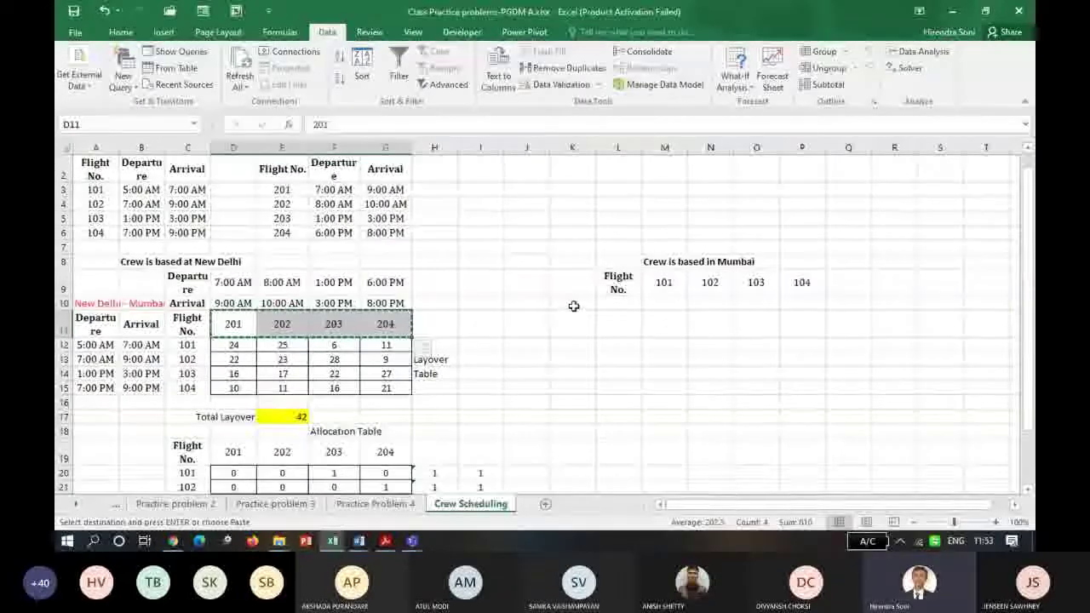
pyautogui.click(613, 303)
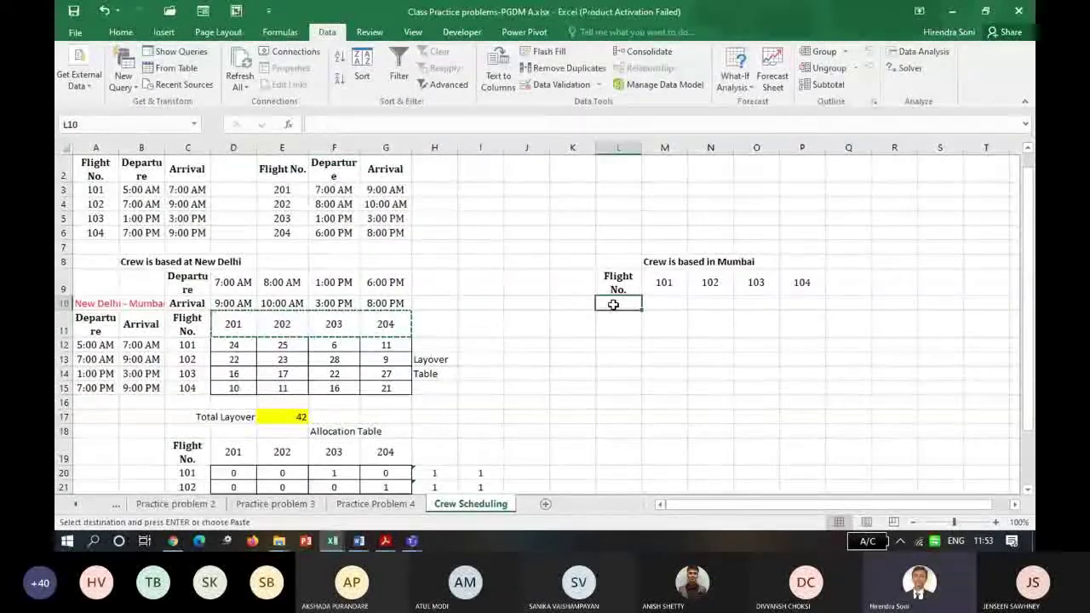
pyautogui.rightClick(615, 307)
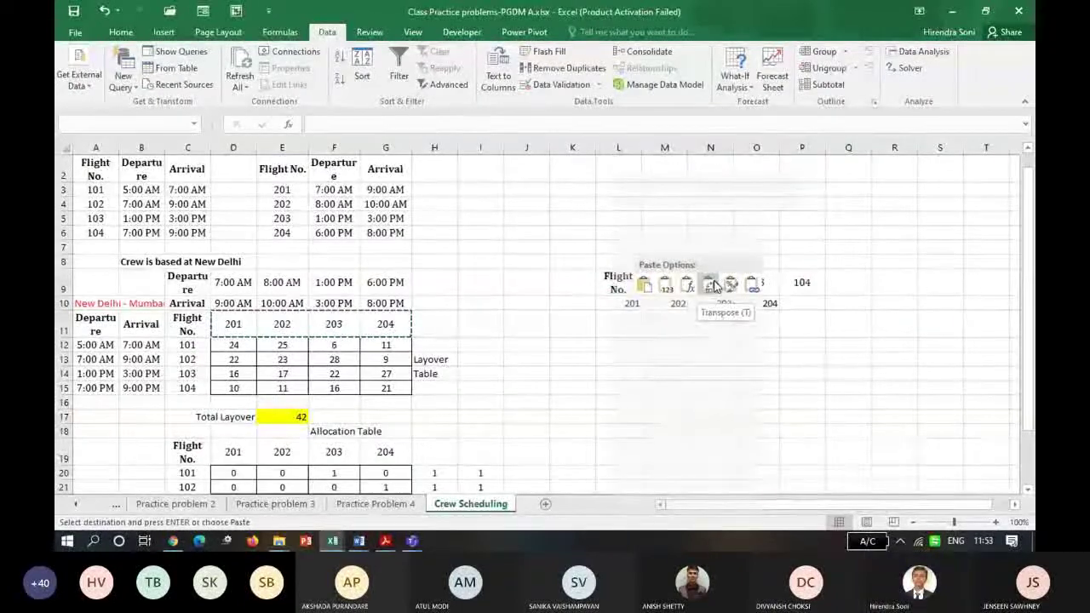
pyautogui.click(708, 286)
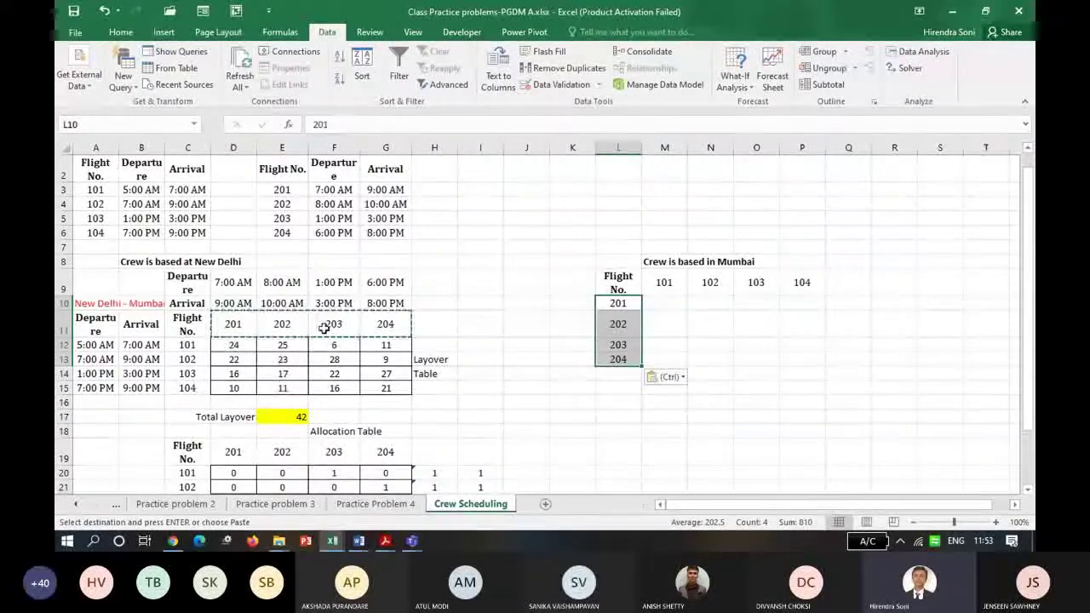
# Paste the departure and arrival times from C9:G10 transposed at J9 and widen column K to fit the times.
pyautogui.moveTo(183, 283); pyautogui.dragTo(383, 302)
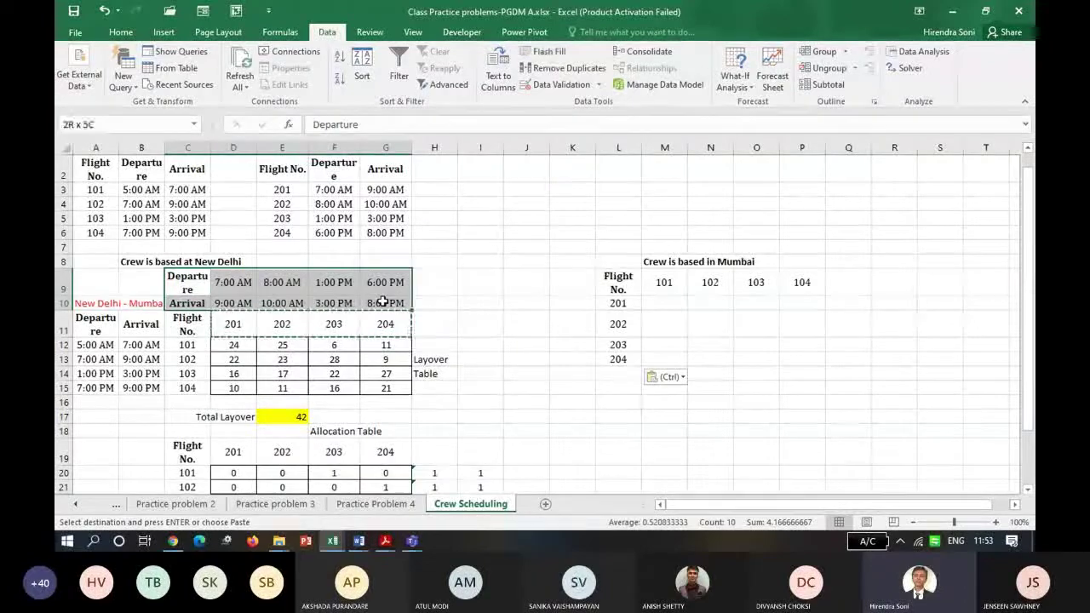
pyautogui.hotkey('ctrl', 'c')
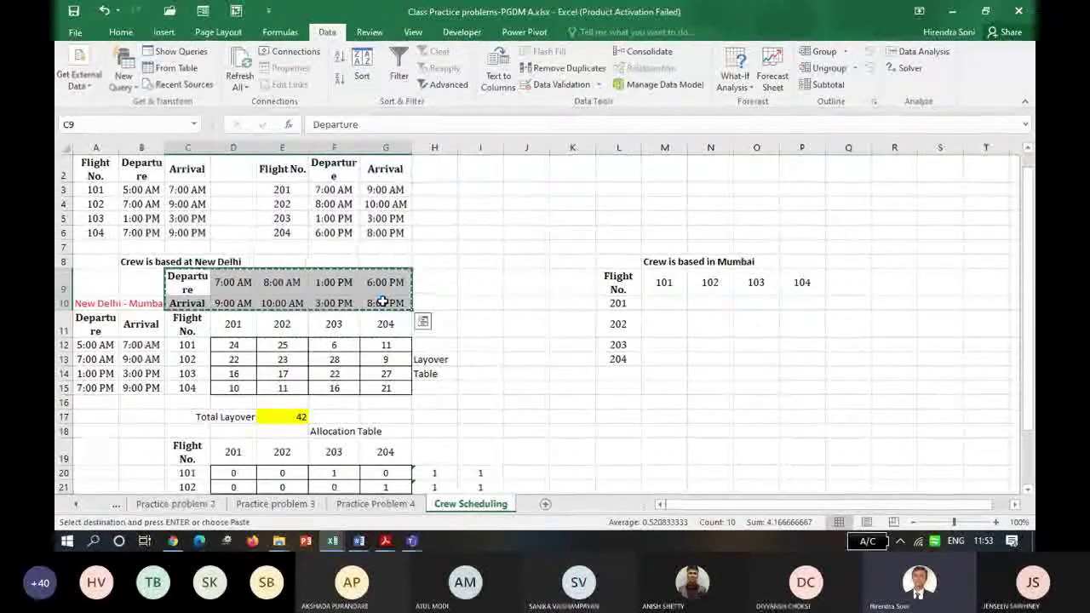
pyautogui.click(532, 288)
pyautogui.rightClick(531, 287)
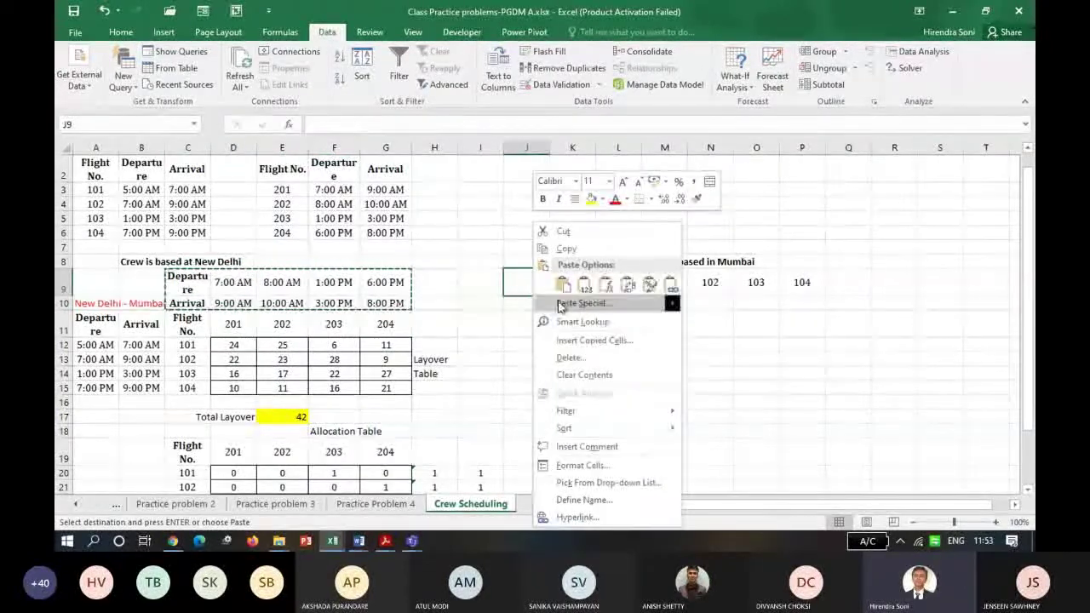
pyautogui.click(634, 287)
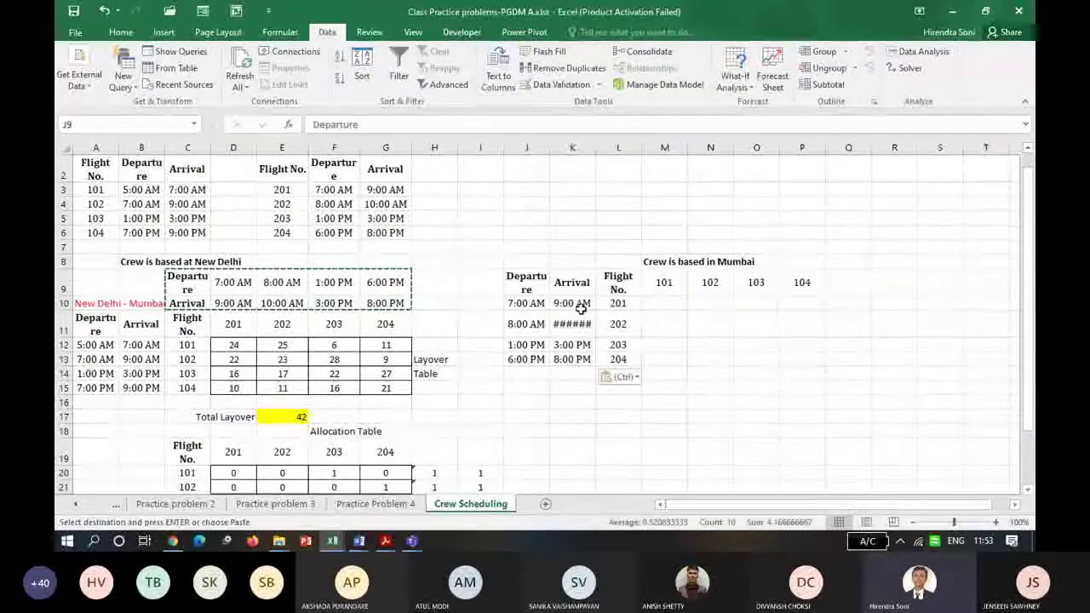
pyautogui.moveTo(595, 149); pyautogui.dragTo(602, 149)
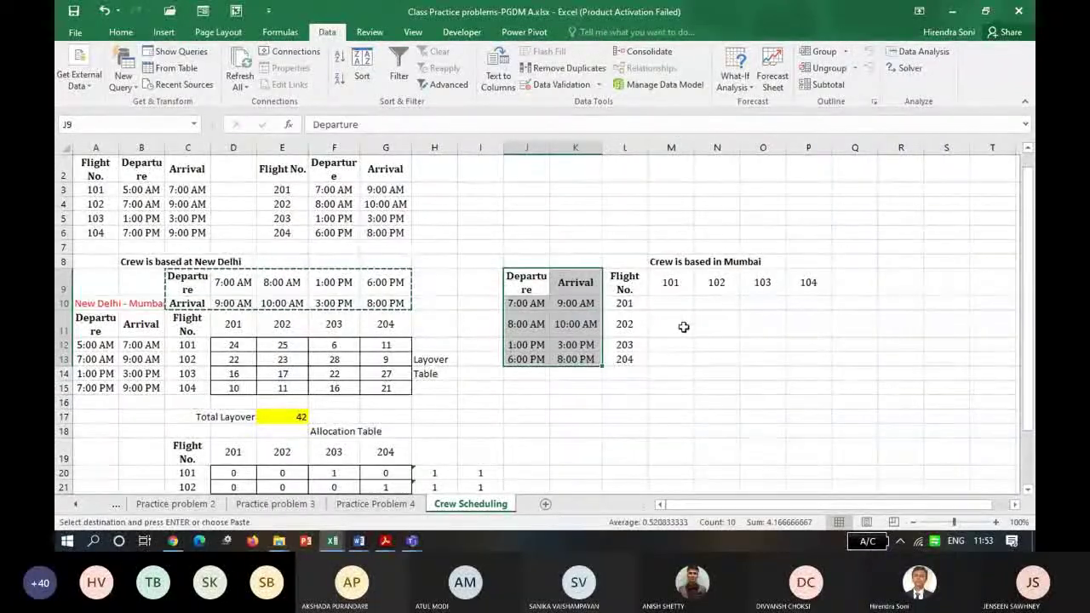
# Move the Mumbai heading up to M6 and paste the departure and arrival times from A11:B15 transposed at L7.
pyautogui.click(680, 263)
pyautogui.moveTo(671, 270); pyautogui.dragTo(671, 234)
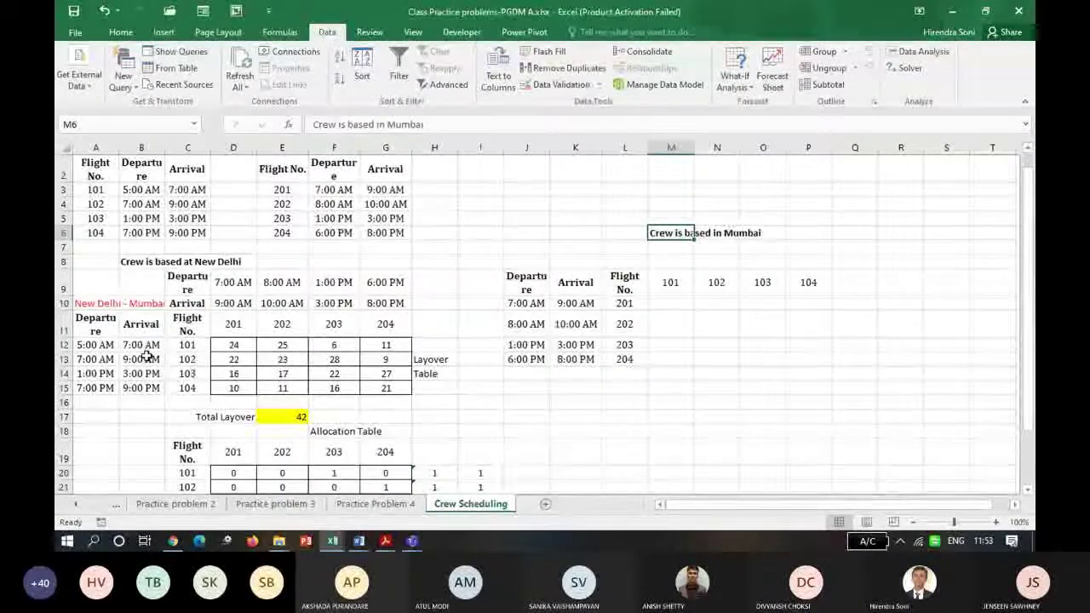
pyautogui.moveTo(95, 324); pyautogui.dragTo(147, 383)
pyautogui.hotkey('ctrl', 'c')
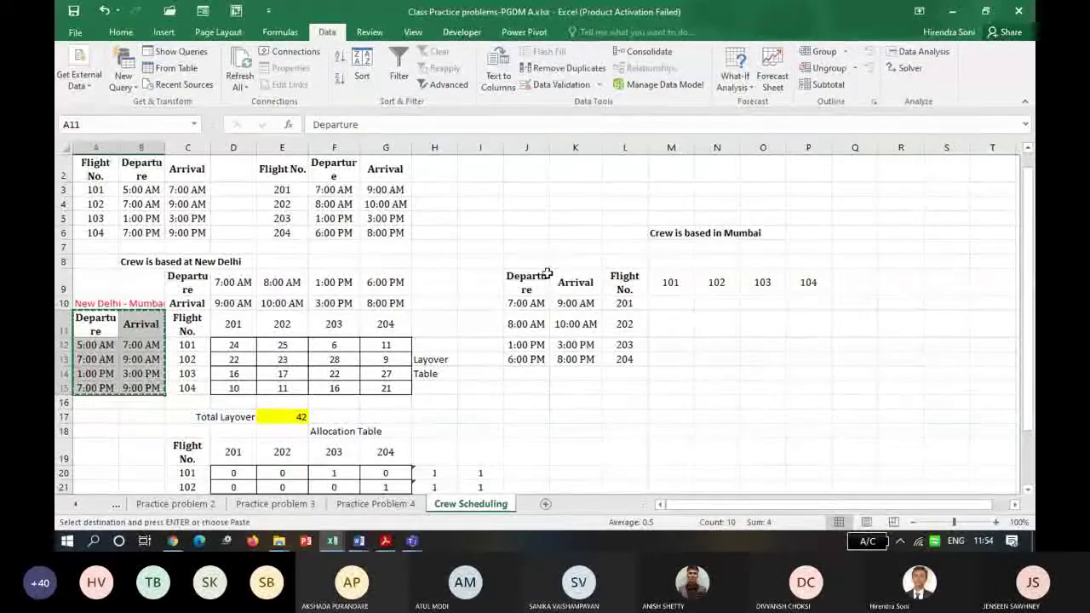
pyautogui.click(634, 248)
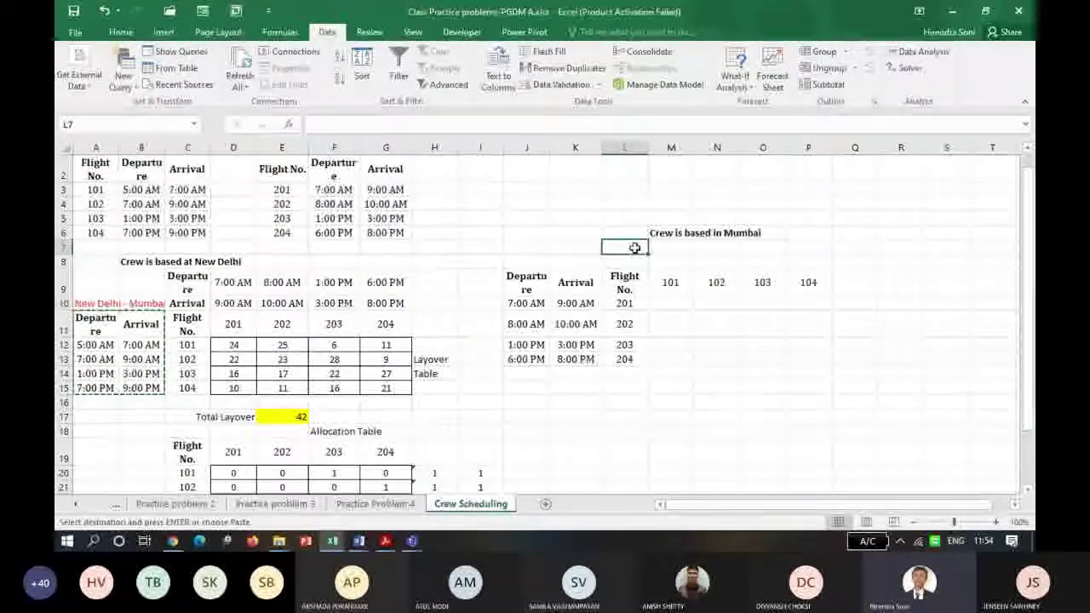
pyautogui.rightClick(635, 248)
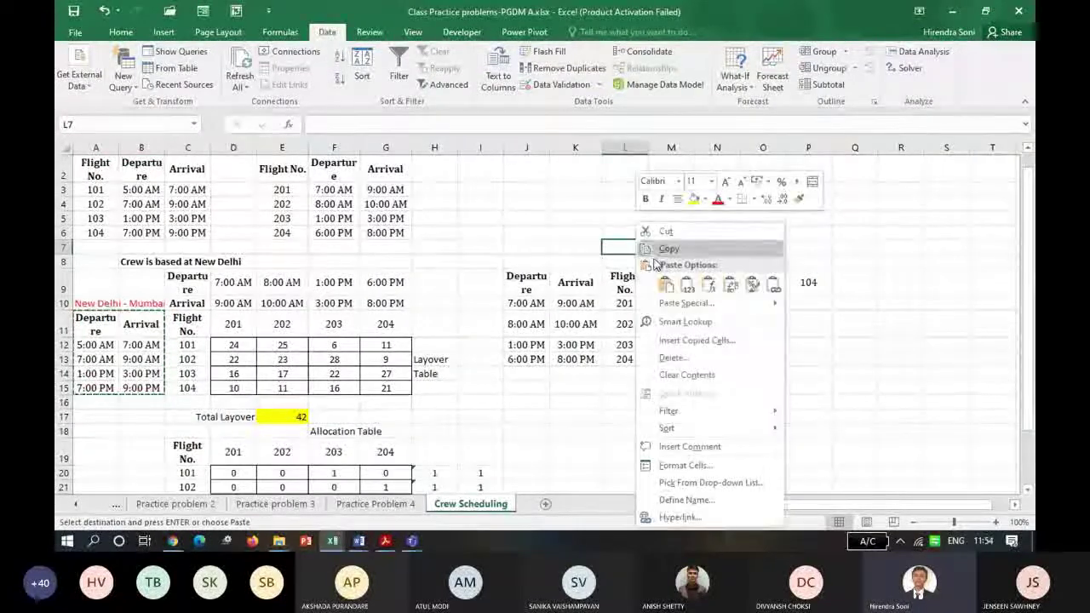
pyautogui.click(733, 287)
pyautogui.click(696, 337)
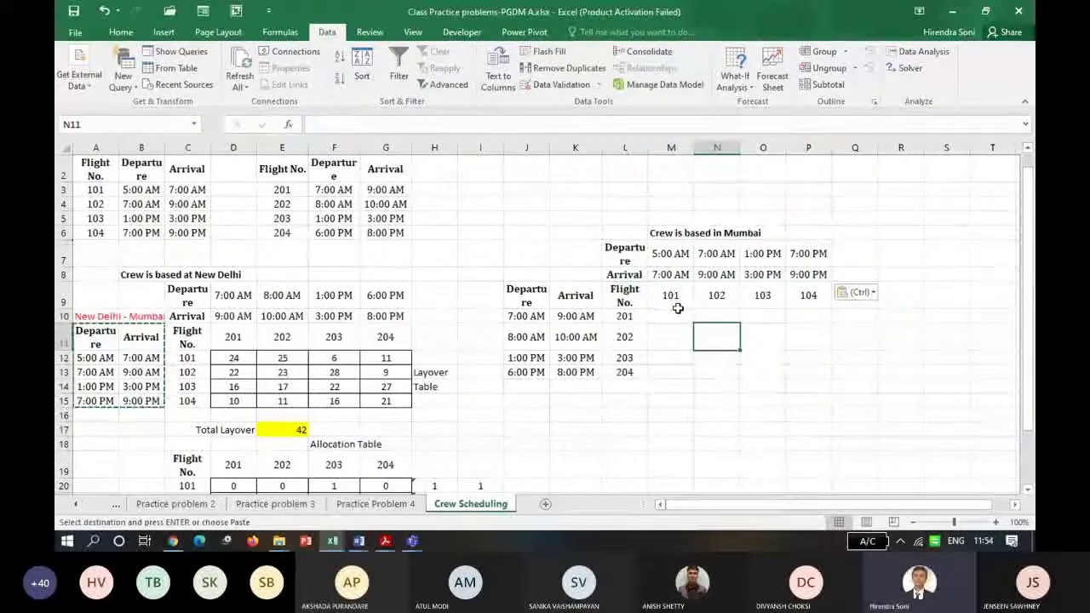
# Add borders to all cells of the empty Mumbai layover grid M10:P13.
pyautogui.moveTo(672, 317); pyautogui.dragTo(808, 368)
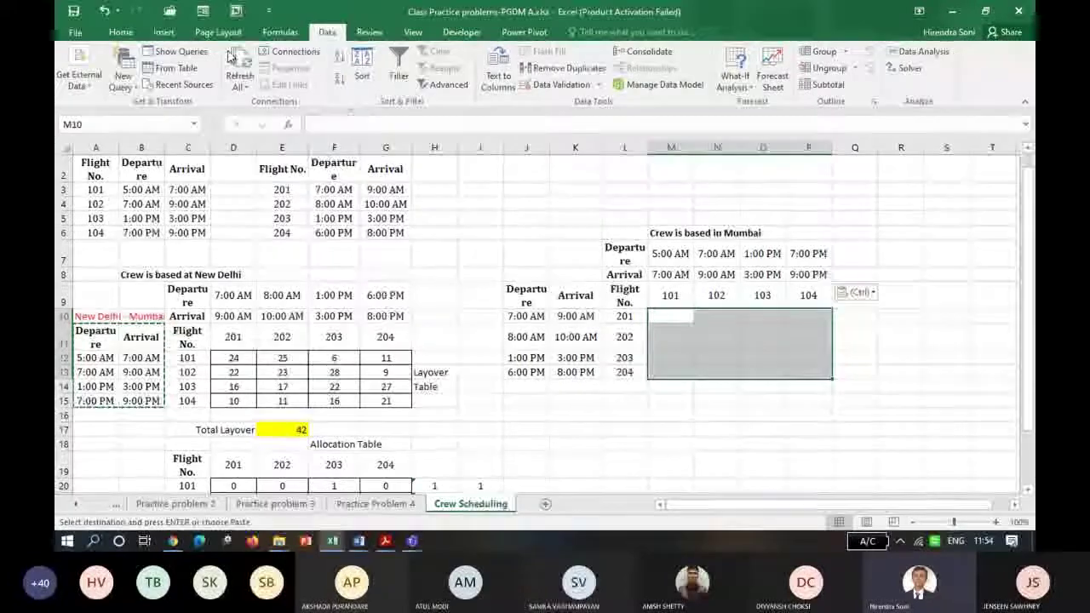
pyautogui.click(121, 32)
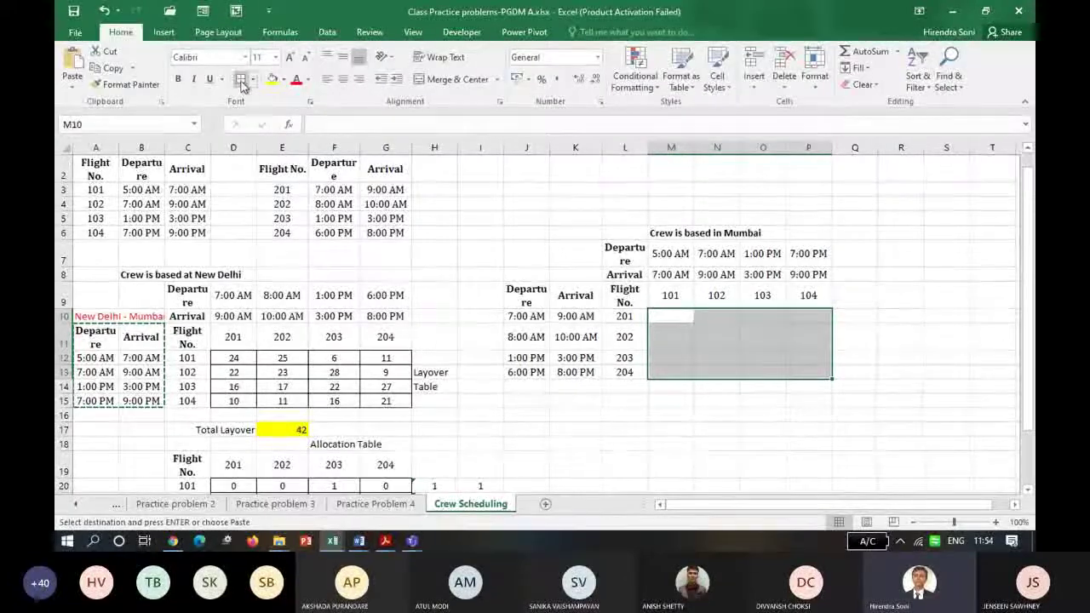
pyautogui.click(242, 82)
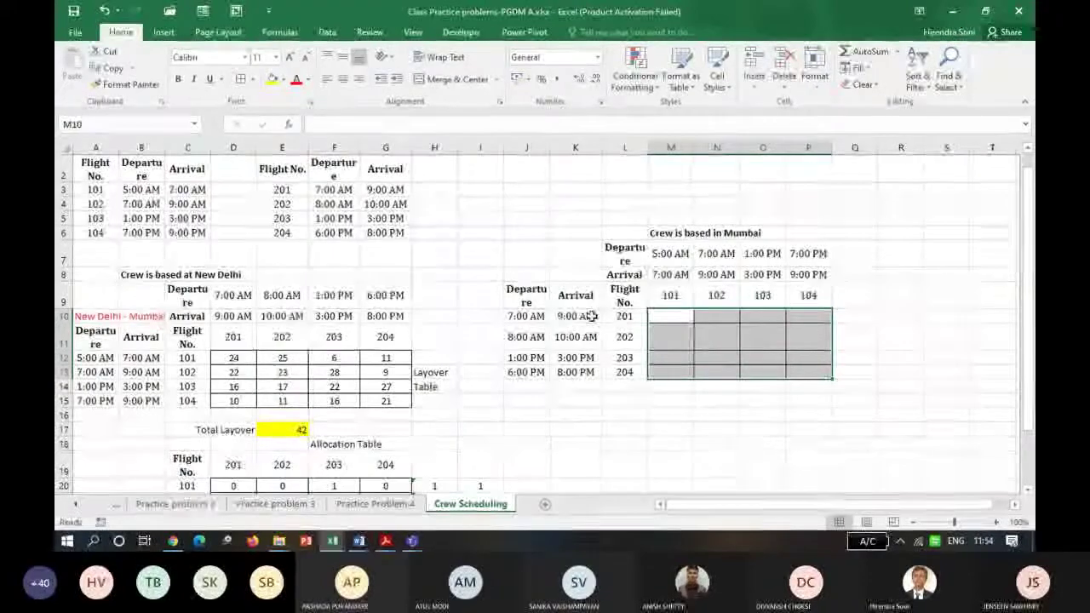
# Move the whole Crew is based in Mumbai table from J6:P13 down two rows to J8:P15.
pyautogui.moveTo(523, 231); pyautogui.dragTo(803, 369)
pyautogui.moveTo(723, 382); pyautogui.dragTo(722, 401)
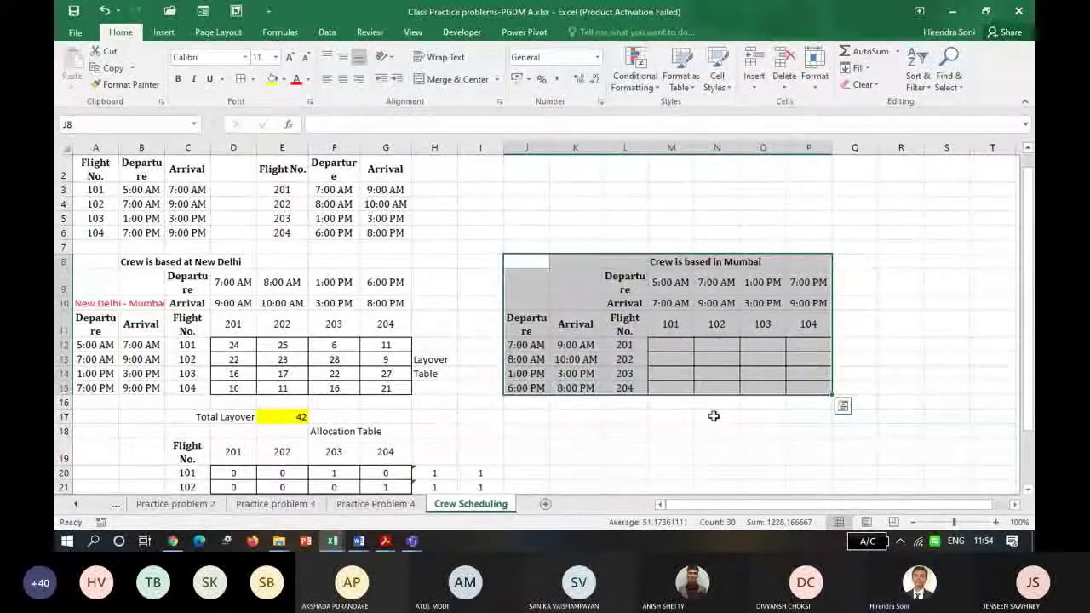
pyautogui.click(716, 415)
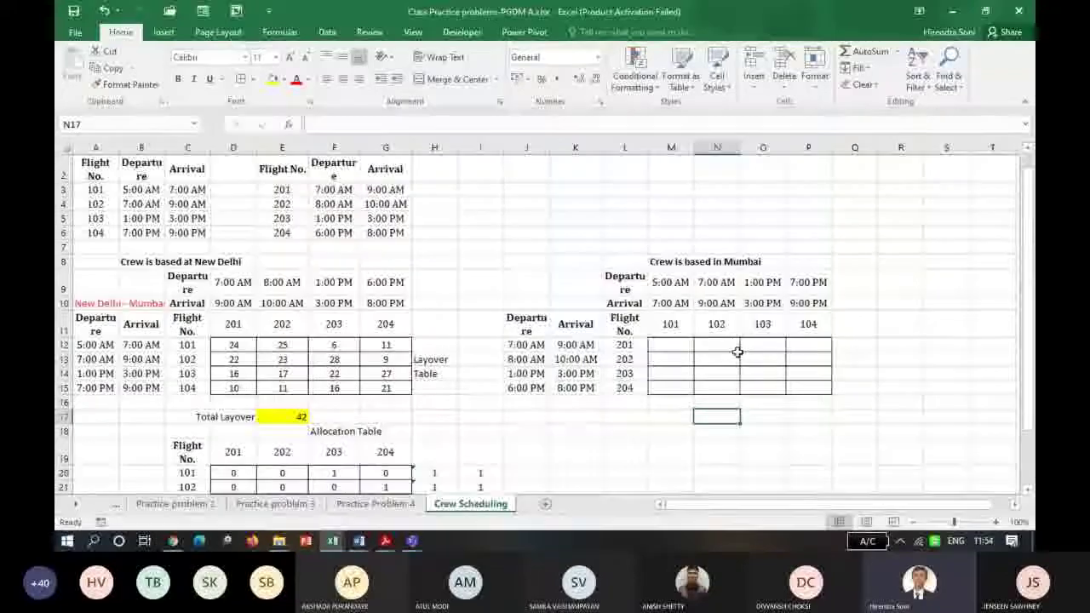
# Copy the red New Delhi - Mumbai label from A10 to P8 above the Mumbai table.
pyautogui.click(681, 348)
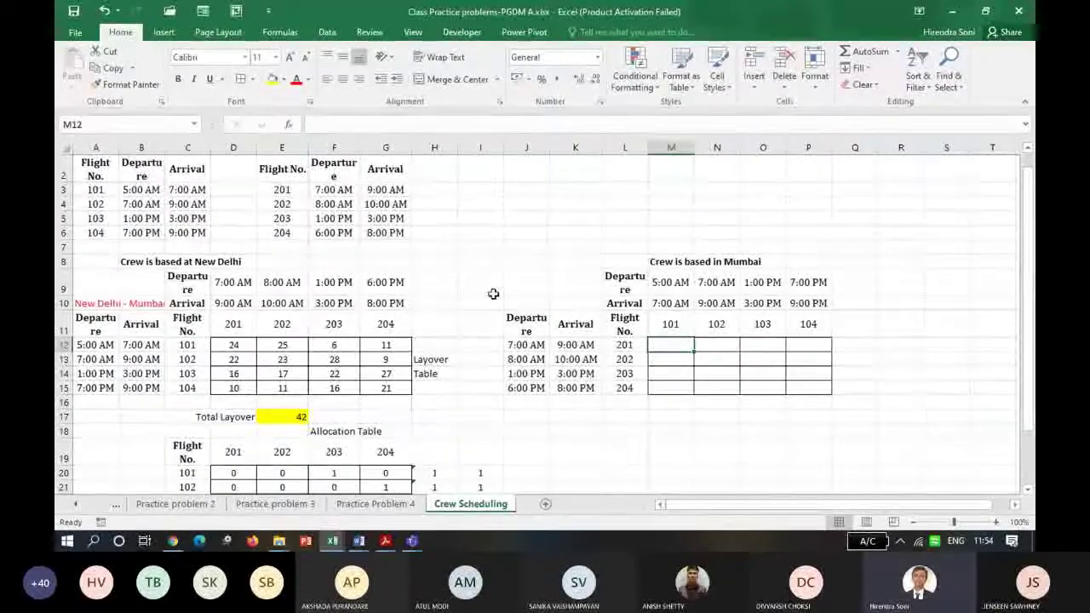
pyautogui.click(103, 303)
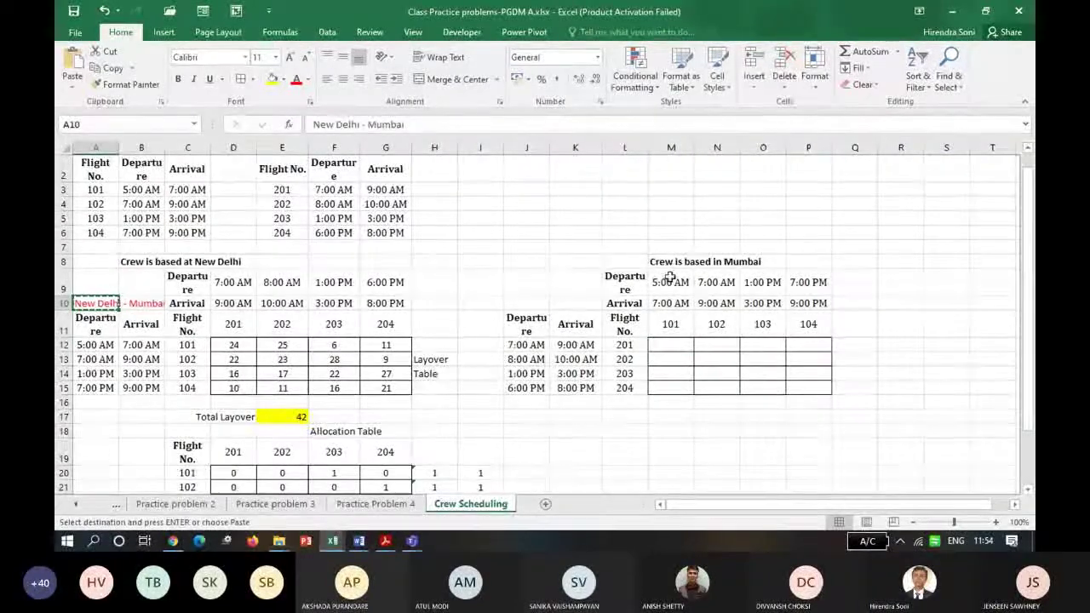
pyautogui.click(800, 264)
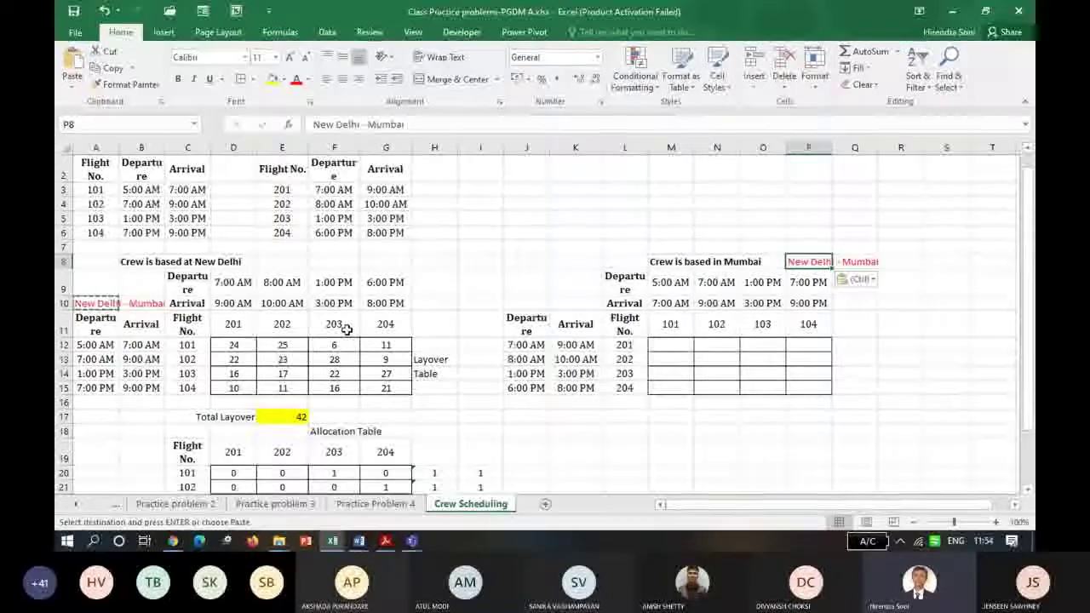
# Enter the label Mumbai - New Delhi in J10 and colour its text red.
pyautogui.click(529, 307)
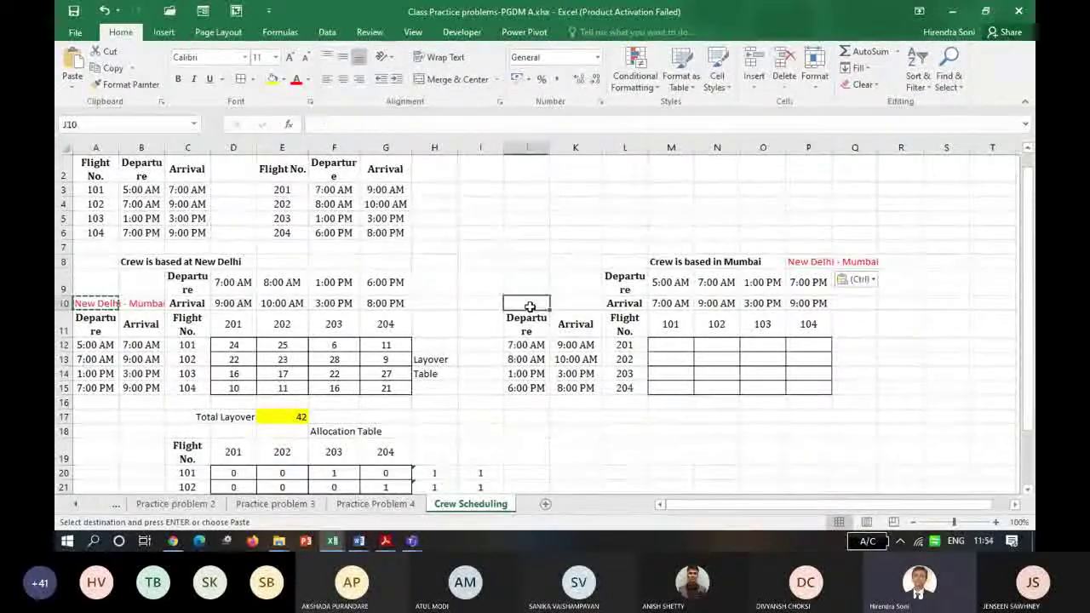
pyautogui.hotkey('ctrl', 'v')
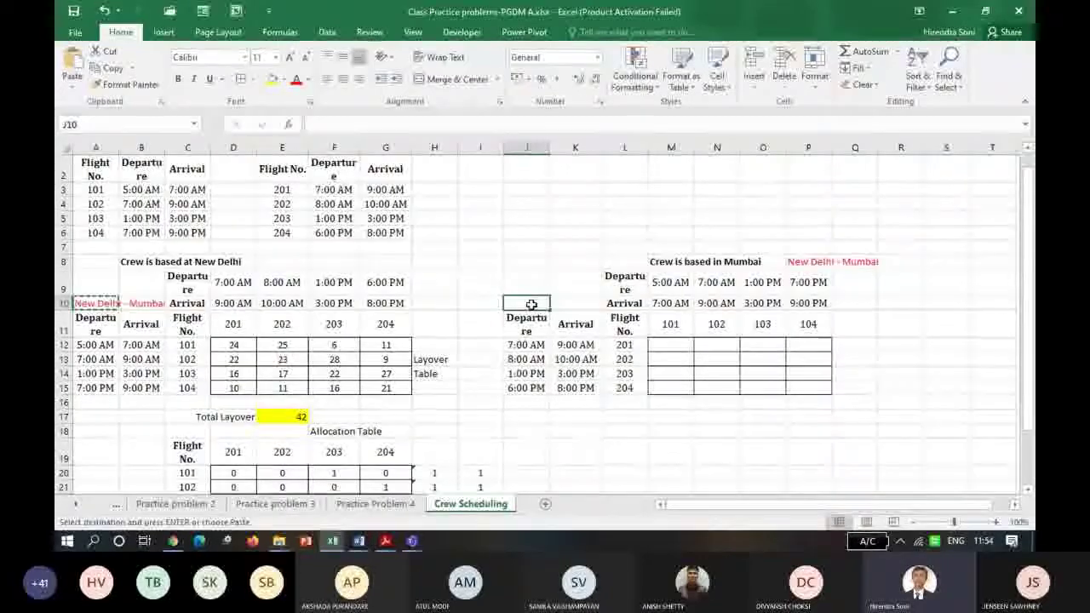
pyautogui.write('Mumbai')
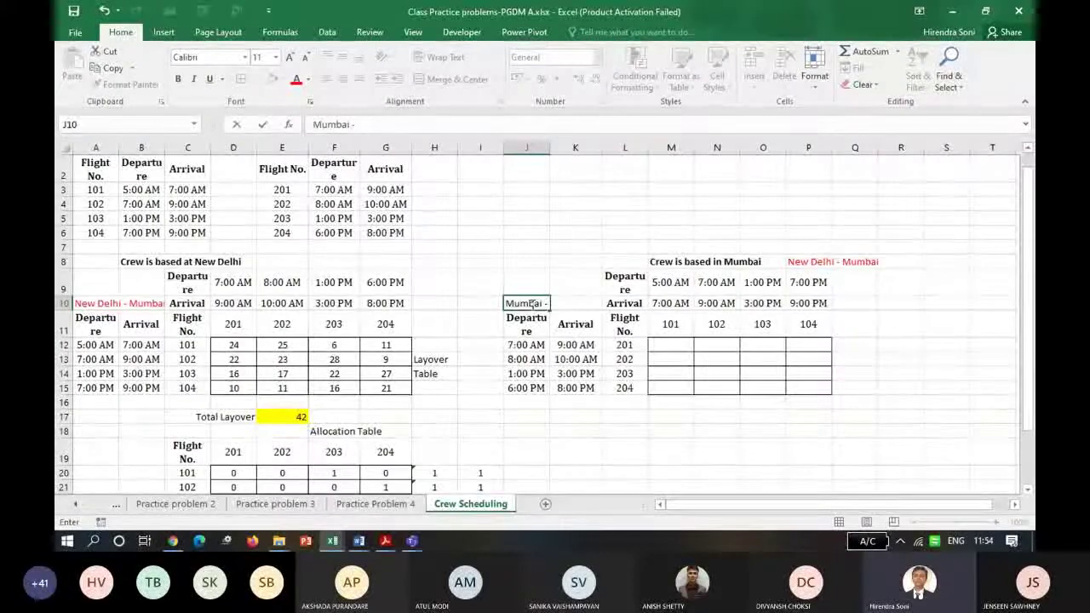
pyautogui.write(' - New Delhi')
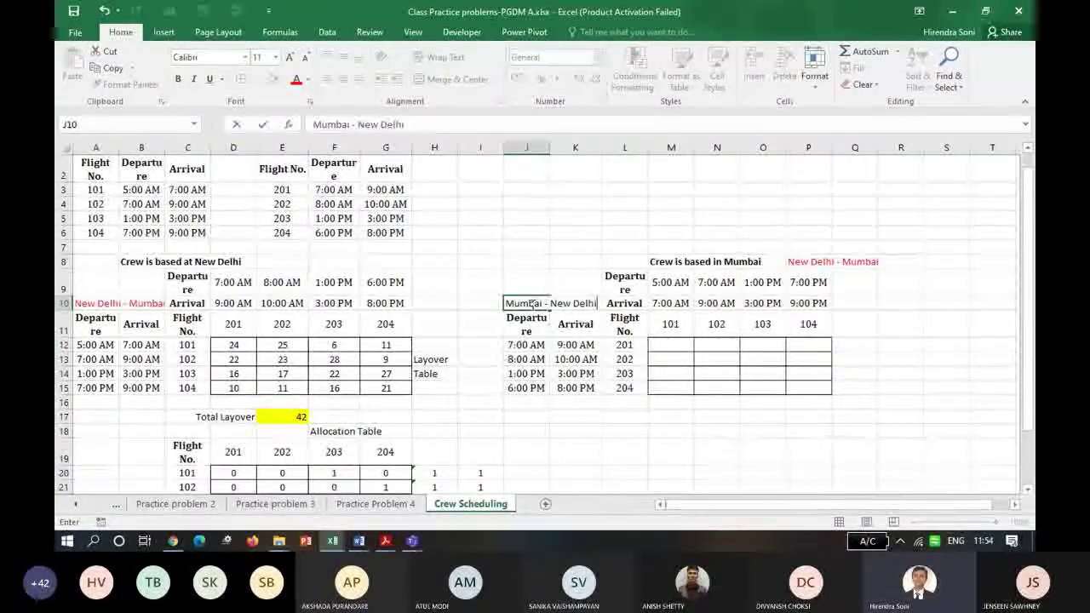
pyautogui.press('Return')
pyautogui.click(531, 304)
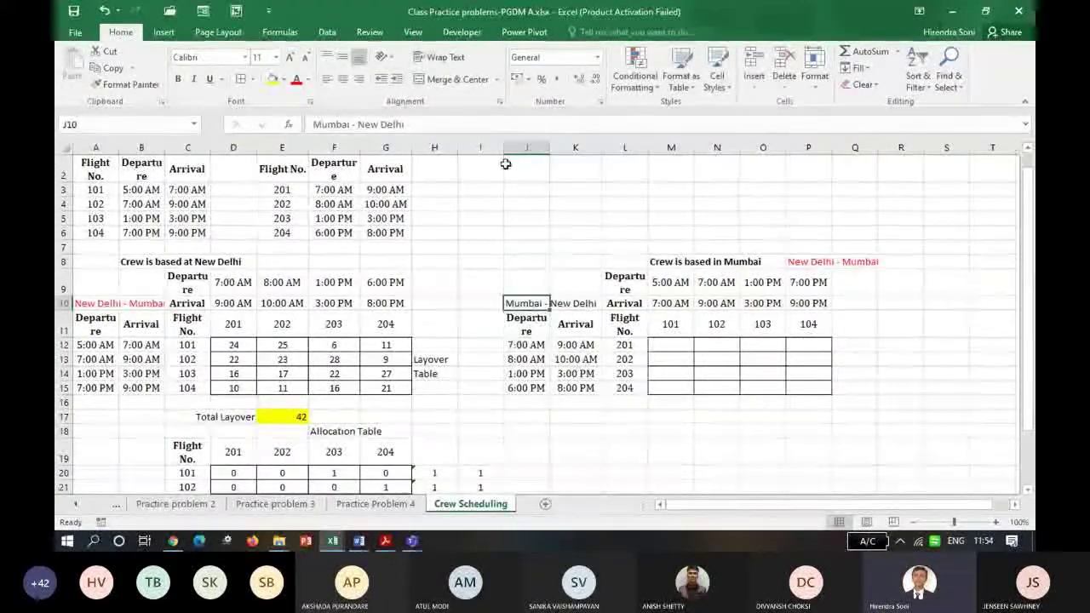
pyautogui.click(296, 79)
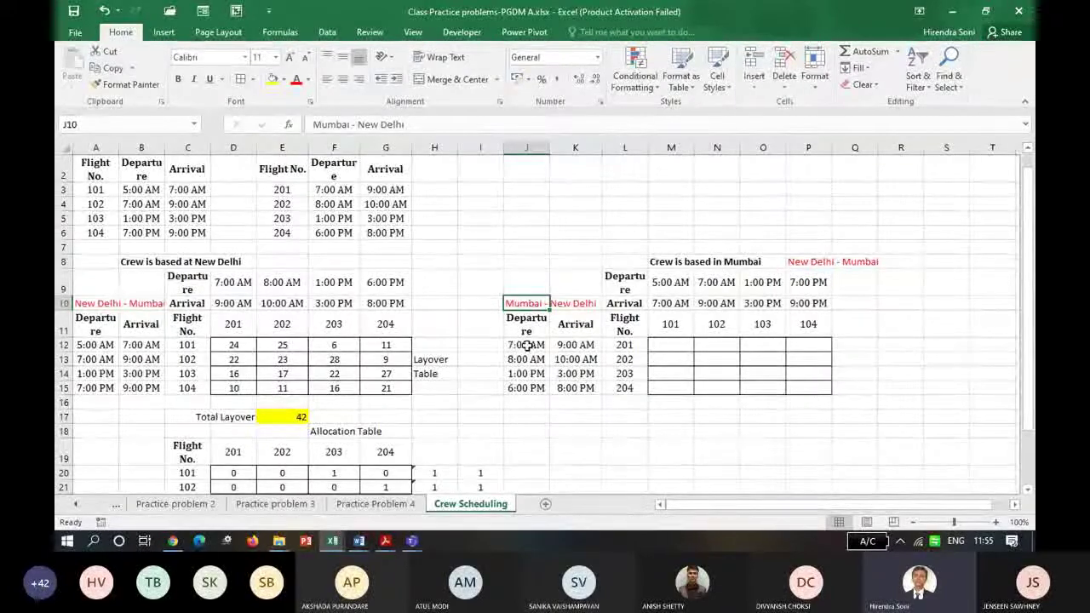
# Enter 21 in M12 as the layover between flights 201 and 101.
pyautogui.click(579, 345)
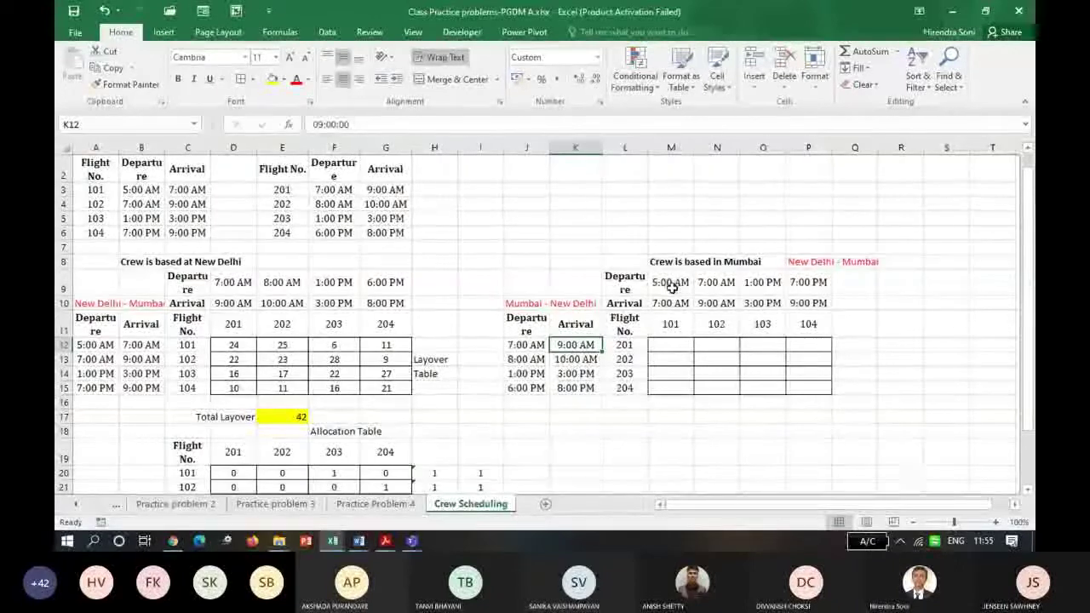
pyautogui.click(671, 346)
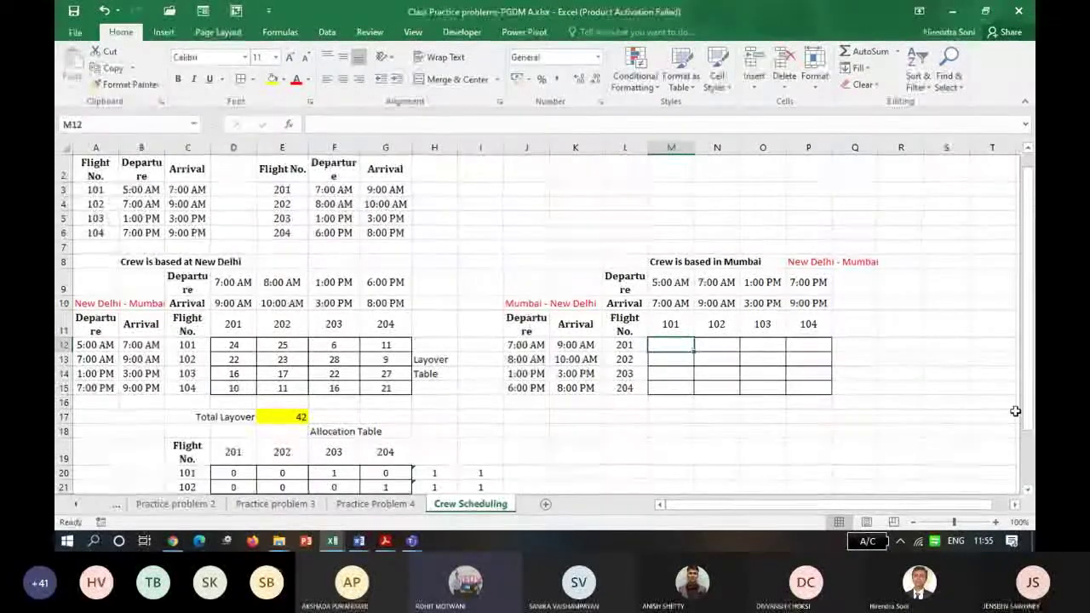
pyautogui.write('20')
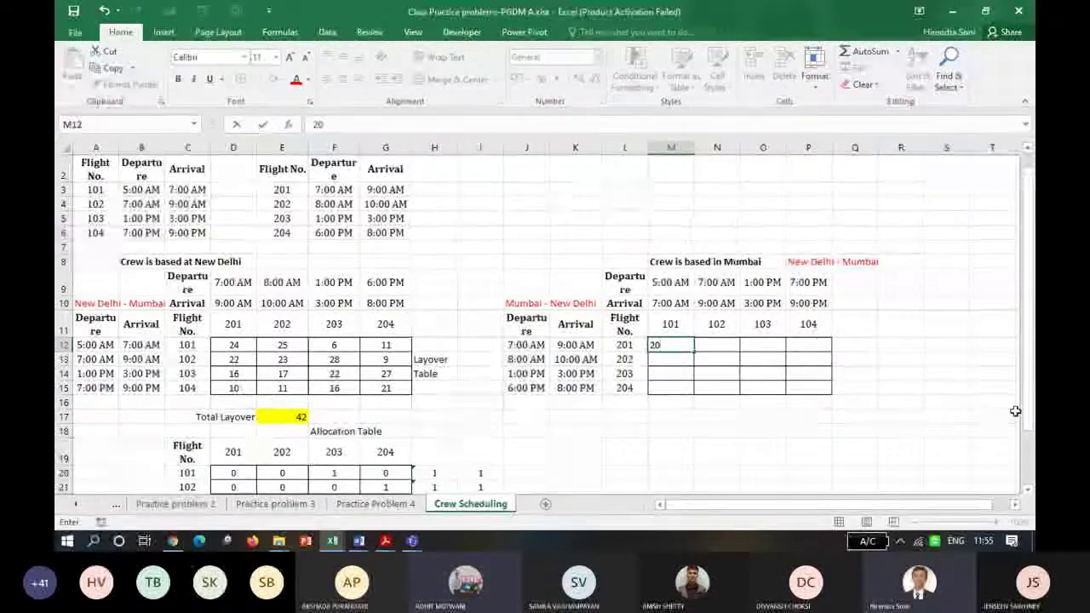
pyautogui.press('BackSpace')
pyautogui.write('1')
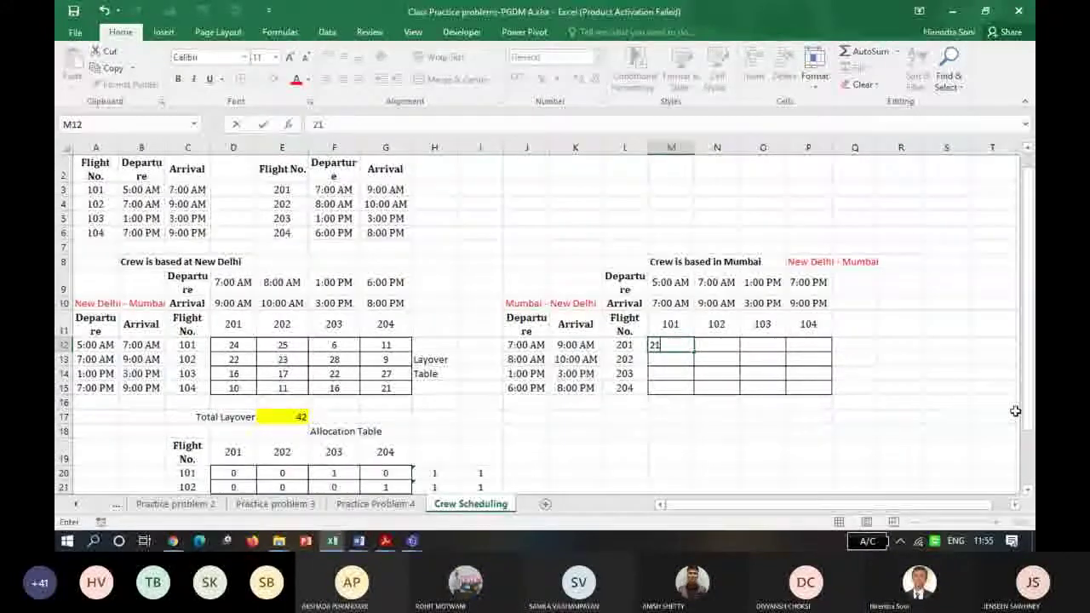
pyautogui.press('Return')
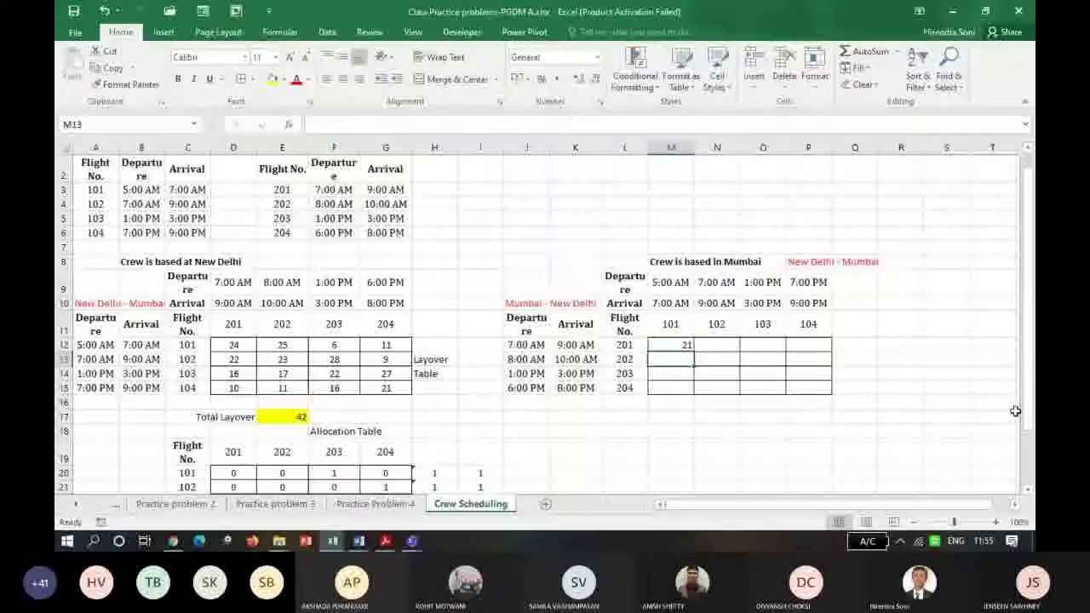
# Set the layover between flights 201 and 101 in M12 to 20.
pyautogui.press('Up')
pyautogui.write('20')
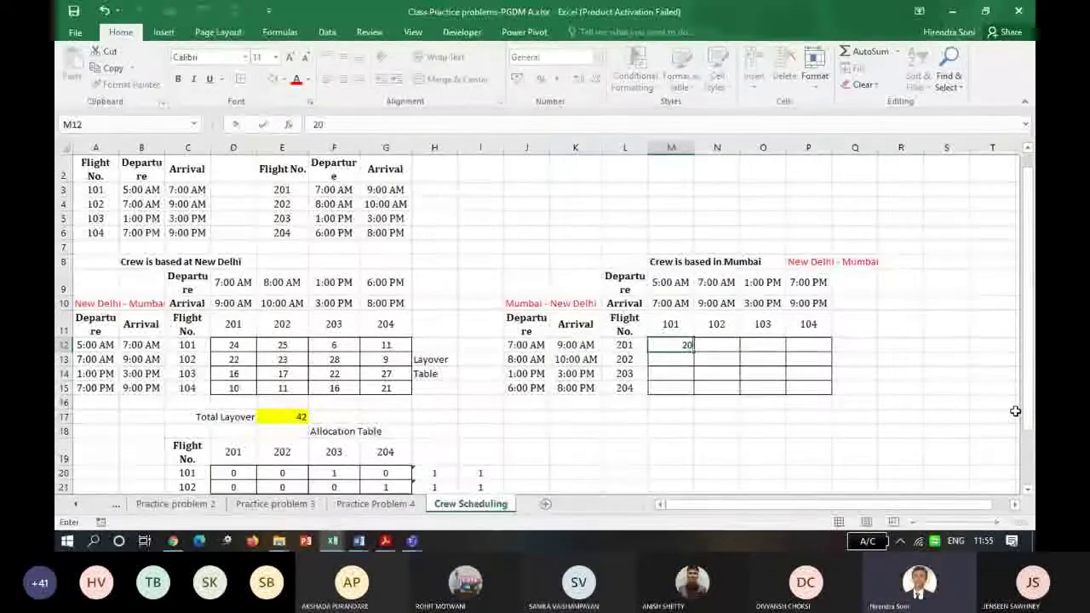
pyautogui.press('Return')
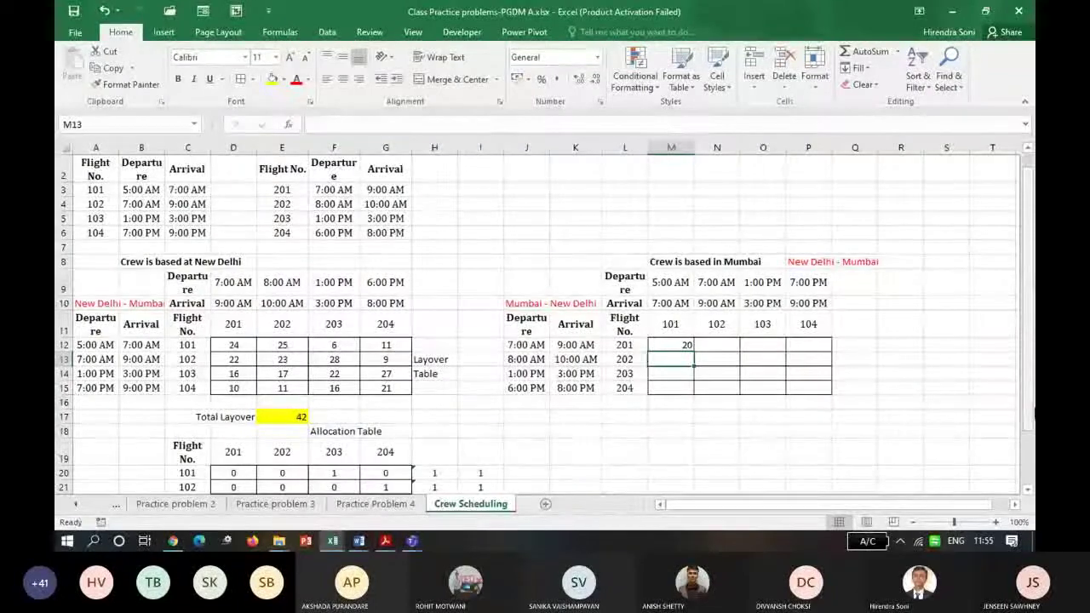
# Enter 22 in N12 as the layover between flights 201 and 102.
pyautogui.click(672, 344)
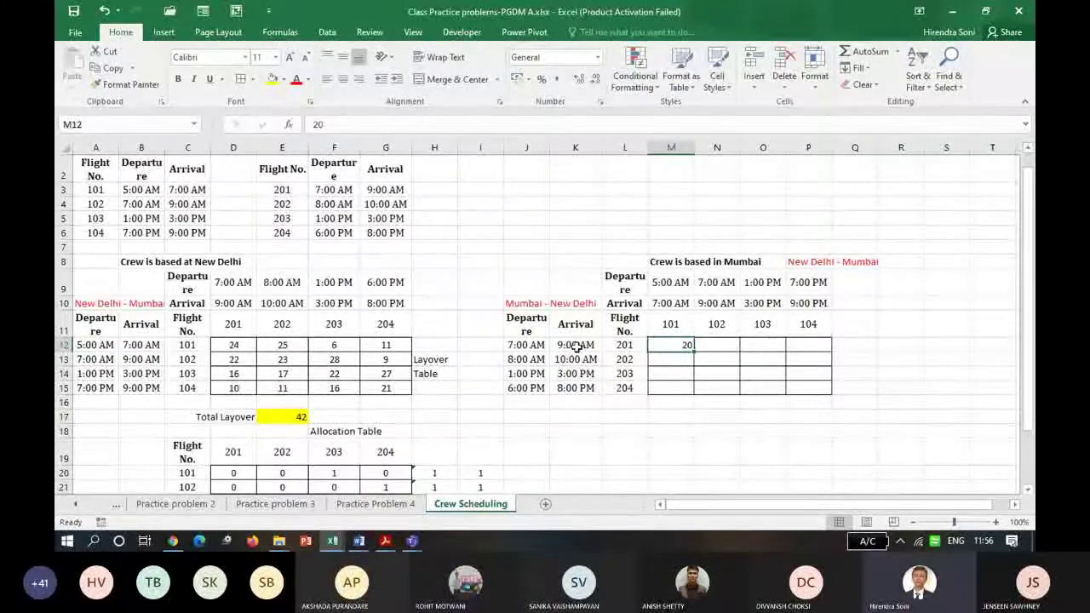
pyautogui.click(717, 344)
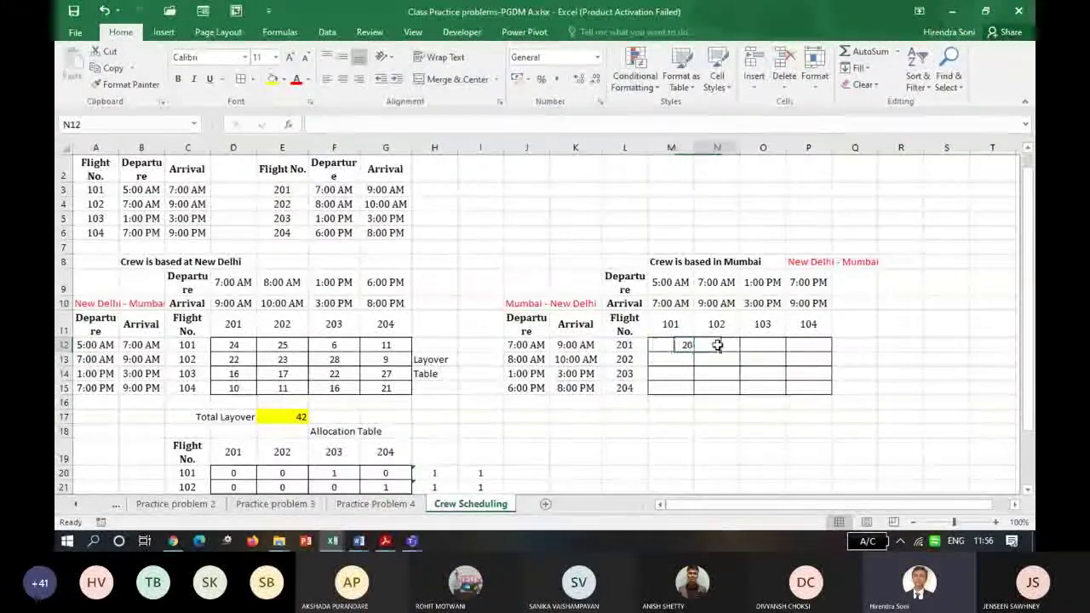
pyautogui.click(581, 344)
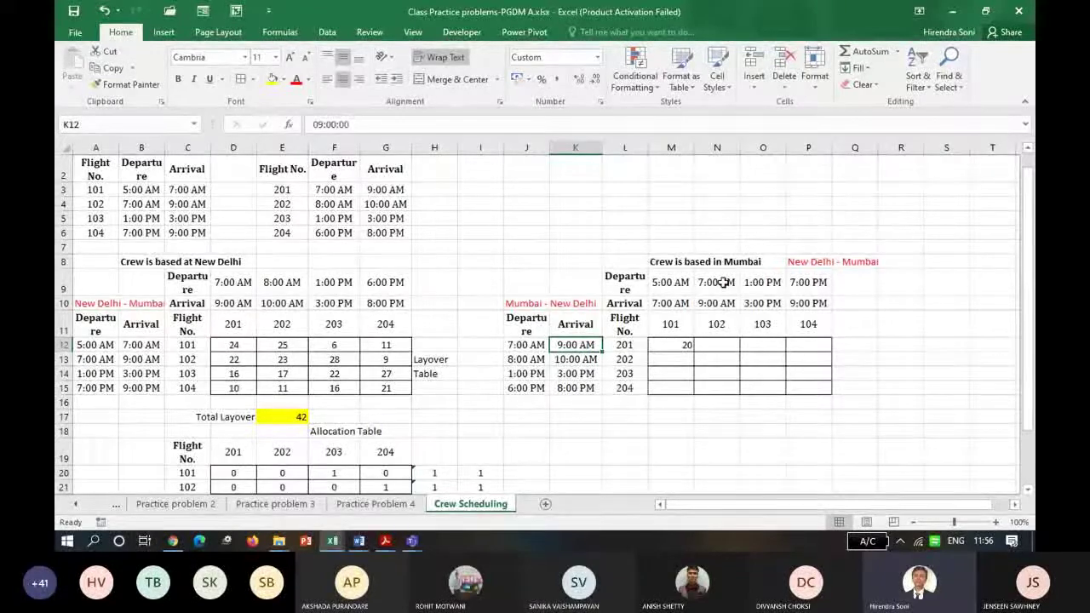
pyautogui.click(725, 343)
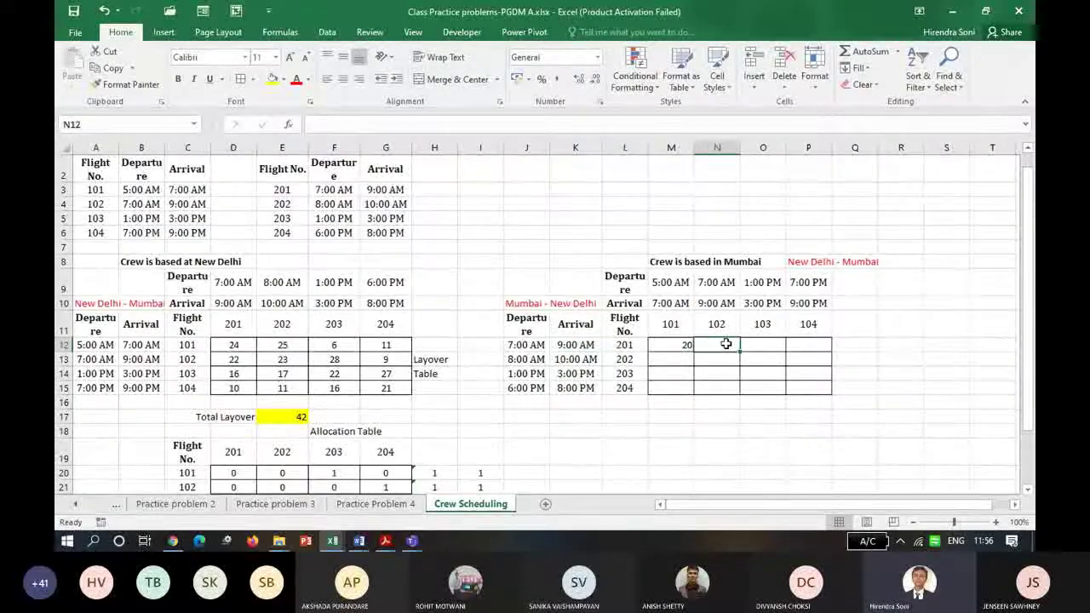
pyautogui.write('22')
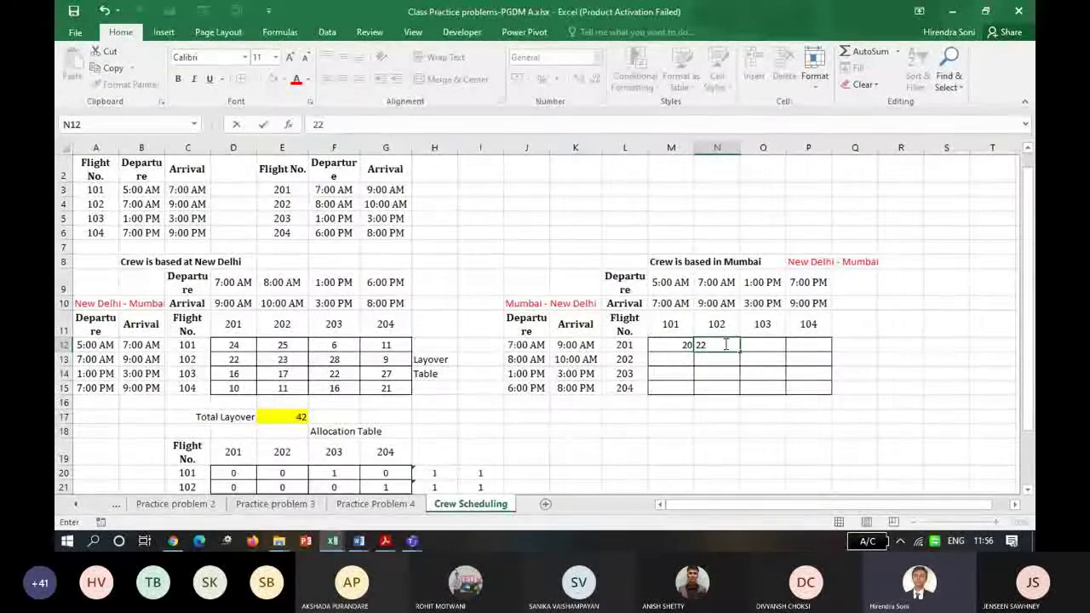
pyautogui.press('Tab')
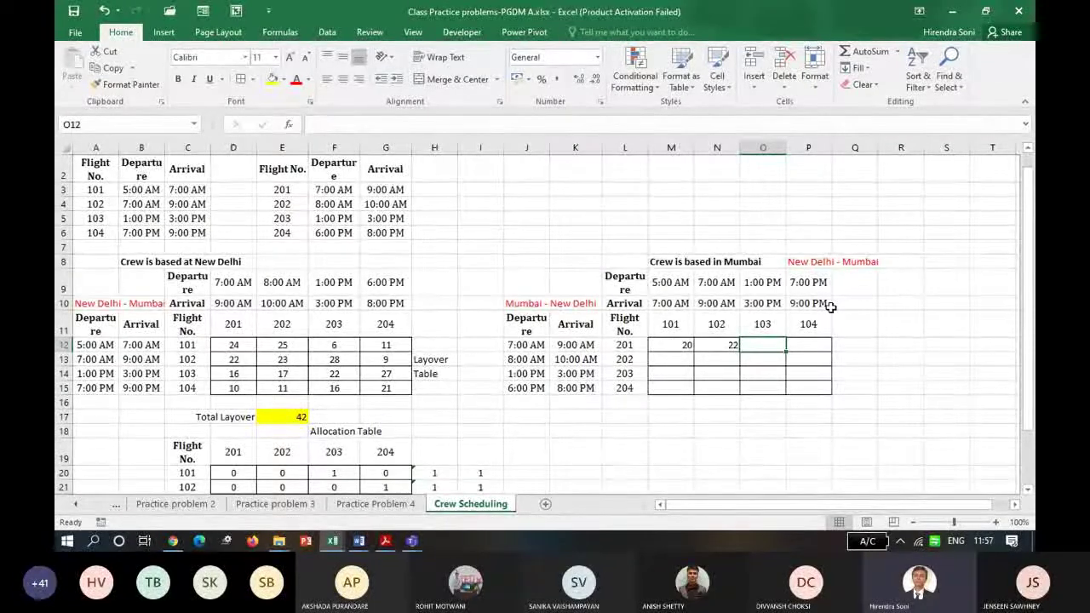
# Complete flight 201's layover row with 28 for flight 103 in O12 and 10 for flight 104 in P12.
pyautogui.write('28')
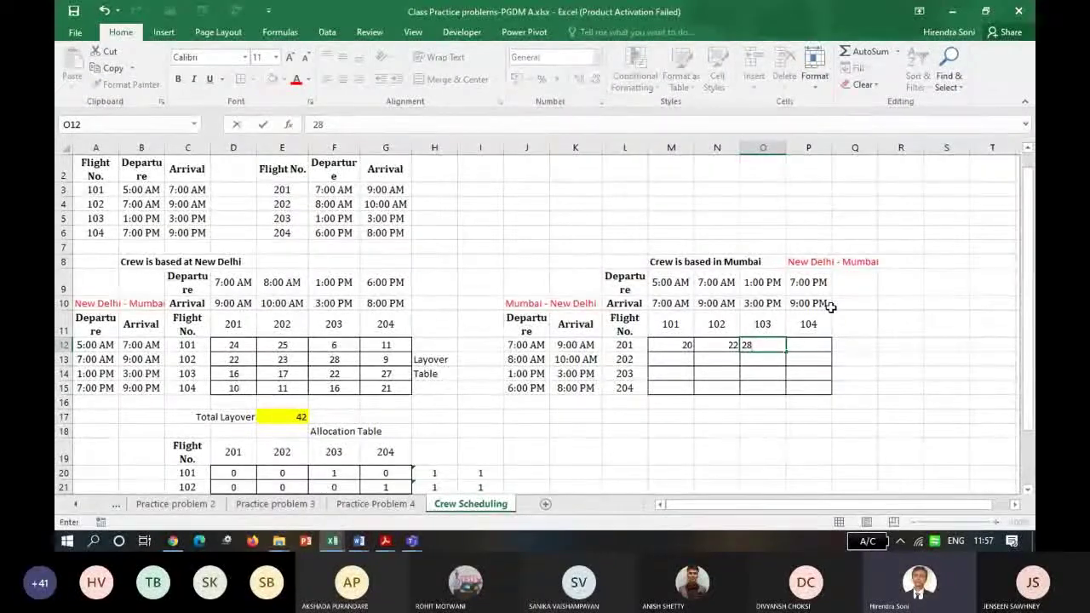
pyautogui.click(817, 345)
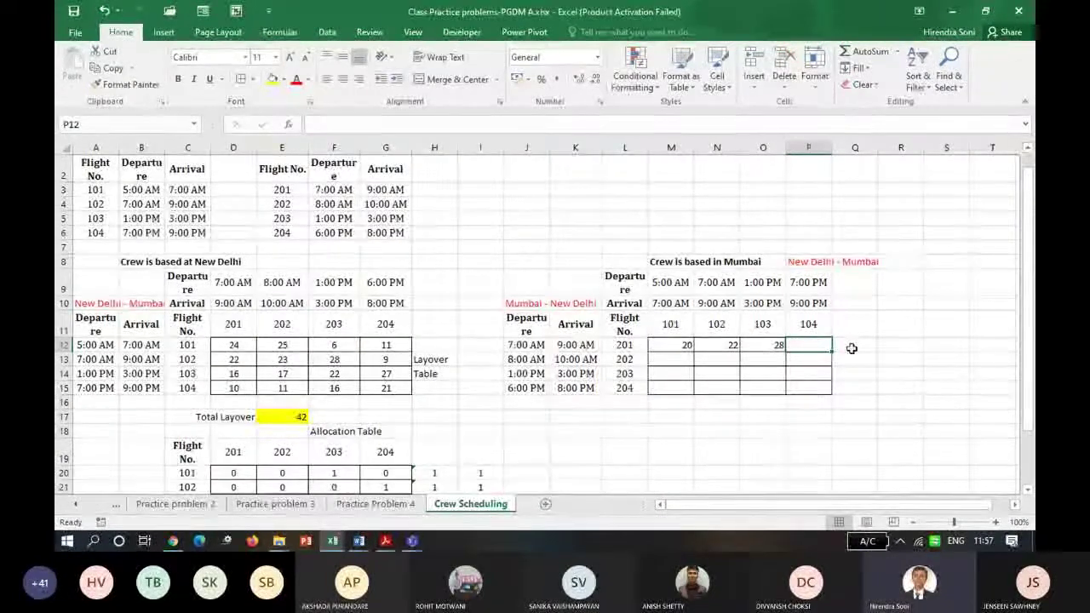
pyautogui.write('1')
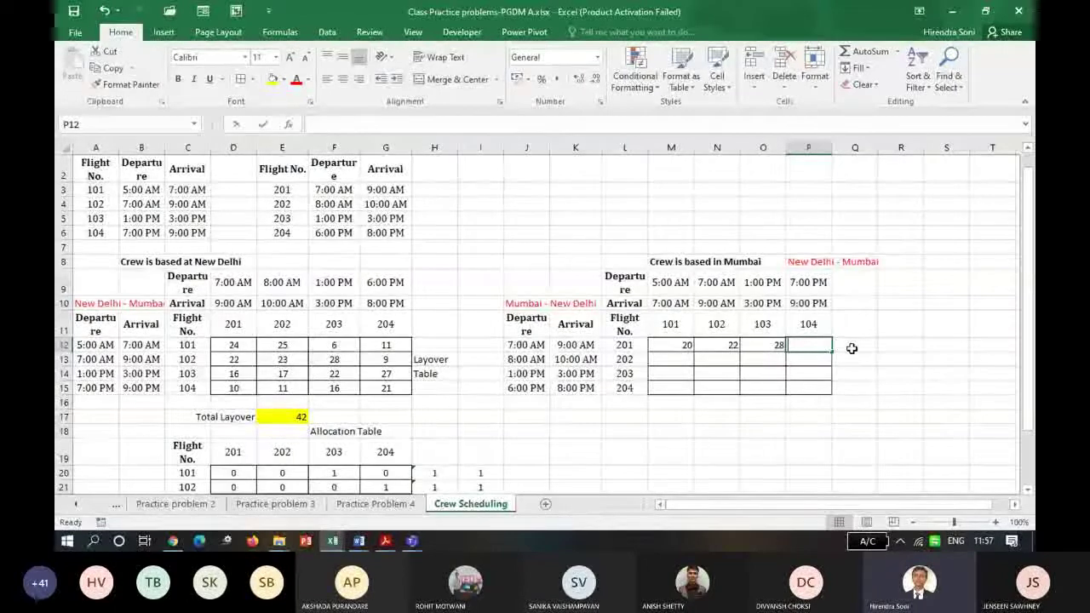
pyautogui.write('0')
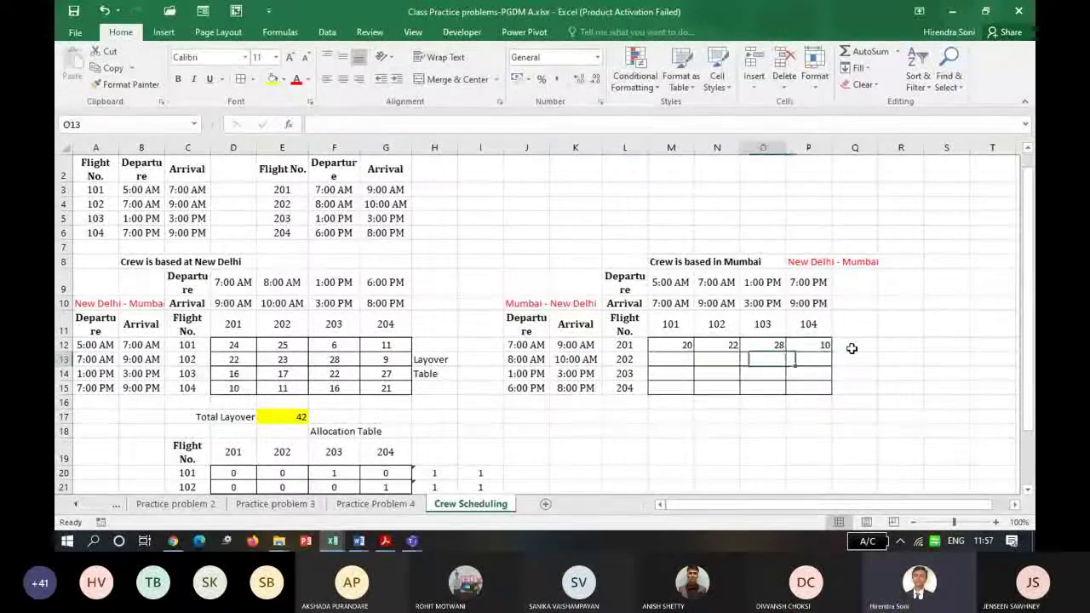
pyautogui.press('Return')
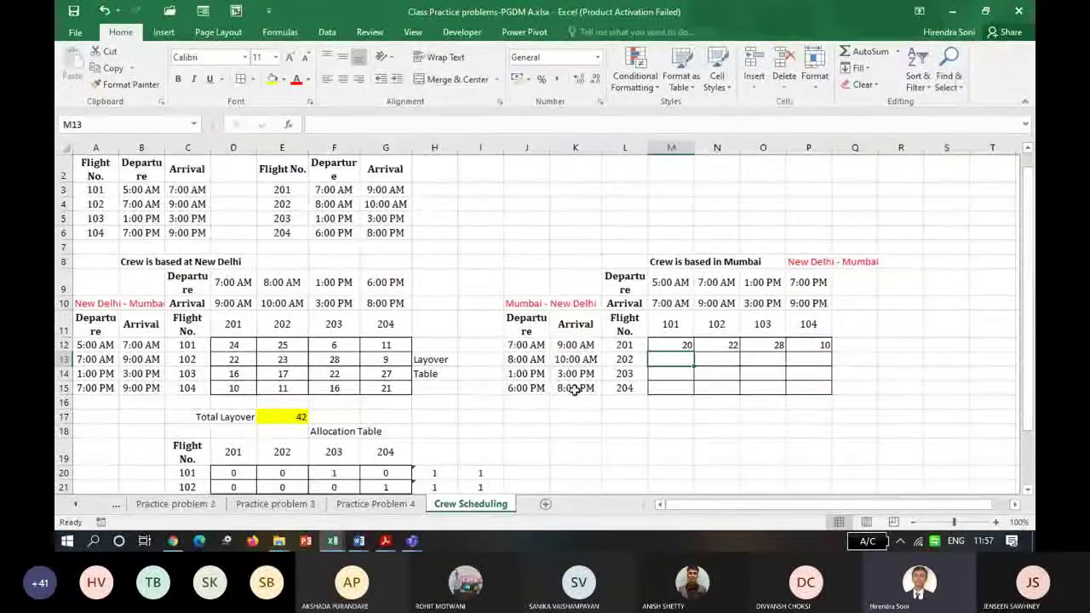
# Enter flight 202's layovers as 19 for flight 101 in M13 and 21 for flight 102 in N13.
pyautogui.click(590, 360)
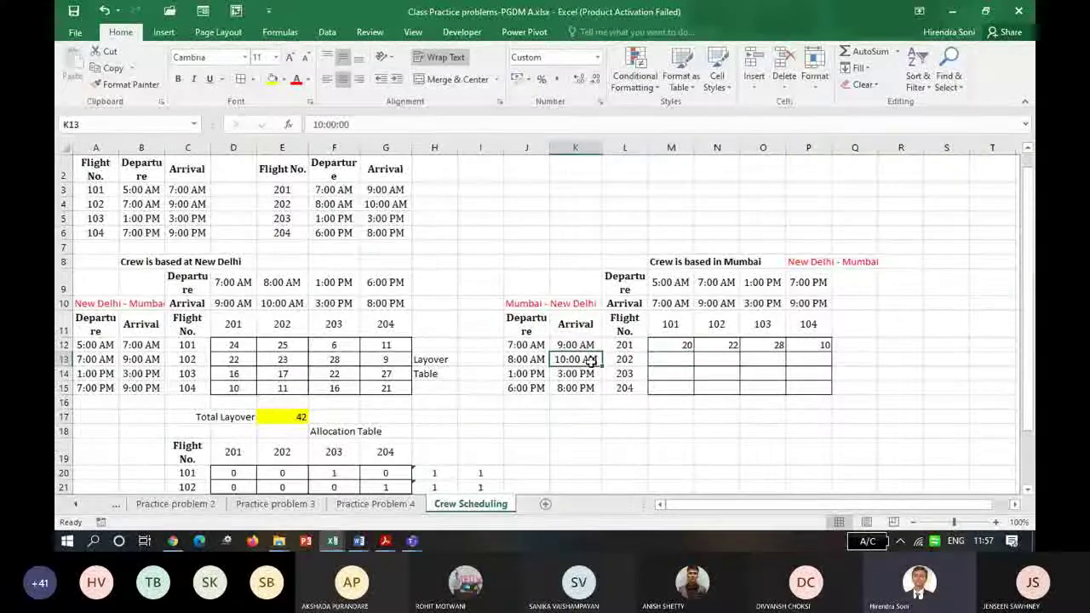
pyautogui.click(669, 286)
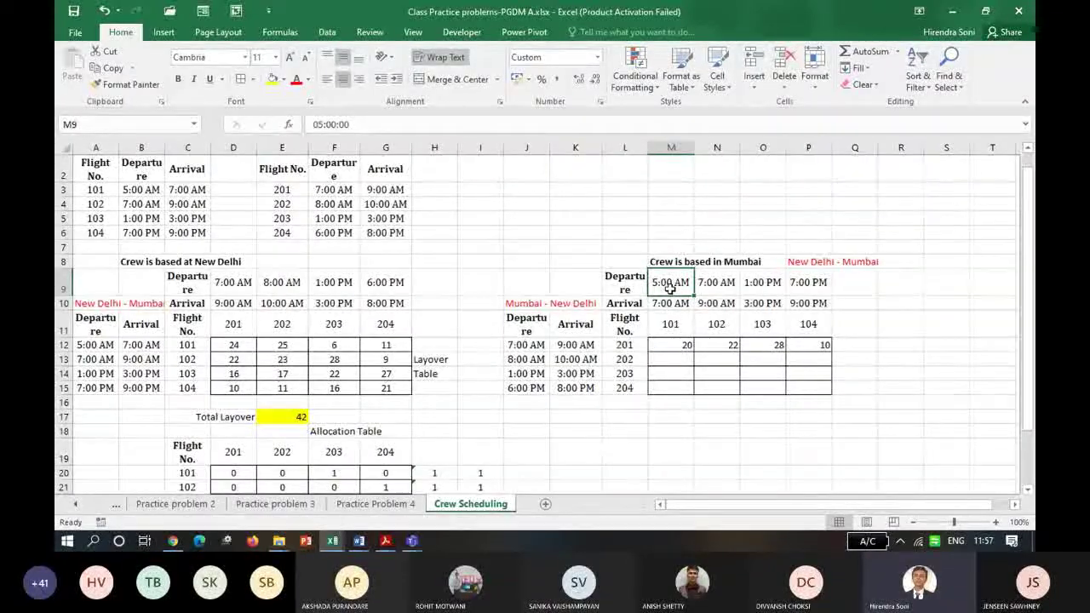
pyautogui.click(688, 359)
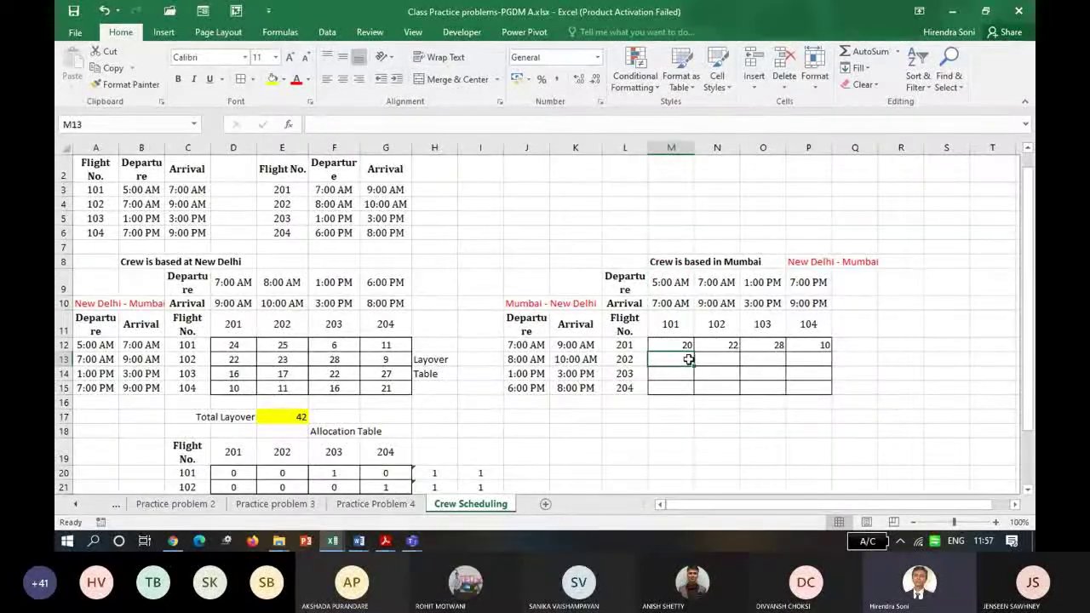
pyautogui.write('19')
pyautogui.press('Tab')
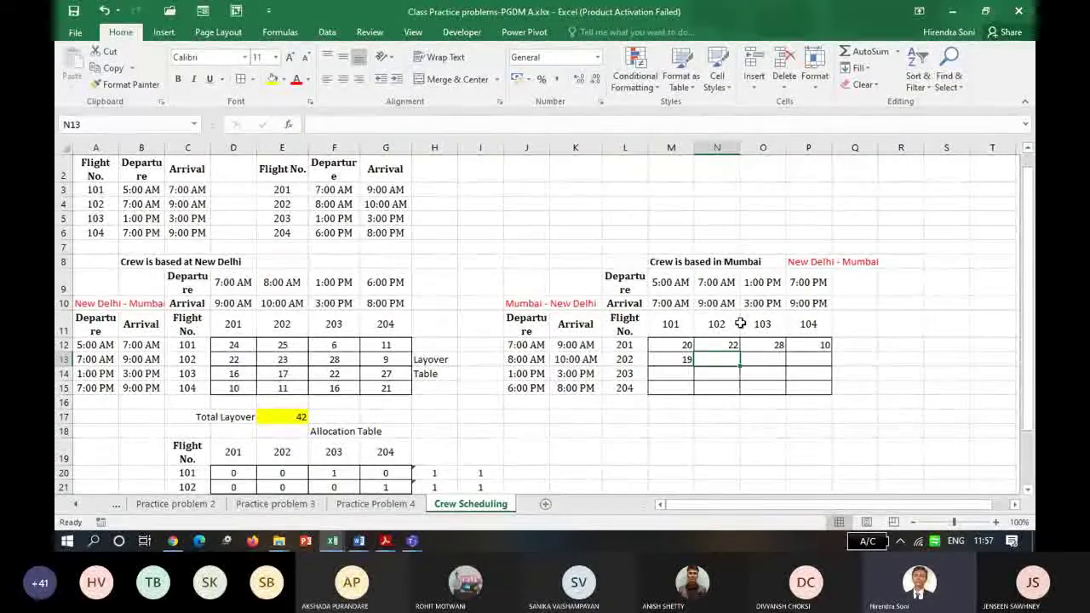
pyautogui.write('21')
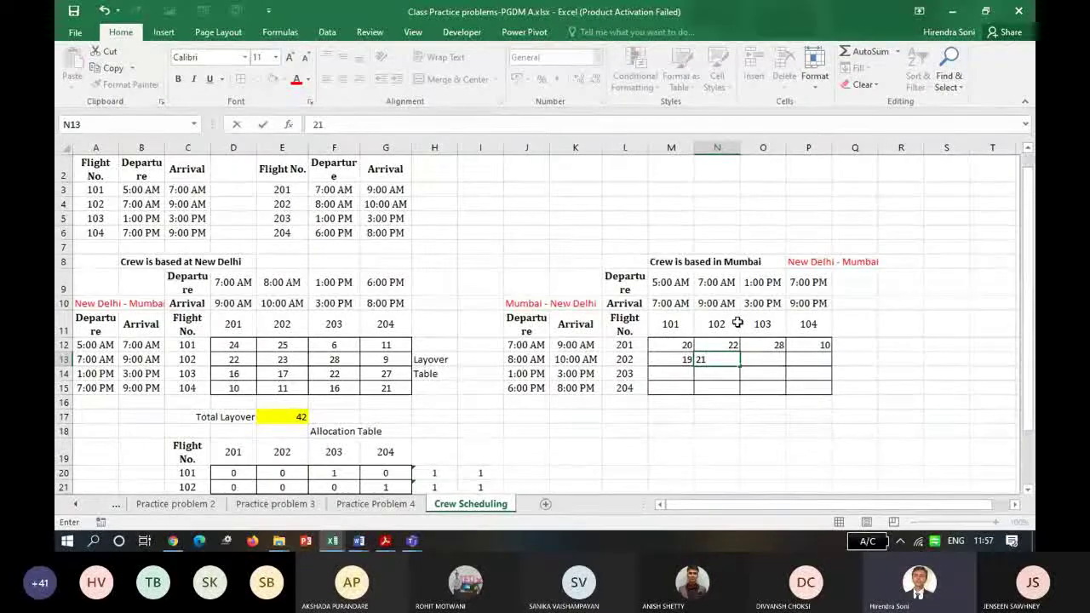
pyautogui.press('Tab')
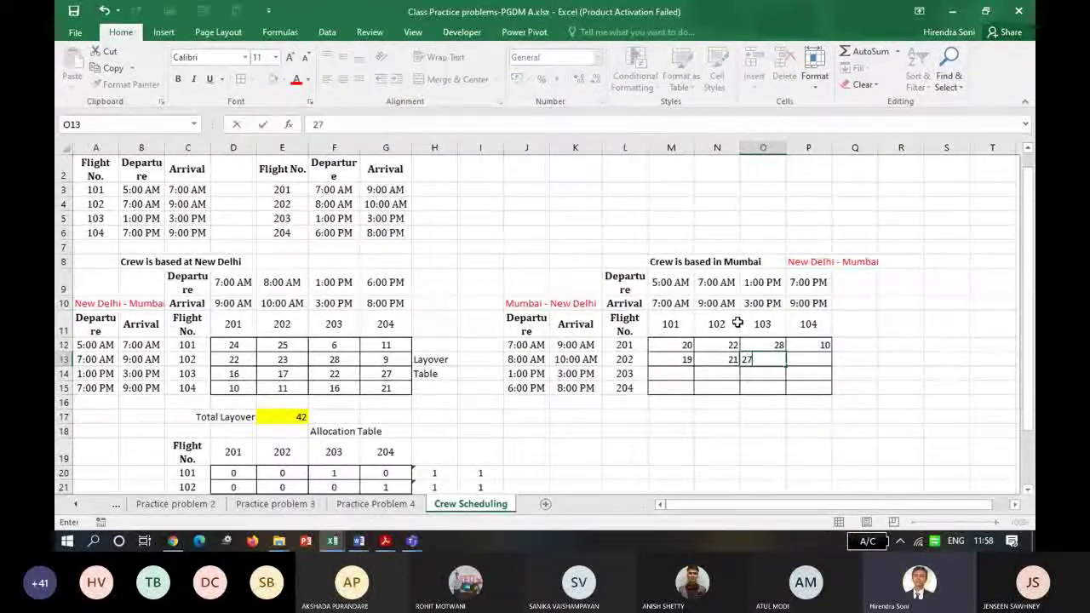
# Complete flight 202's layover row with 27 for flight 103 in O13 and 9 for flight 104 in P13.
pyautogui.hotkey('ctrl', 'Return')
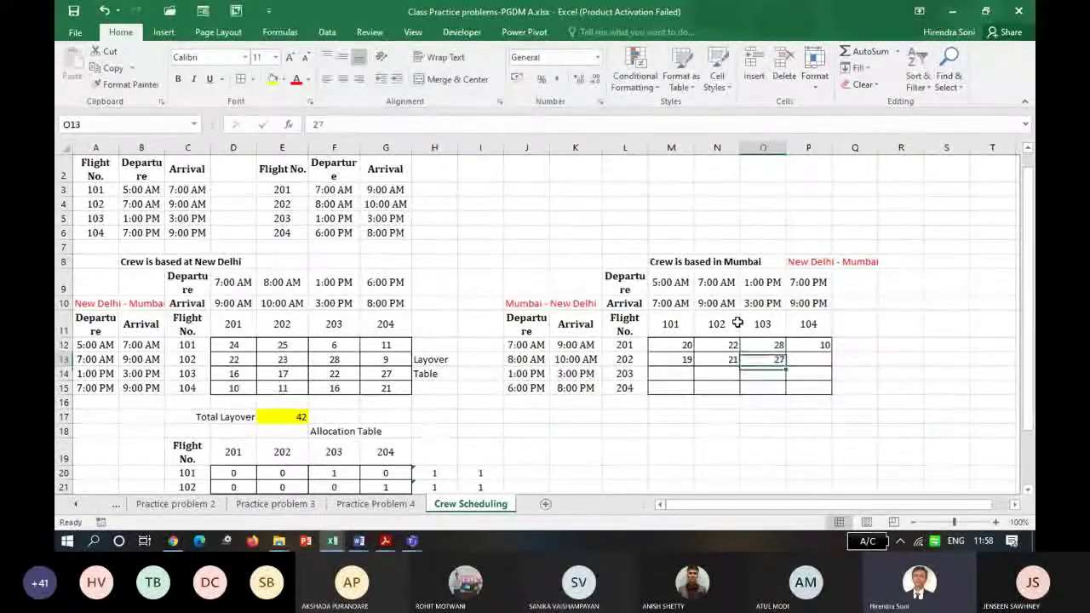
pyautogui.press('Right')
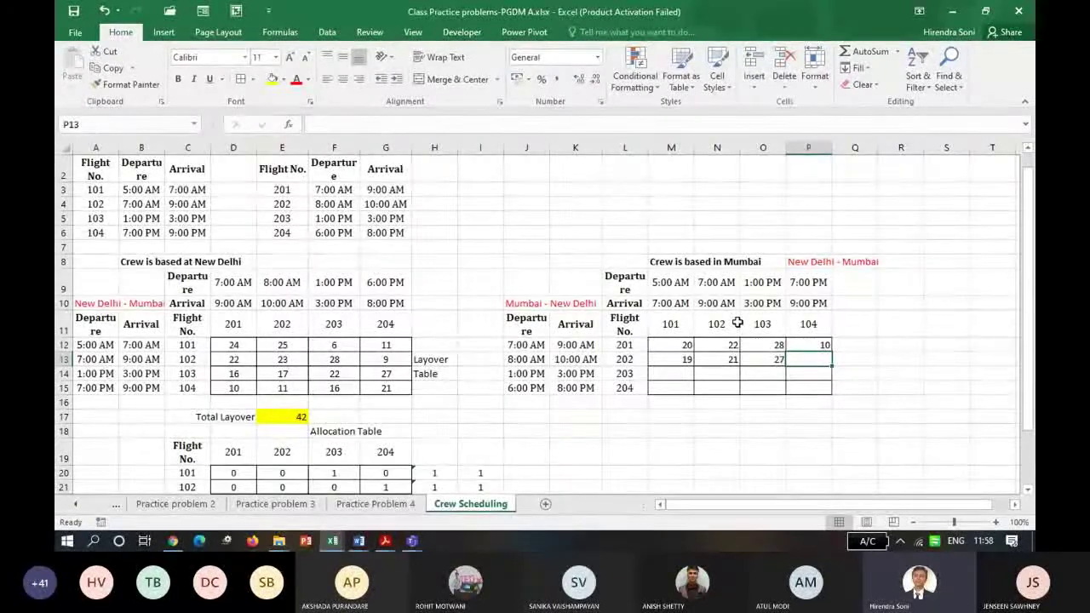
pyautogui.write('9')
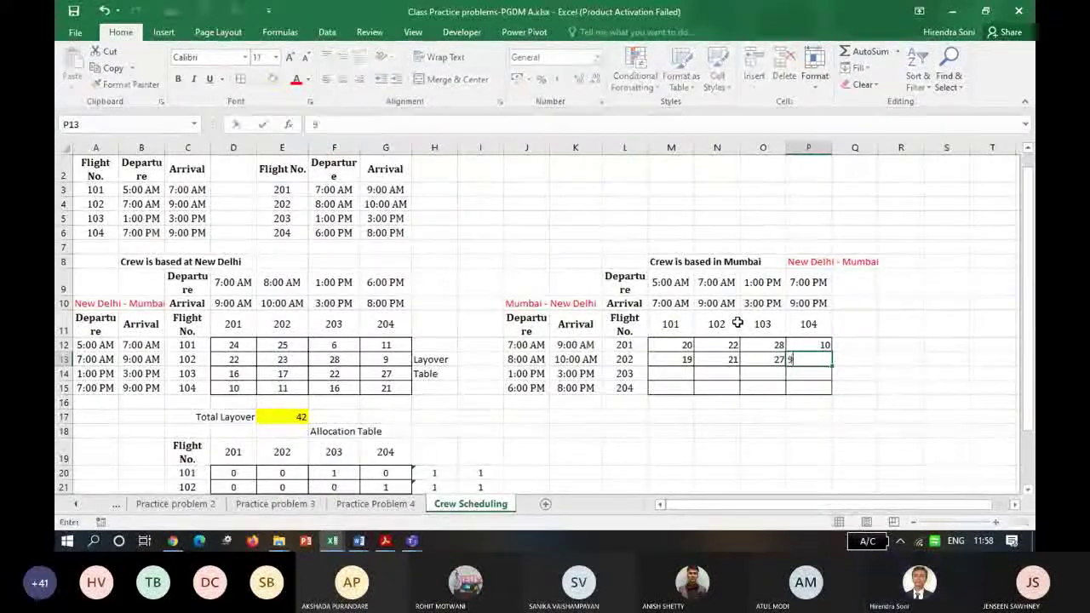
pyautogui.press('Left')
pyautogui.press('Left')
pyautogui.press('Left')
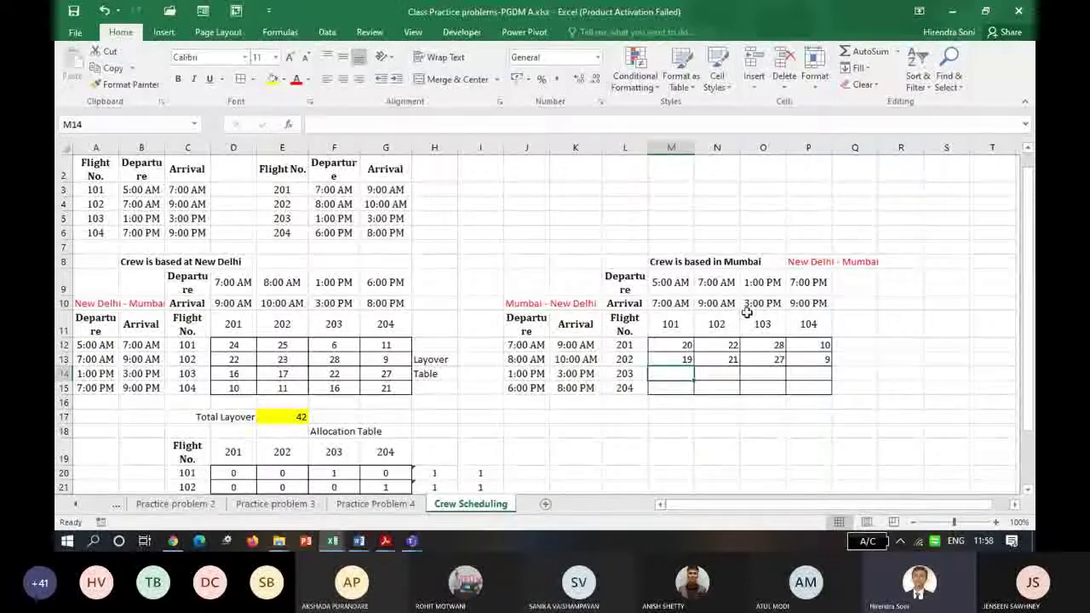
# Enter flight 203's layovers as 14 for flight 101 in M14 and 16 for flight 102 in N14.
pyautogui.click(577, 375)
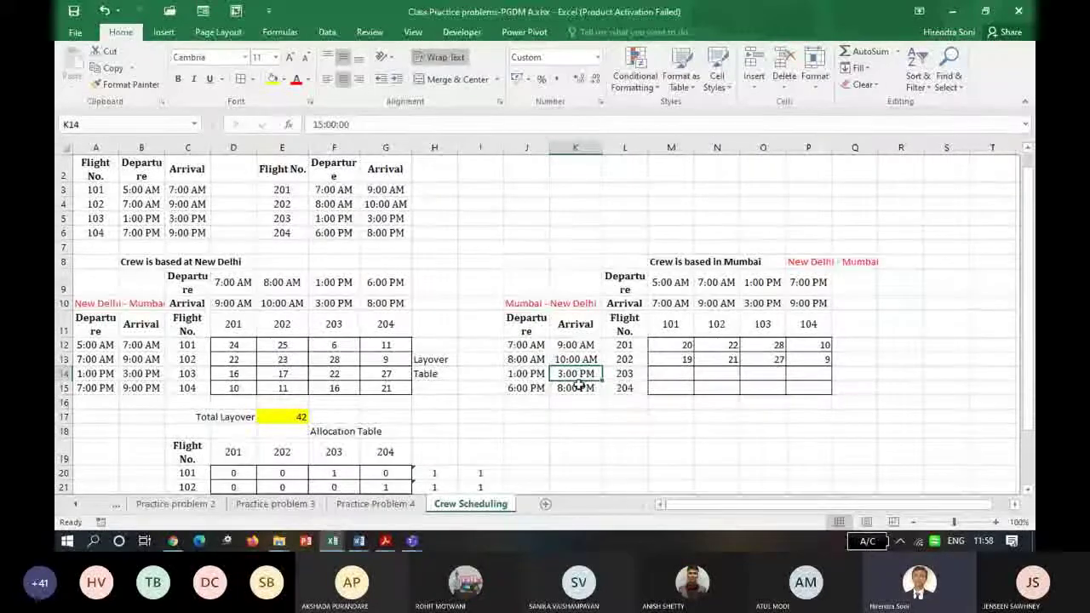
pyautogui.click(673, 375)
pyautogui.write('14')
pyautogui.press('Tab')
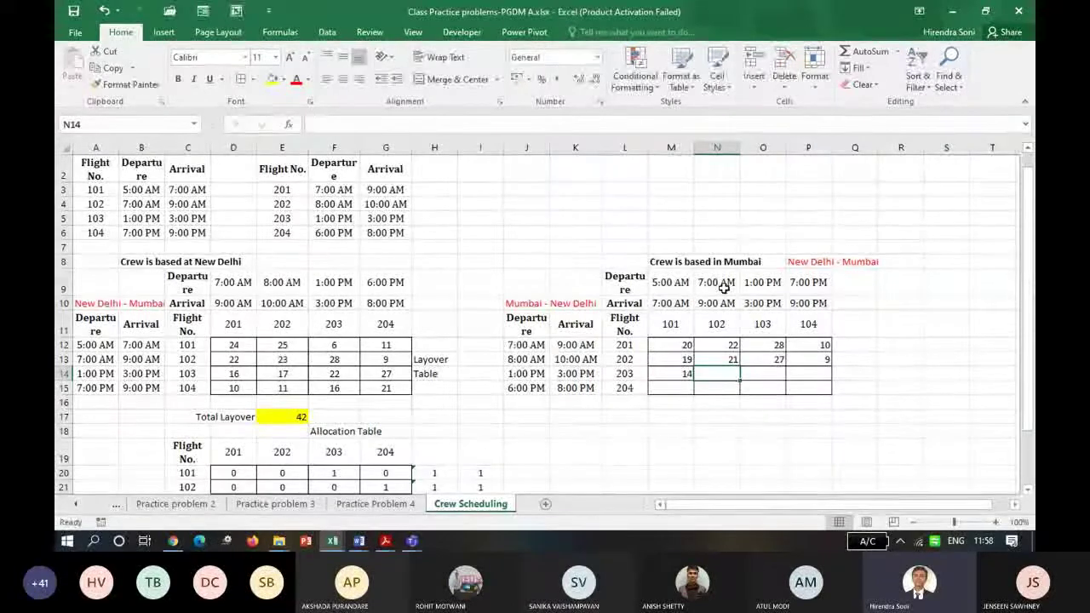
pyautogui.write('16')
pyautogui.press('Tab')
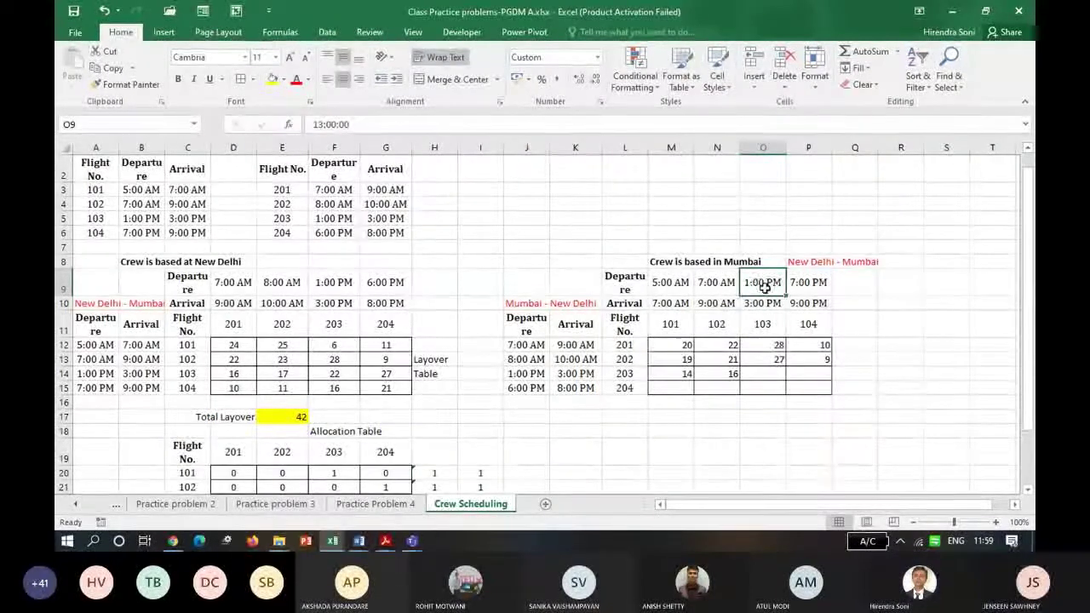
pyautogui.write('22')
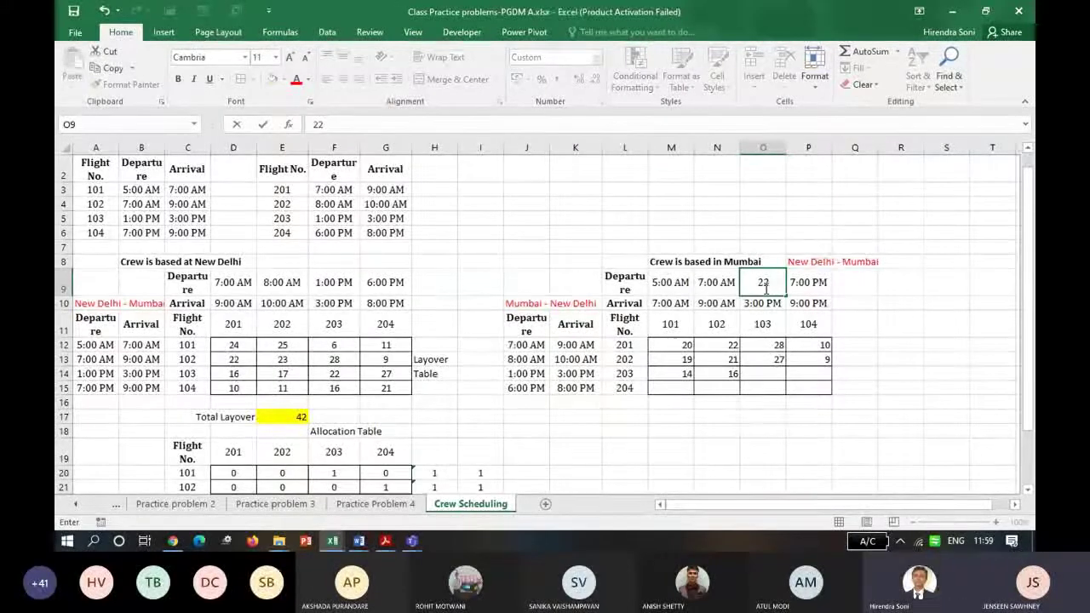
pyautogui.press('Escape')
pyautogui.press('Down')
pyautogui.press('Down')
pyautogui.press('Down')
pyautogui.press('Down')
pyautogui.press('Down')
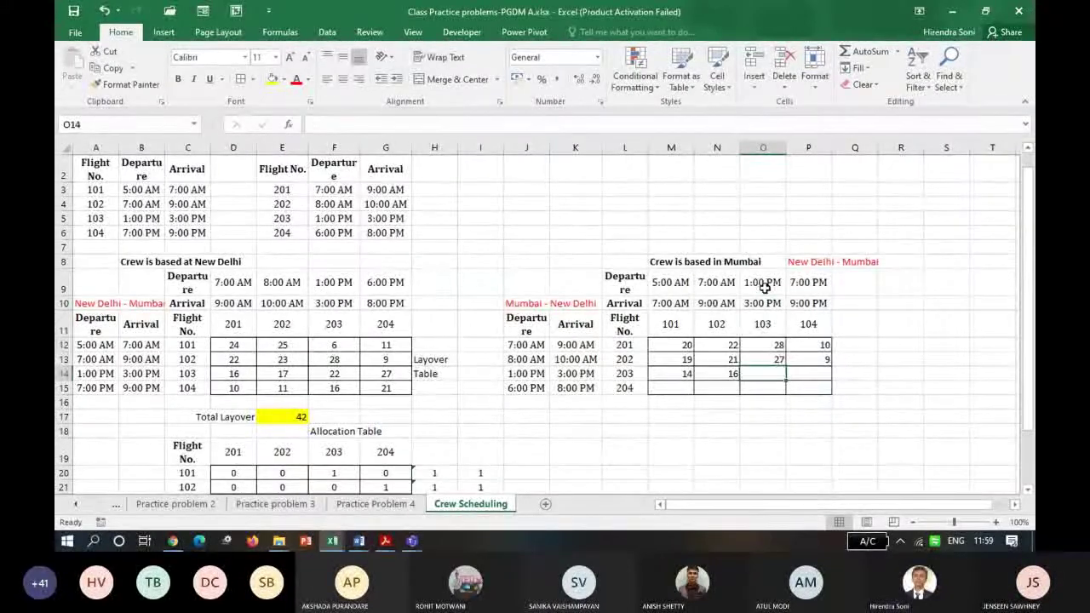
# Complete flight 203's layover row with 22 for flight 103 in O14 and 28 for flight 104 in P14.
pyautogui.write('22')
pyautogui.press('Tab')
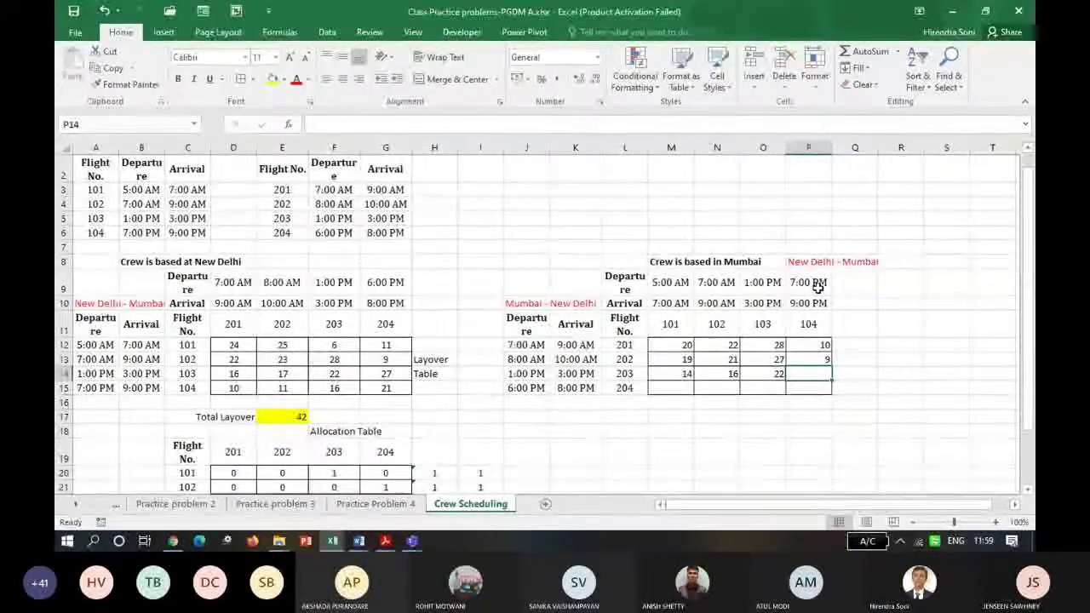
pyautogui.write('28')
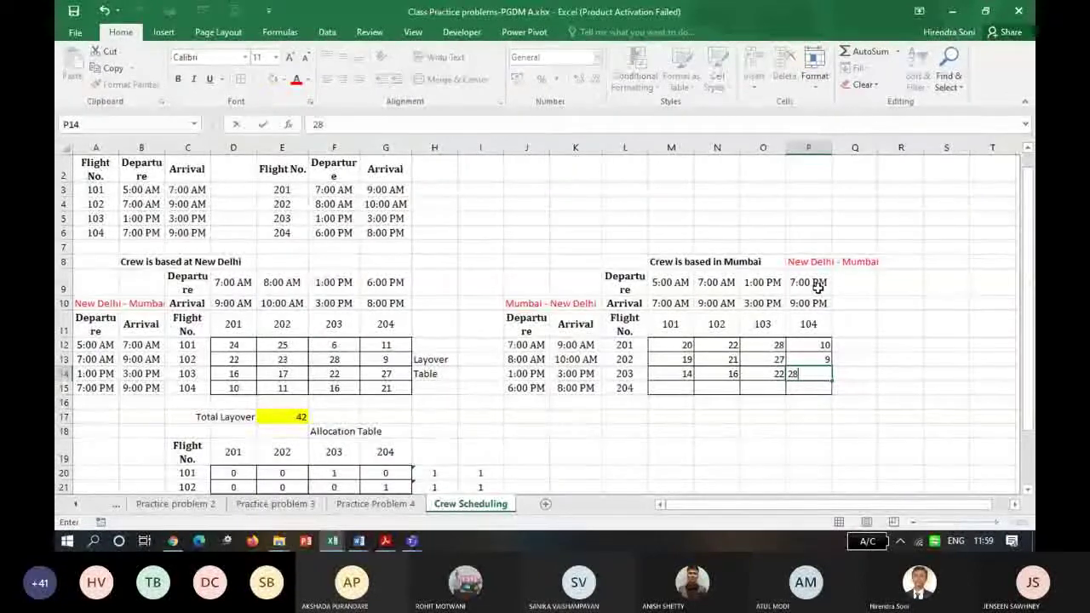
pyautogui.press('Return')
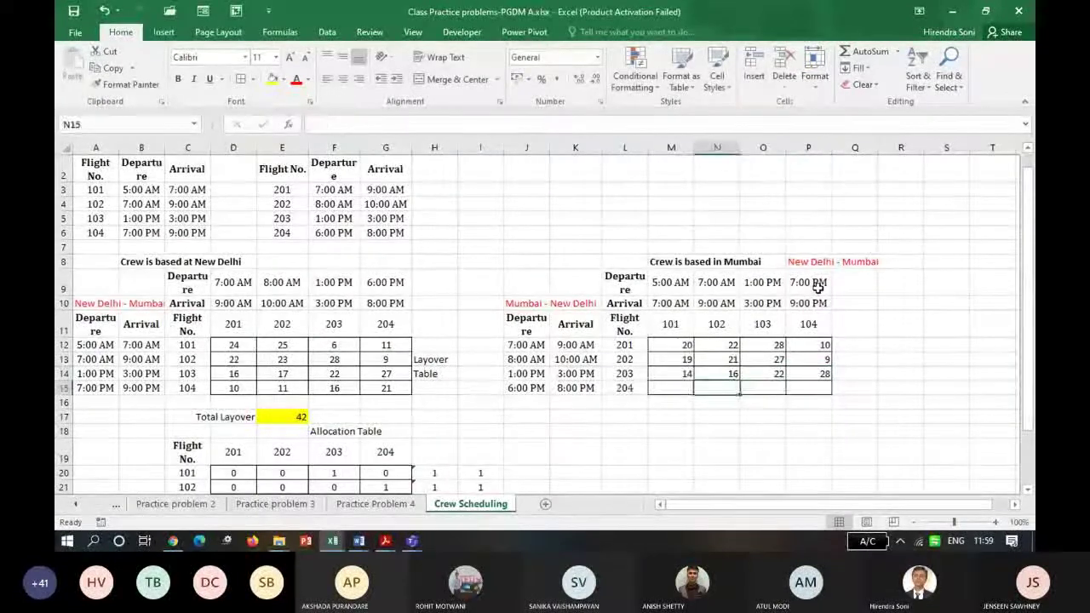
# Enter flight 204's layovers as 9 for flight 101 in M15 and 11 for flight 102 in N15.
pyautogui.press('Right')
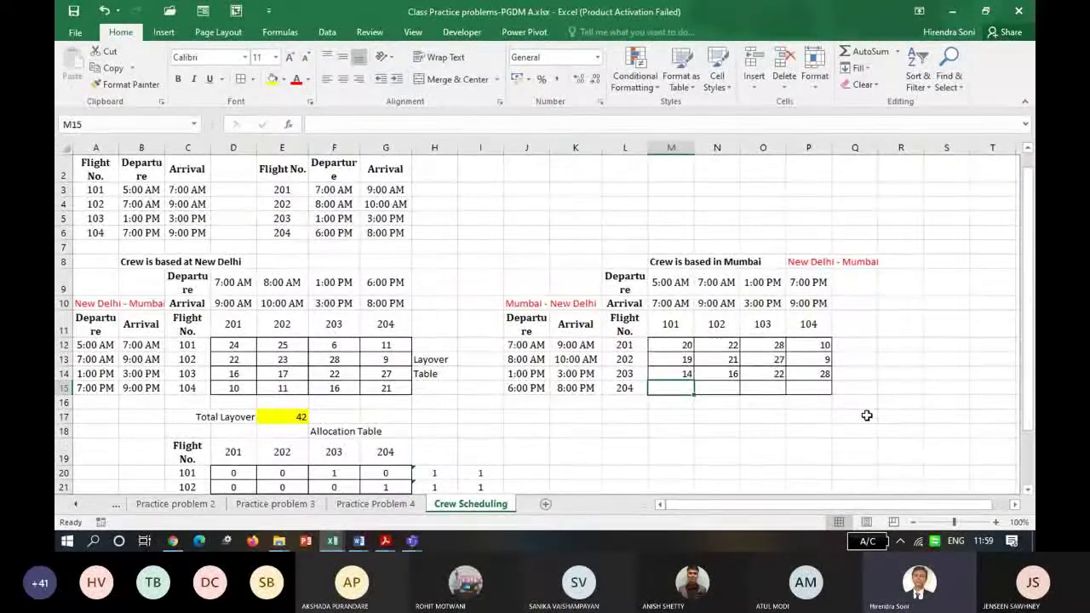
pyautogui.write('9')
pyautogui.press('Tab')
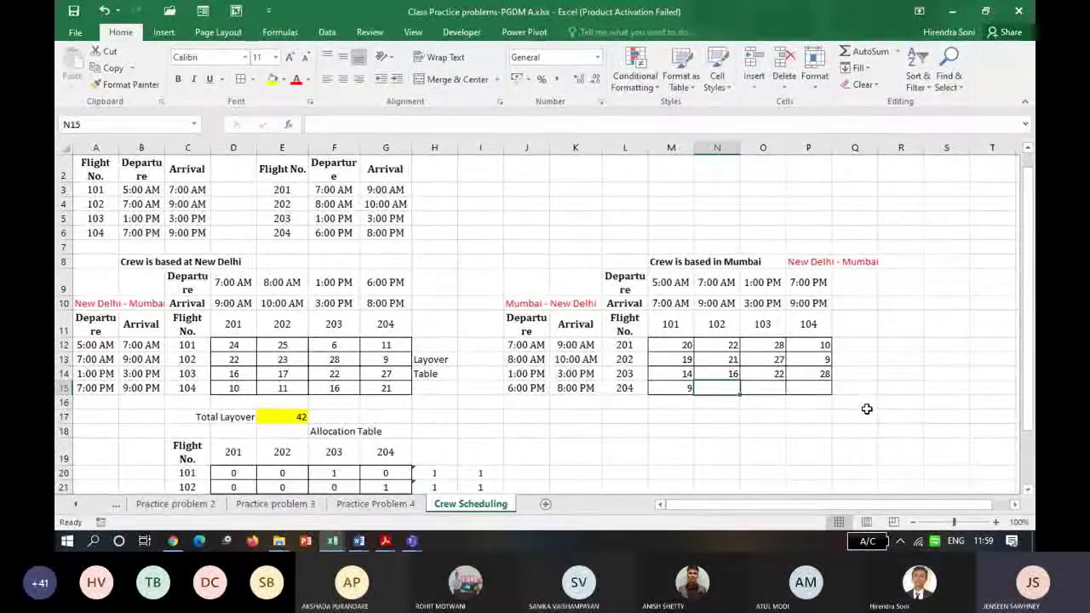
pyautogui.write('11')
pyautogui.press('Tab')
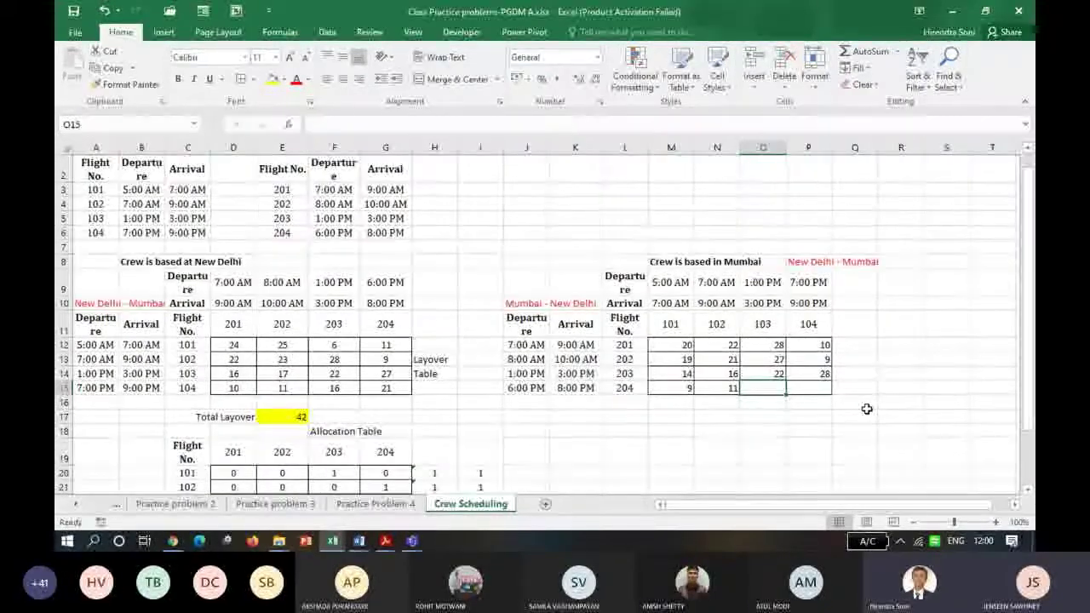
# Enter 17 and 23 in O15 and P15 as flight 204's layovers, and centre the values in M12:P15.
pyautogui.write('17')
pyautogui.press('Tab')
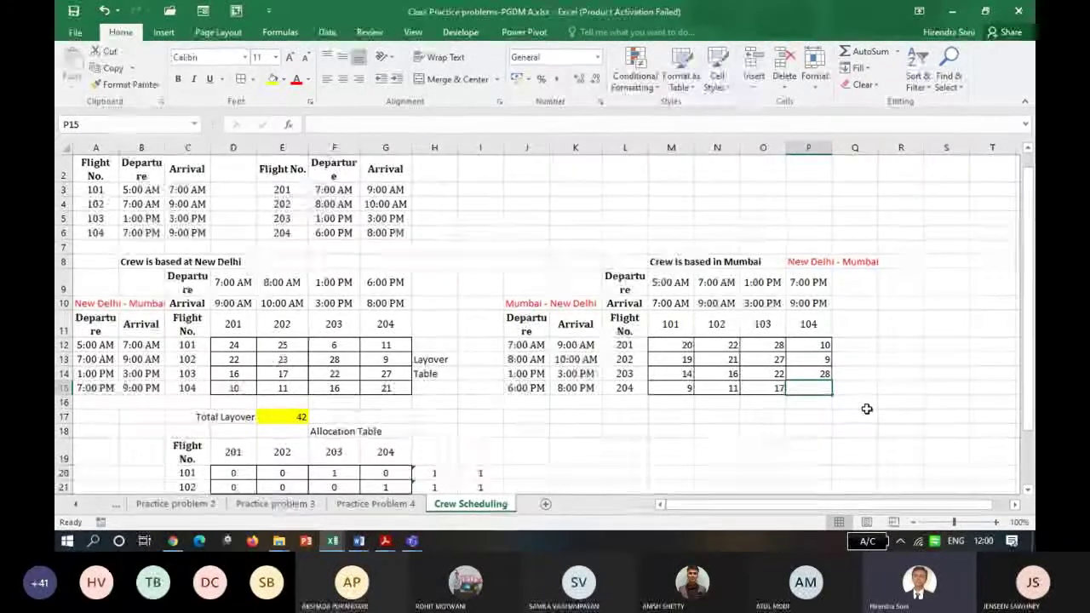
pyautogui.write('23')
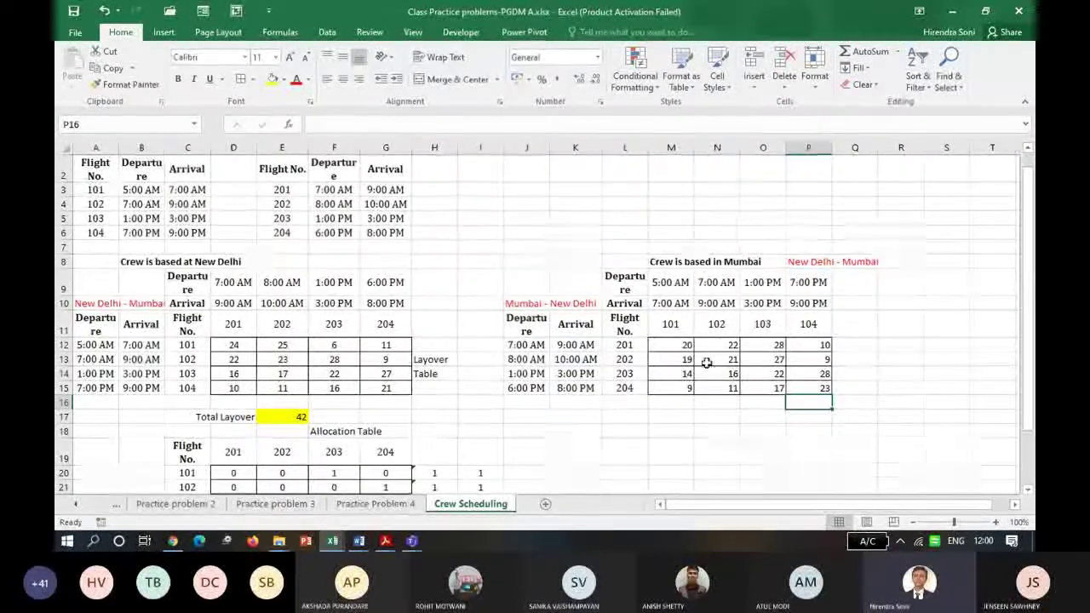
pyautogui.moveTo(678, 350); pyautogui.dragTo(810, 387)
pyautogui.click(342, 79)
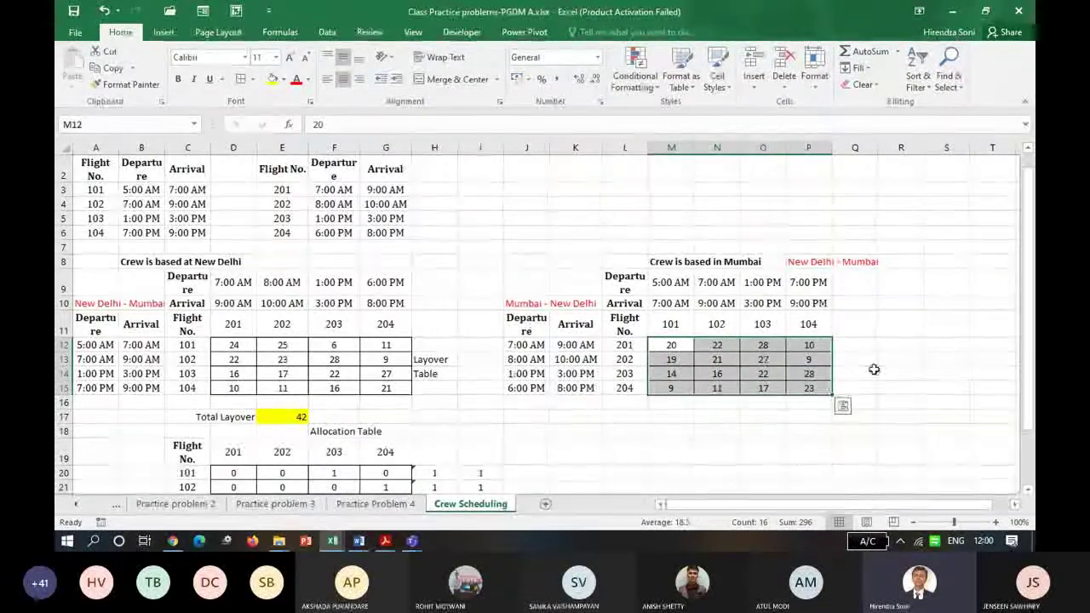
# Copy the Mumbai layover table with its flight number headers from L11:P15 to L19:P23.
pyautogui.scroll(-1, 1029, 341)
pyautogui.scroll(-1, 1033, 344)
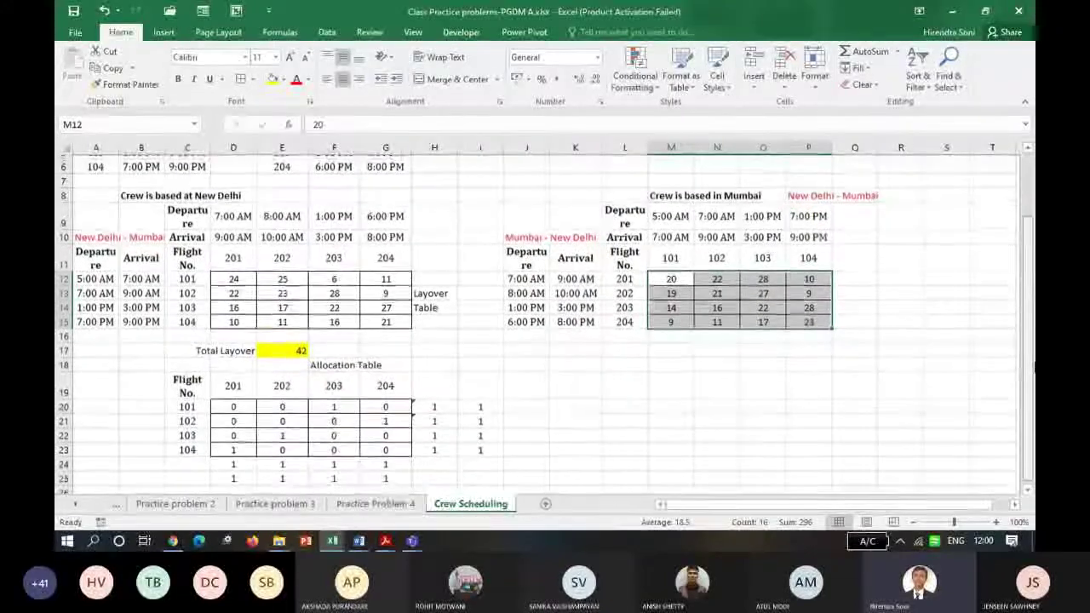
pyautogui.moveTo(624, 253); pyautogui.dragTo(800, 325)
pyautogui.hotkey('ctrl', 'c')
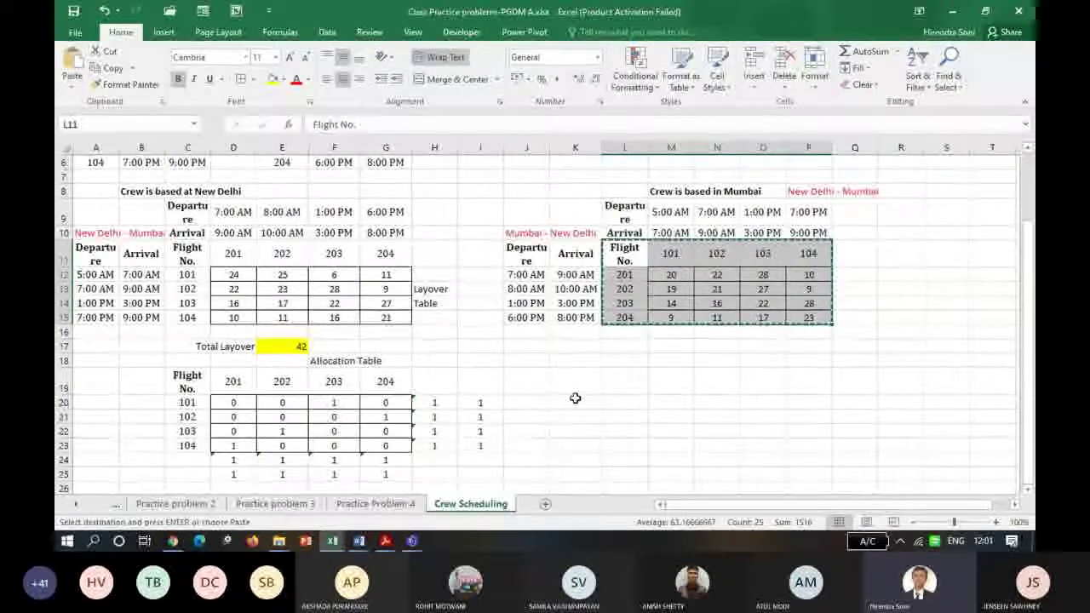
pyautogui.click(587, 385)
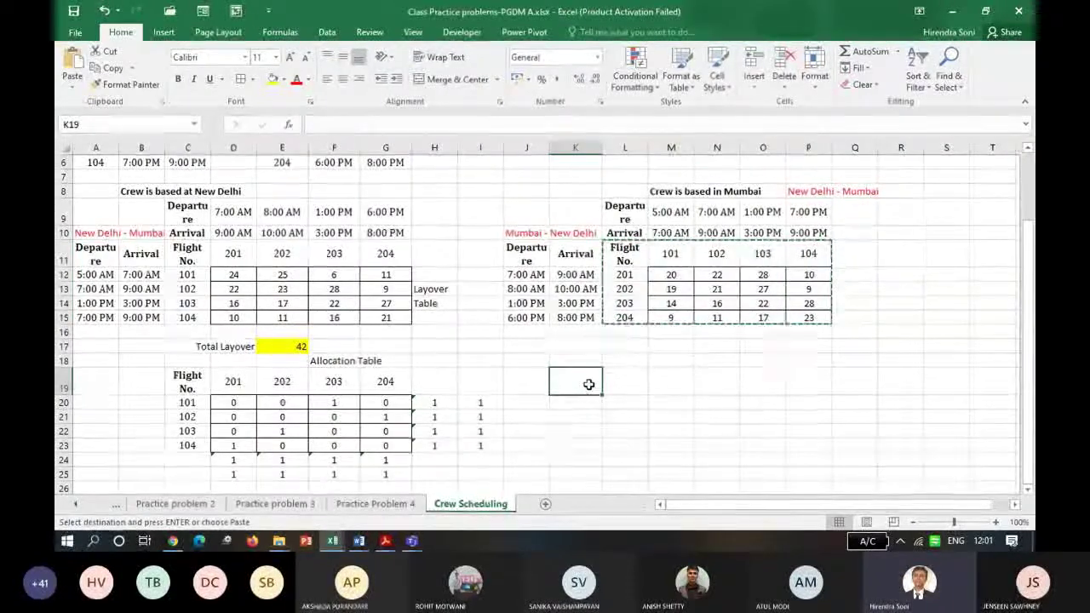
pyautogui.press('Return')
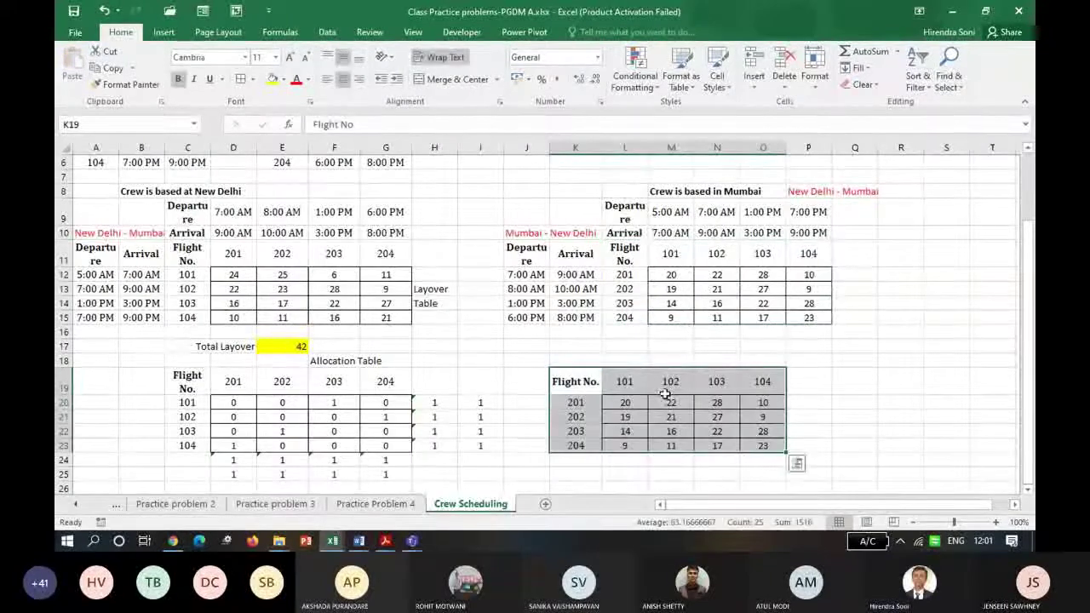
pyautogui.click(627, 404)
pyautogui.moveTo(566, 385); pyautogui.dragTo(778, 457)
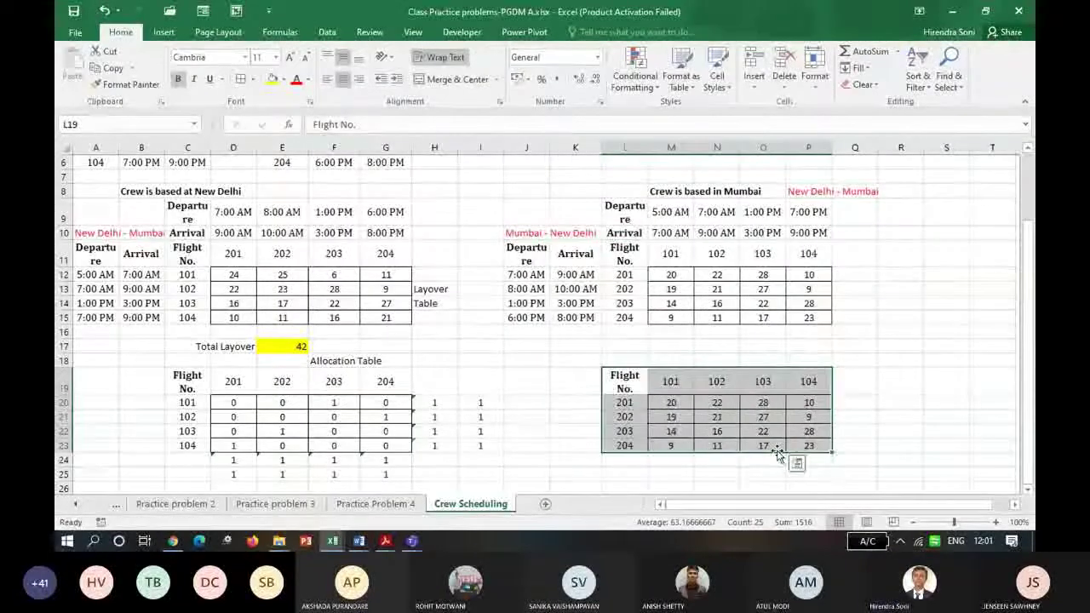
# Clear the copied layover values from M20:P23 and fill cell N17 with yellow.
pyautogui.click(672, 404)
pyautogui.moveTo(672, 403); pyautogui.dragTo(810, 447)
pyautogui.press('Delete')
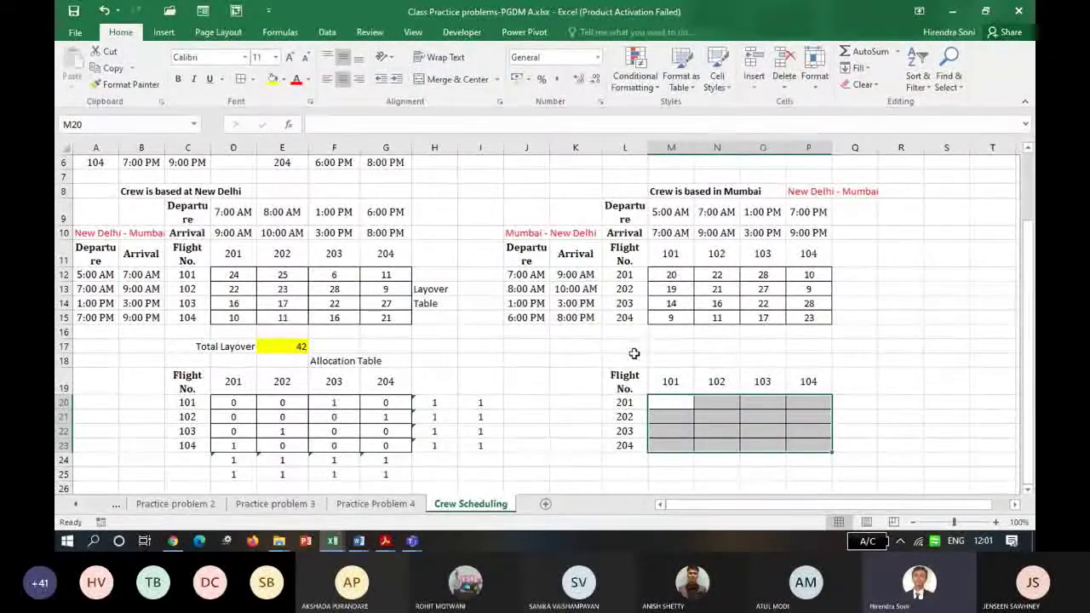
pyautogui.click(709, 352)
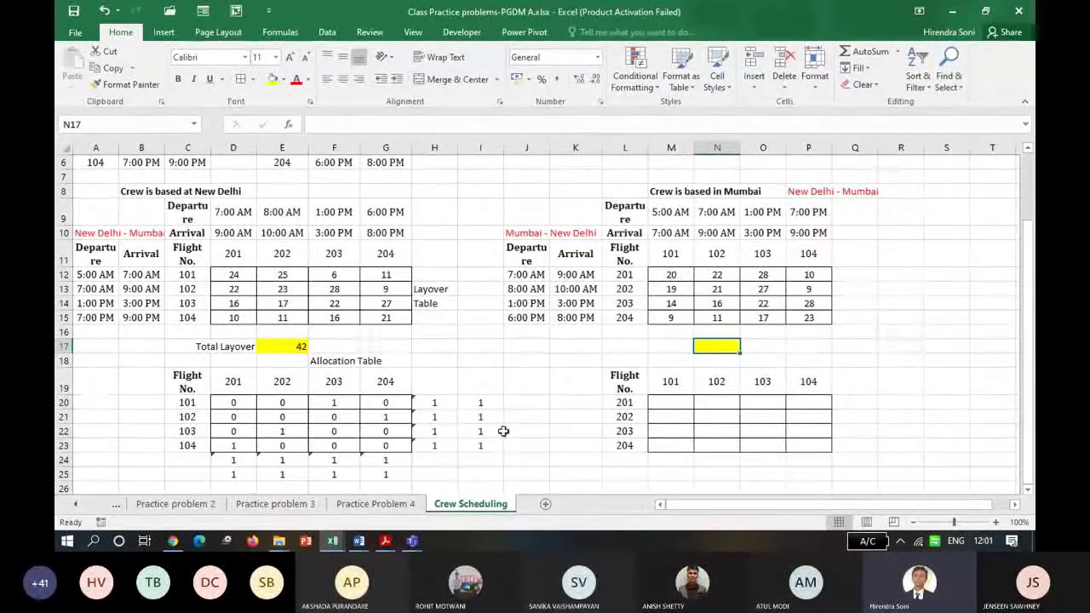
# Copy the New Delhi row sums and required values H20:I23 to Q20:R23 and check the pasted SUM formula.
pyautogui.moveTo(434, 406); pyautogui.dragTo(468, 443)
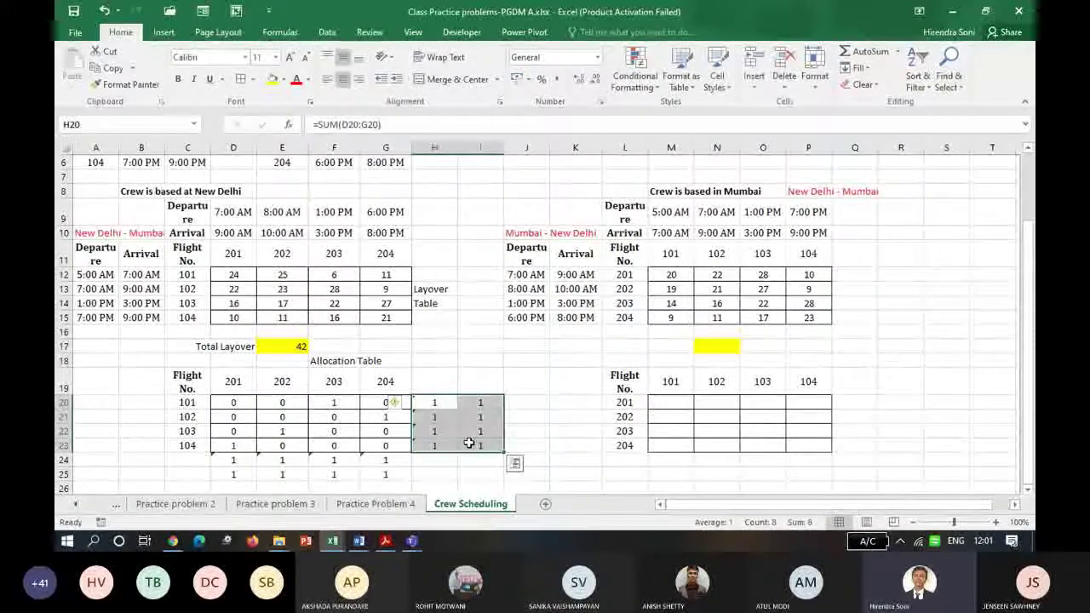
pyautogui.click(869, 402)
pyautogui.hotkey('ctrl', 'v')
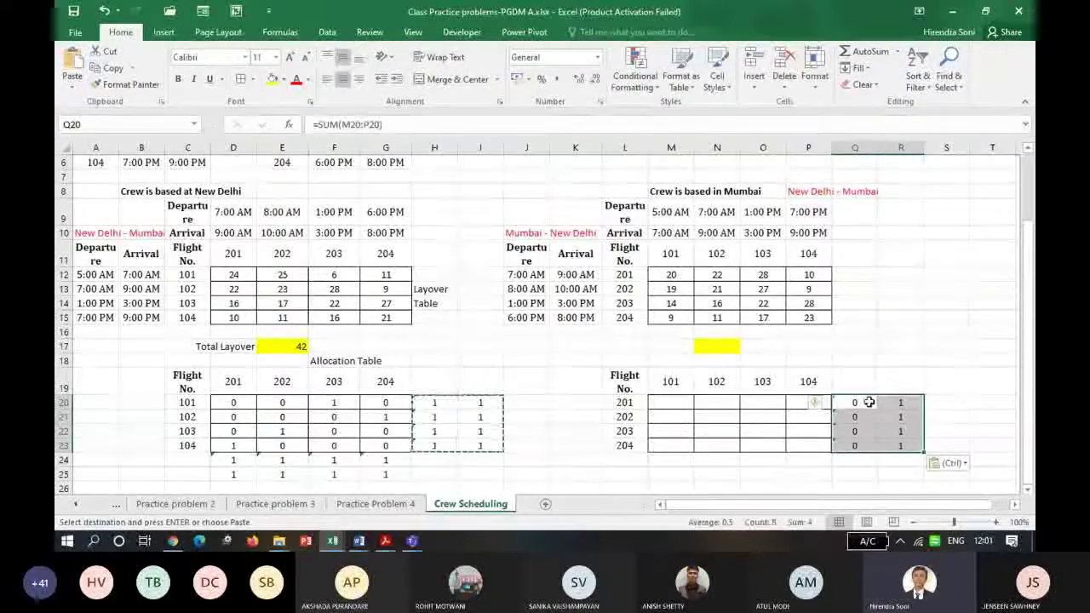
pyautogui.doubleClick(862, 402)
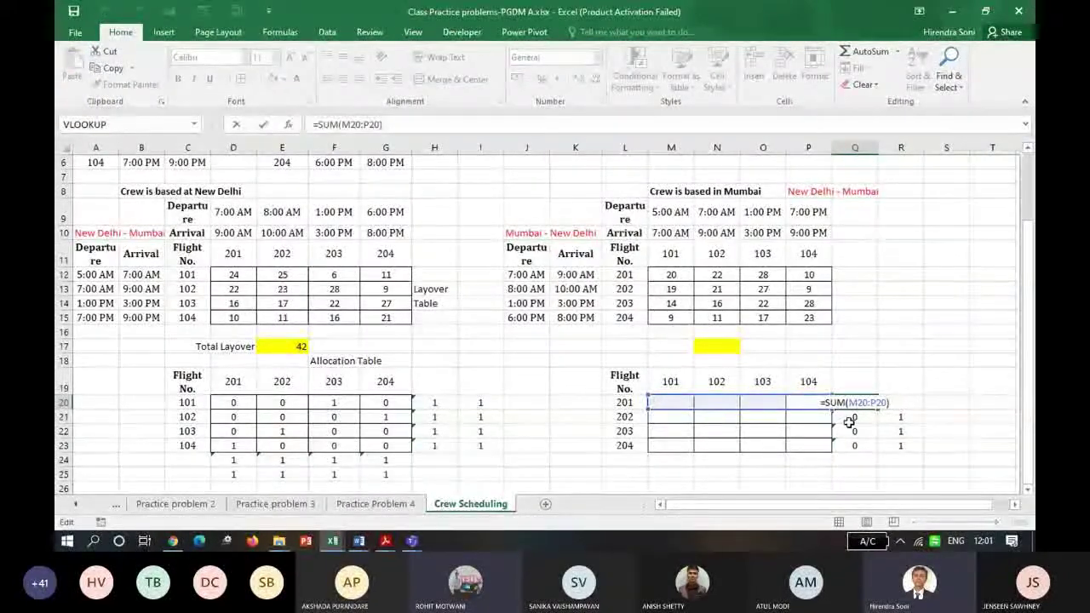
pyautogui.press('Escape')
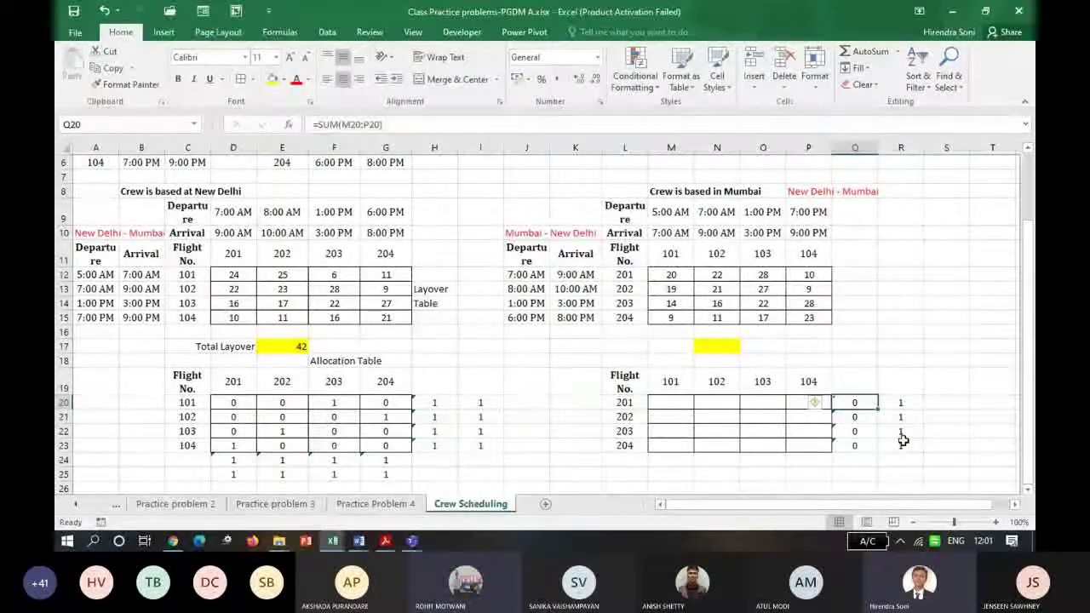
pyautogui.click(491, 405)
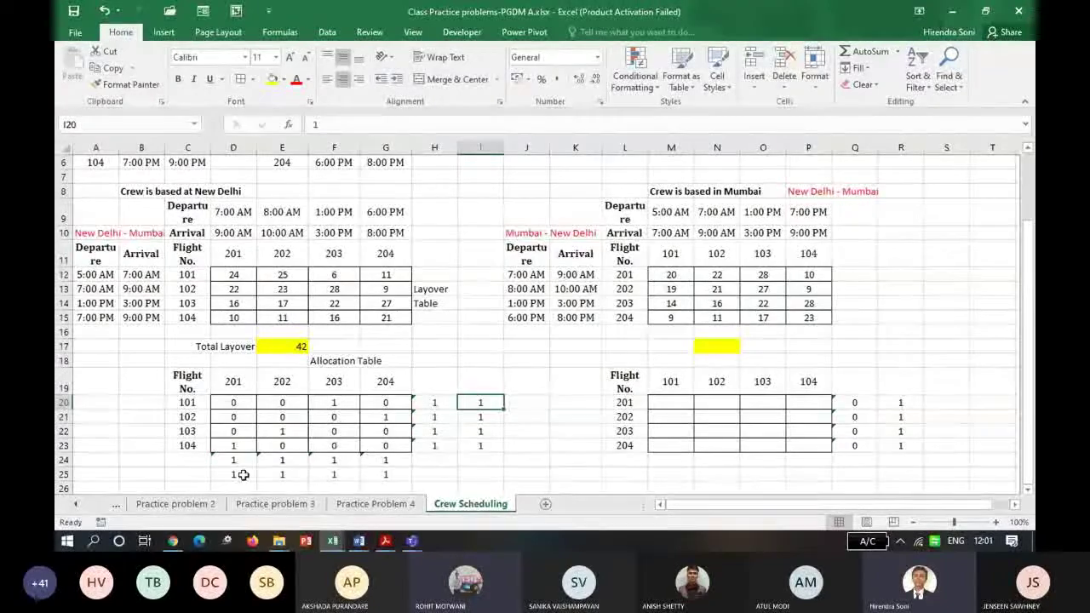
# Copy the New Delhi column sums and required values D24:G25 to M24:P25 under the Mumbai allocation table.
pyautogui.moveTo(237, 463); pyautogui.dragTo(382, 475)
pyautogui.hotkey('ctrl', 'c')
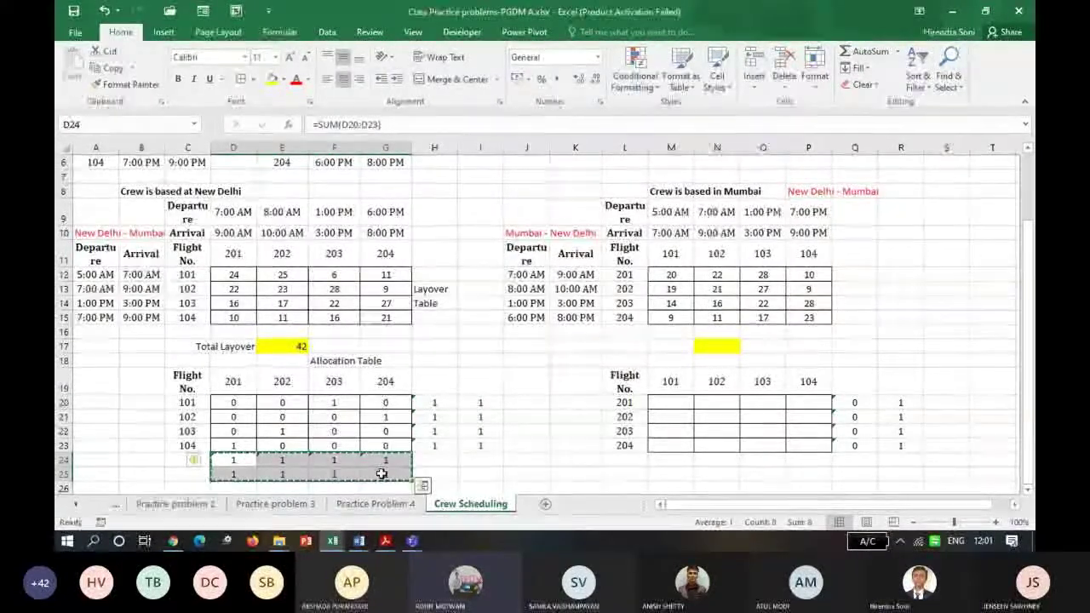
pyautogui.click(681, 462)
pyautogui.hotkey('ctrl', 'v')
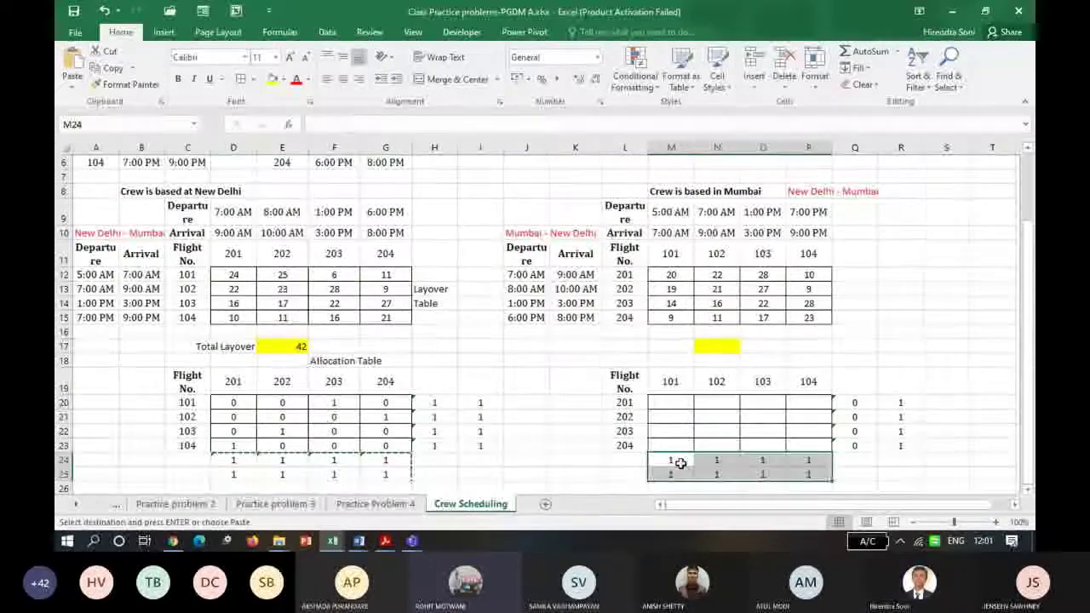
pyautogui.click(872, 432)
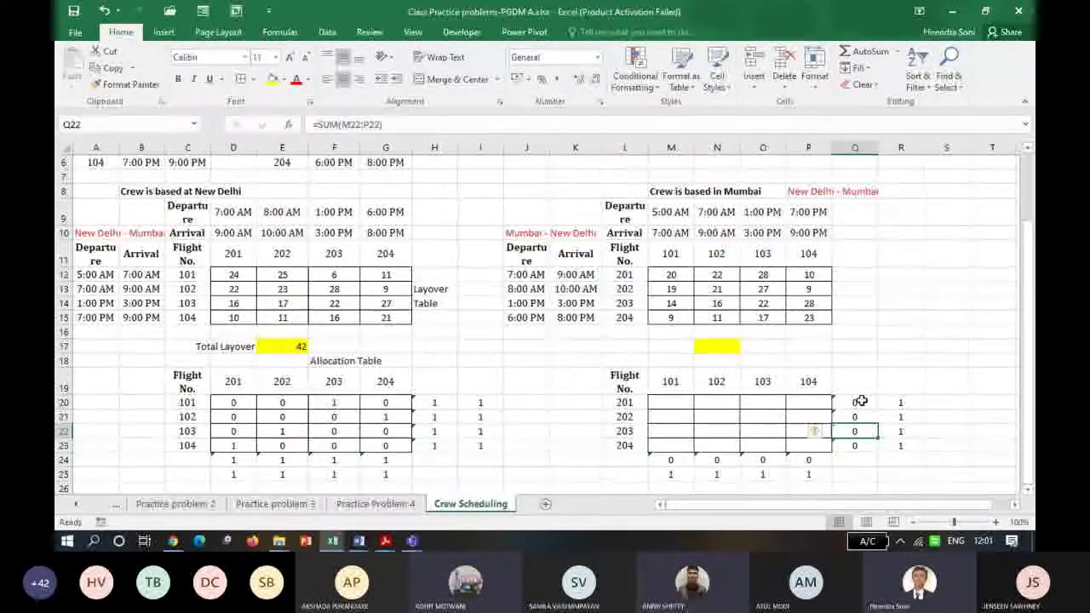
pyautogui.click(717, 347)
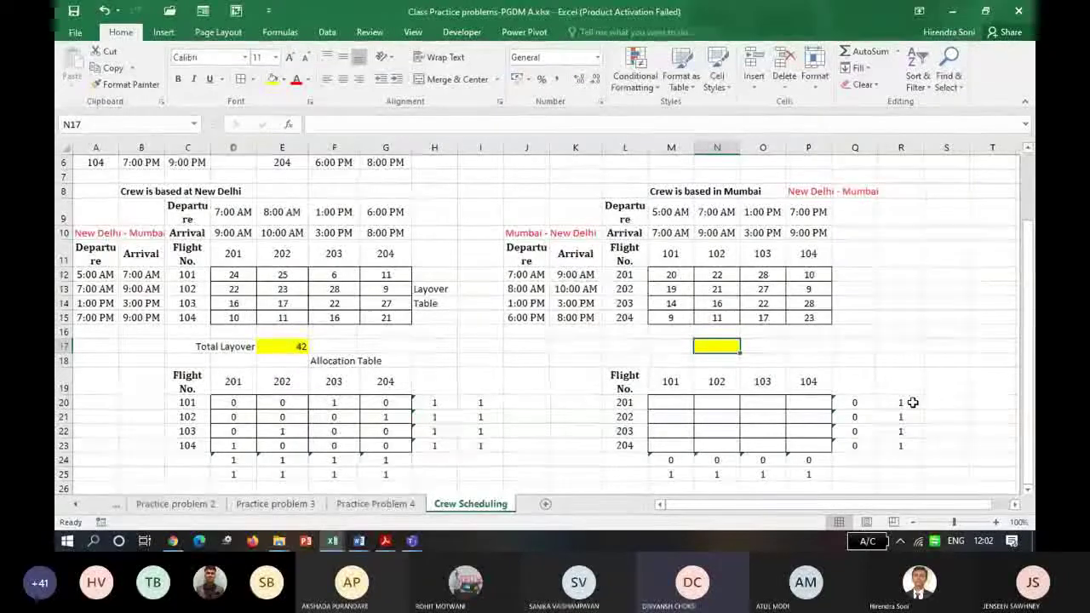
# Clear the pasted sums and required values from Q20:R23 and M24:P25.
pyautogui.moveTo(859, 402); pyautogui.dragTo(896, 445)
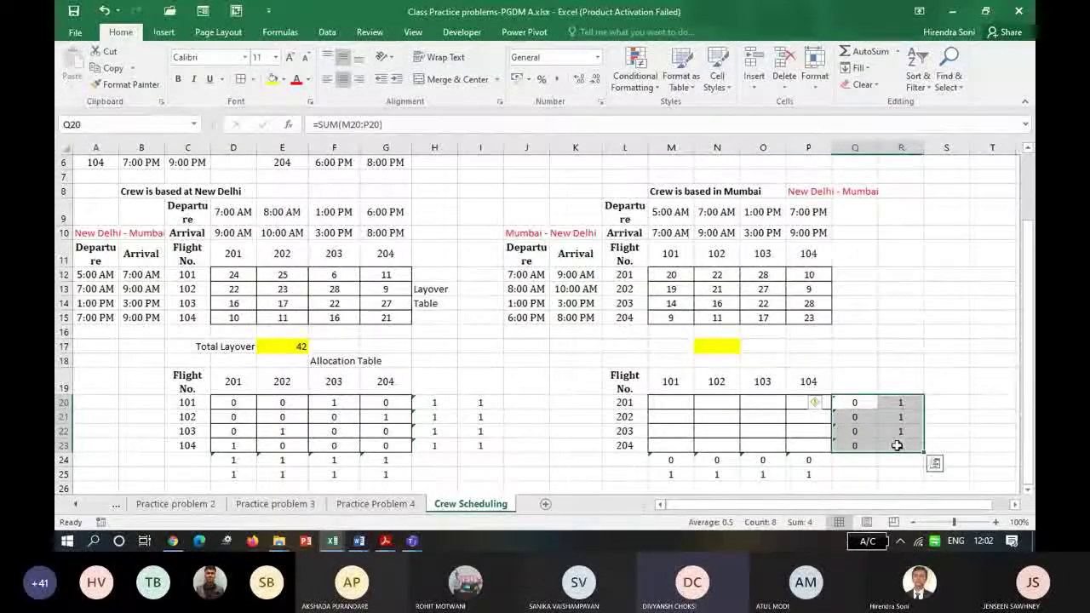
pyautogui.press('Delete')
pyautogui.moveTo(683, 465); pyautogui.dragTo(811, 483)
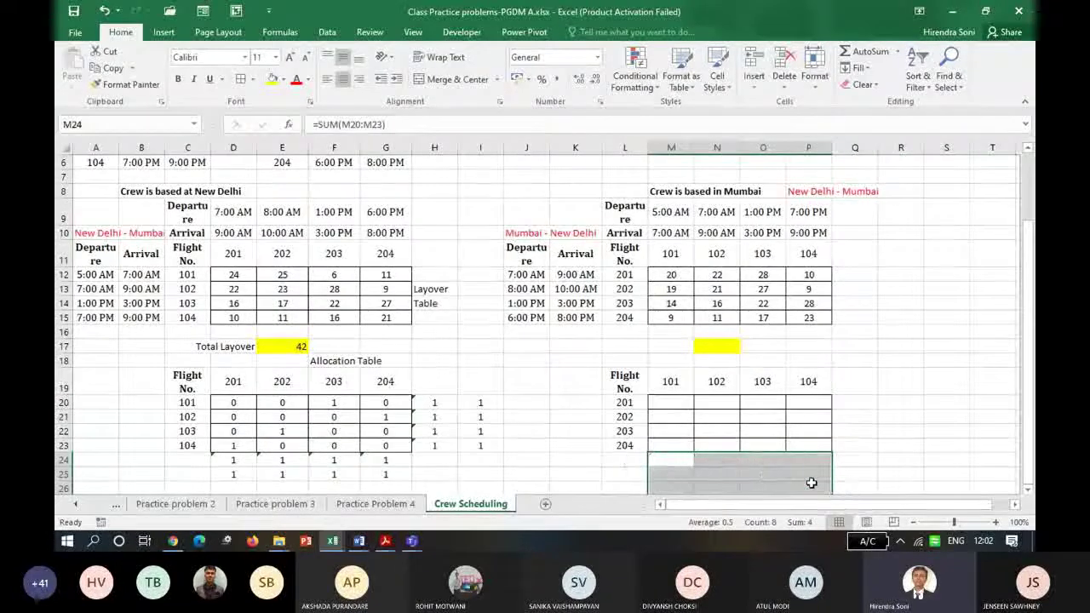
pyautogui.press('Delete')
# Enter =SUM(M20:P20) in Q20 and fill the row sum formula to Q23.
pyautogui.click(857, 402)
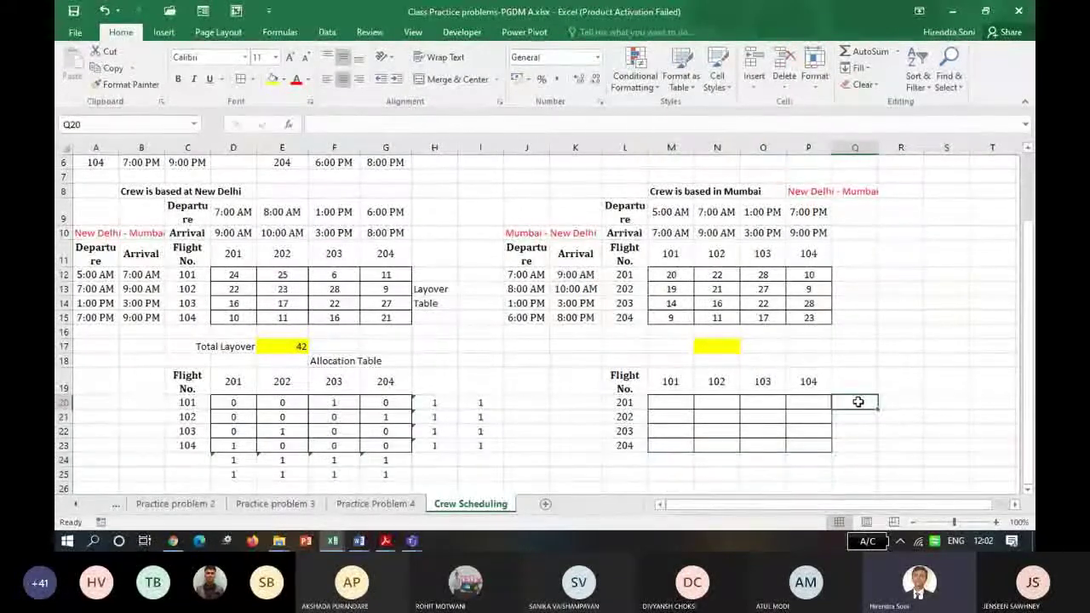
pyautogui.write('=SUM(')
pyautogui.press('Left')
pyautogui.hotkey('shift', 'Left')
pyautogui.hotkey('shift', 'Left')
pyautogui.hotkey('shift', 'Left')
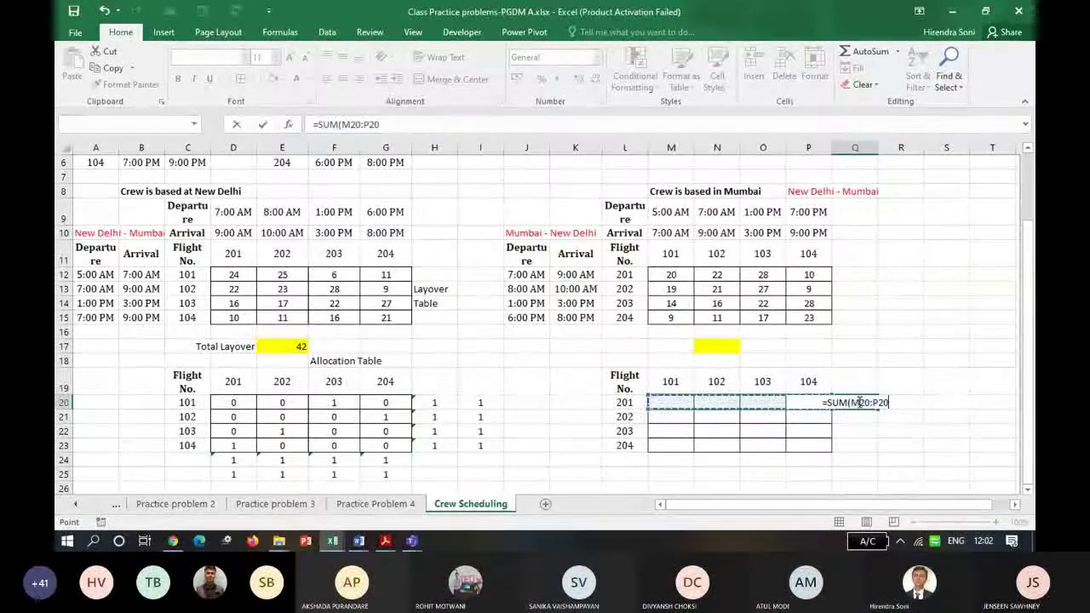
pyautogui.hotkey('ctrl', 'Return')
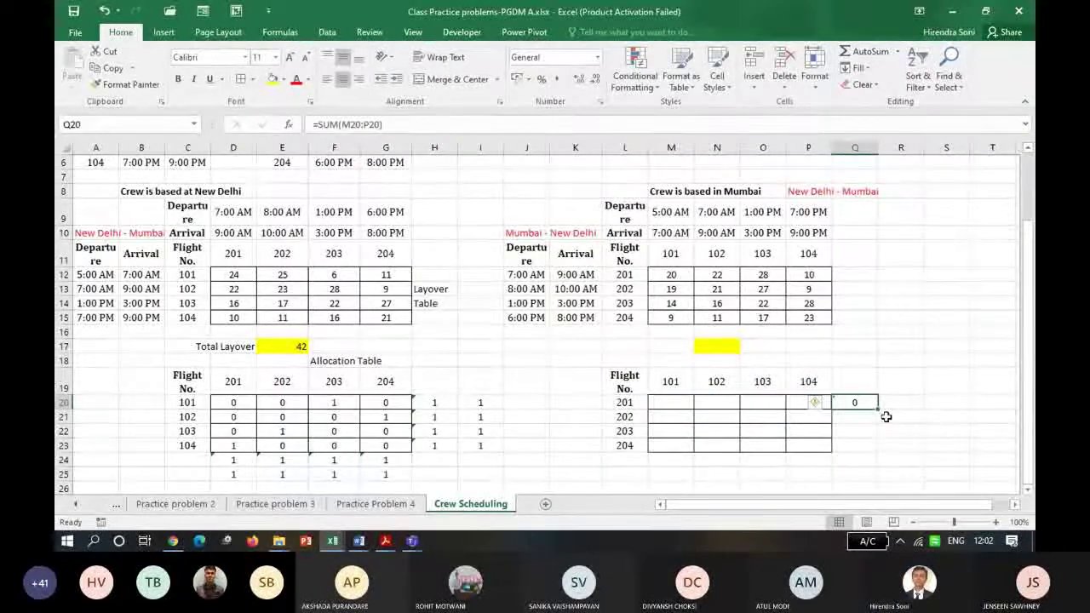
pyautogui.moveTo(879, 446); pyautogui.dragTo(880, 450)
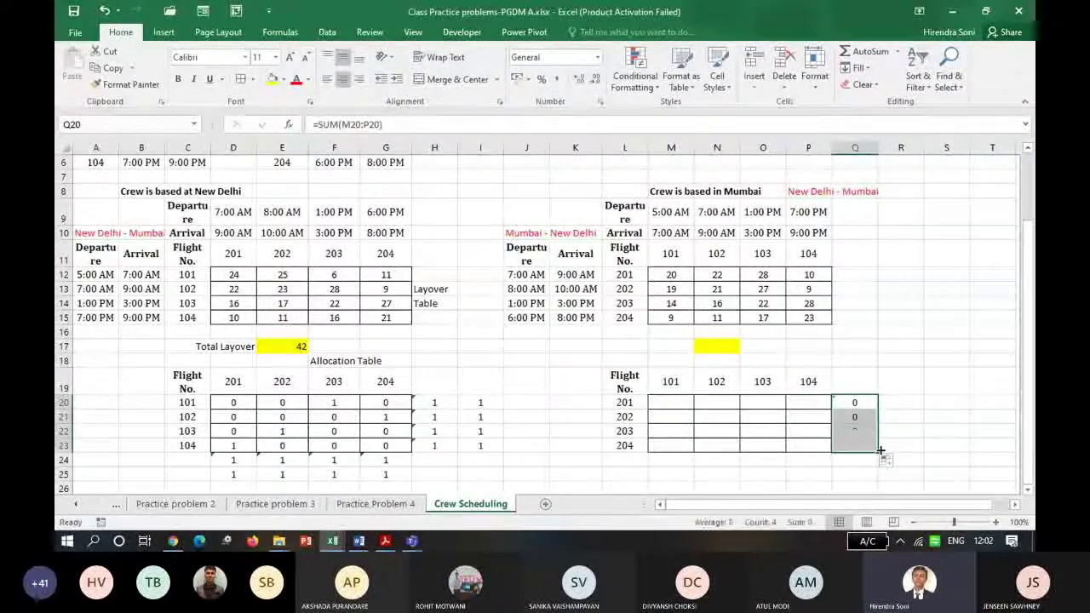
pyautogui.click(851, 404)
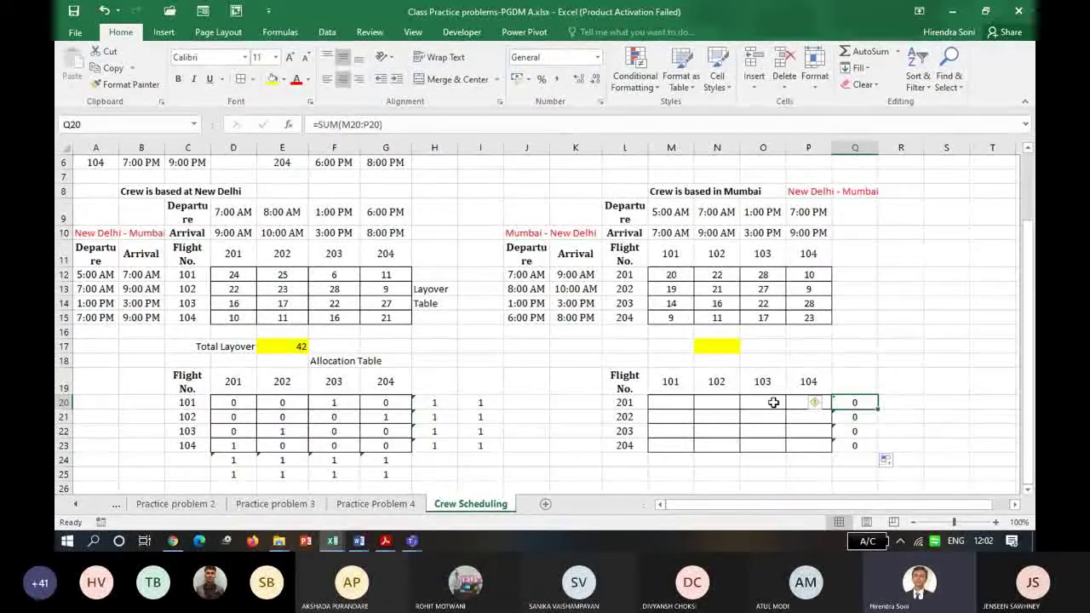
# Enter the required value 1 in R20 and copy it to every row through R23.
pyautogui.click(906, 404)
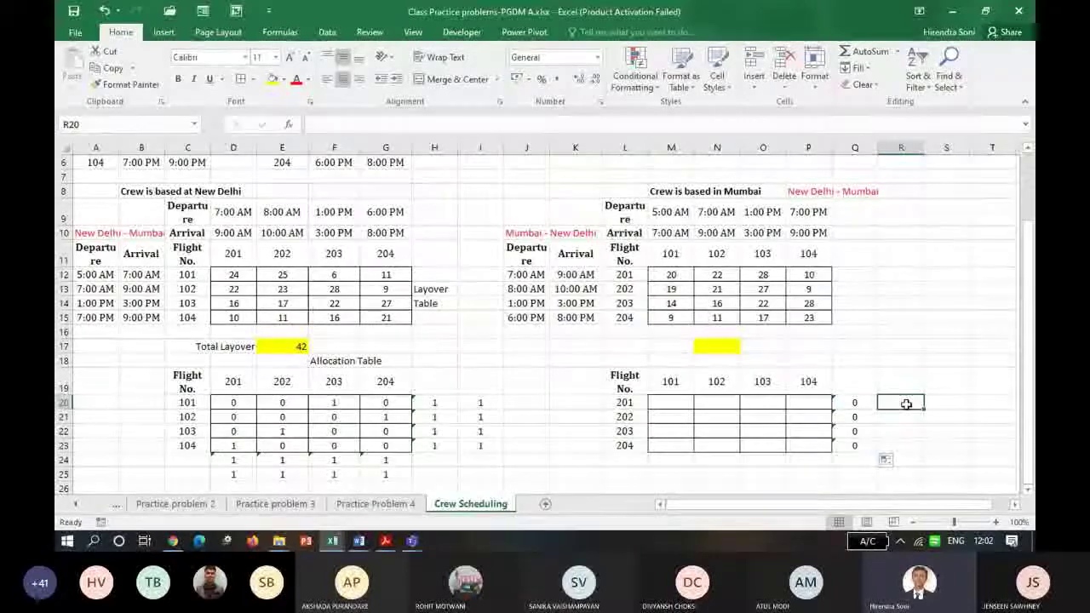
pyautogui.write('1')
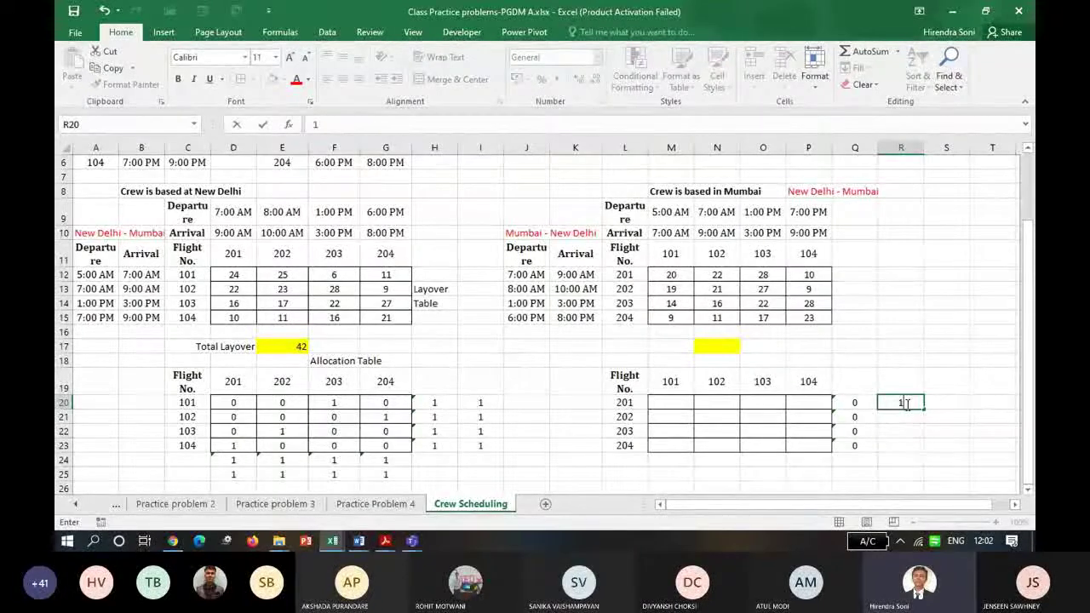
pyautogui.press('Return')
pyautogui.click(909, 404)
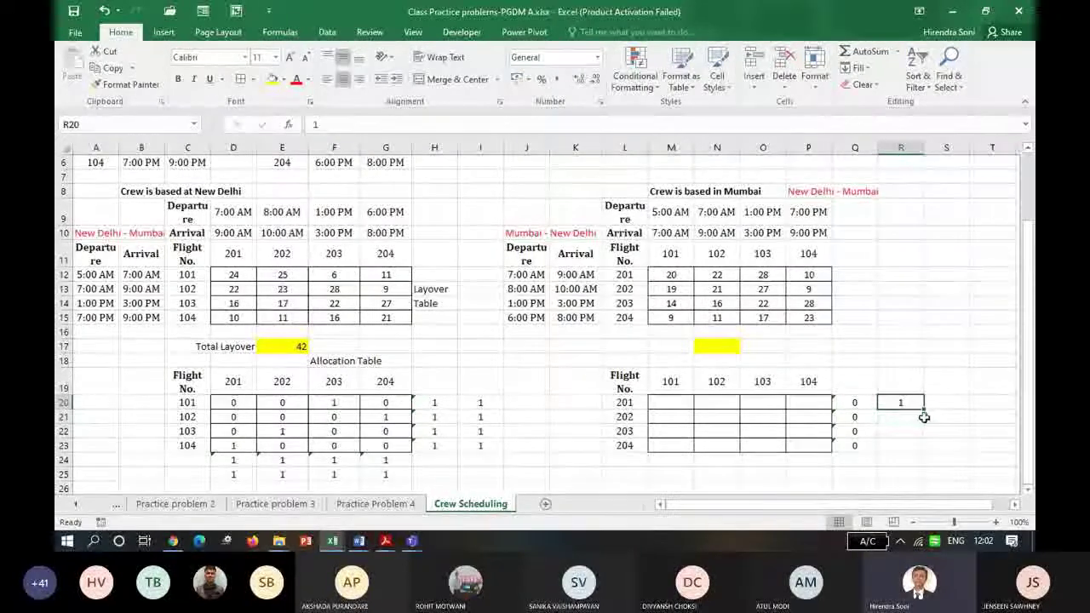
pyautogui.moveTo(925, 409); pyautogui.dragTo(924, 451)
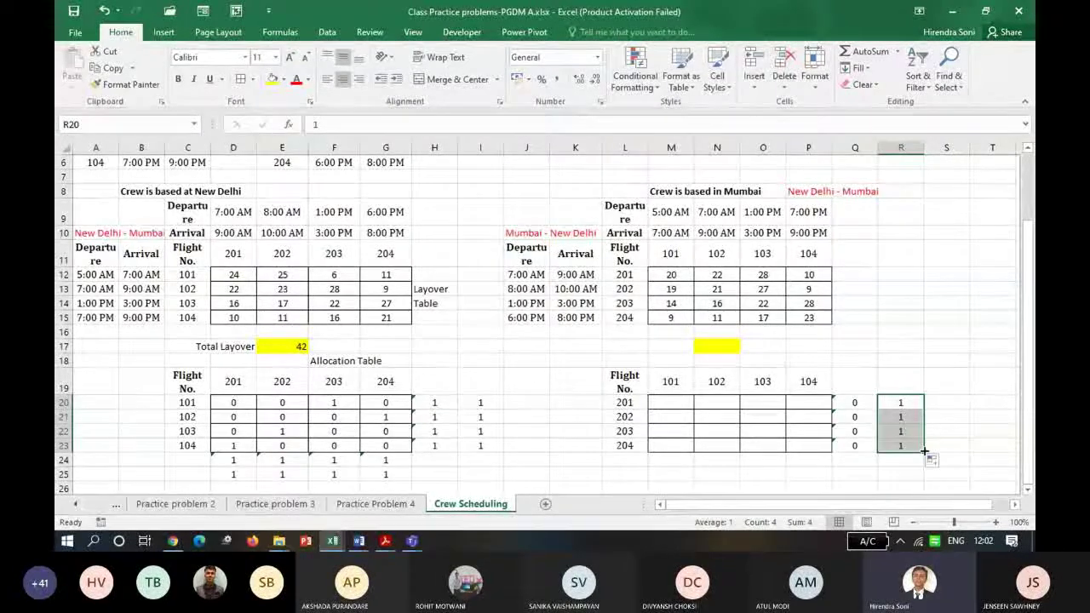
# Enter =SUM(M20:M23) in M24 and fill the column sum formula across to P24.
pyautogui.click(671, 458)
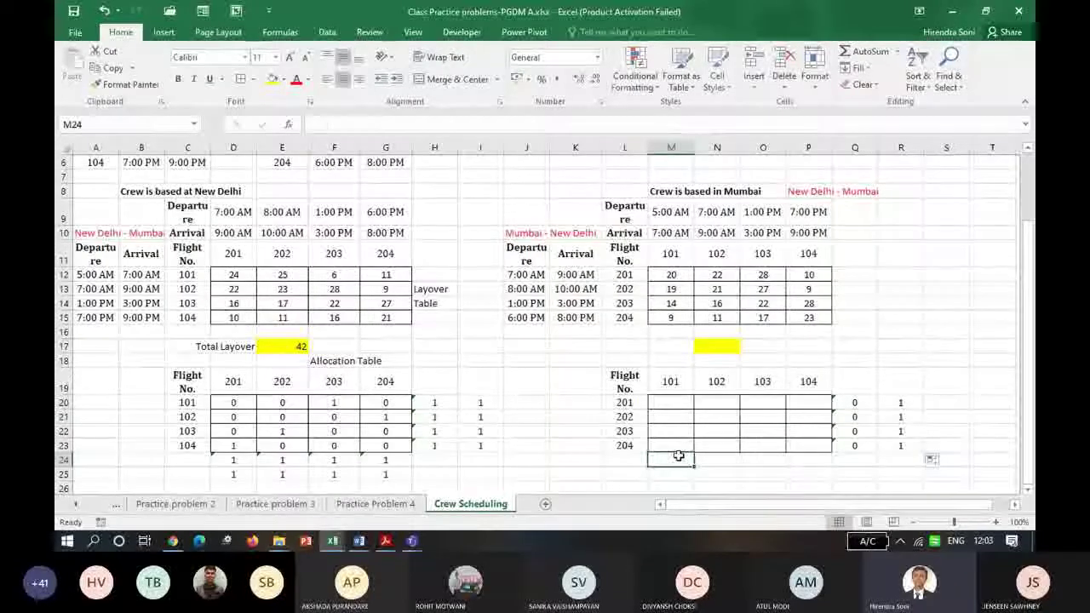
pyautogui.write('=sum')
pyautogui.press('Tab')
pyautogui.press('Up')
pyautogui.hotkey('shift', 'Up')
pyautogui.hotkey('shift', 'Up')
pyautogui.hotkey('shift', 'Up')
pyautogui.press('Return')
pyautogui.click(677, 457)
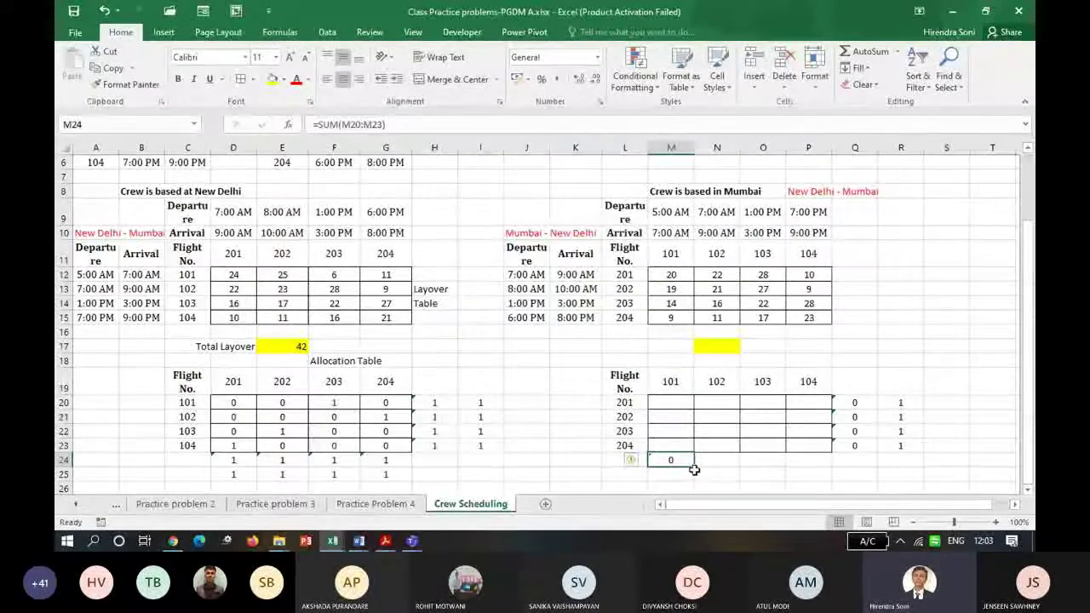
pyautogui.moveTo(693, 470); pyautogui.dragTo(819, 477)
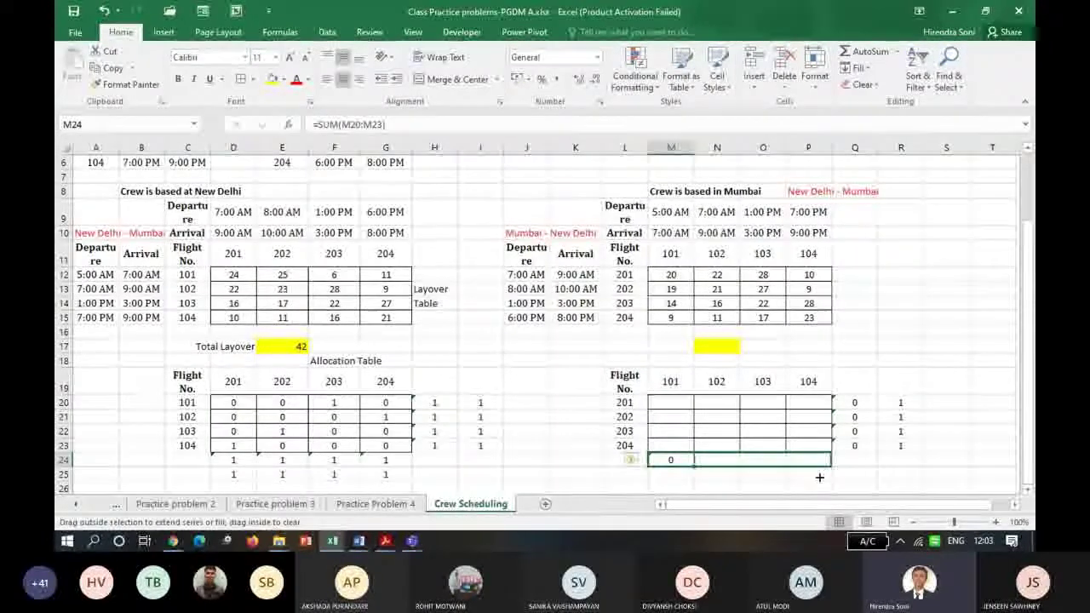
# Enter a trial allocation of 1 in M20, for flights 201 and 101, to test the row and column sums.
pyautogui.click(675, 402)
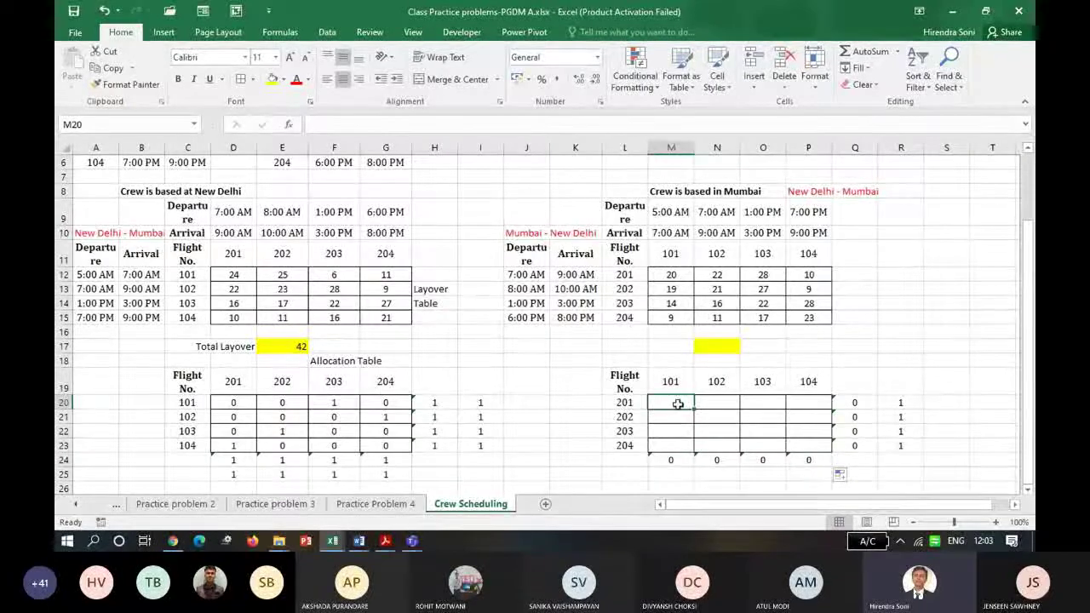
pyautogui.write('1')
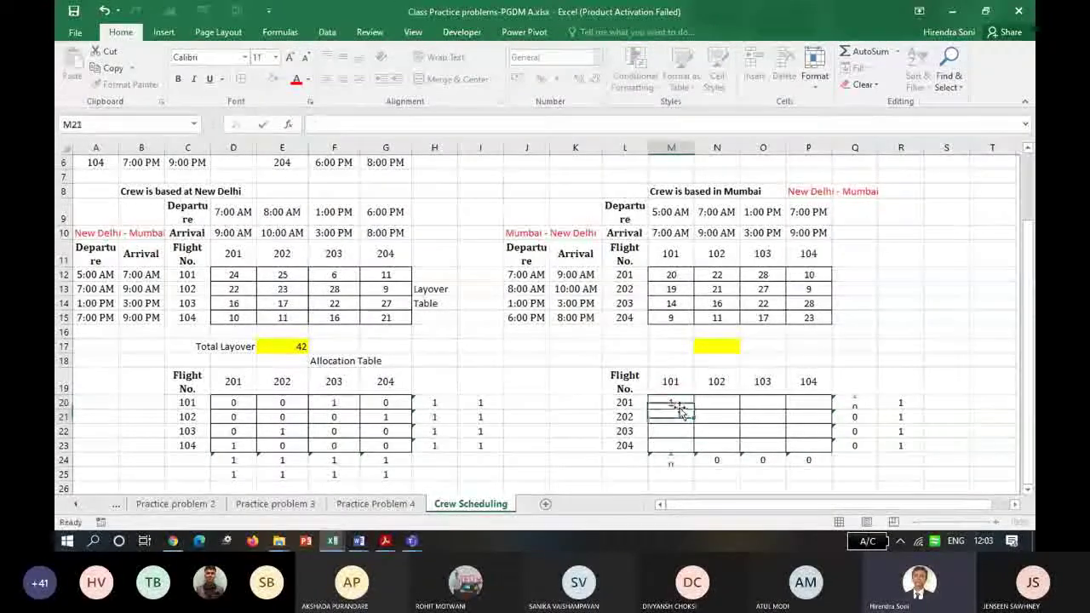
pyautogui.hotkey('ctrl', 'Return')
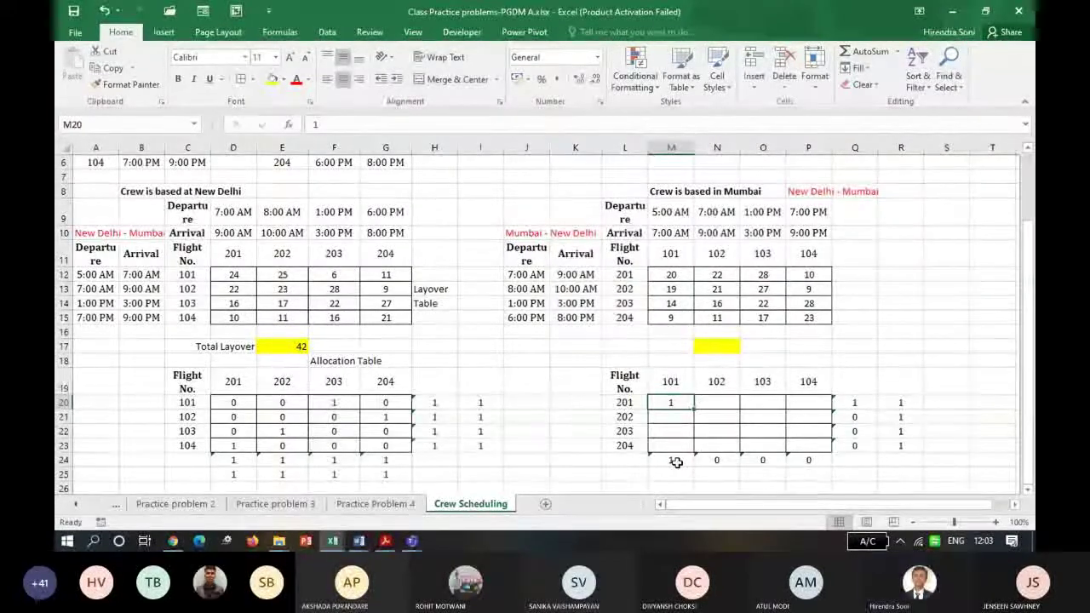
# Enter the required value 1 in every cell of M25:P25, below the column sums.
pyautogui.moveTo(675, 471); pyautogui.dragTo(810, 469)
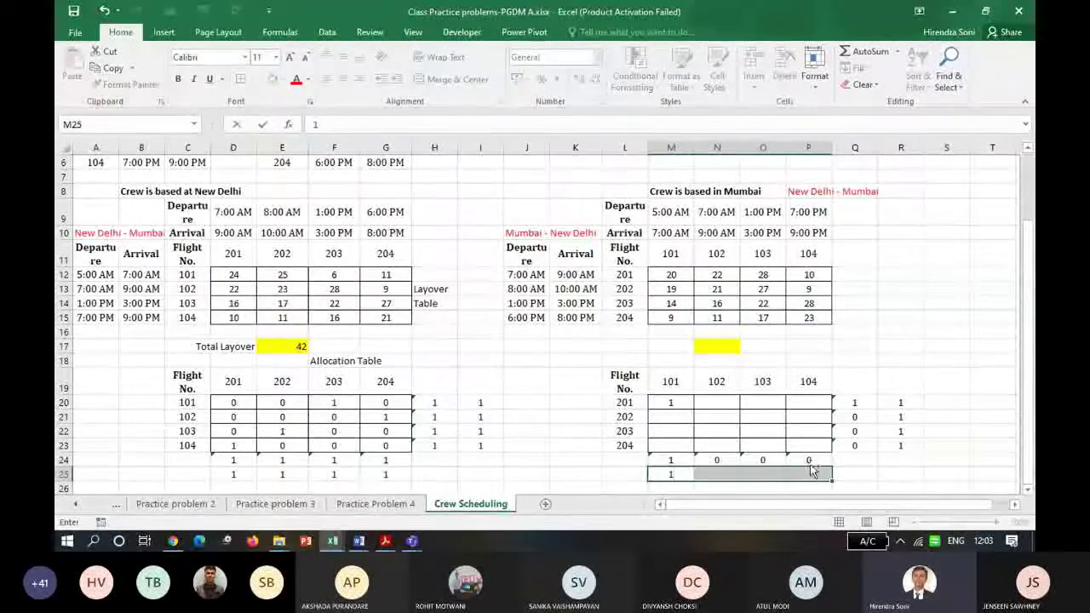
pyautogui.write('1')
pyautogui.hotkey('ctrl', 'Return')
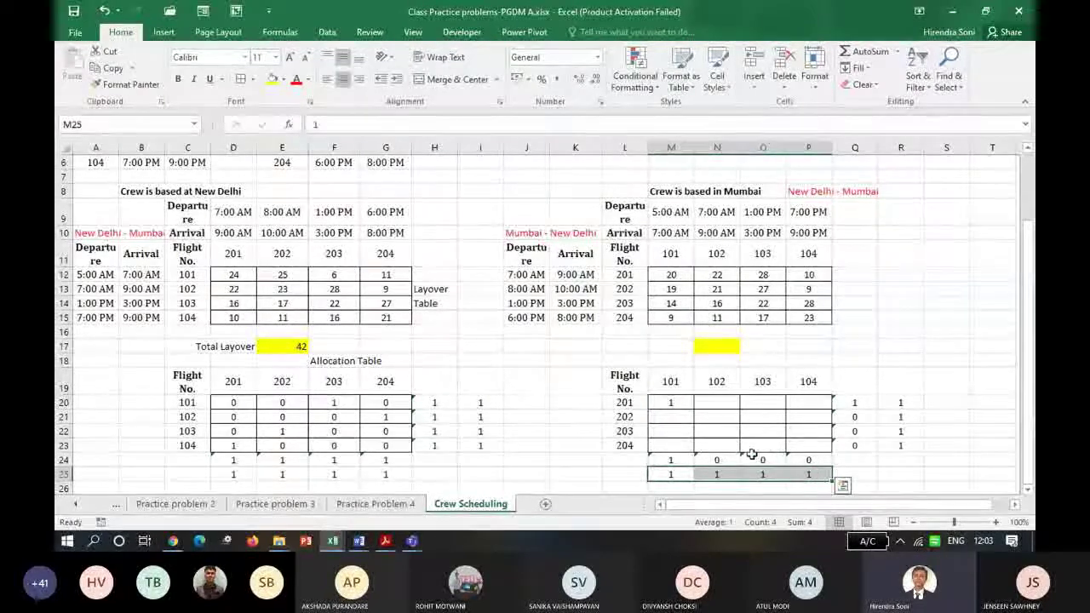
pyautogui.click(674, 483)
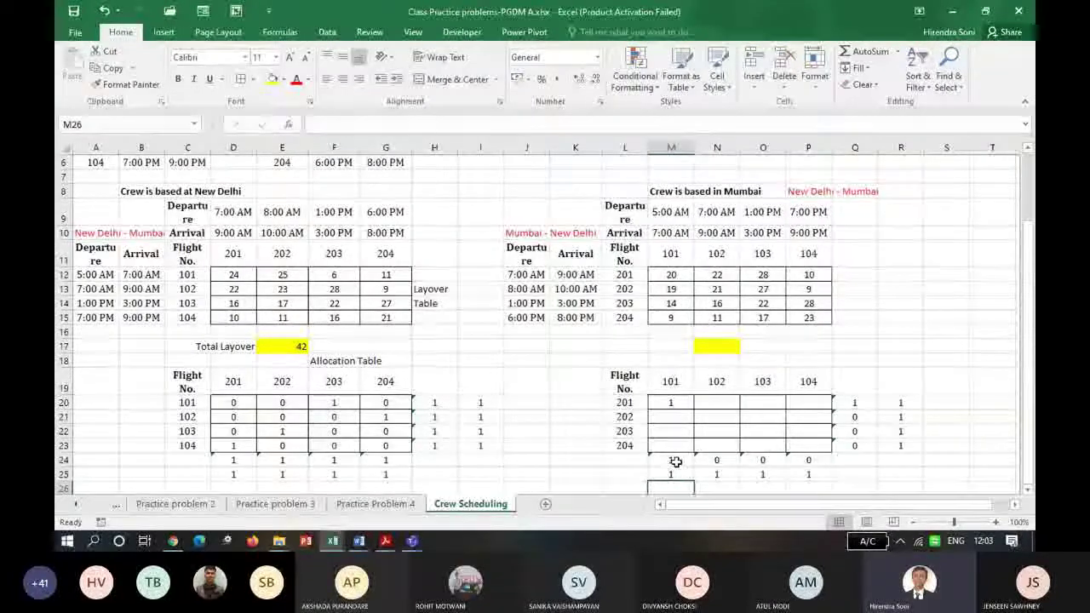
pyautogui.click(675, 461)
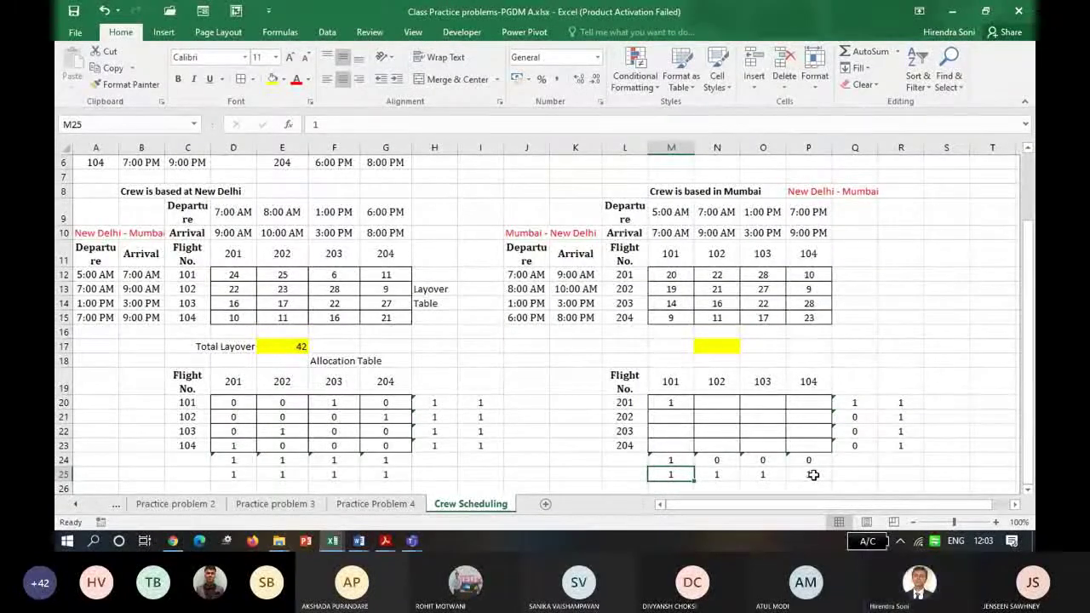
# Label the required-values row "Reference" in L25 and the sums row above it as the column sum in L24.
pyautogui.click(625, 474)
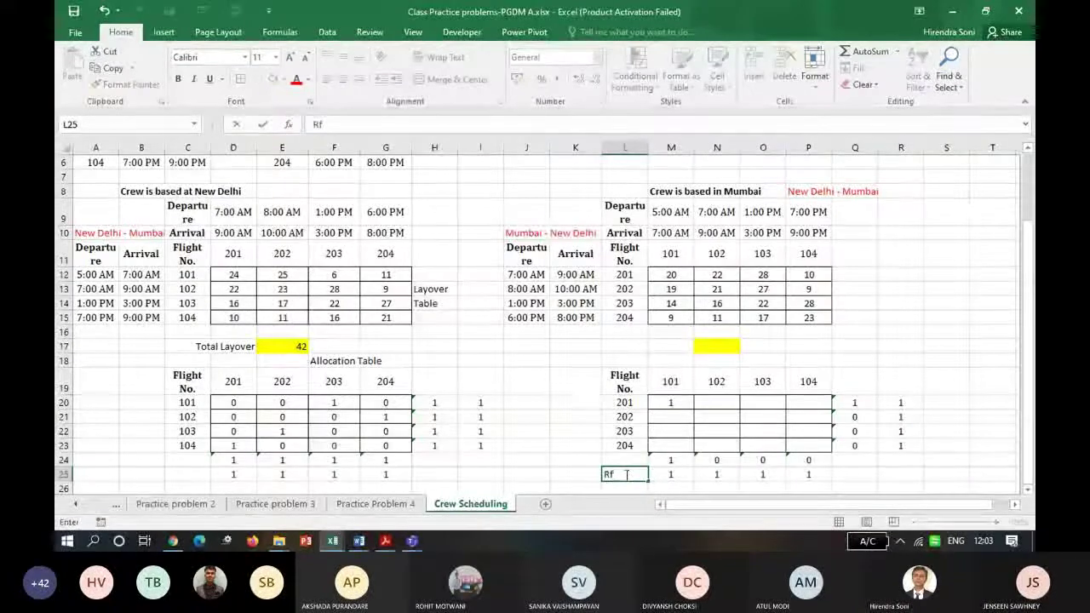
pyautogui.write('Rf\\e')
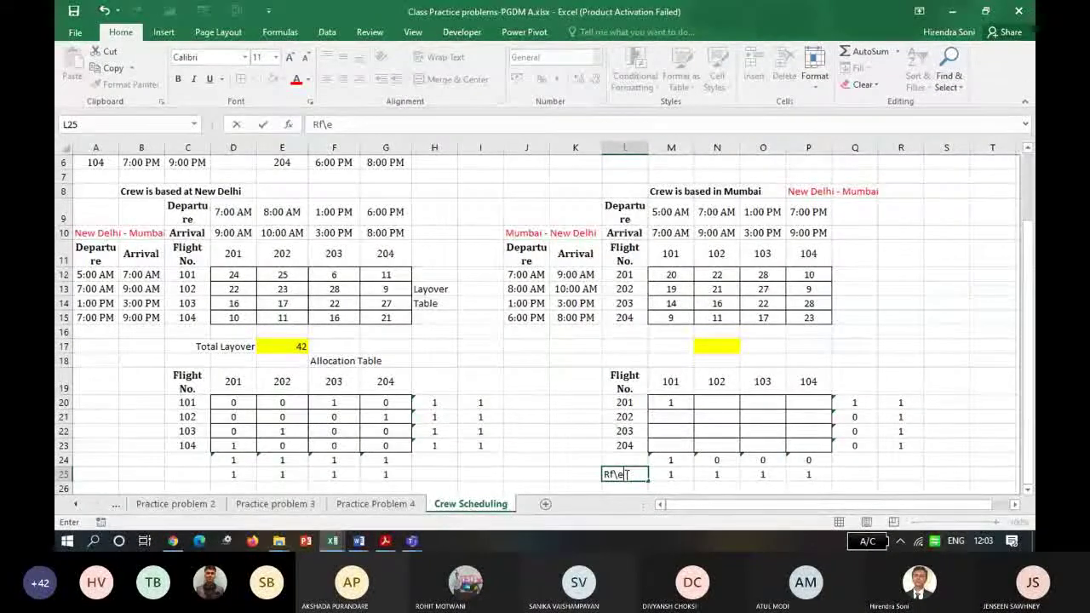
pyautogui.press('BackSpace')
pyautogui.write('eference')
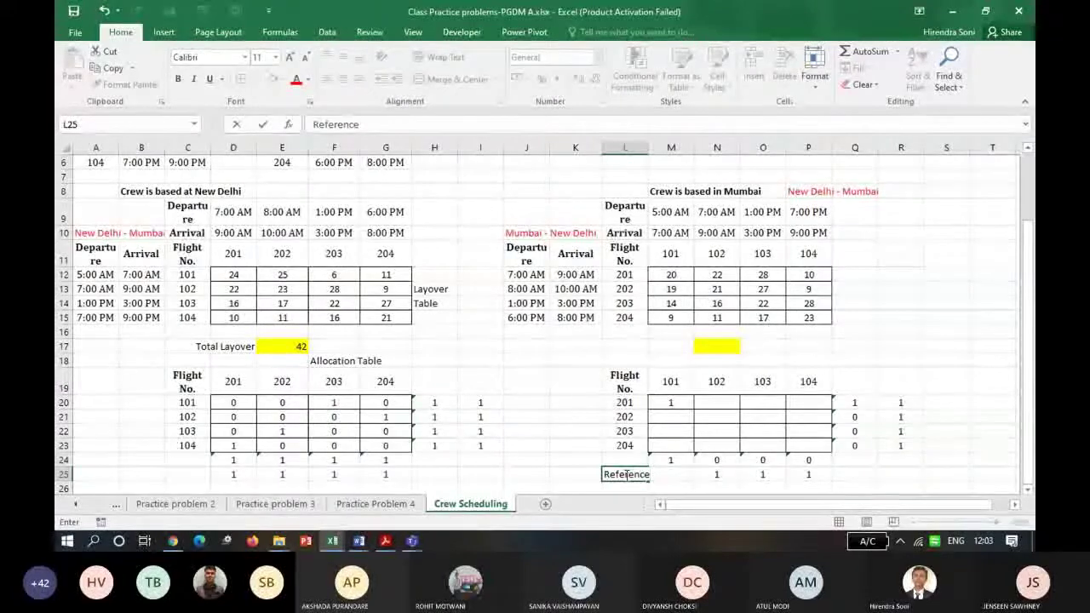
pyautogui.press('Up')
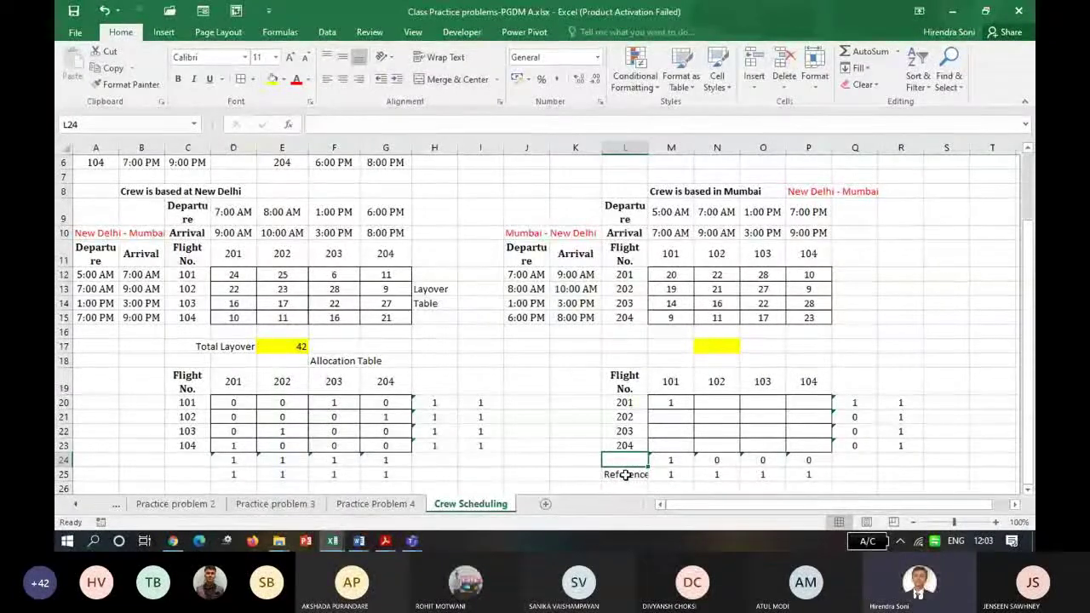
pyautogui.write('Column S')
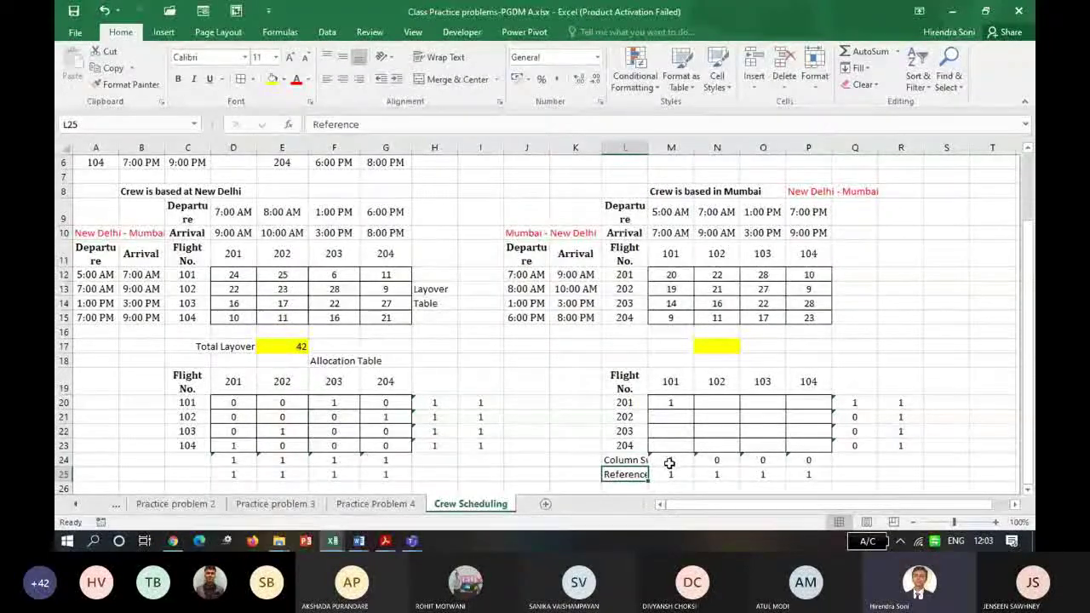
# Add the headings "Row sum" in Q19 and "Reference" in R19 beside the Mumbai allocation table.
pyautogui.click(851, 380)
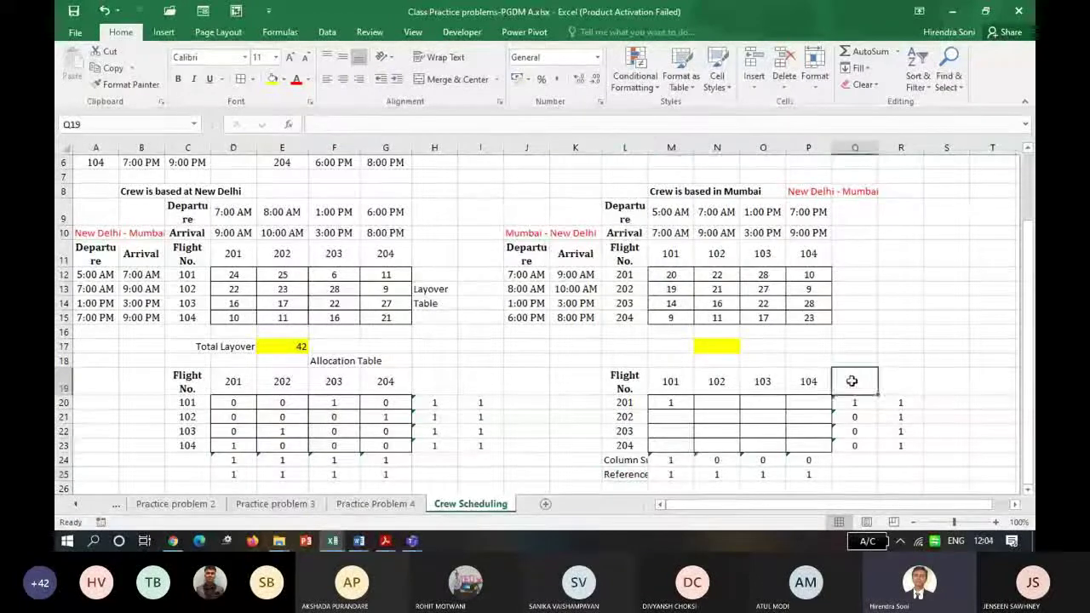
pyautogui.write('Row sum')
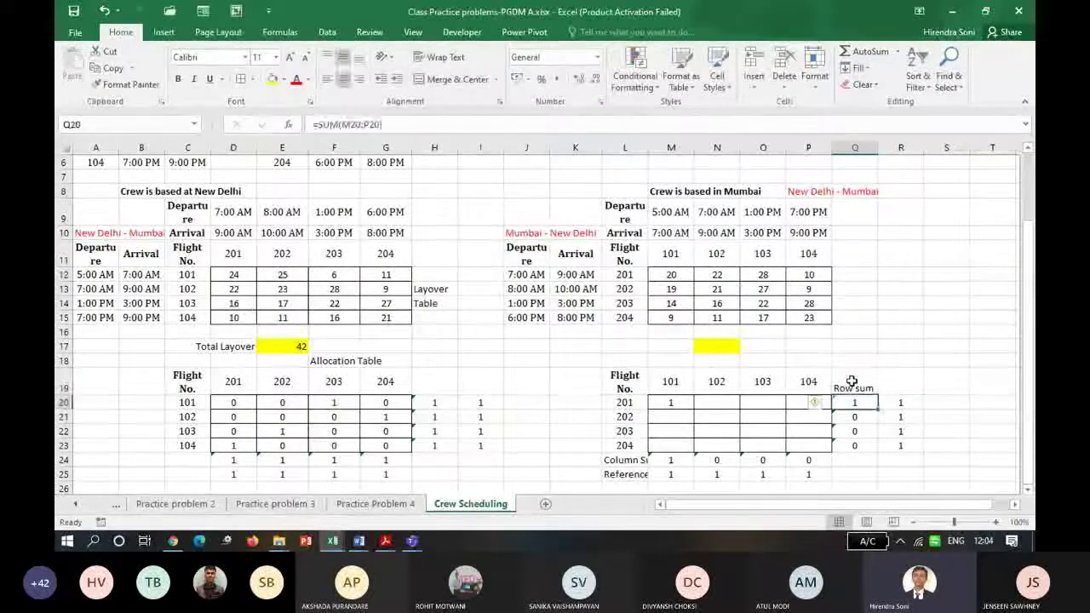
pyautogui.press('Tab')
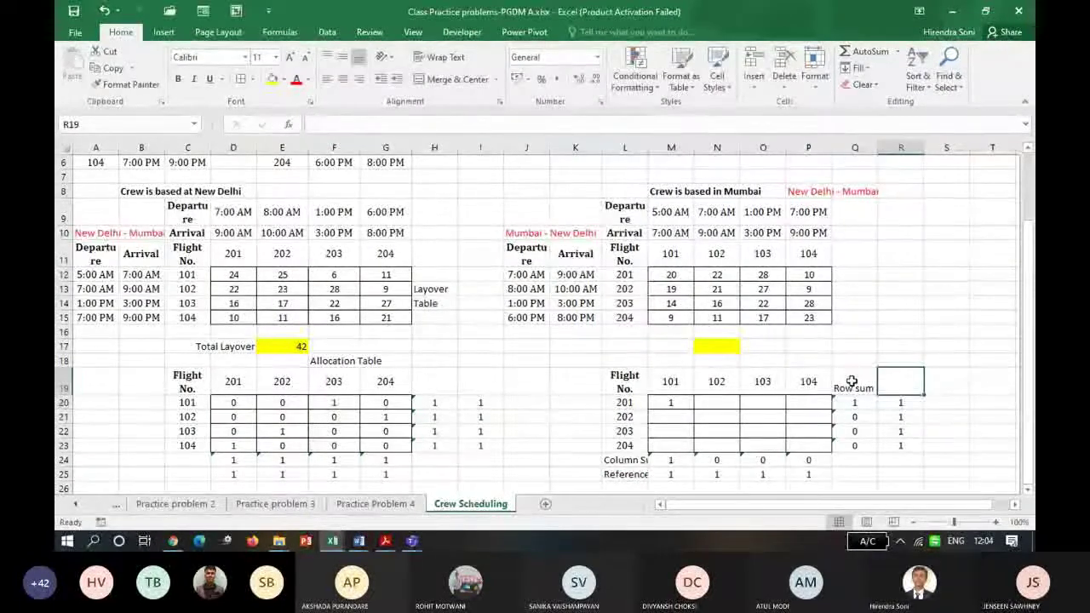
pyautogui.write('Reference')
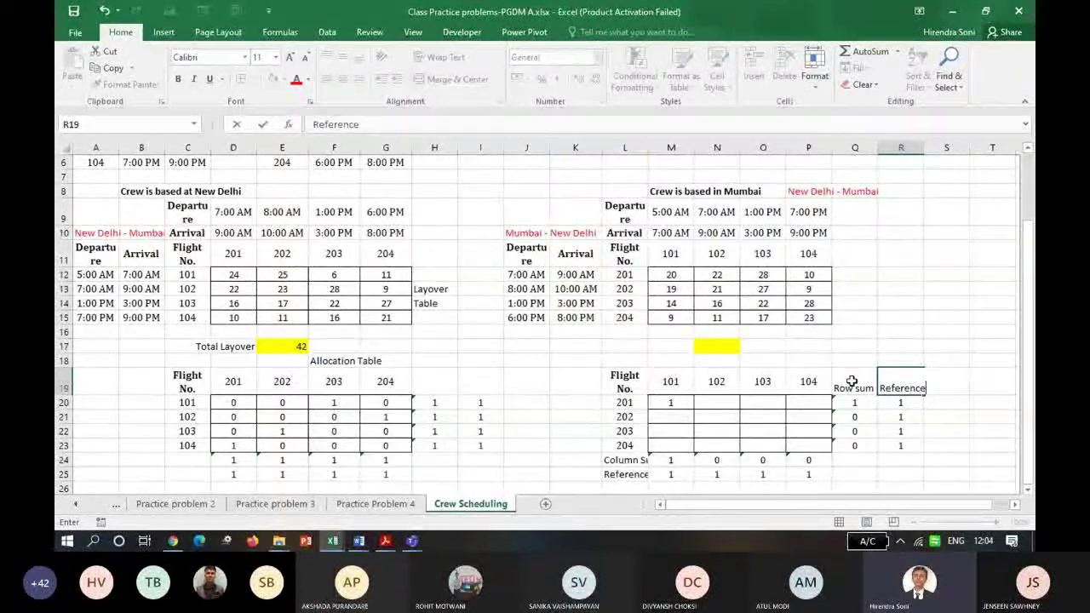
pyautogui.press('Return')
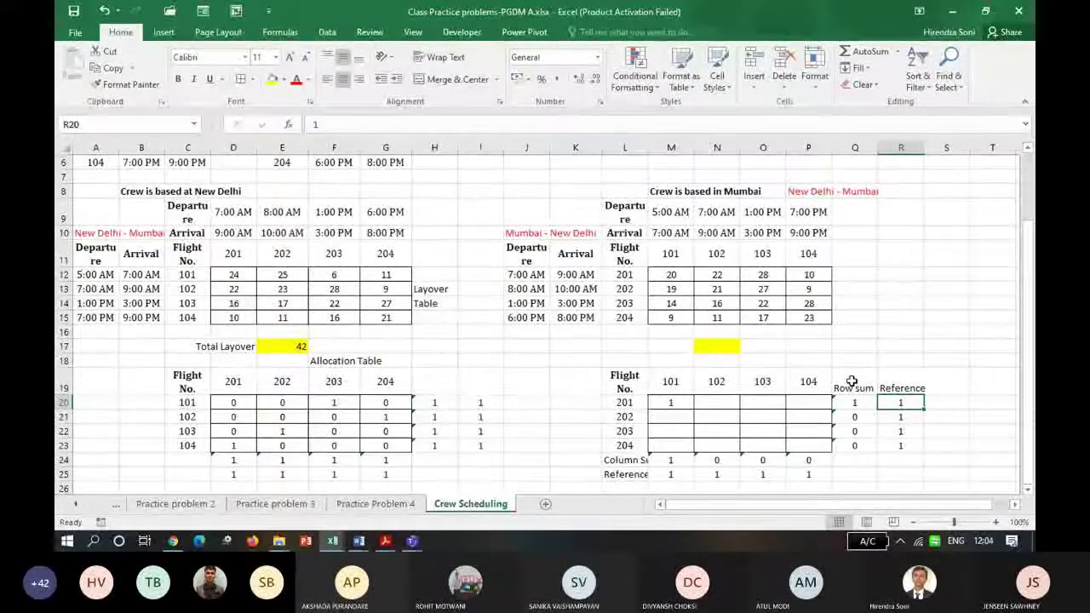
# Clear the trial allocation value from M20.
pyautogui.press('Left')
pyautogui.press('Left')
pyautogui.press('Left')
pyautogui.press('Left')
pyautogui.press('Left')
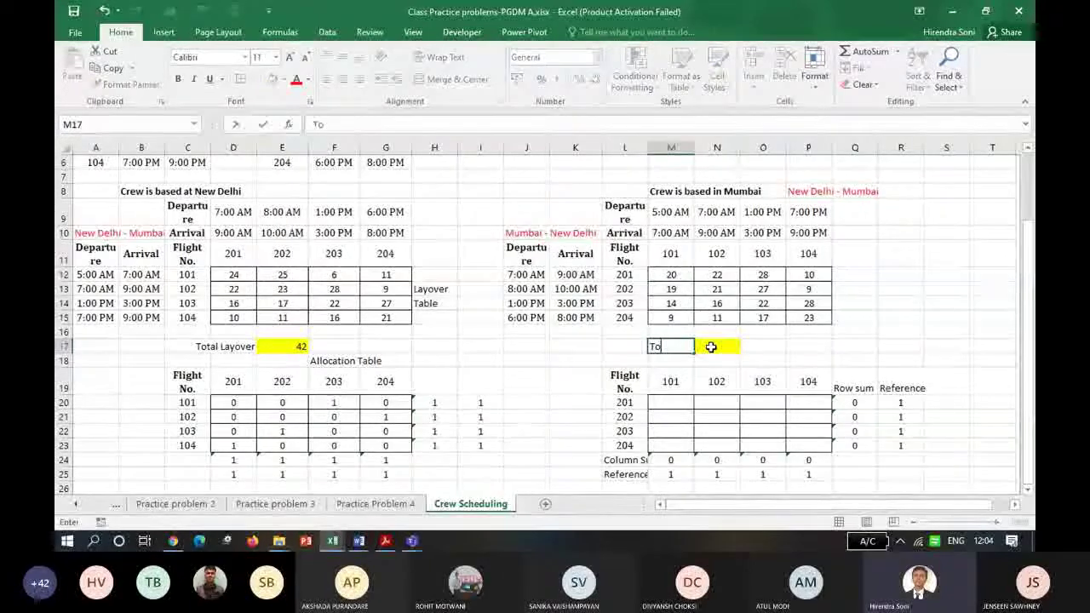
# Label cell M17 "Total Layover" beside the highlighted cell.
pyautogui.write('Total L')
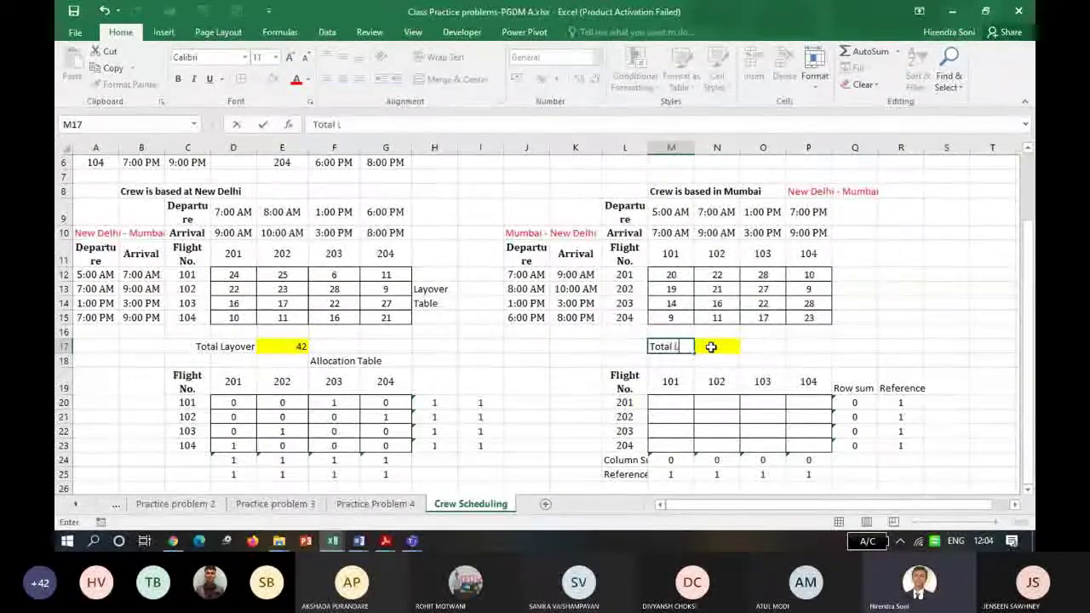
pyautogui.write('ayover')
pyautogui.press('Return')
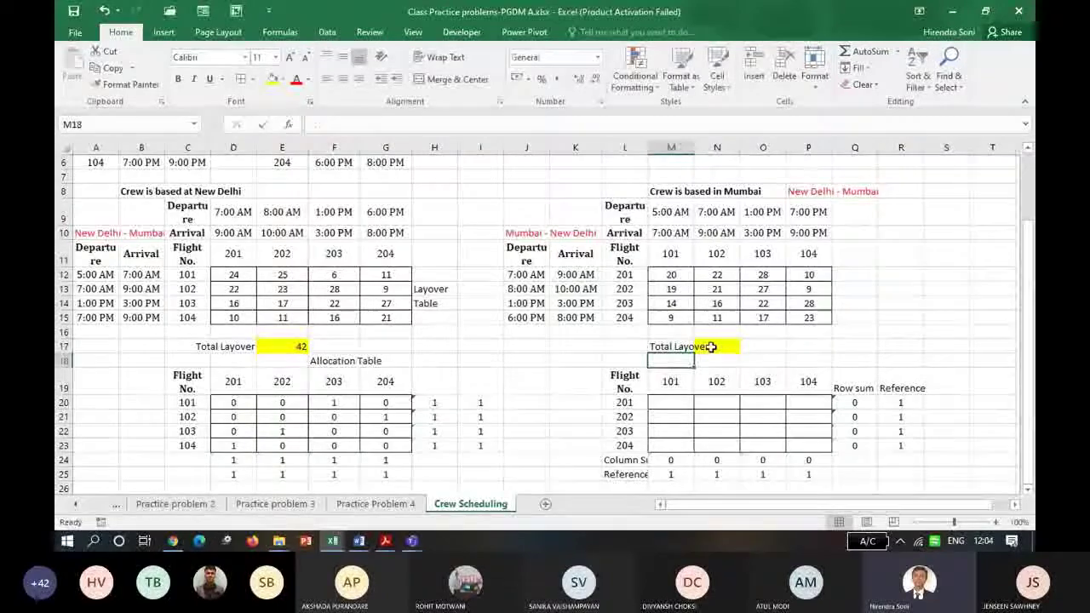
# Enter =SUMPRODUCT(M12:P15,M20:P23) in N17 to compute the total layover for the Mumbai-based crew.
pyautogui.click(712, 346)
pyautogui.write('=SUMP')
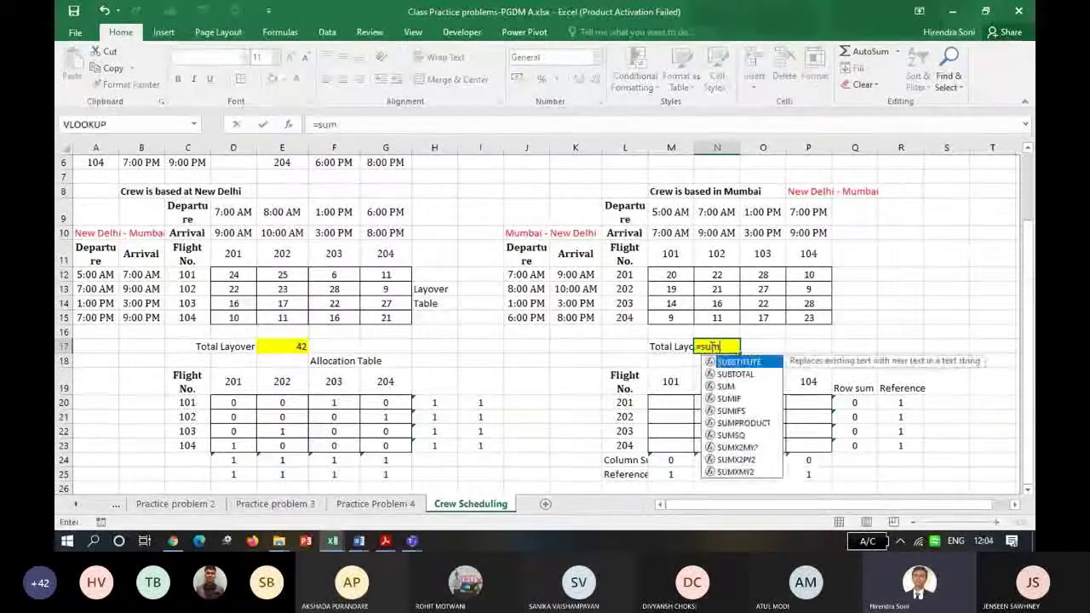
pyautogui.press('Tab')
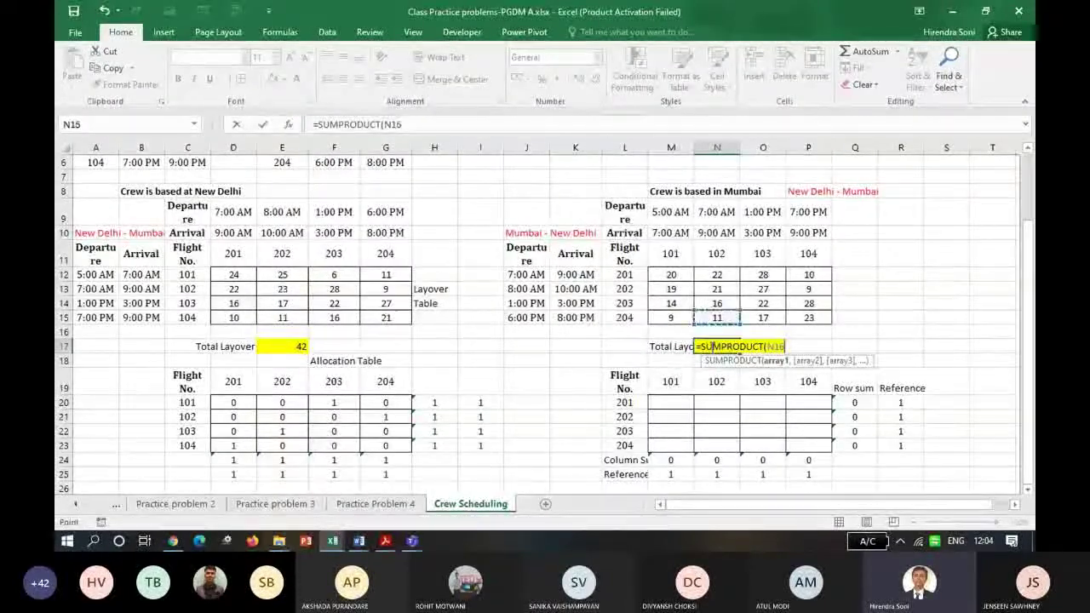
pyautogui.moveTo(839, 281); pyautogui.dragTo(817, 274)
pyautogui.write(',')
pyautogui.press('Down')
pyautogui.press('Down')
pyautogui.press('Down')
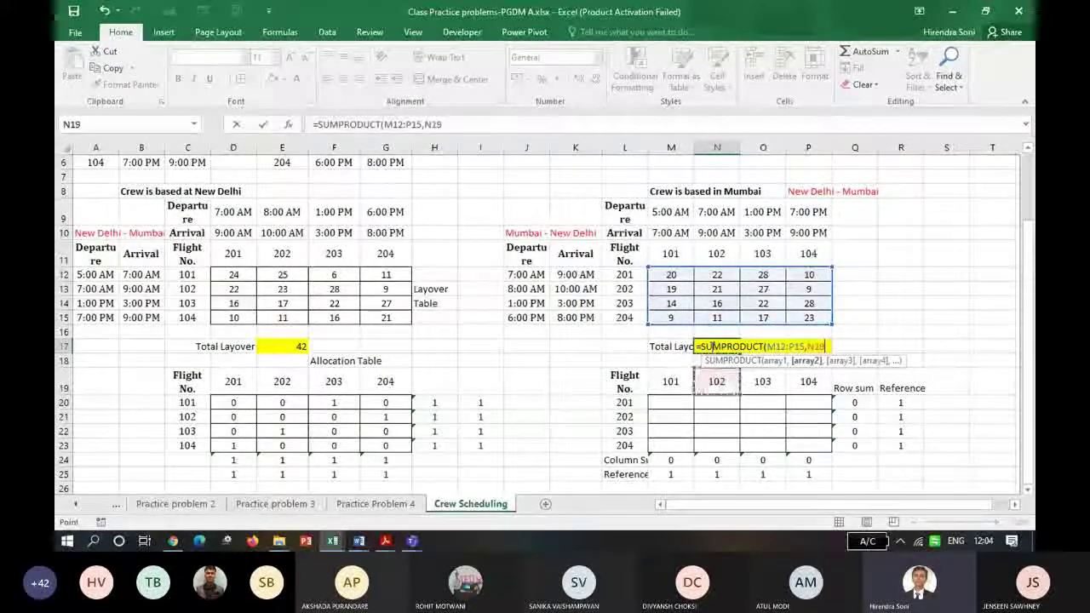
pyautogui.hotkey('shift', 'Right')
pyautogui.hotkey('shift', 'Right')
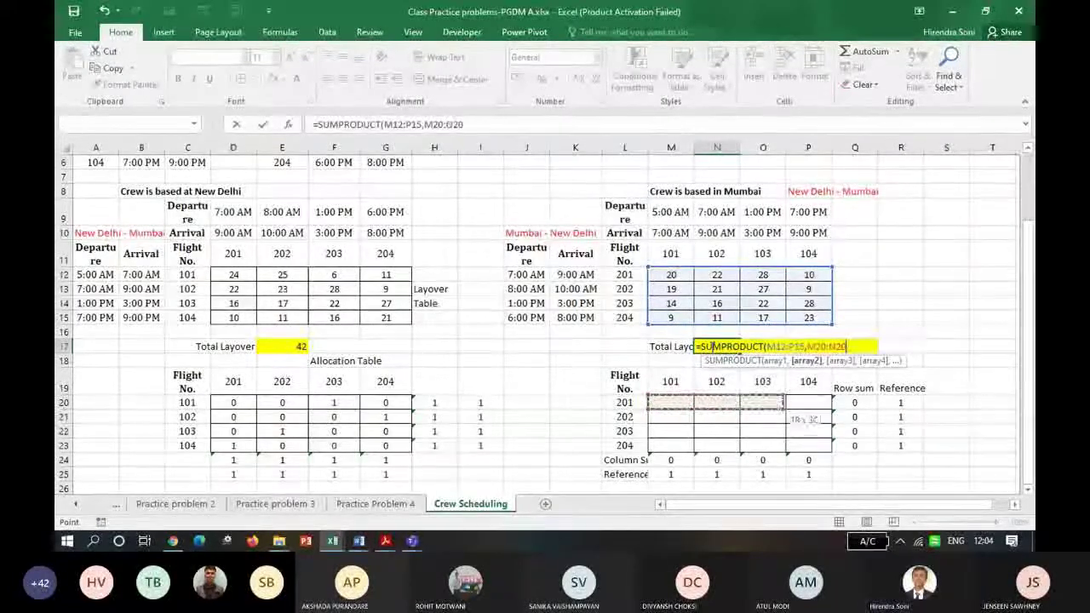
pyautogui.hotkey('shift', 'Down')
pyautogui.hotkey('shift', 'Down')
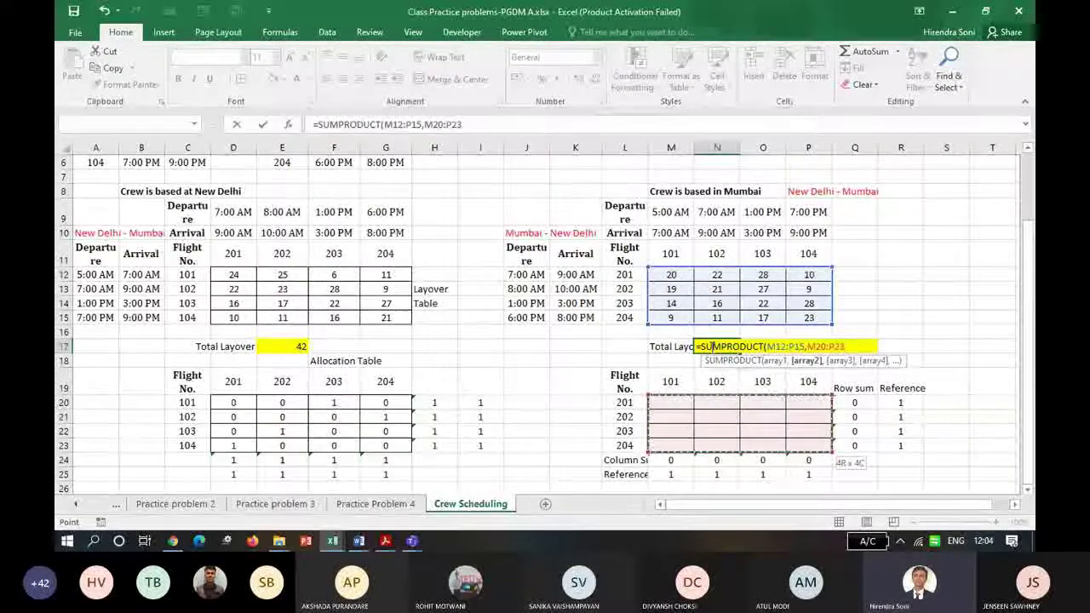
pyautogui.press('Return')
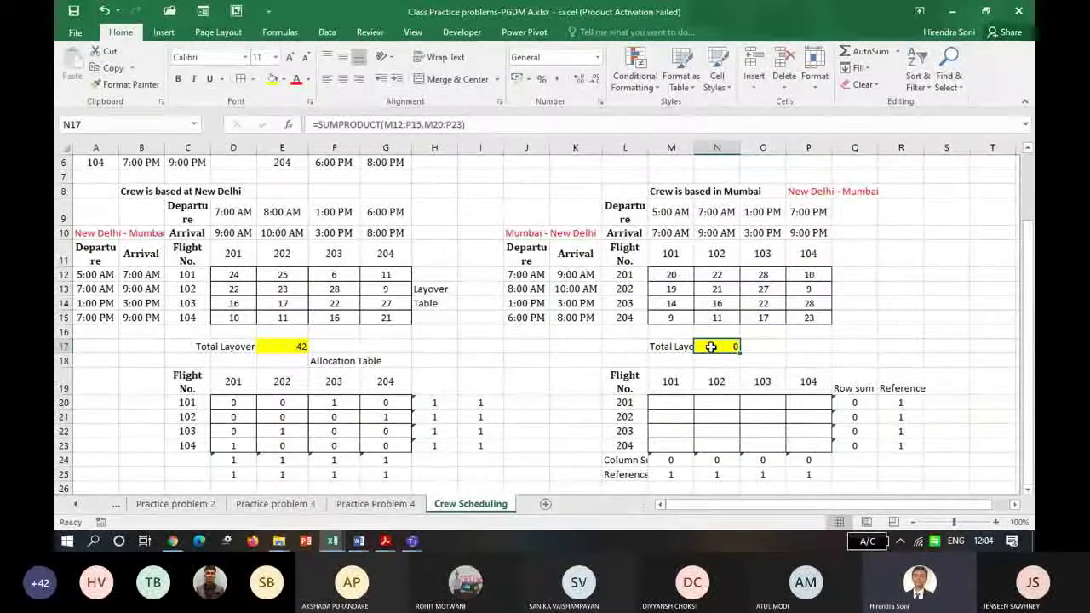
# Open Solver and reset all of the New Delhi model's parameters.
pyautogui.click(327, 33)
pyautogui.click(904, 72)
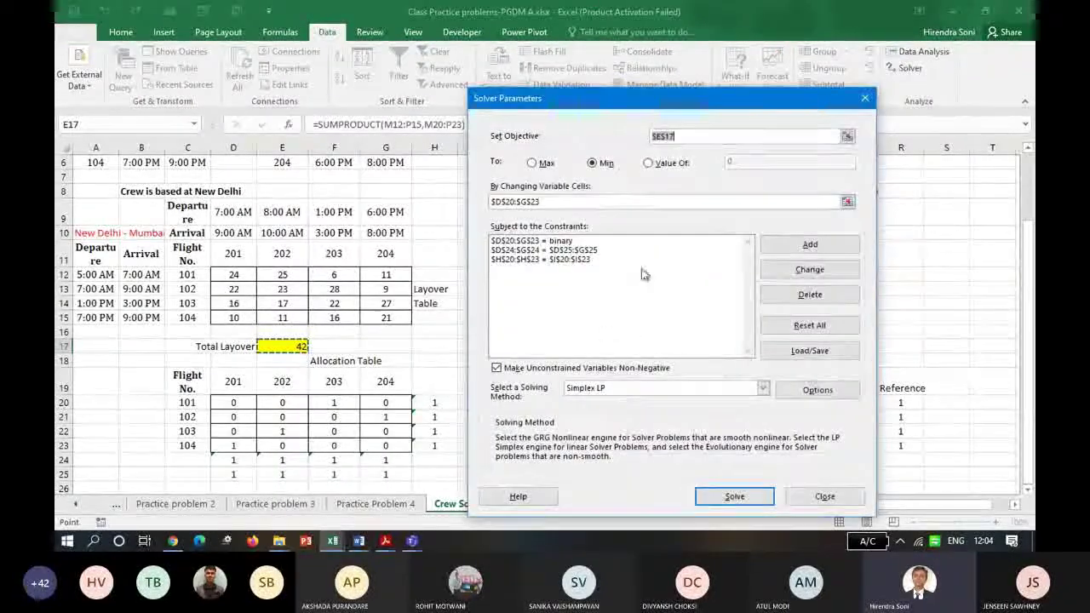
pyautogui.click(809, 324)
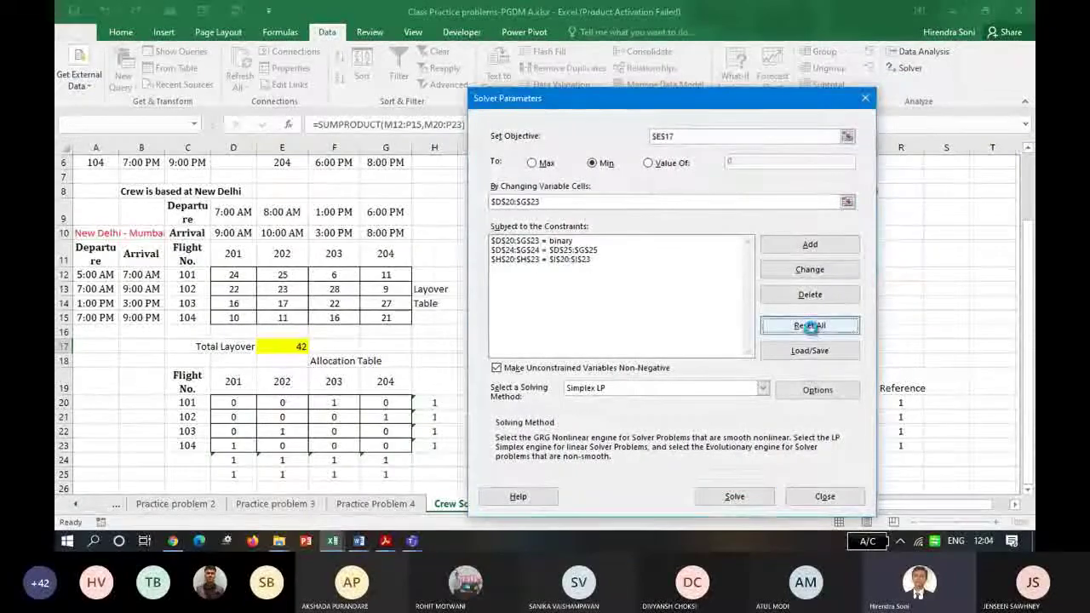
pyautogui.click(561, 322)
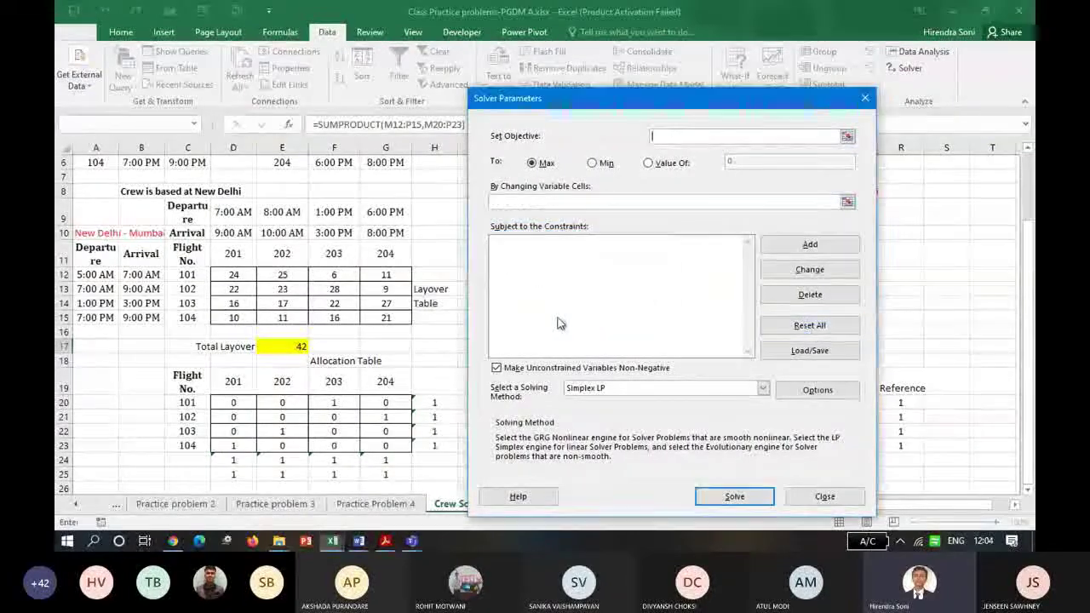
# Set the Solver objective to minimise N17 by changing the variable cells M20:P23.
pyautogui.moveTo(688, 105); pyautogui.dragTo(495, 85)
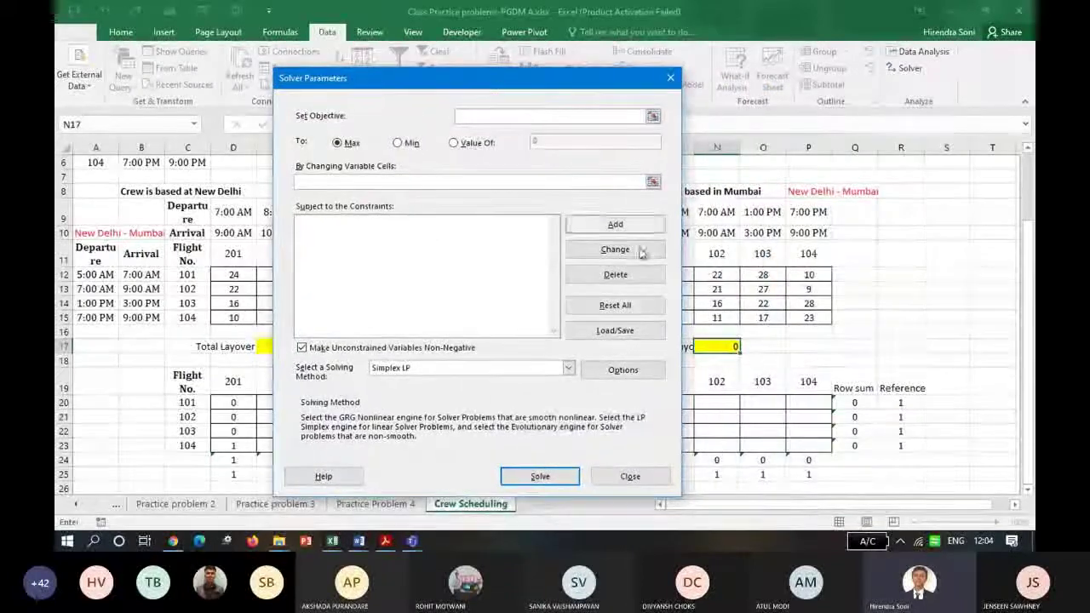
pyautogui.click(717, 345)
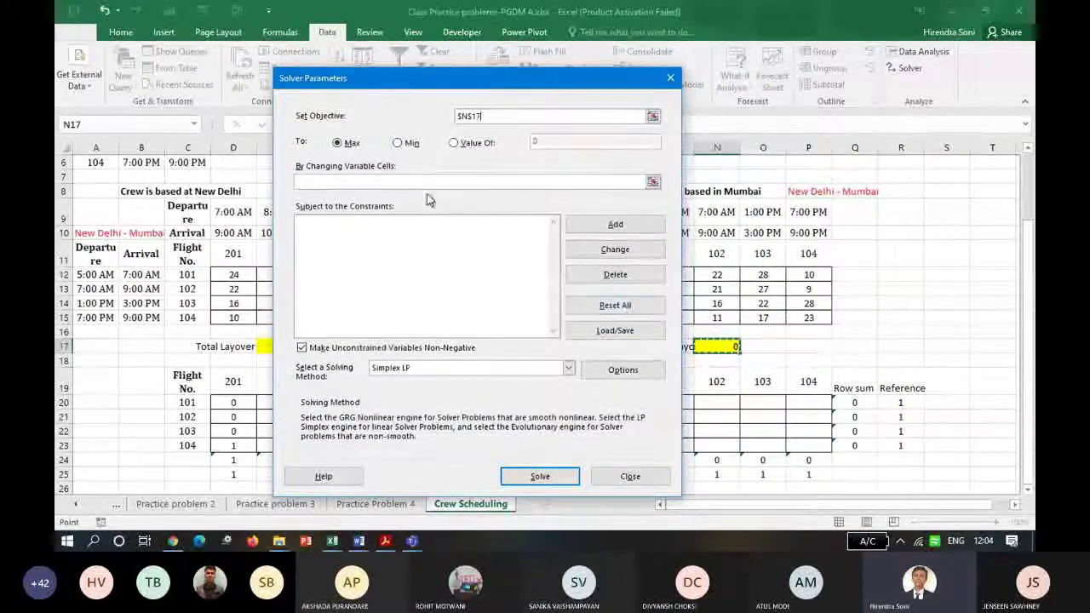
pyautogui.click(398, 143)
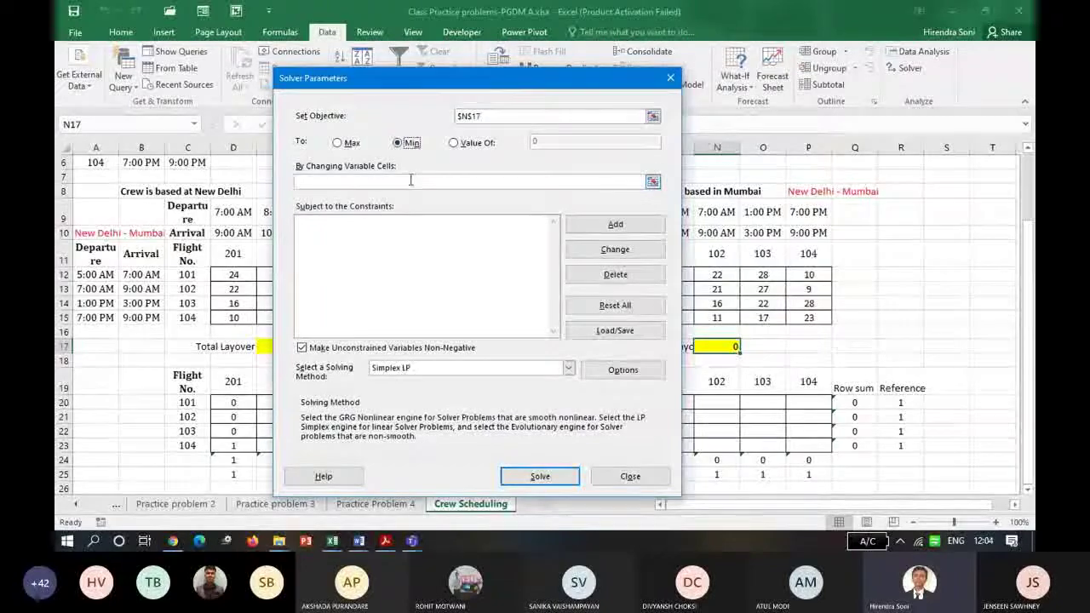
pyautogui.click(412, 182)
pyautogui.moveTo(796, 446); pyautogui.dragTo(673, 407)
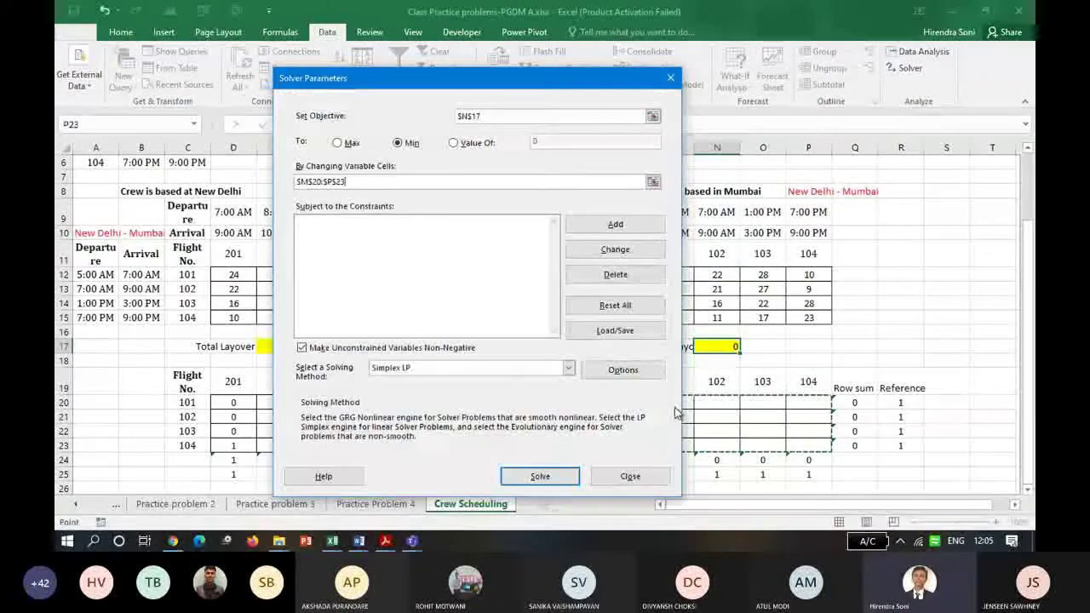
# Add a Solver constraint setting the row sums Q20:Q23 equal to the reference values R20:R23.
pyautogui.click(614, 225)
pyautogui.moveTo(856, 403); pyautogui.dragTo(866, 446)
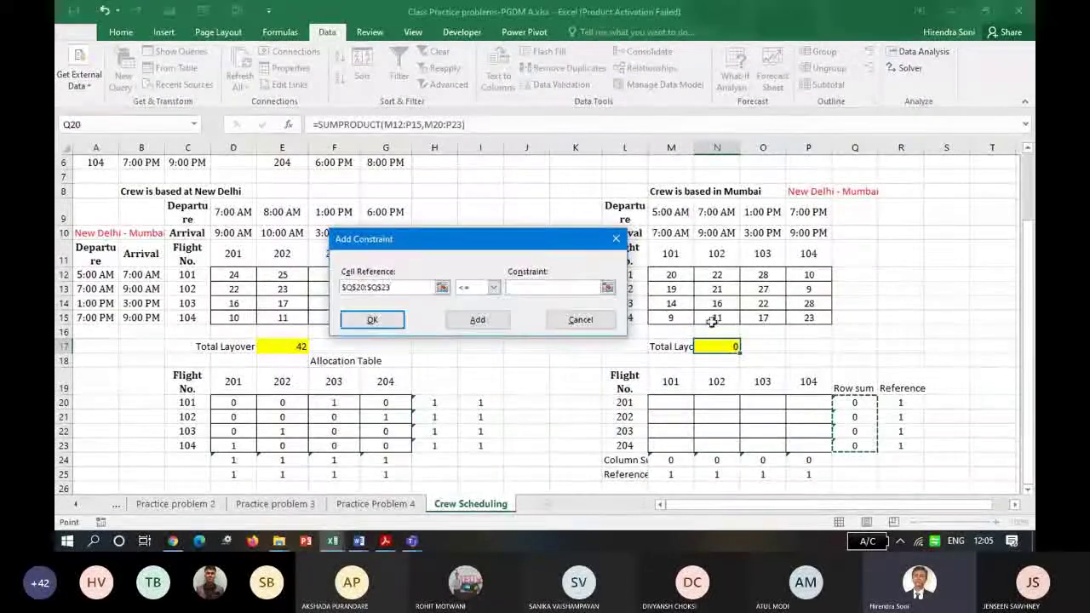
pyautogui.click(493, 287)
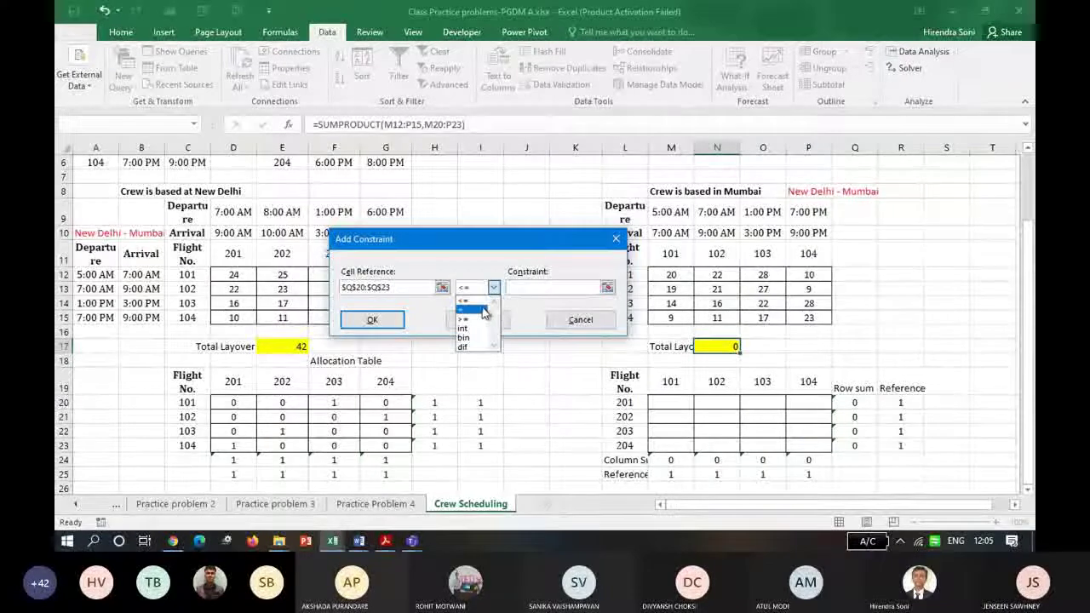
pyautogui.click(477, 307)
pyautogui.moveTo(900, 403); pyautogui.dragTo(904, 434)
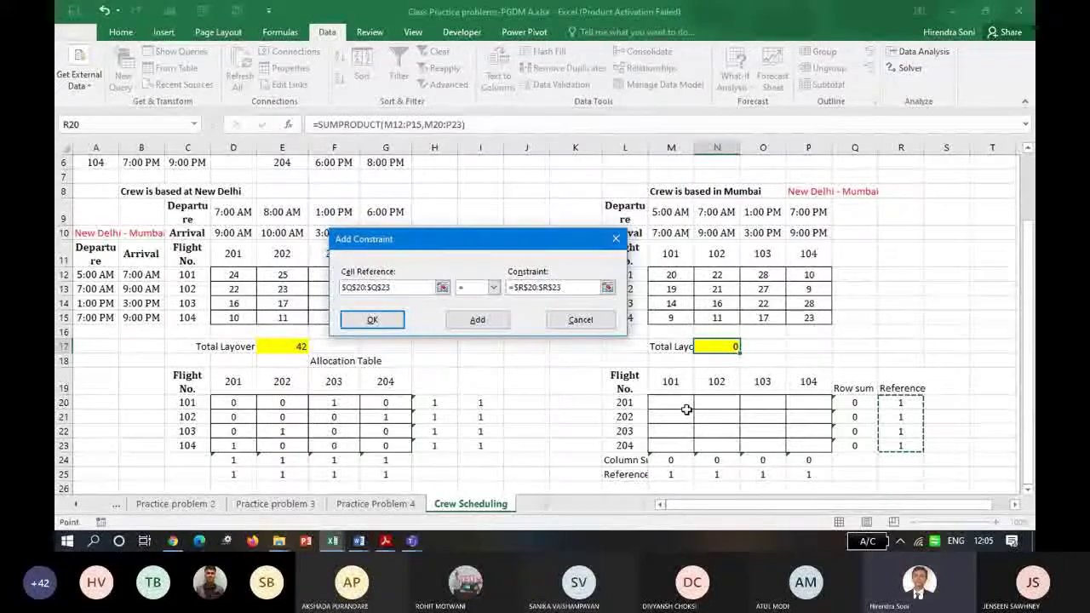
pyautogui.click(477, 321)
# Add a Solver constraint setting the column sums M24:P24 equal to the reference values M25:P25.
pyautogui.moveTo(671, 460); pyautogui.dragTo(808, 461)
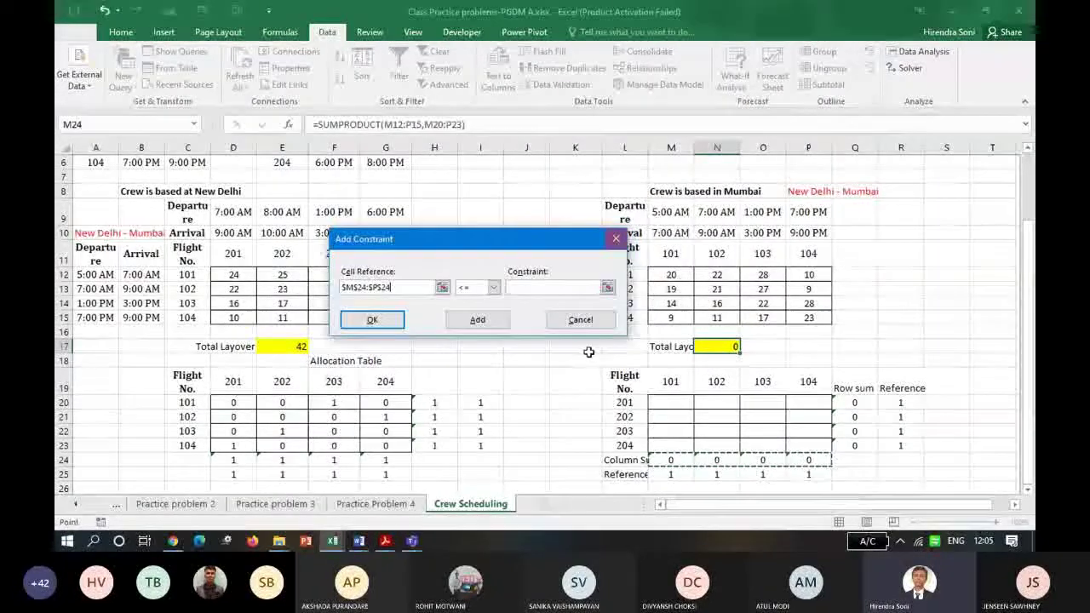
pyautogui.click(493, 288)
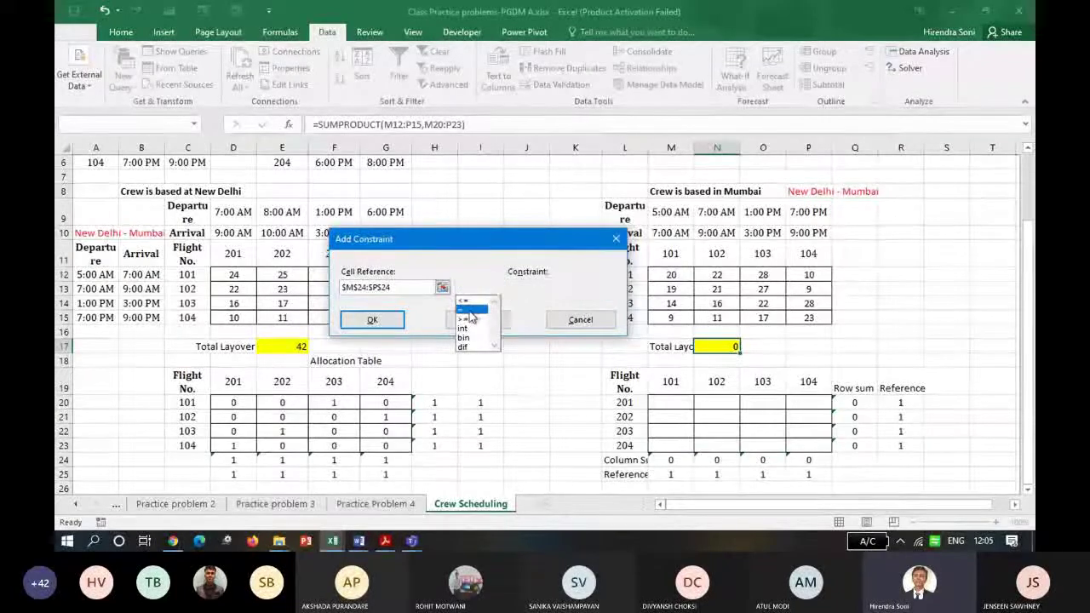
pyautogui.moveTo(671, 474); pyautogui.dragTo(804, 474)
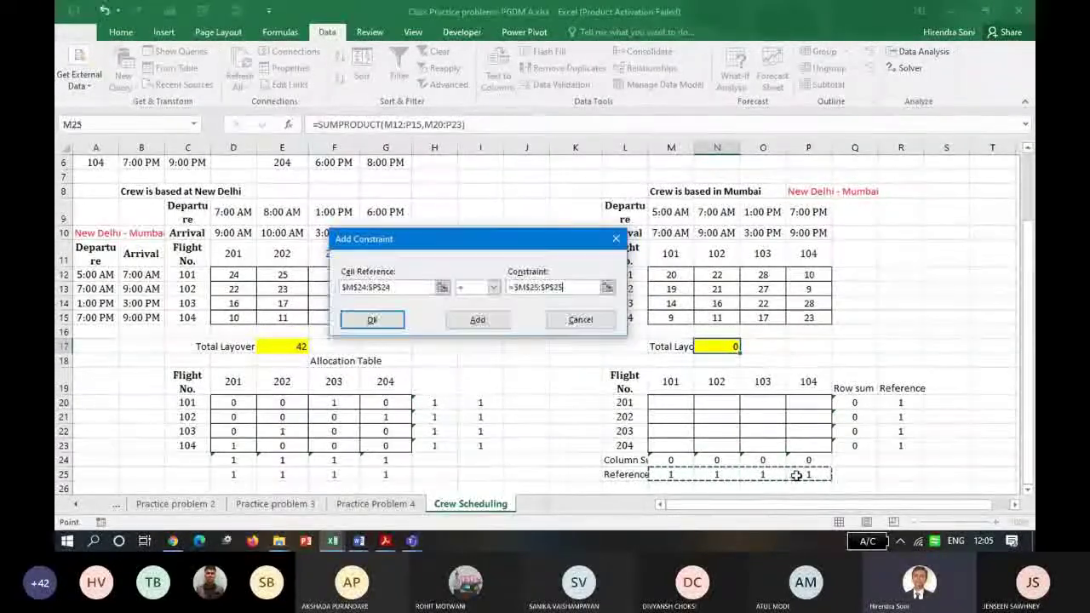
pyautogui.click(491, 320)
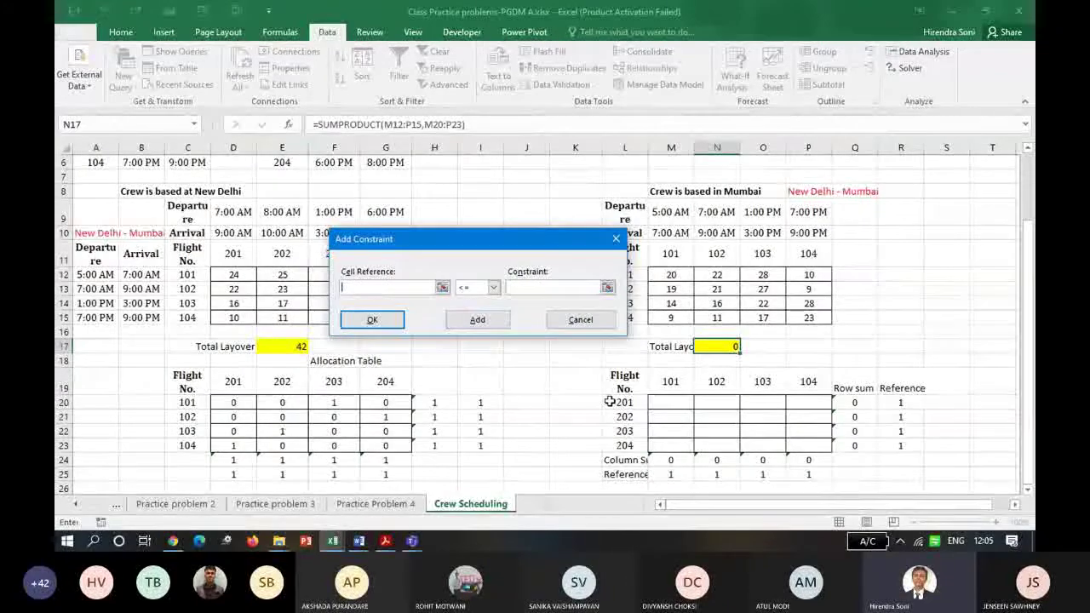
# Constrain the variable cells M20:P23 to binary values and solve the Mumbai model with Simplex LP.
pyautogui.moveTo(672, 403); pyautogui.dragTo(800, 445)
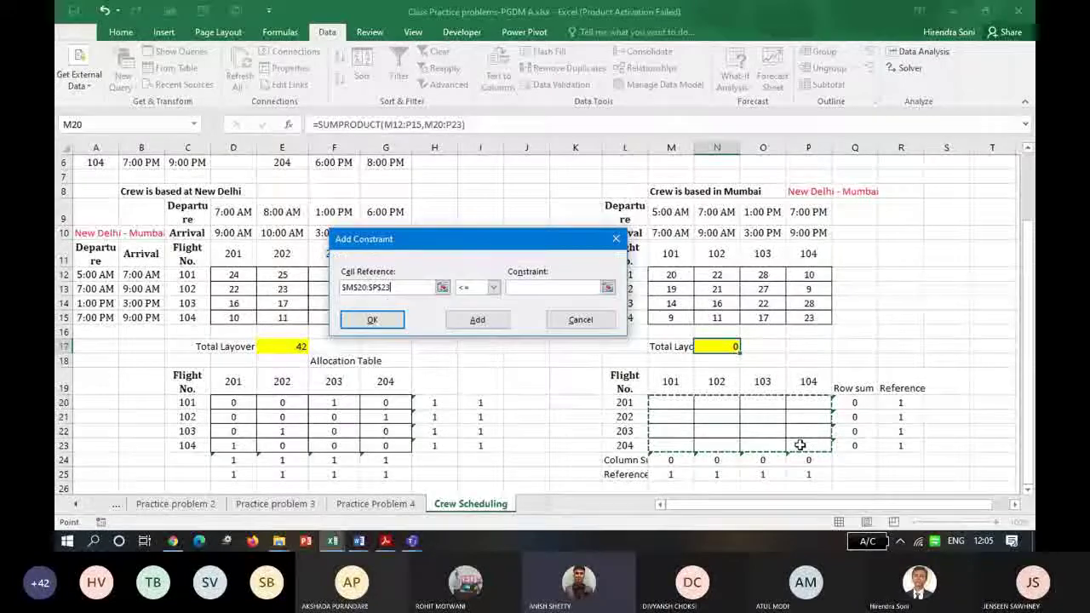
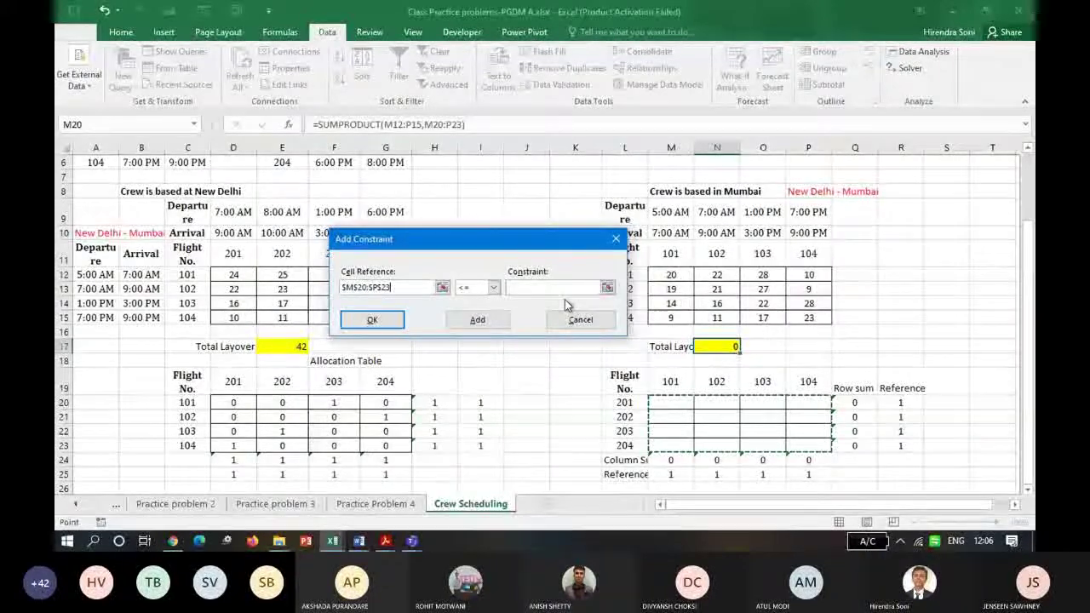
pyautogui.click(493, 287)
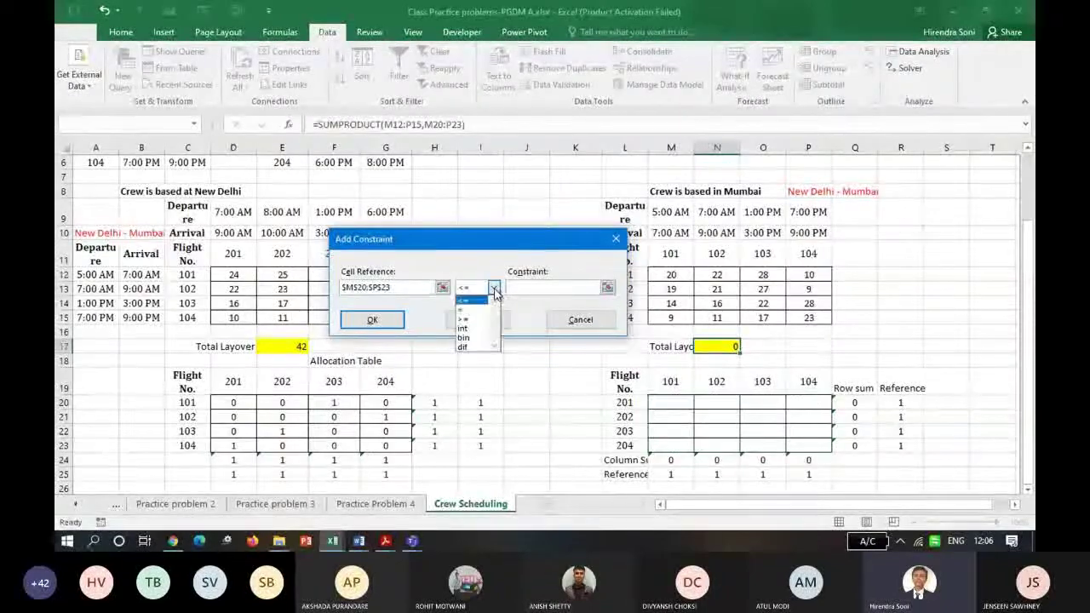
pyautogui.click(469, 337)
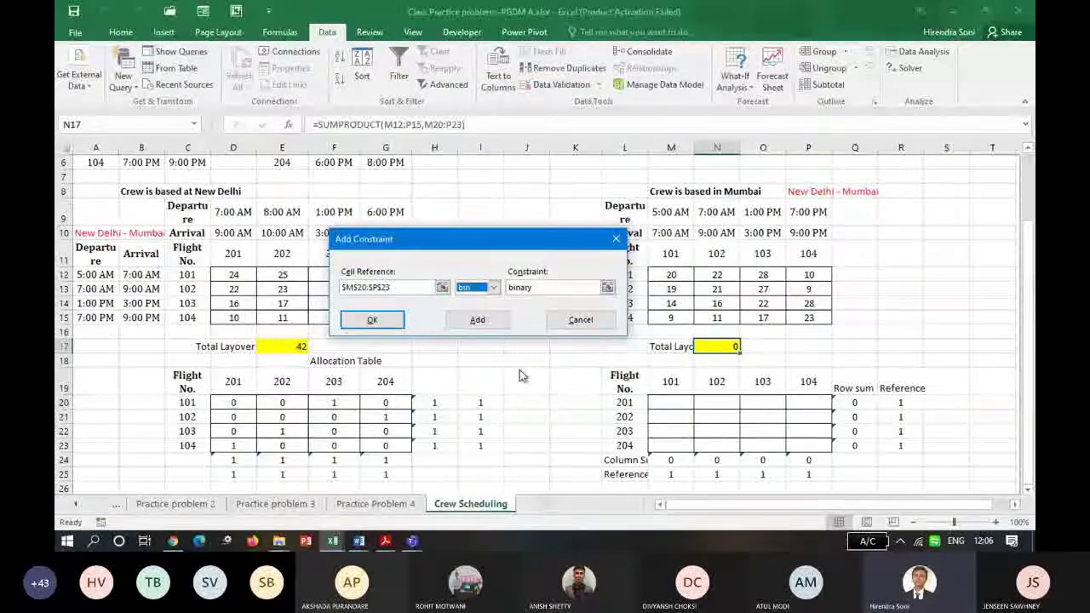
pyautogui.click(372, 320)
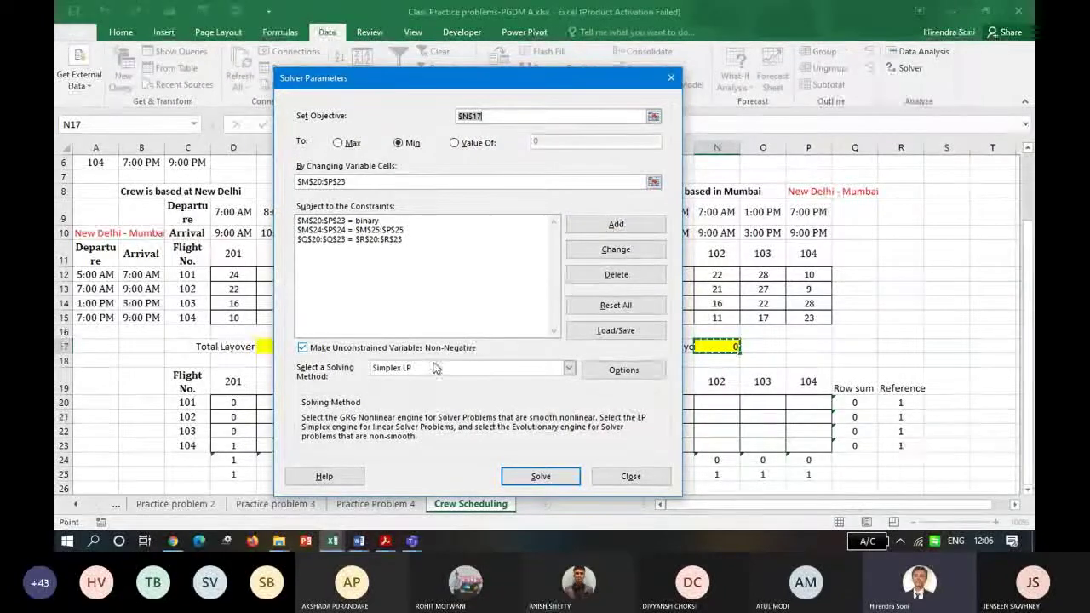
pyautogui.click(541, 477)
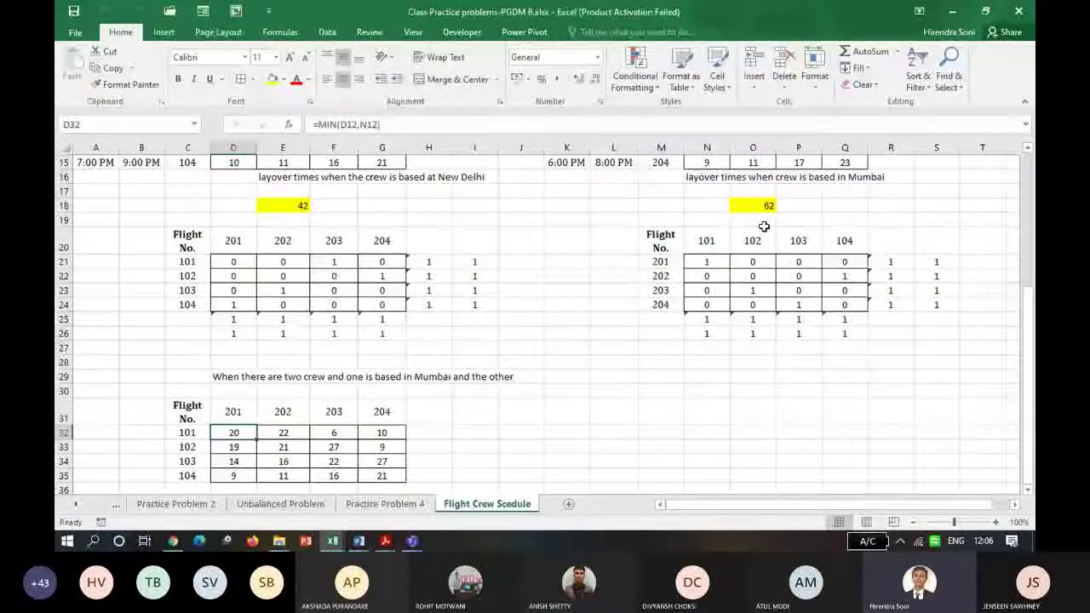
# Compare the total layovers in E17 and N17 with those in the PGDM B workbook's Flight Crew Scedule sheet.
pyautogui.hotkey('alt', 'Tab')
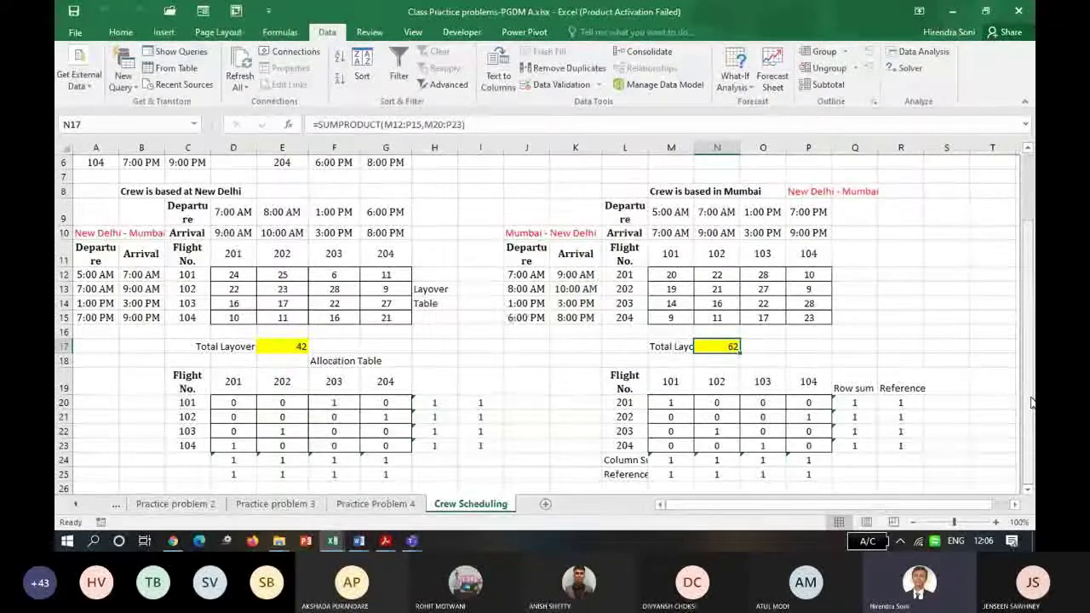
pyautogui.hotkey('alt', 'Tab')
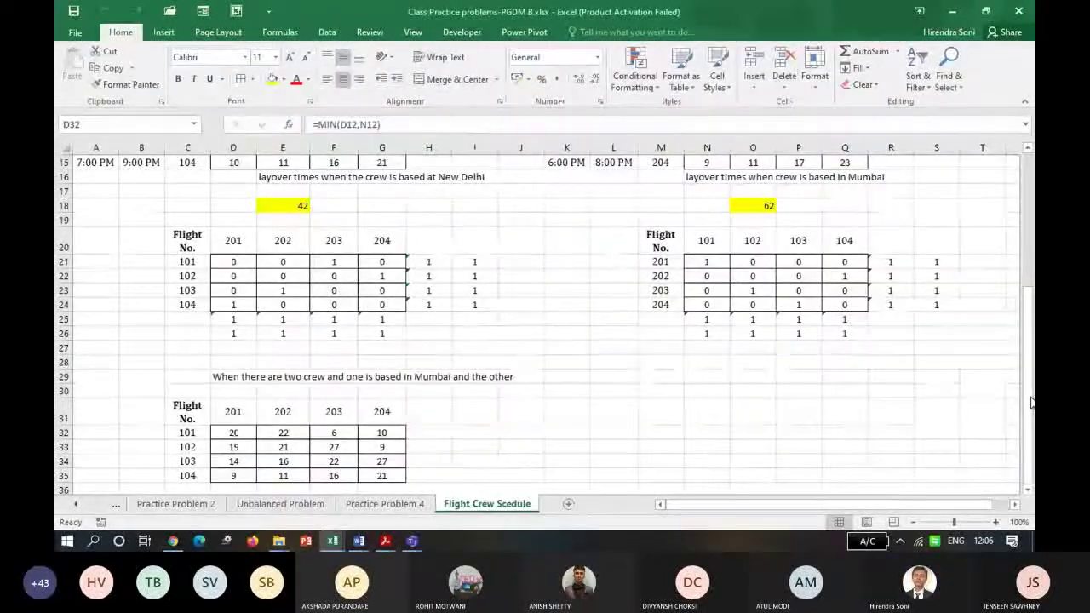
pyautogui.hotkey('alt', 'Tab')
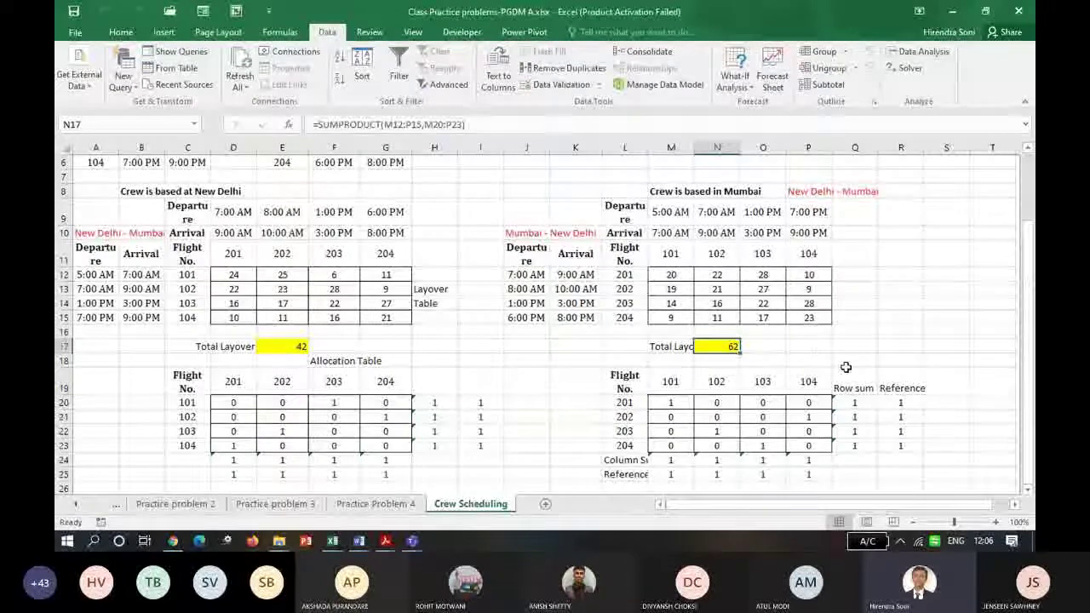
pyautogui.moveTo(1031, 336); pyautogui.dragTo(1032, 342)
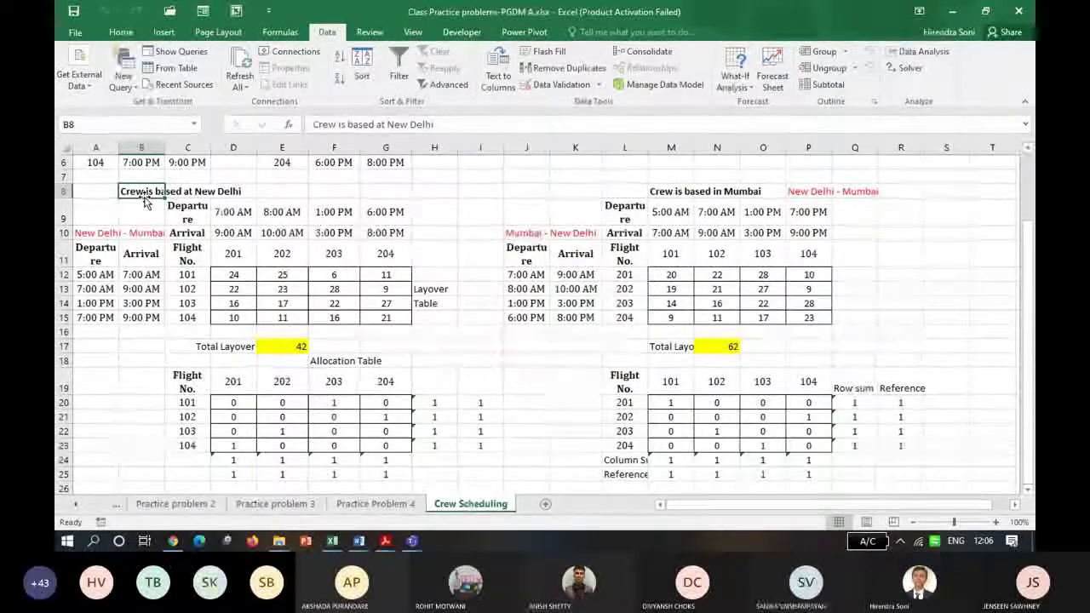
pyautogui.click(289, 347)
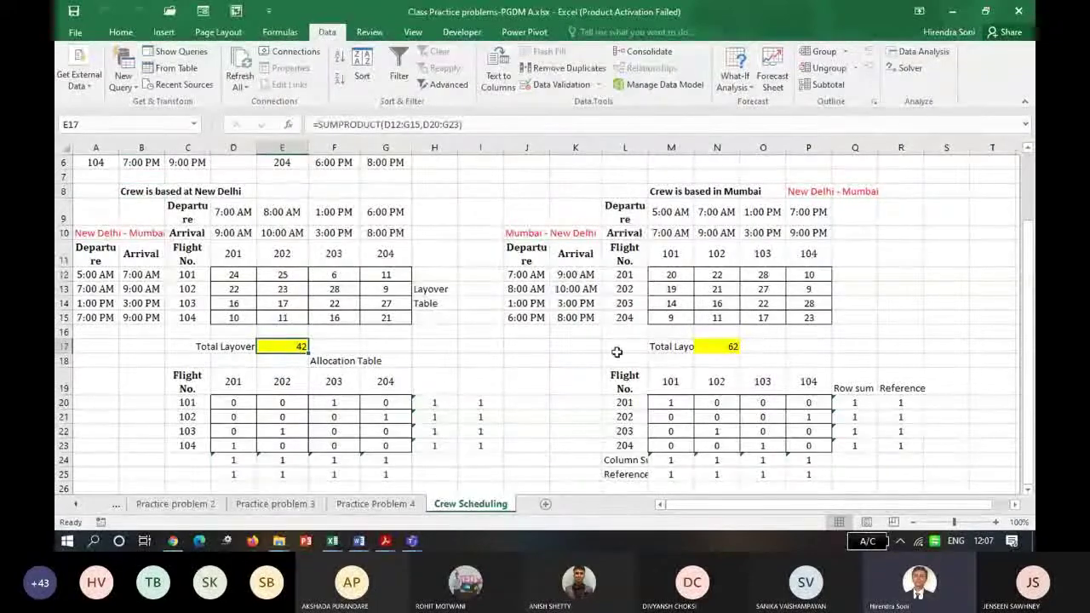
pyautogui.click(722, 350)
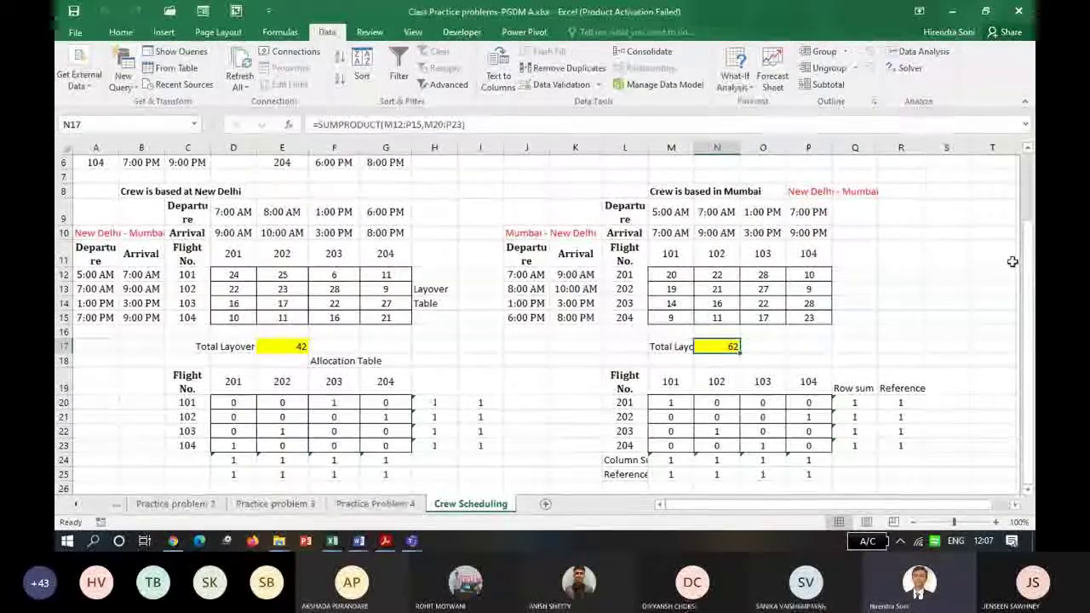
pyautogui.moveTo(1028, 247); pyautogui.dragTo(1030, 252)
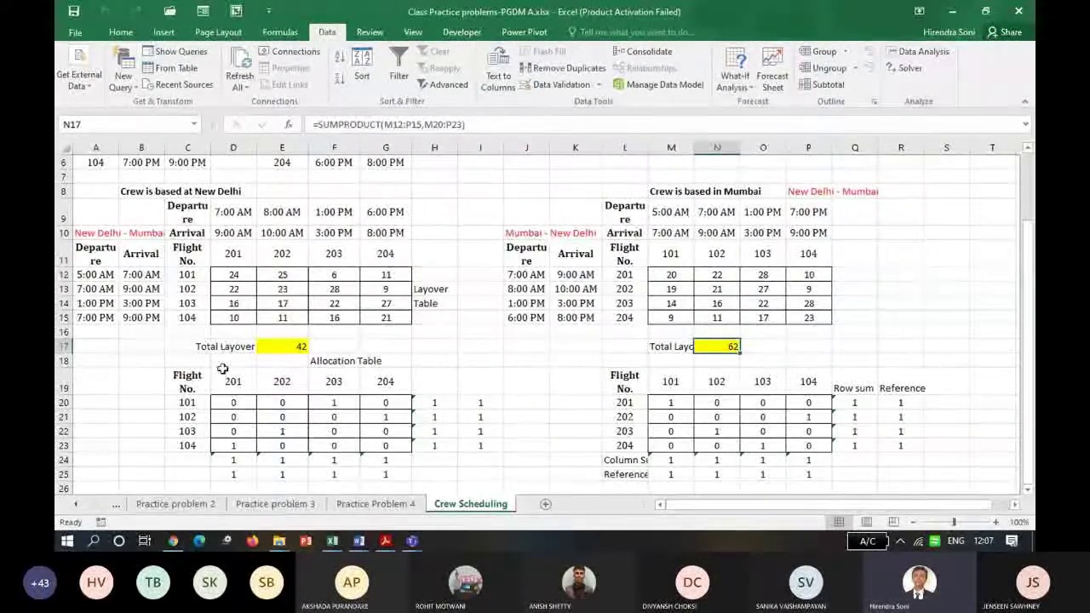
# Copy the New Delhi layover table C11:G15 with its flight numbers to the area starting at C28.
pyautogui.moveTo(186, 255); pyautogui.dragTo(387, 317)
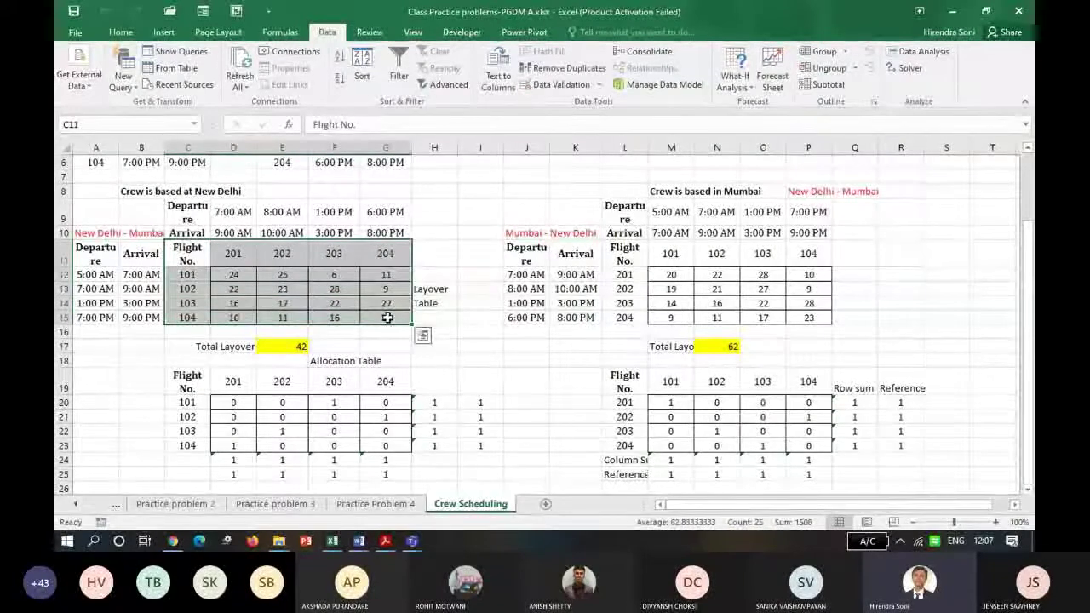
pyautogui.hotkey('ctrl', 'c')
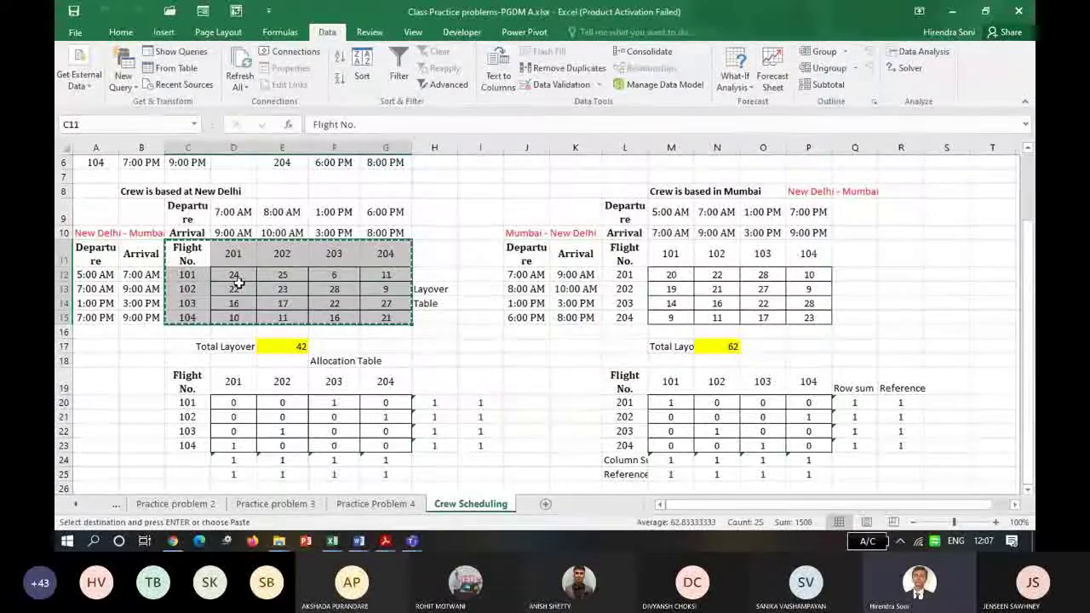
pyautogui.click(171, 484)
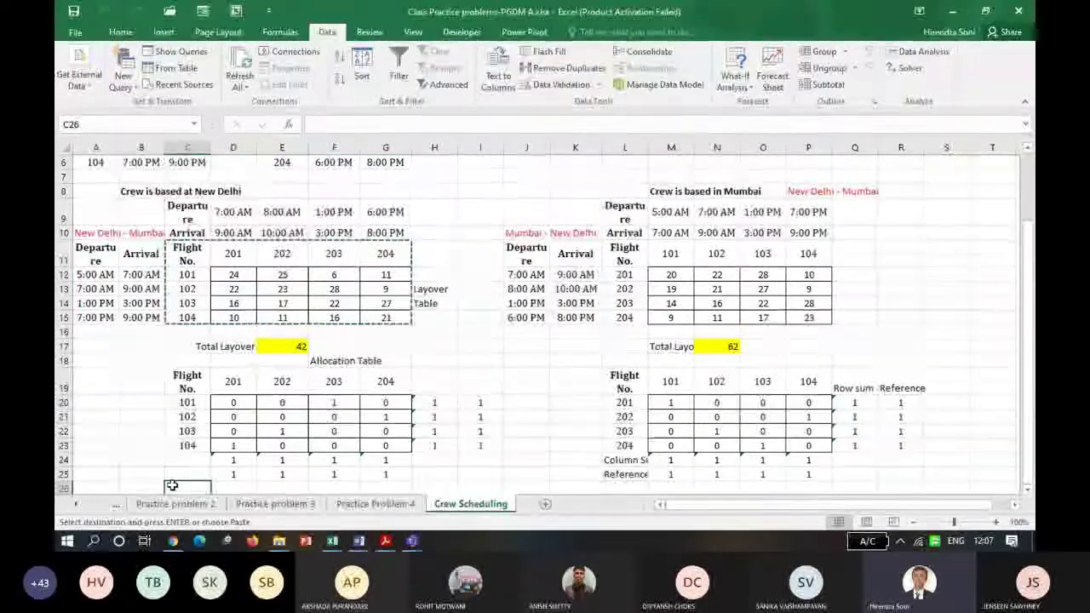
pyautogui.press('Down')
pyautogui.press('Down')
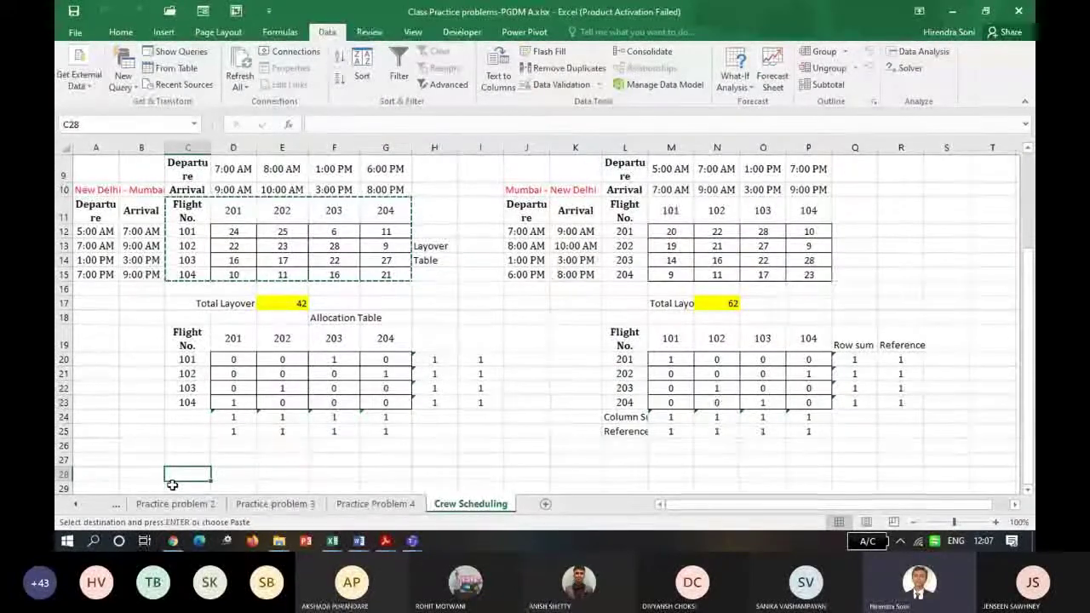
pyautogui.press('Return')
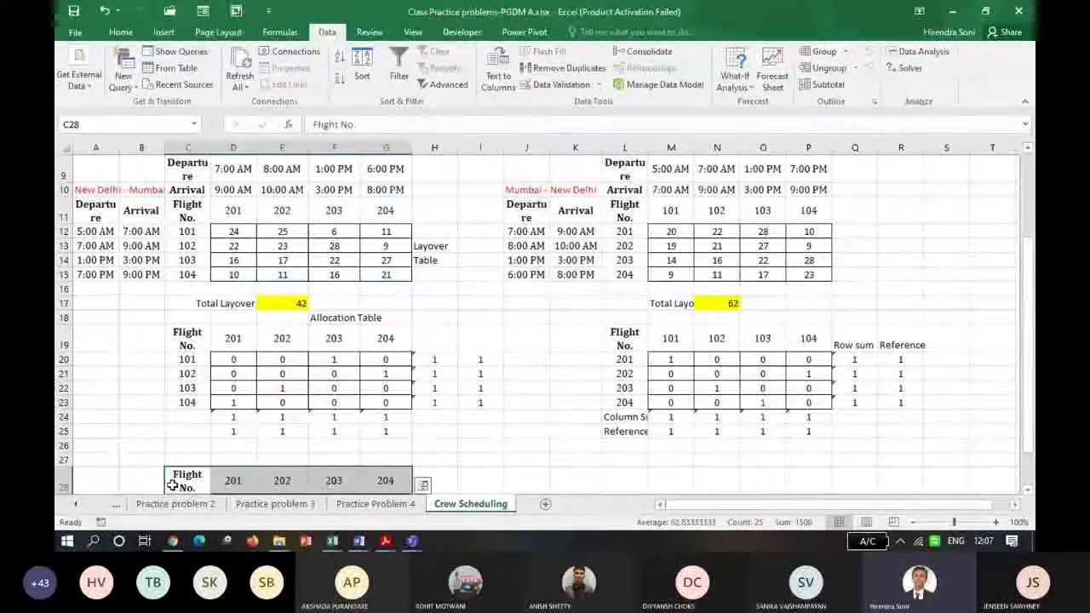
pyautogui.press('Down')
pyautogui.press('Down')
pyautogui.press('Down')
pyautogui.press('Down')
pyautogui.press('Down')
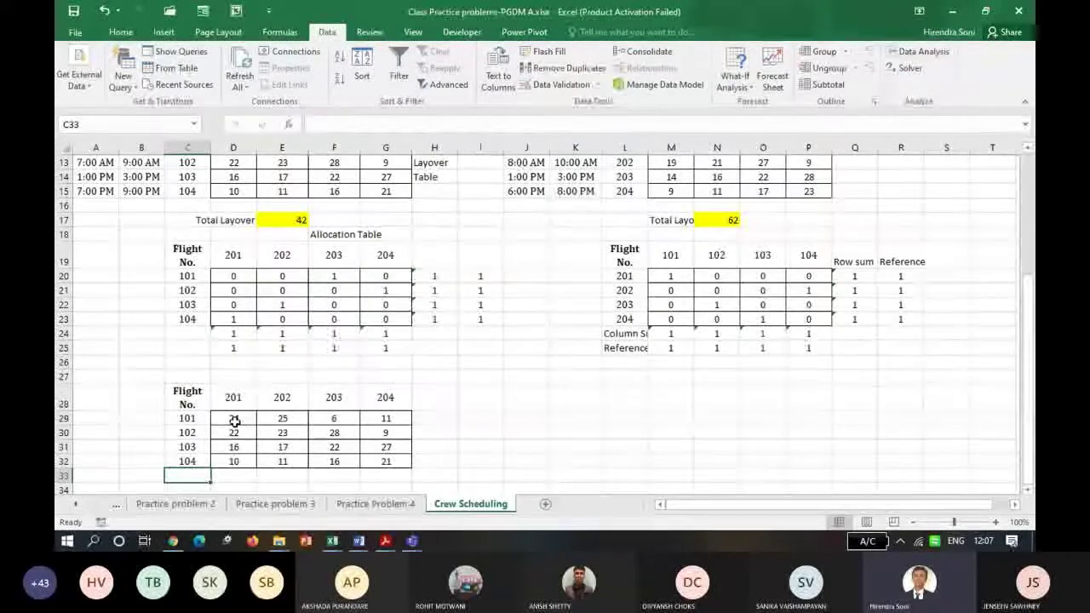
# Enter the heading "When we have two crew, one based in Delhi and the other based in Mumbai" in D27.
pyautogui.click(245, 378)
pyautogui.write('When we have two')
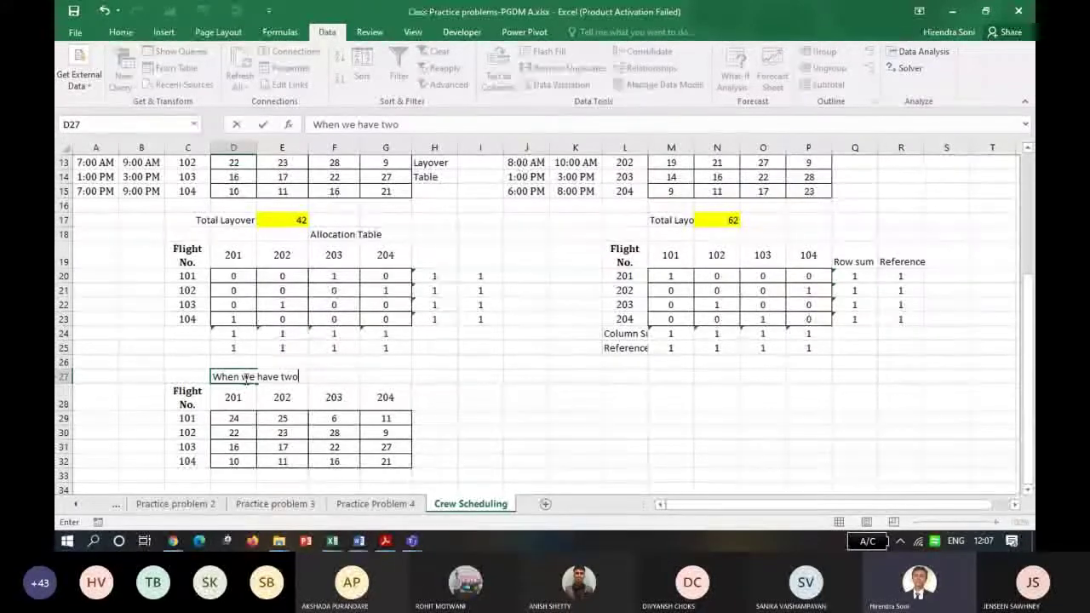
pyautogui.write(' crew')
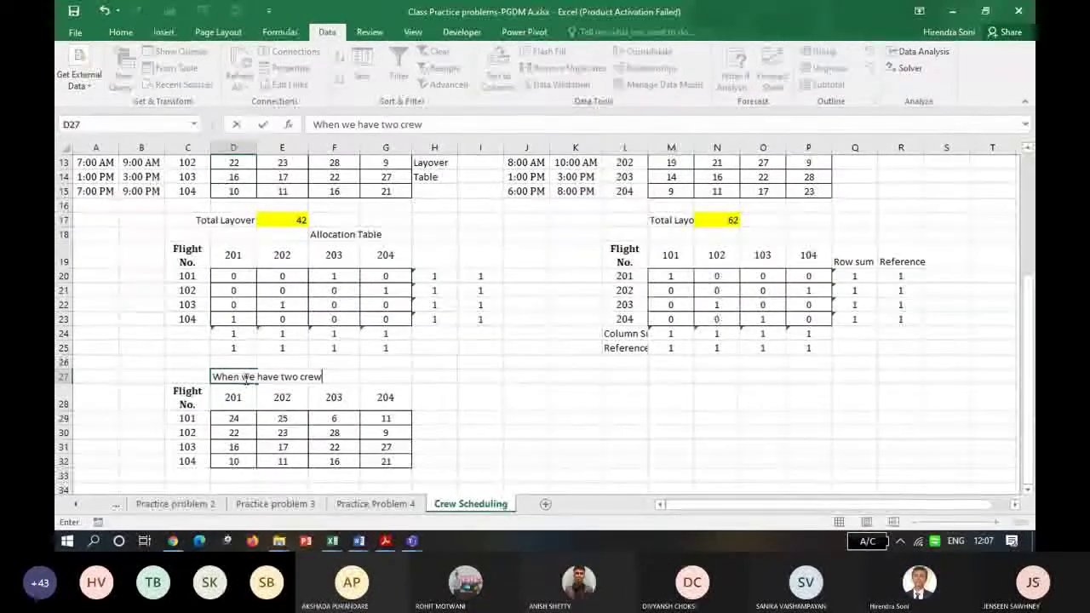
pyautogui.write(', one based in ')
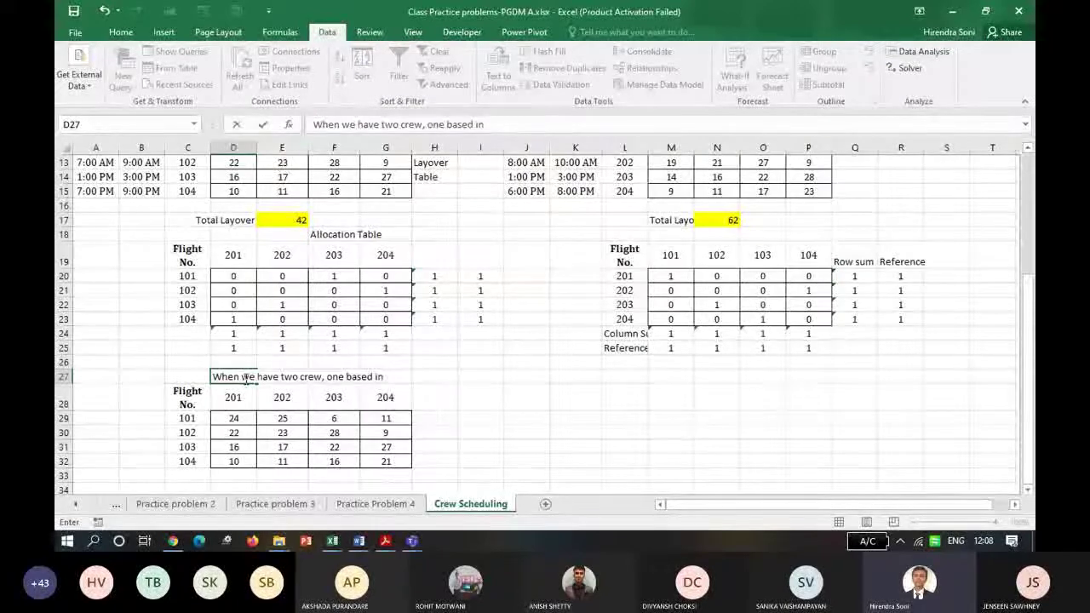
pyautogui.write('Delhi and the other')
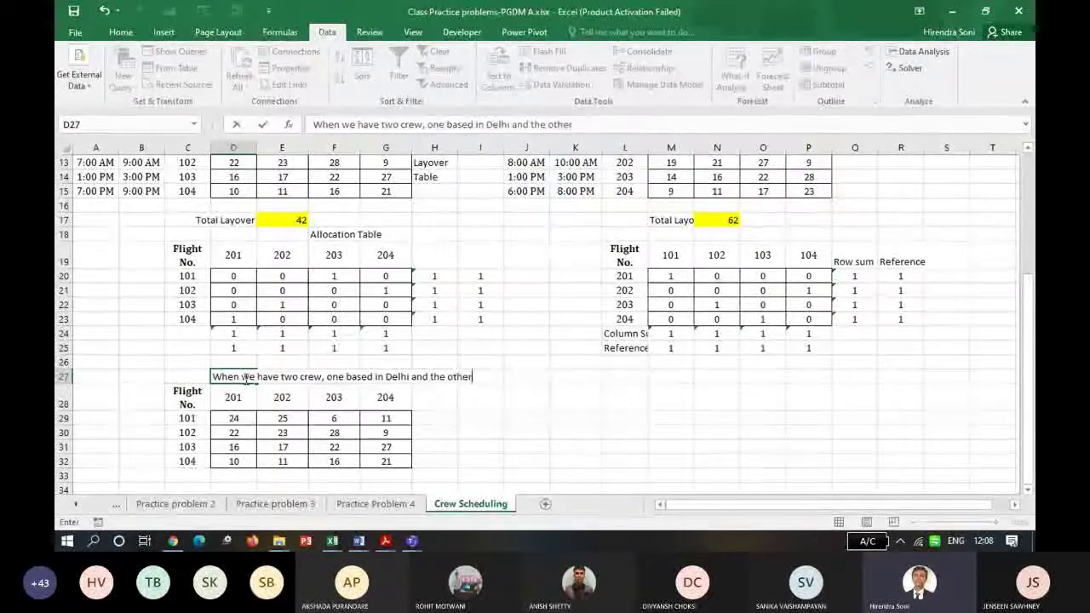
pyautogui.write(' based in Mumbai')
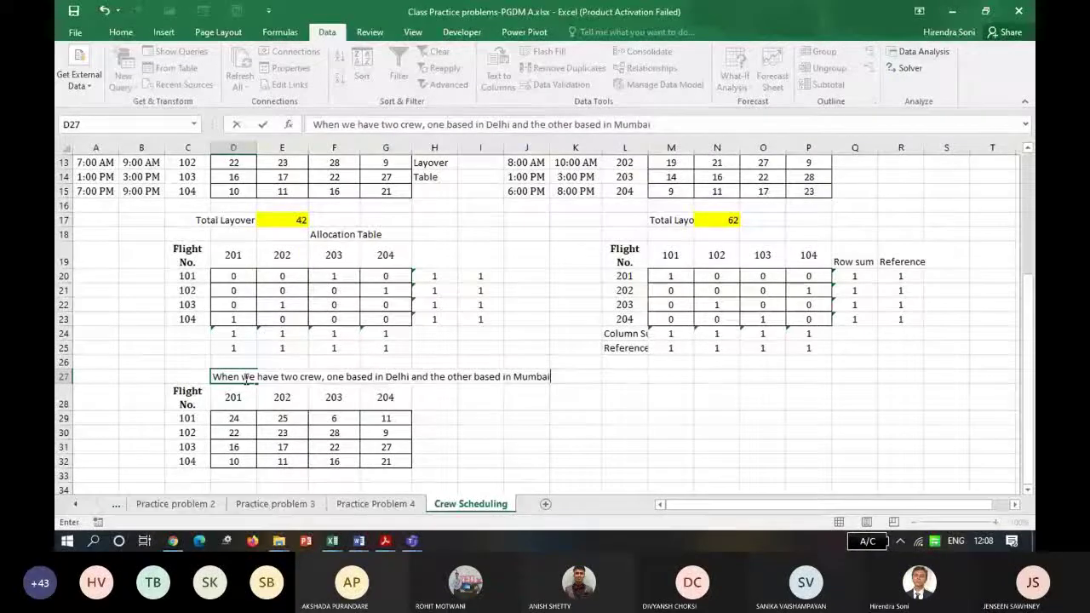
pyautogui.press('Return')
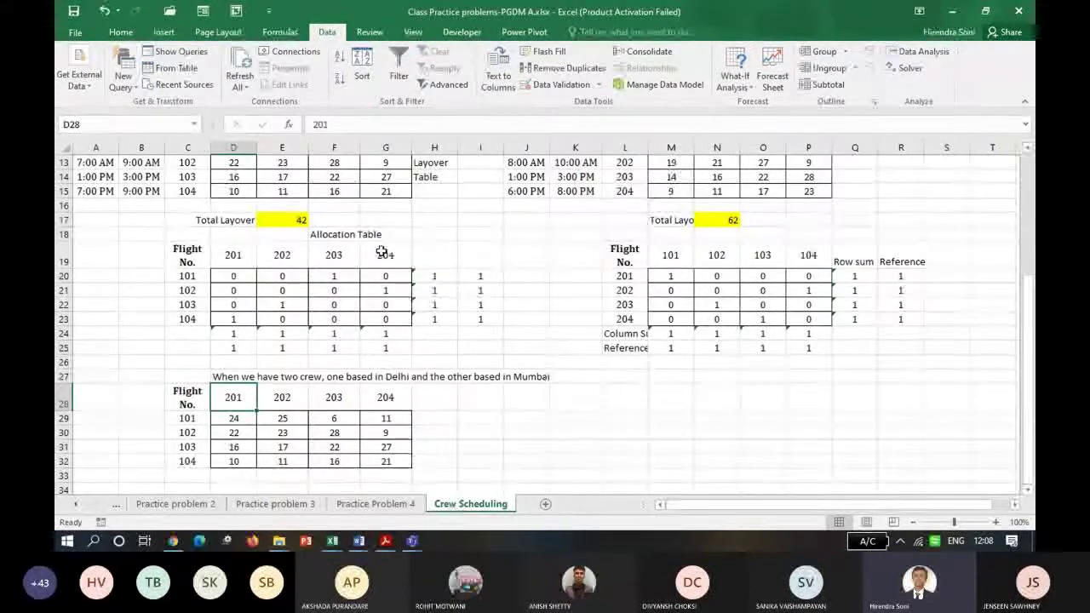
# Enter =MIN(D12,M12) in D29 and fill the formula across the combined layover table D29:G32.
pyautogui.click(234, 419)
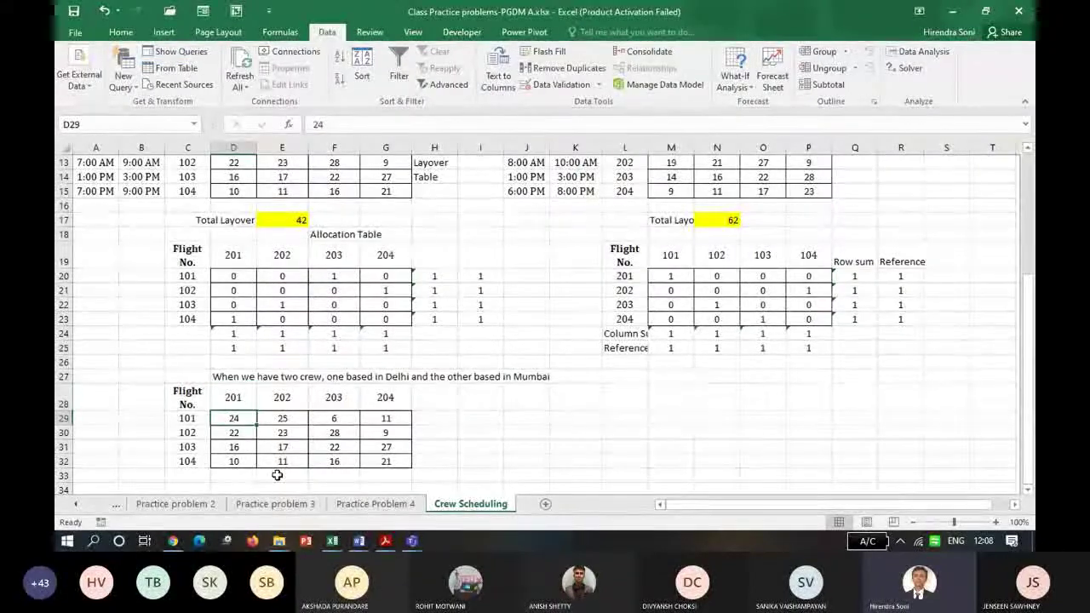
pyautogui.write('=min')
pyautogui.press('Tab')
pyautogui.press('Up')
pyautogui.press('Up')
pyautogui.press('Up')
pyautogui.press('Up')
pyautogui.press('Up')
pyautogui.press('Up')
pyautogui.press('Up')
pyautogui.press('Up')
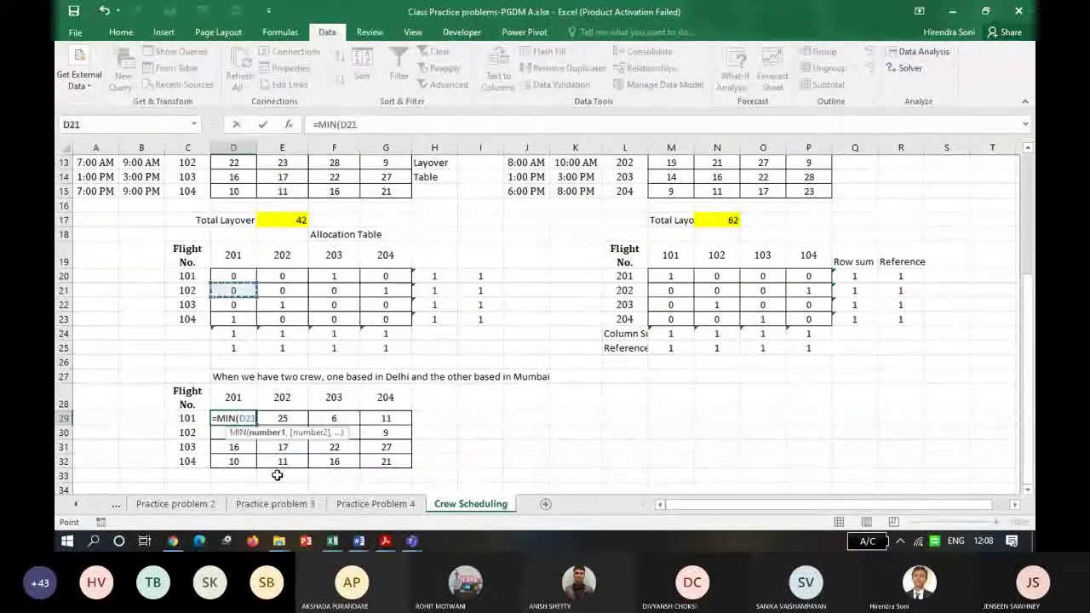
pyautogui.press('Up')
pyautogui.press('Up')
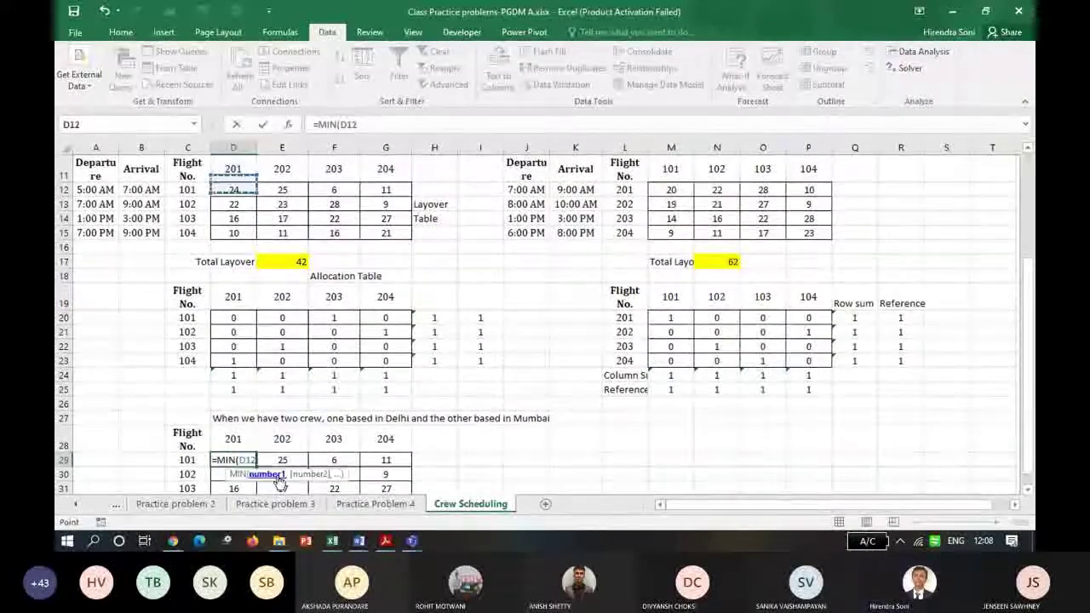
pyautogui.write(',')
pyautogui.press('Up')
pyautogui.press('Up')
pyautogui.press('Up')
pyautogui.press('Up')
pyautogui.press('Up')
pyautogui.press('Up')
pyautogui.press('Up')
pyautogui.press('Up')
pyautogui.press('Up')
pyautogui.press('Right')
pyautogui.press('Right')
pyautogui.press('Right')
pyautogui.press('Right')
pyautogui.press('Right')
pyautogui.press('Right')
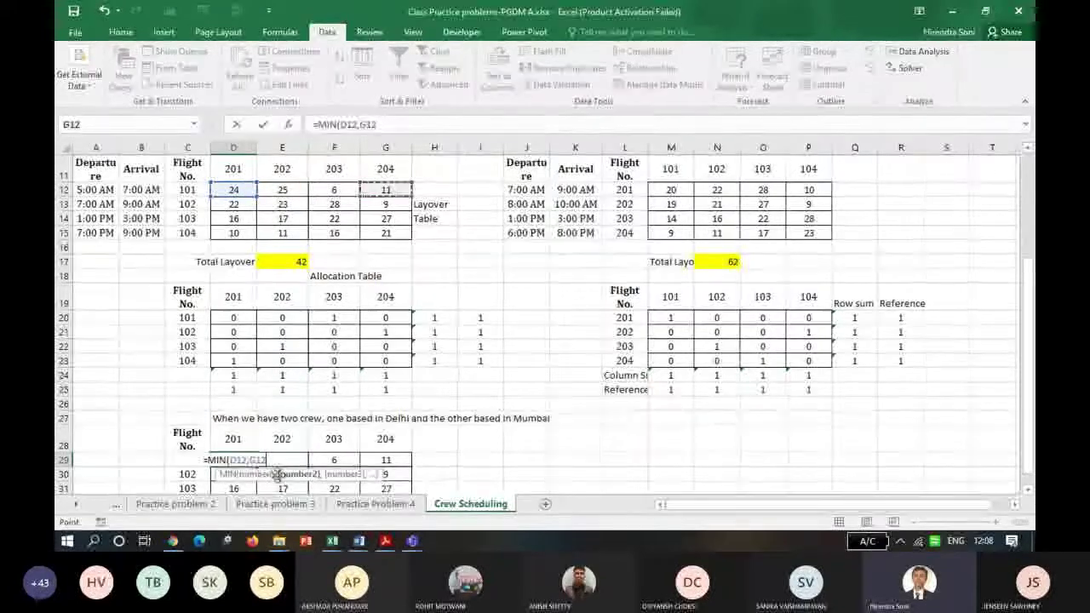
pyautogui.press('Right')
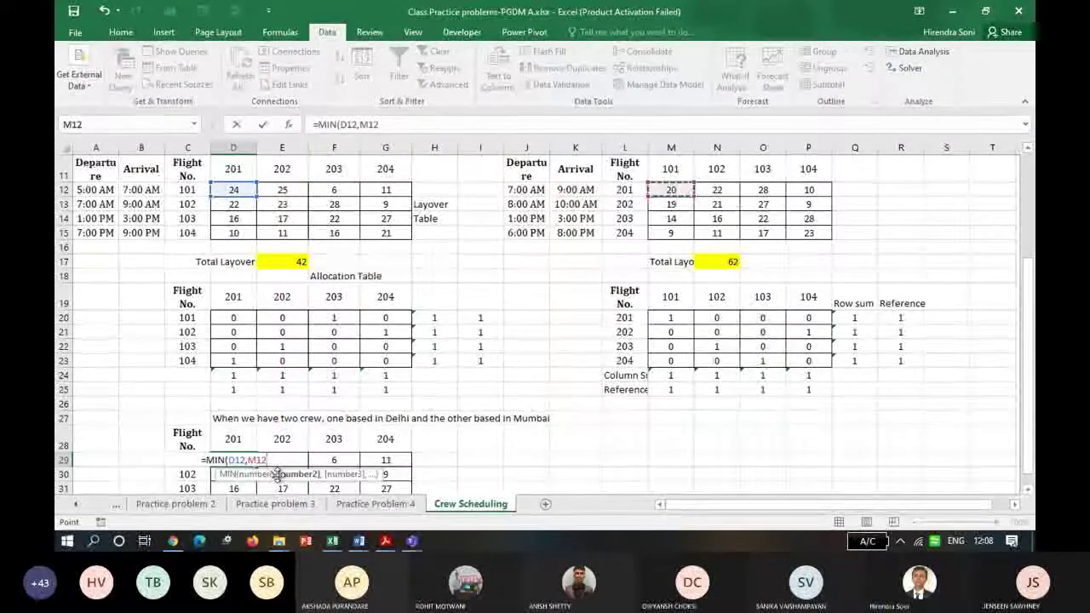
pyautogui.hotkey('ctrl', 'Return')
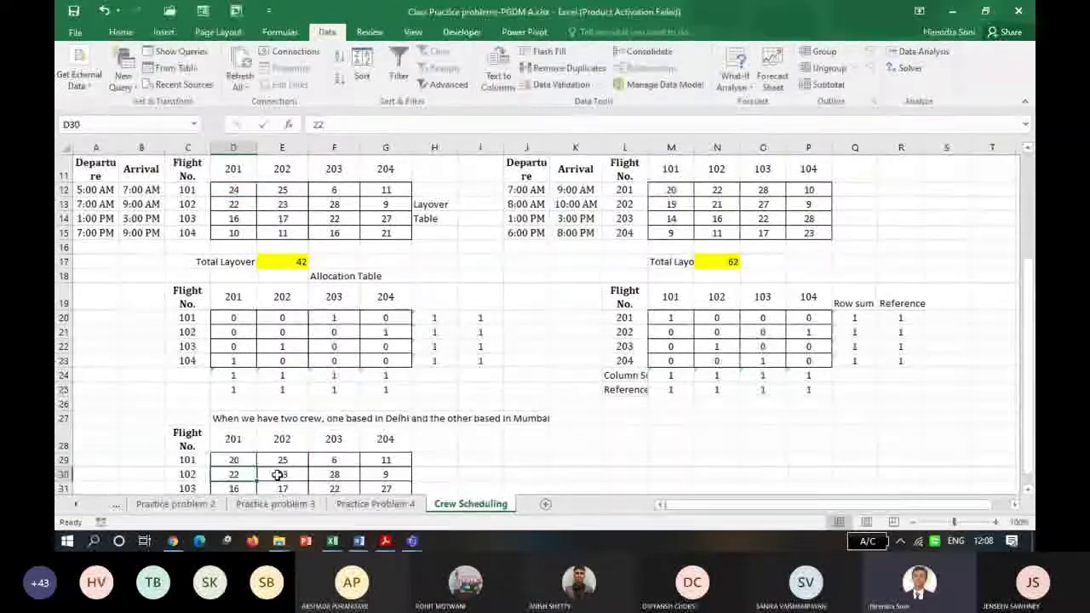
pyautogui.moveTo(256, 466); pyautogui.dragTo(402, 467)
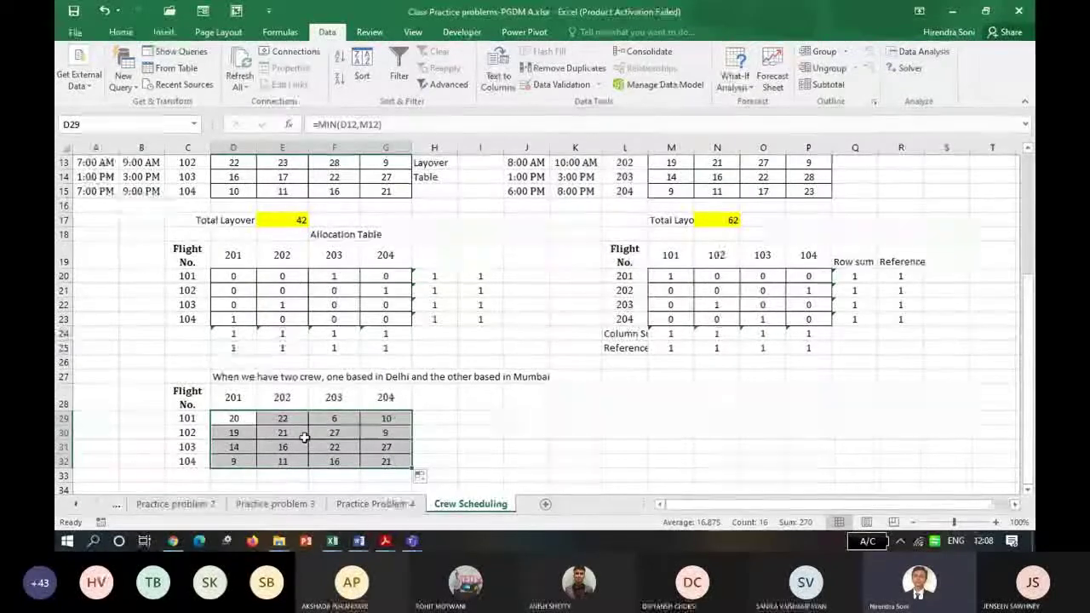
# Add an Equal To conditional formatting rule on D29 comparing it with =D12, using Light Red Fill with Dark Red Text.
pyautogui.click(246, 420)
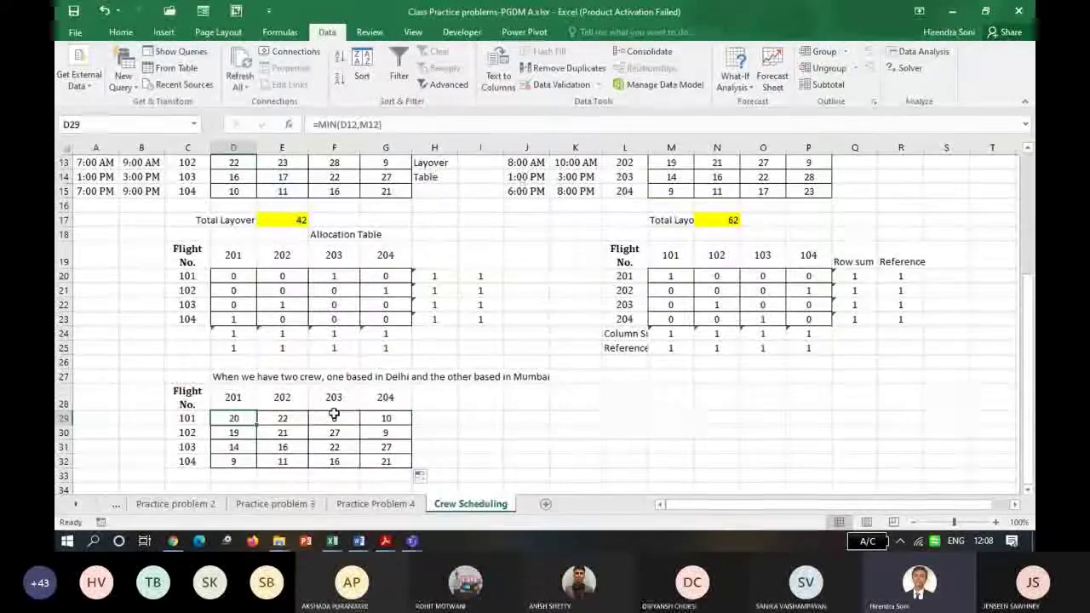
pyautogui.click(120, 31)
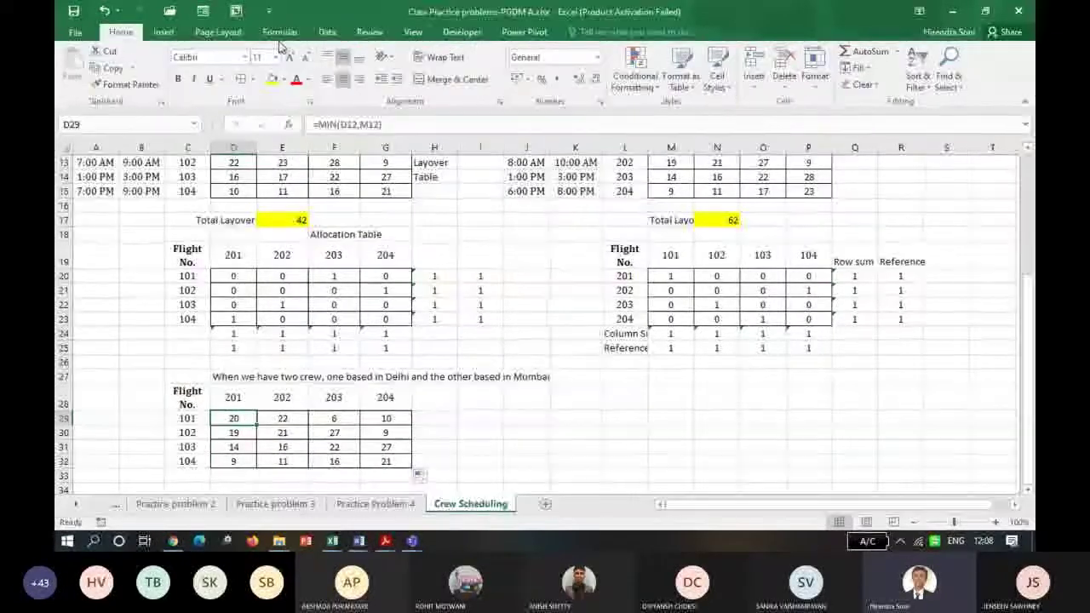
pyautogui.click(656, 84)
pyautogui.moveTo(682, 109)
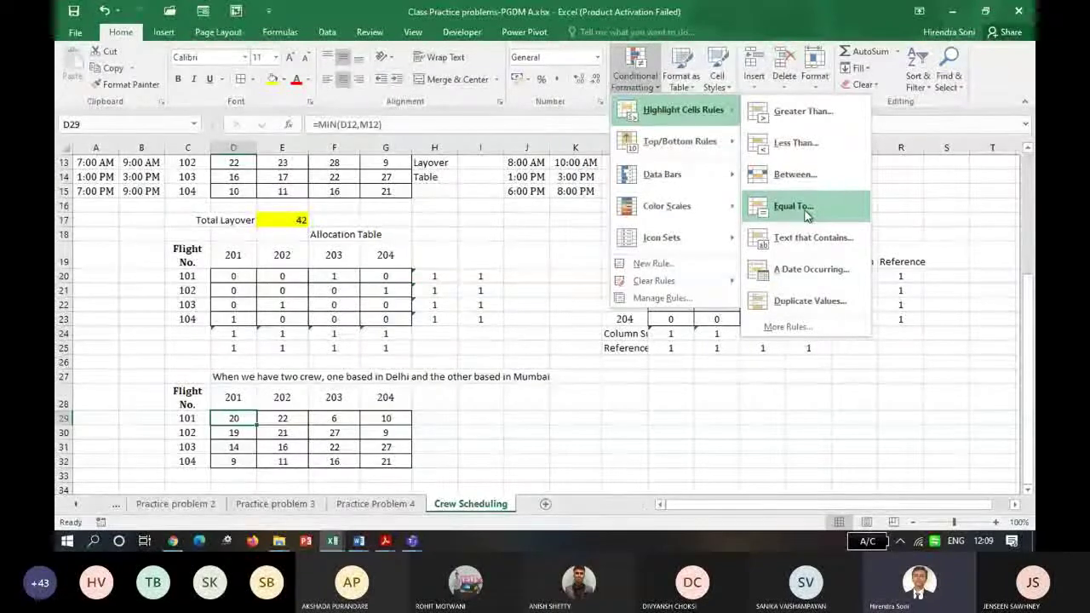
pyautogui.click(794, 206)
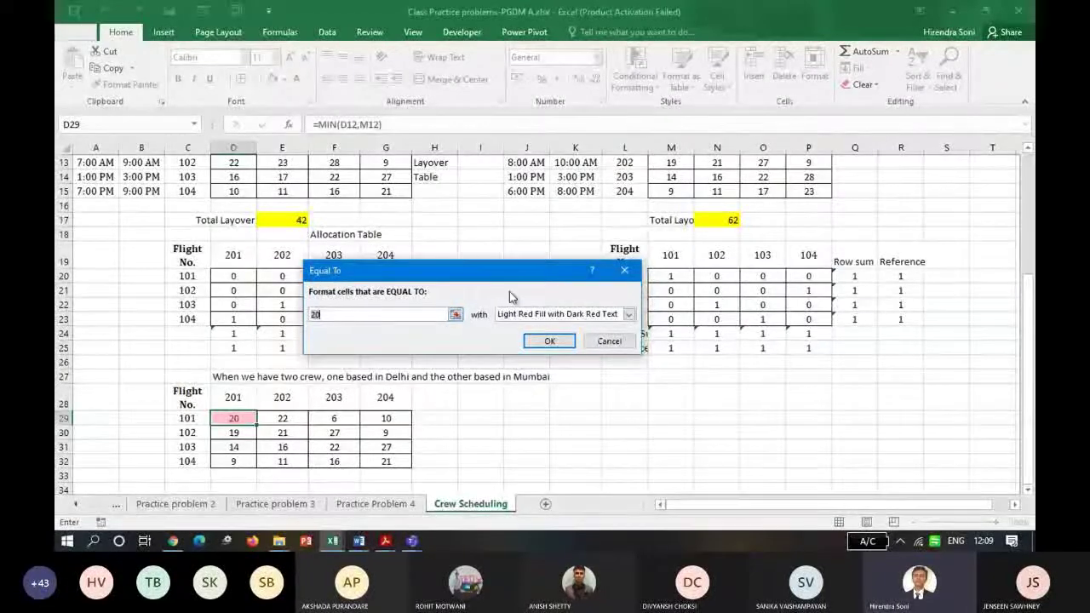
pyautogui.scroll(1, 936, 311)
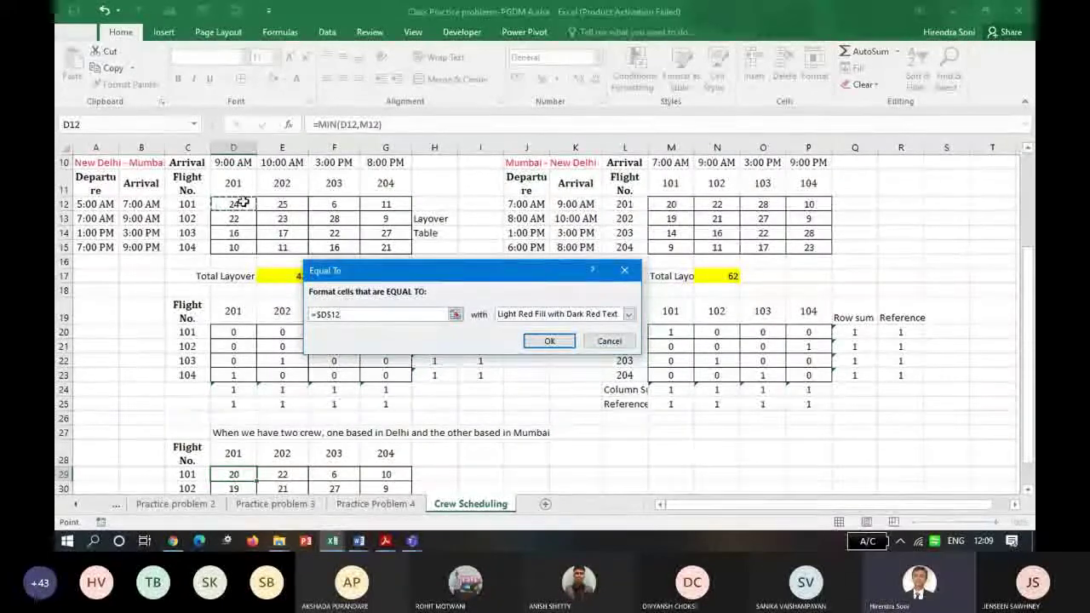
pyautogui.press('F4')
pyautogui.press('F4')
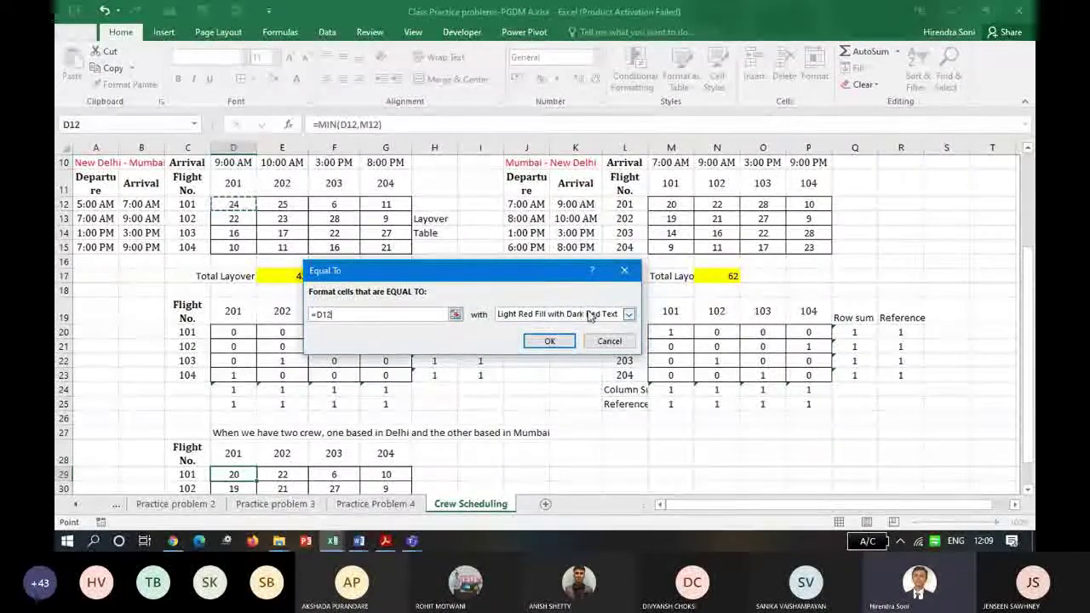
pyautogui.click(549, 339)
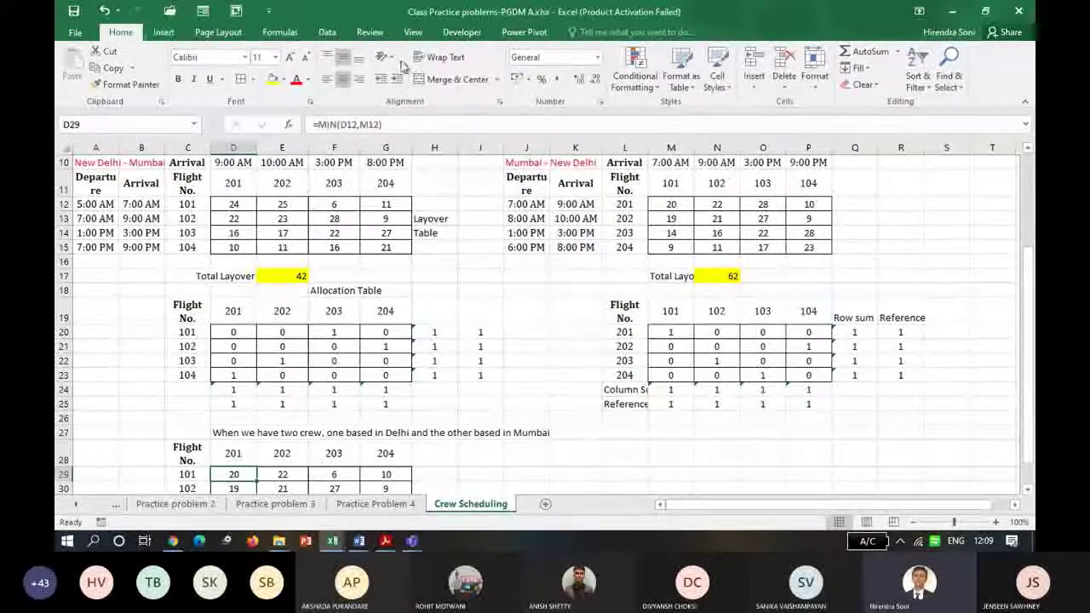
# Add a second Equal To conditional formatting rule on D29 for =M12, using Green Fill with Dark Green Text.
pyautogui.click(654, 85)
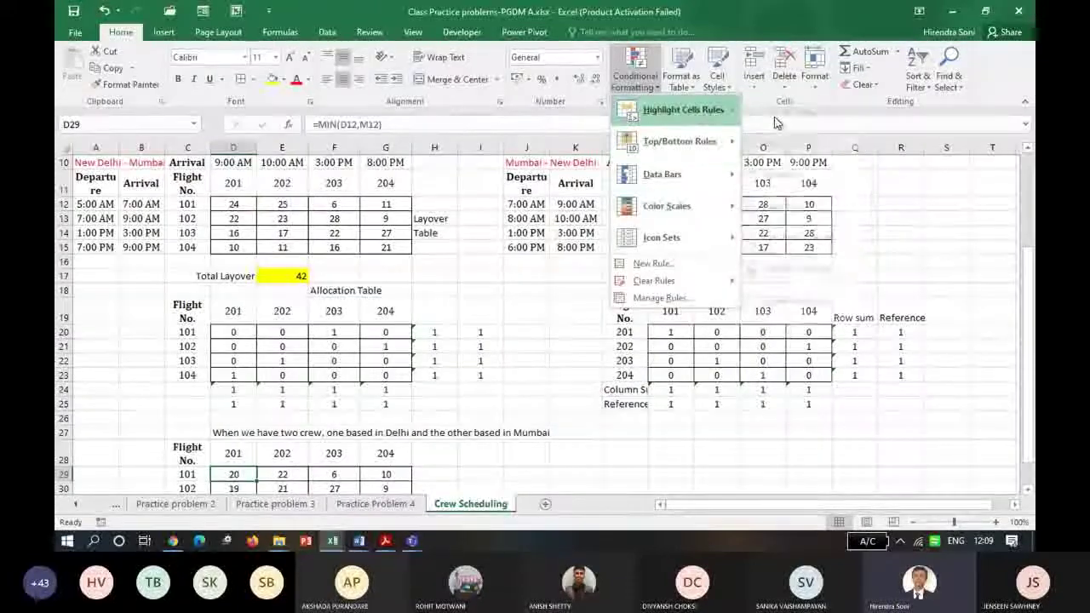
pyautogui.moveTo(714, 114)
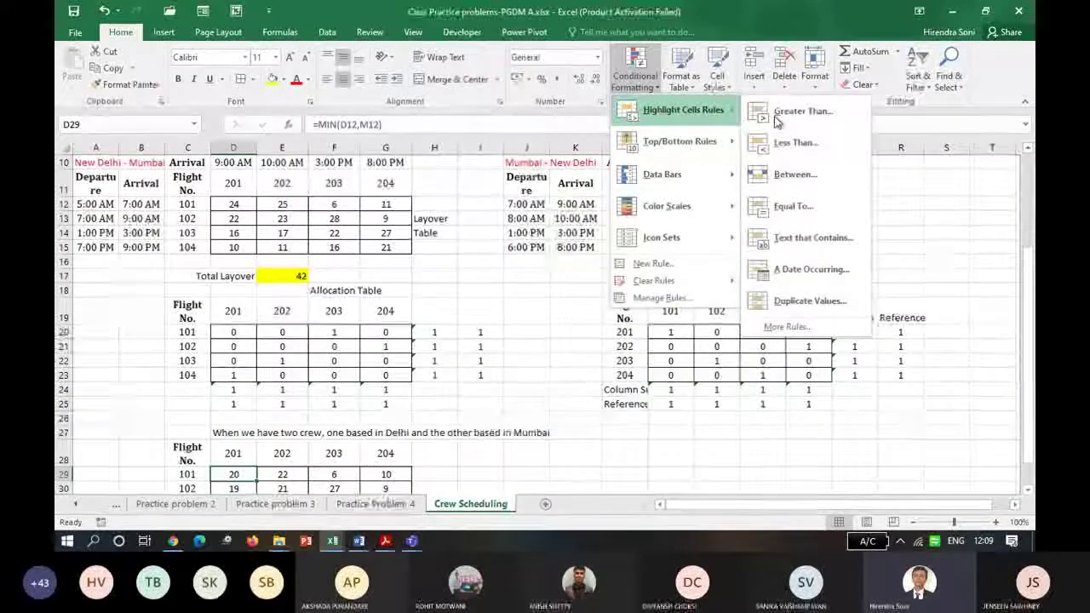
pyautogui.click(794, 216)
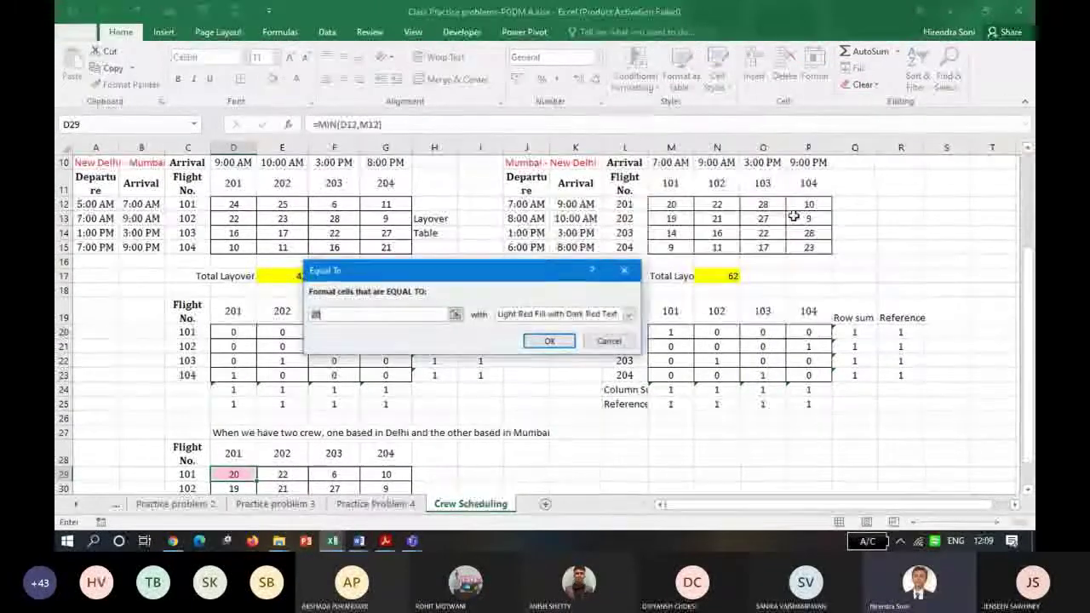
pyautogui.click(629, 314)
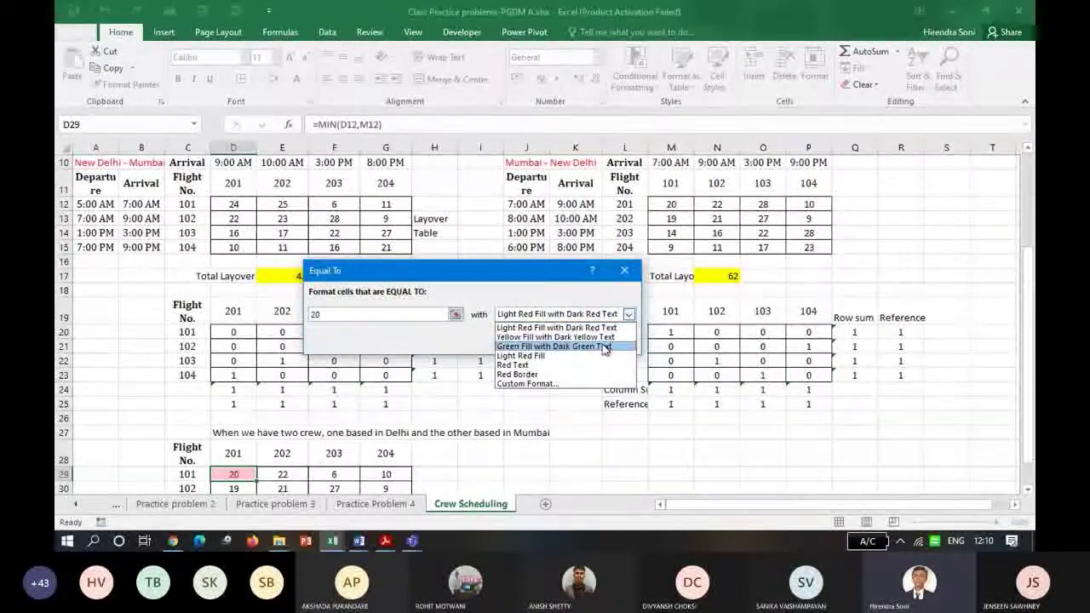
pyautogui.click(603, 347)
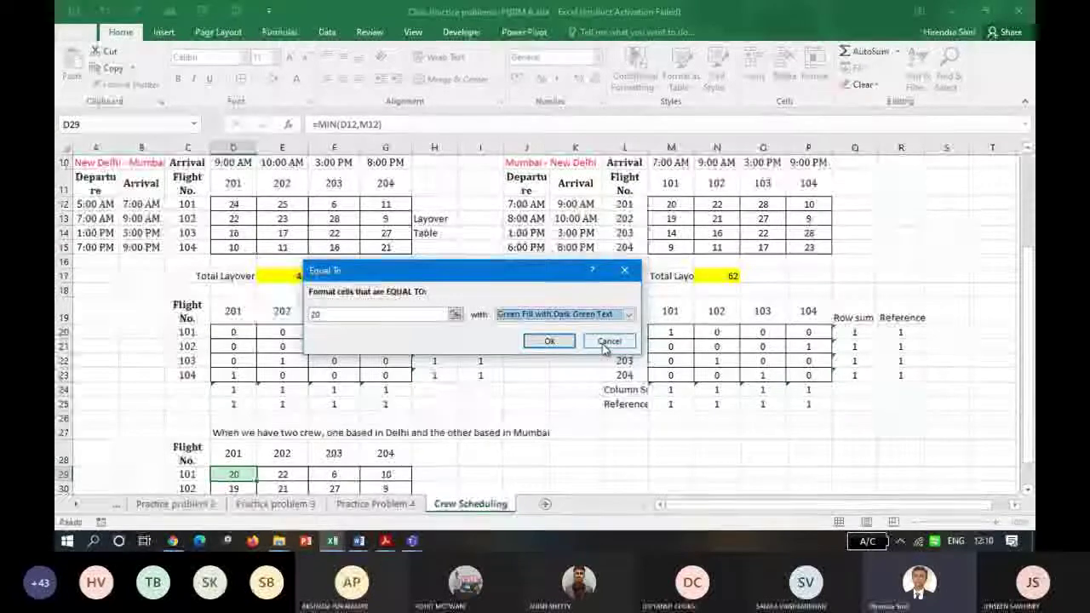
pyautogui.click(361, 313)
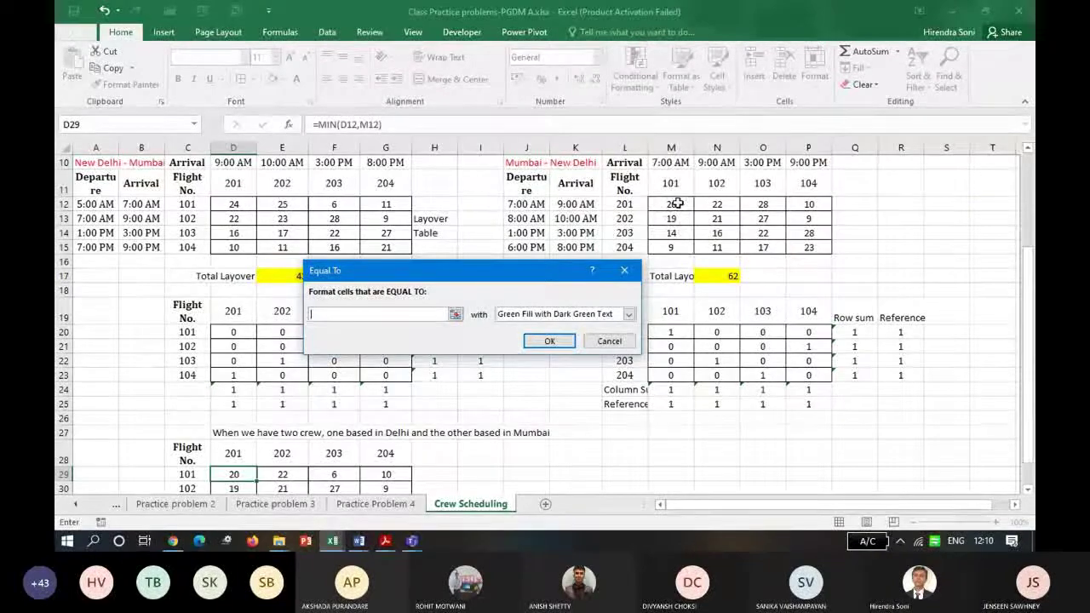
pyautogui.click(675, 204)
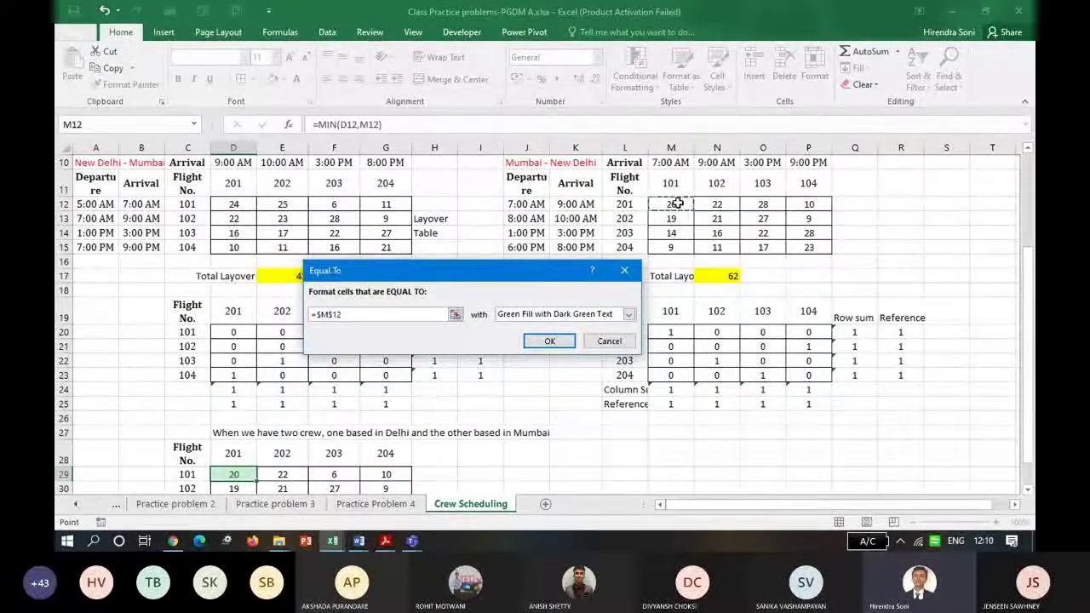
pyautogui.press('F4')
pyautogui.press('F4')
pyautogui.press('F4')
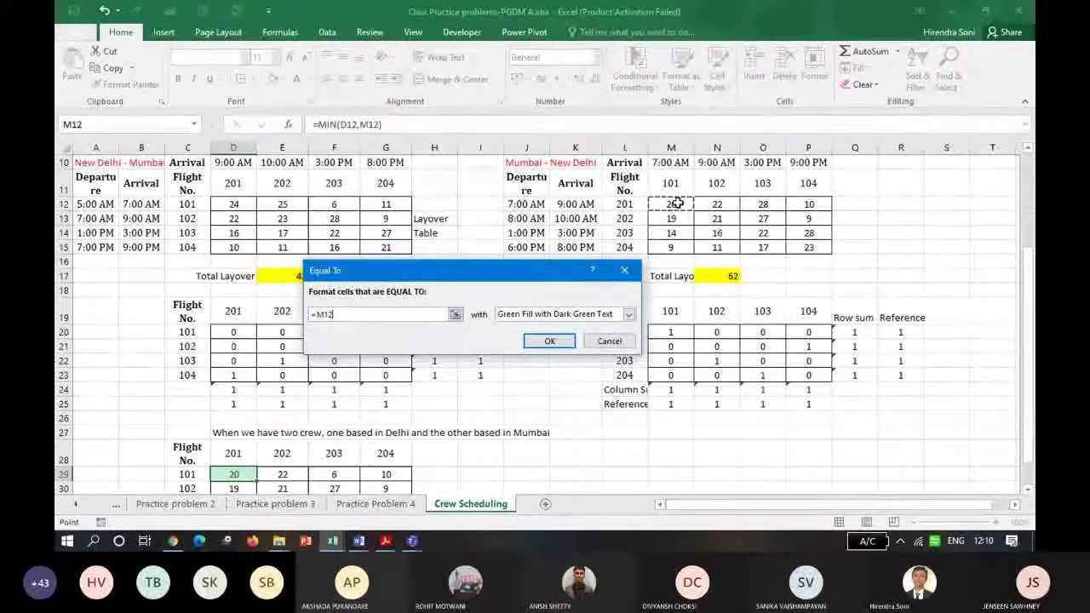
pyautogui.click(549, 342)
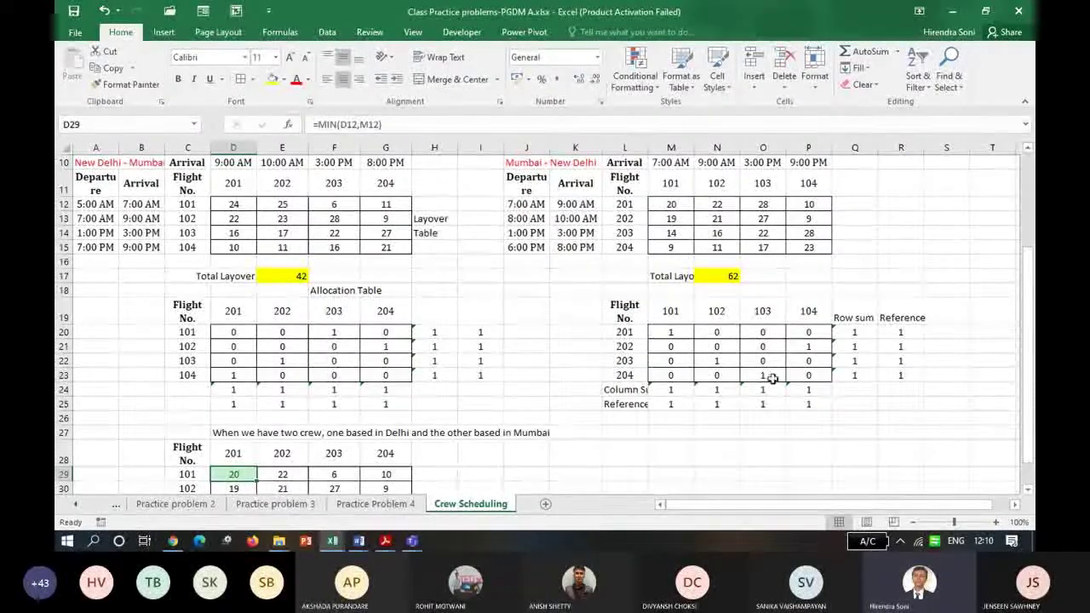
# Copy the conditional formatting of D29 to the whole combined layover table D29:G32 with Format Painter.
pyautogui.moveTo(1031, 456); pyautogui.dragTo(1030, 461)
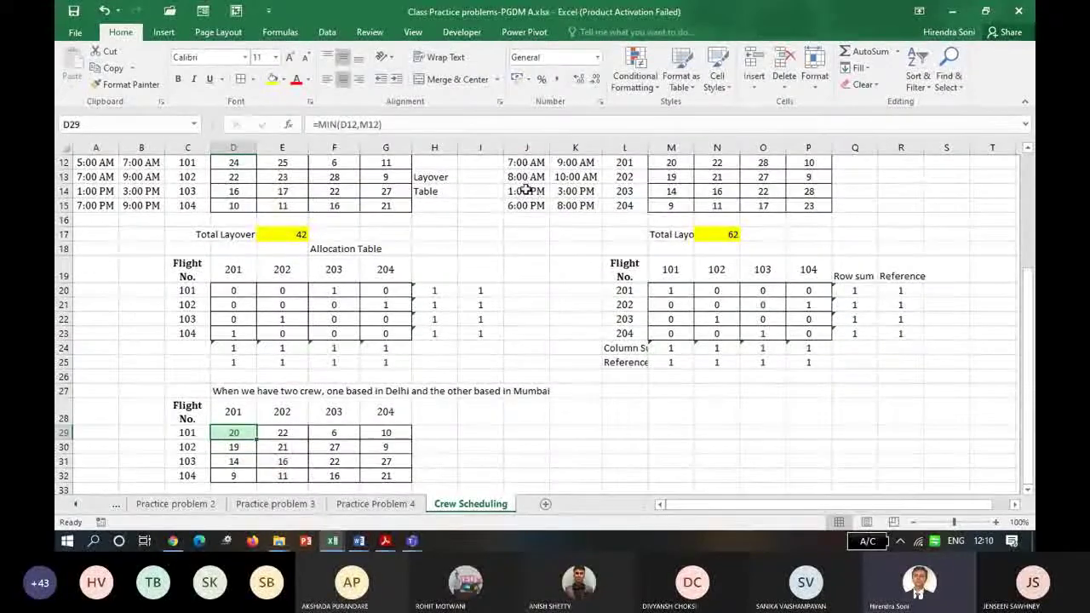
pyautogui.click(130, 83)
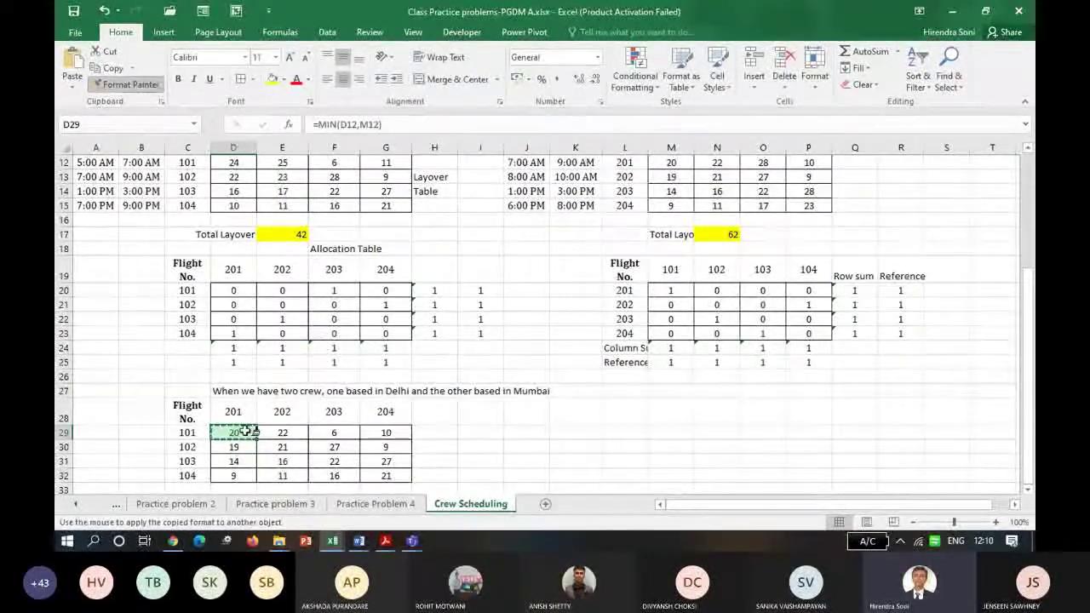
pyautogui.moveTo(233, 433); pyautogui.dragTo(374, 474)
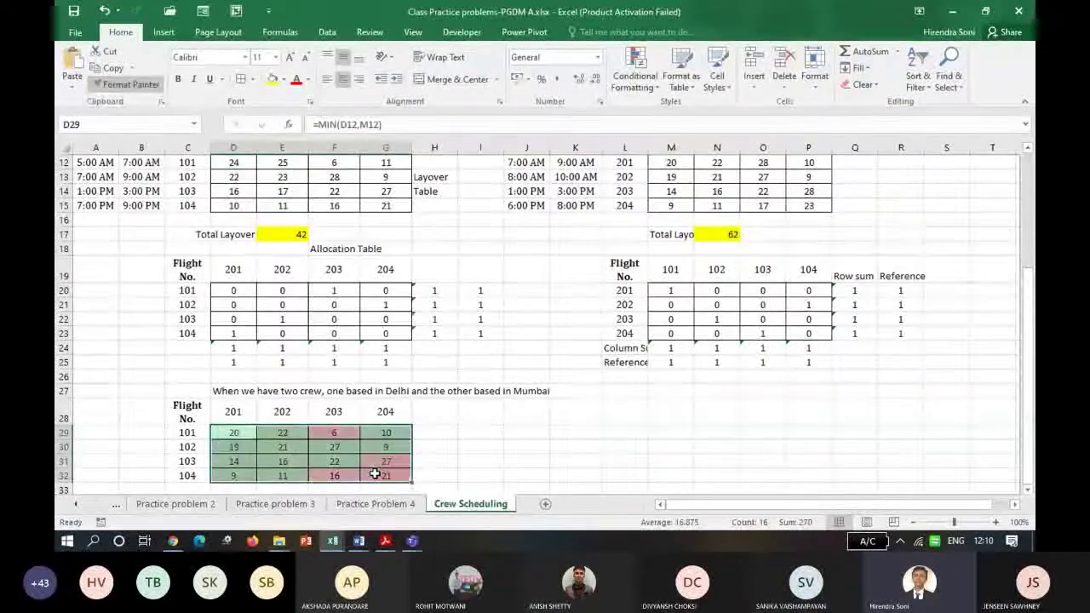
pyautogui.click(420, 471)
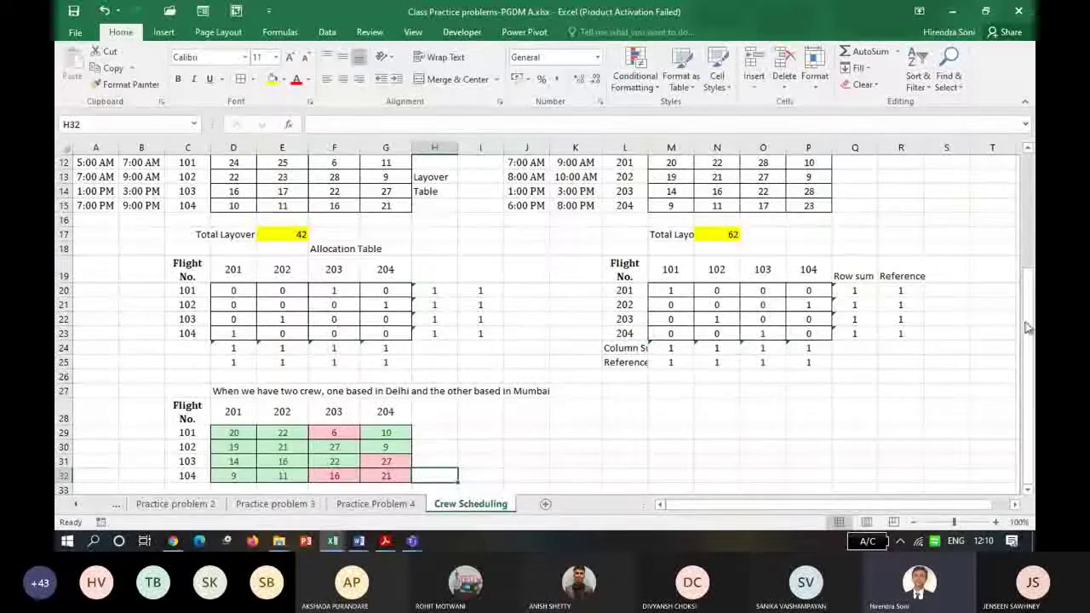
# Re-enter the formula =MIN(D12,M12) in D29, referencing the first cells of the Delhi and Mumbai layover tables.
pyautogui.scroll(1, 1027, 328)
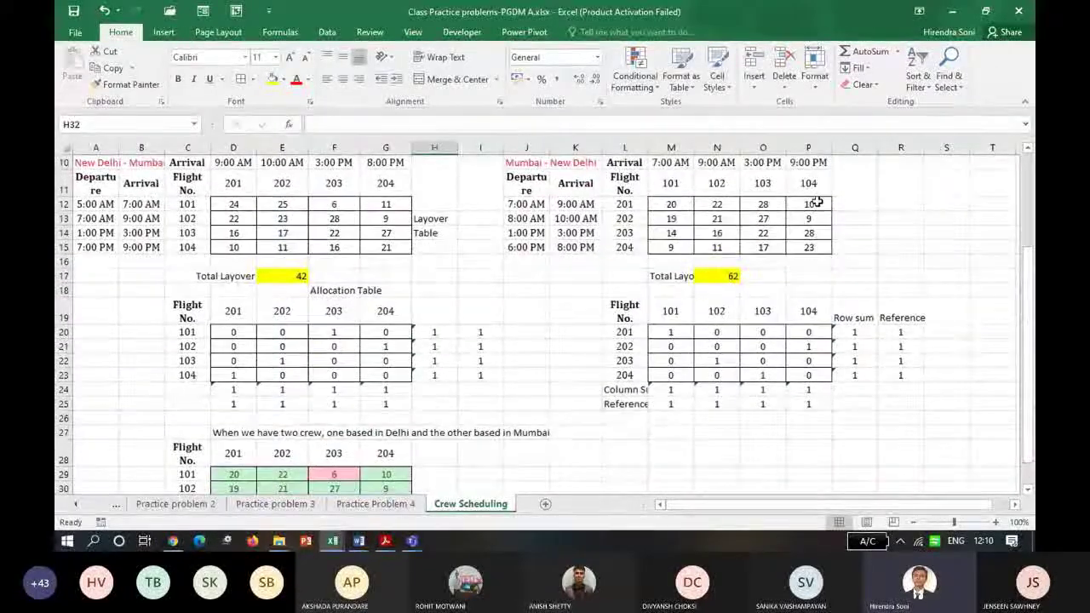
pyautogui.click(911, 522)
pyautogui.click(912, 522)
pyautogui.moveTo(1027, 424); pyautogui.dragTo(1030, 446)
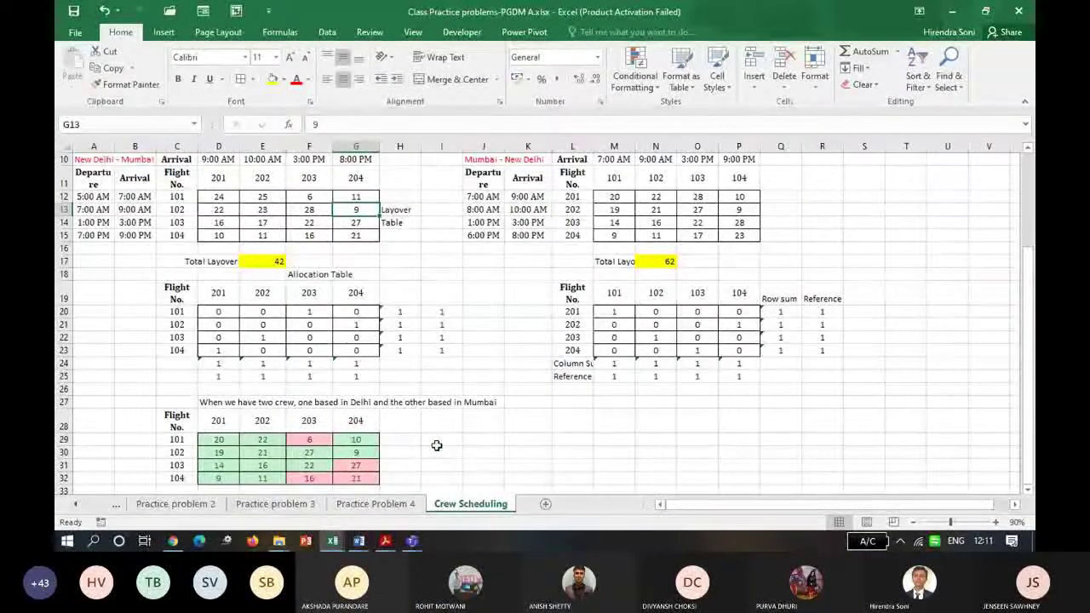
pyautogui.click(223, 437)
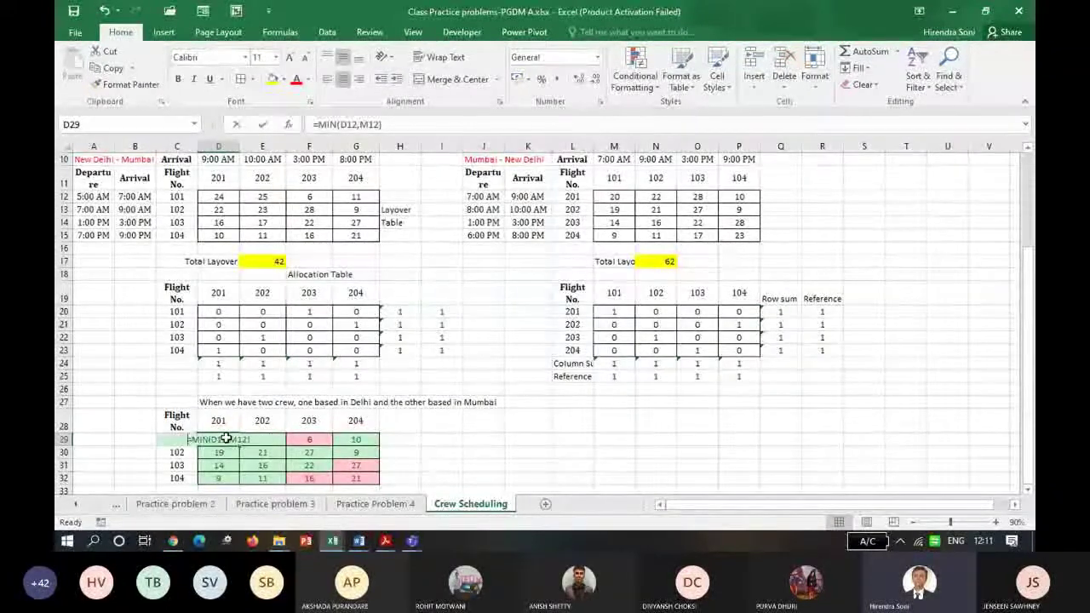
pyautogui.write('MIN(')
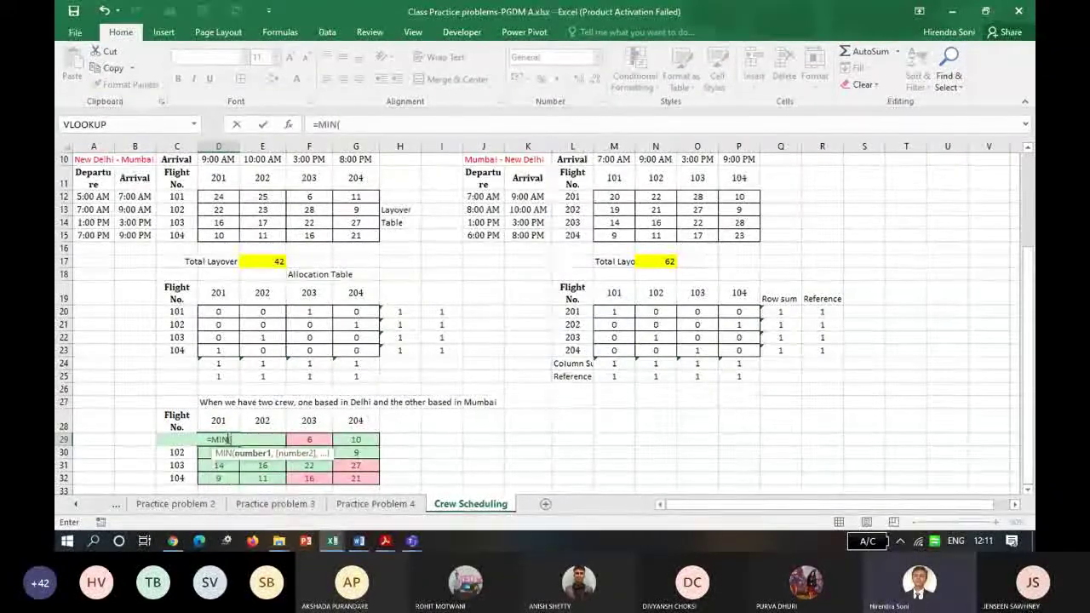
pyautogui.click(224, 195)
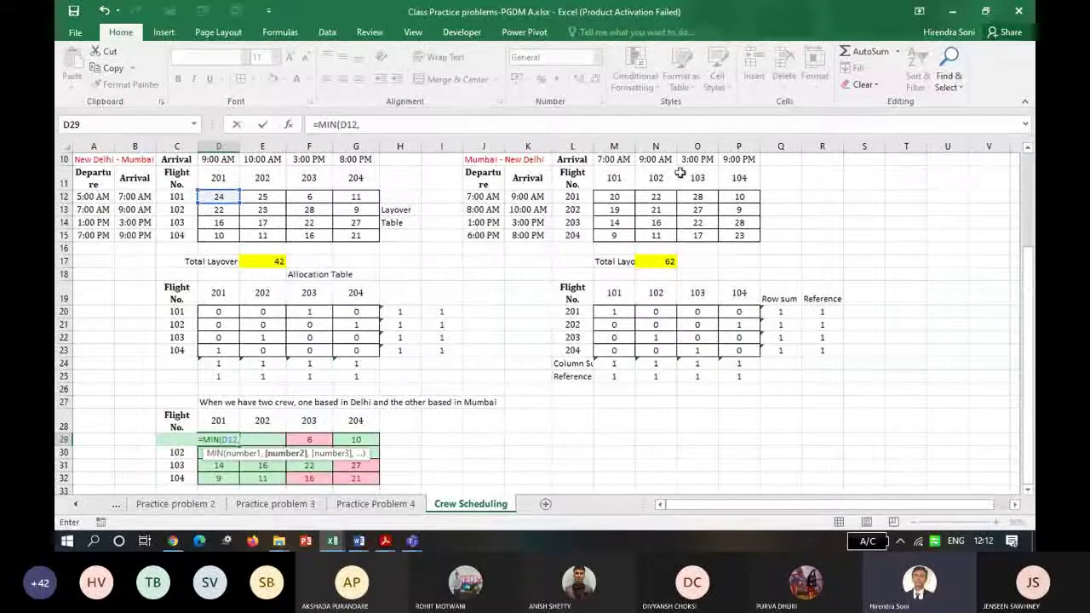
pyautogui.click(618, 196)
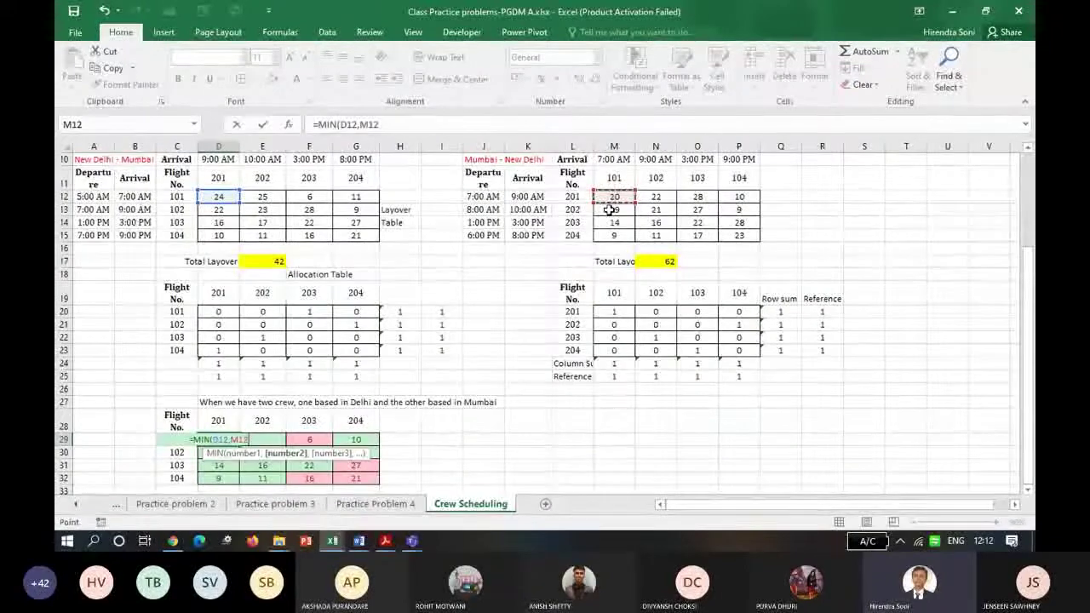
pyautogui.press('Return')
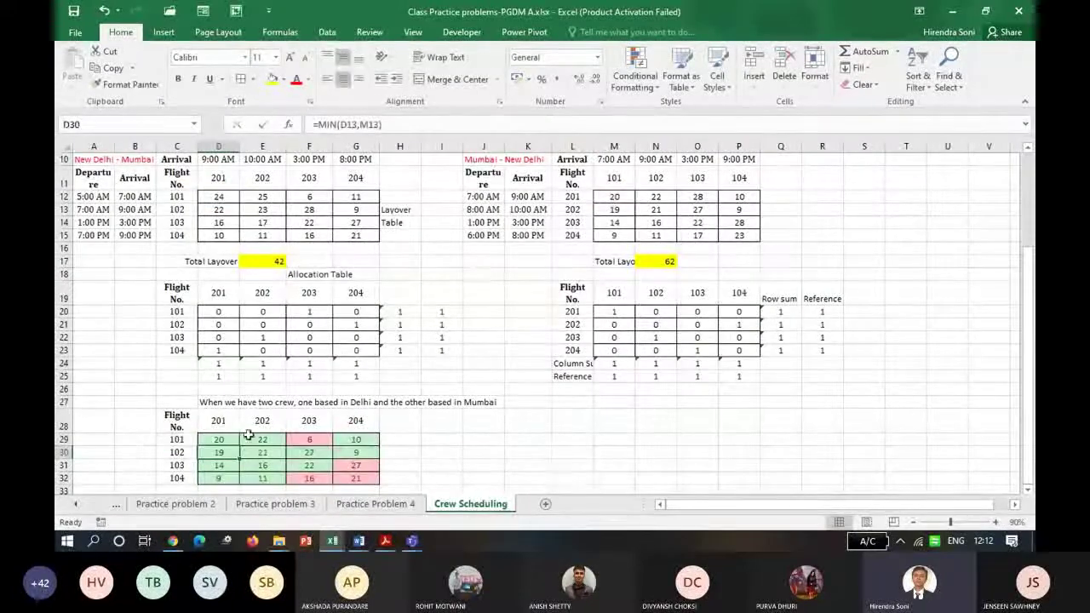
pyautogui.click(228, 440)
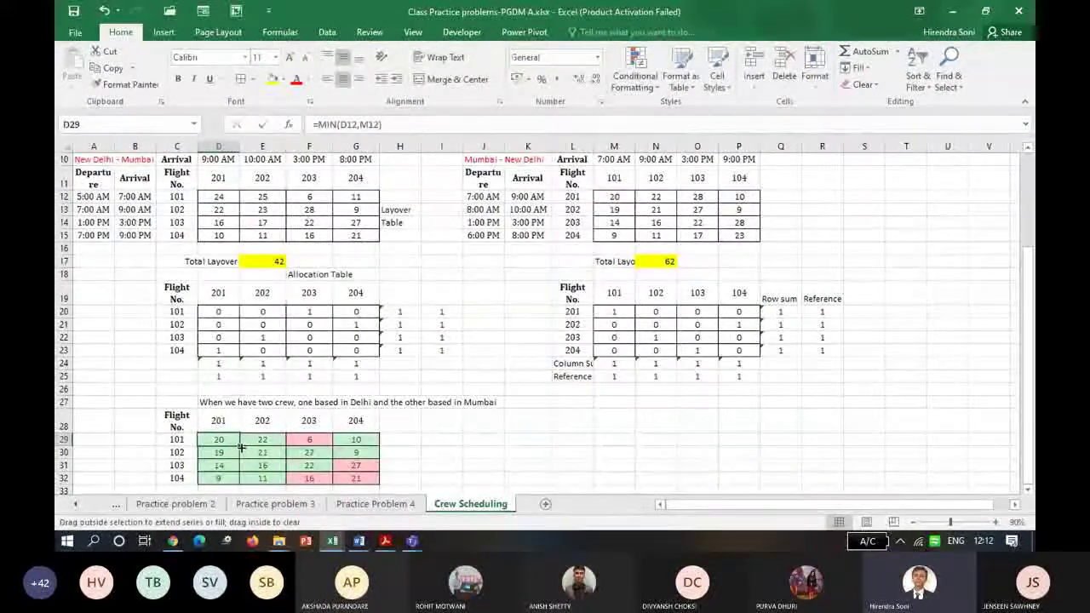
# Fill the D29 formula across to G29 and down to row 32, and check G30 against its source cells.
pyautogui.moveTo(355, 439); pyautogui.dragTo(356, 440)
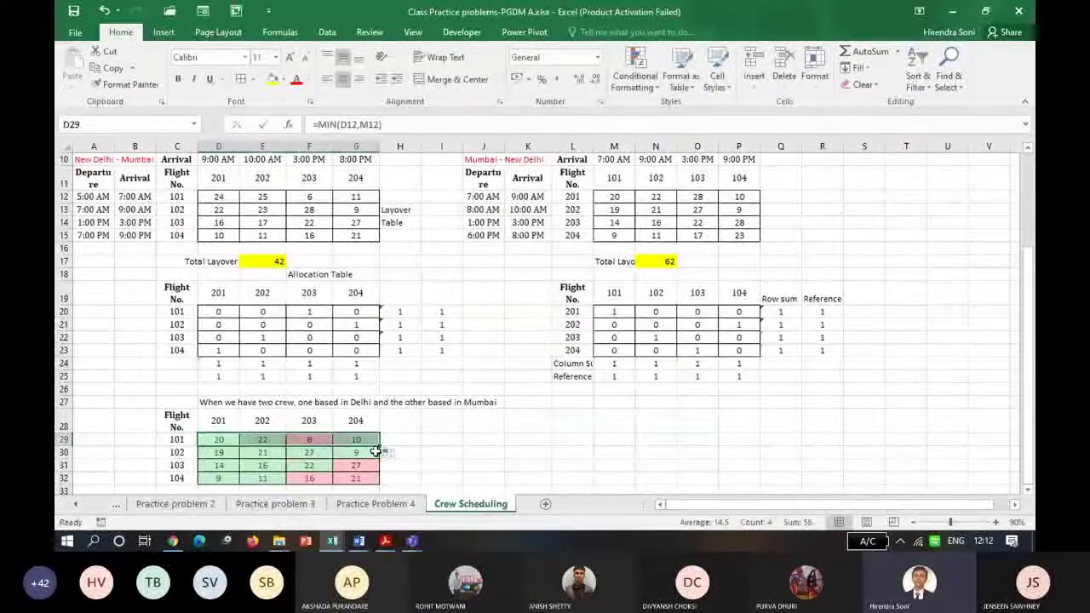
pyautogui.moveTo(380, 445); pyautogui.dragTo(379, 484)
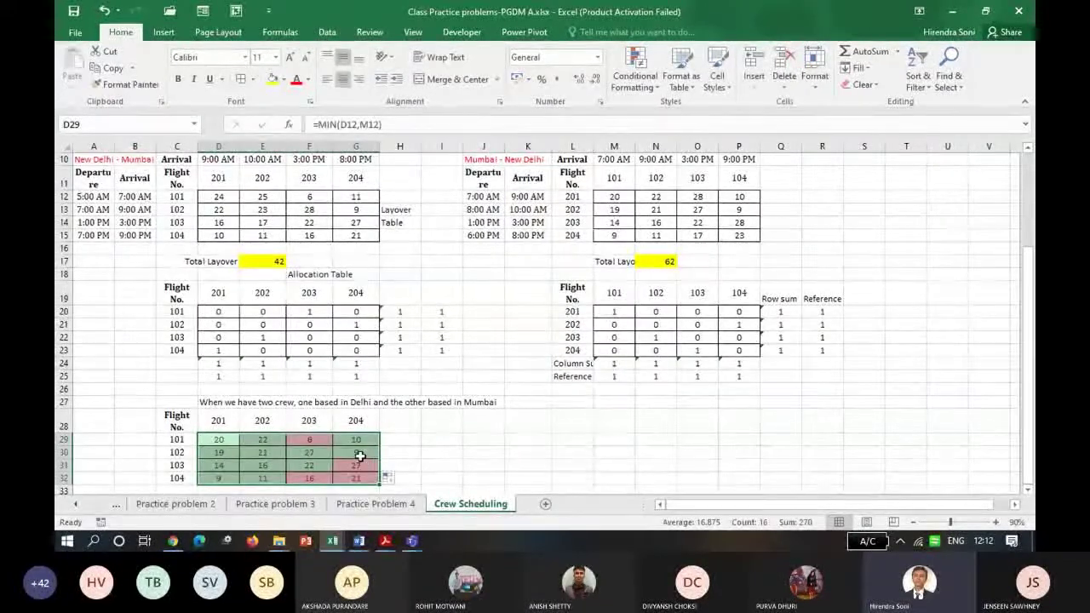
pyautogui.click(360, 456)
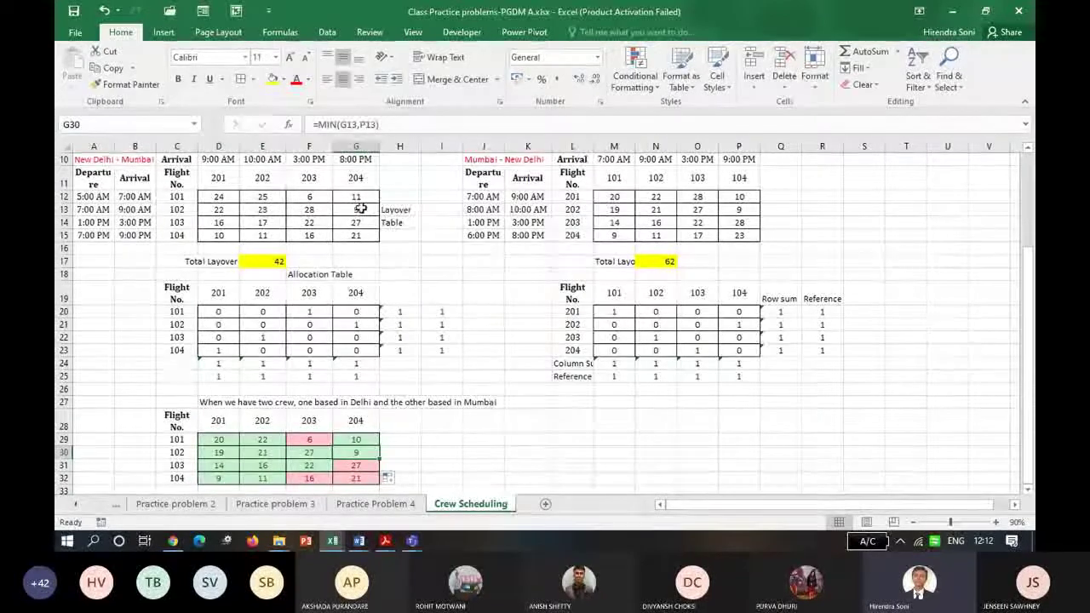
pyautogui.click(732, 209)
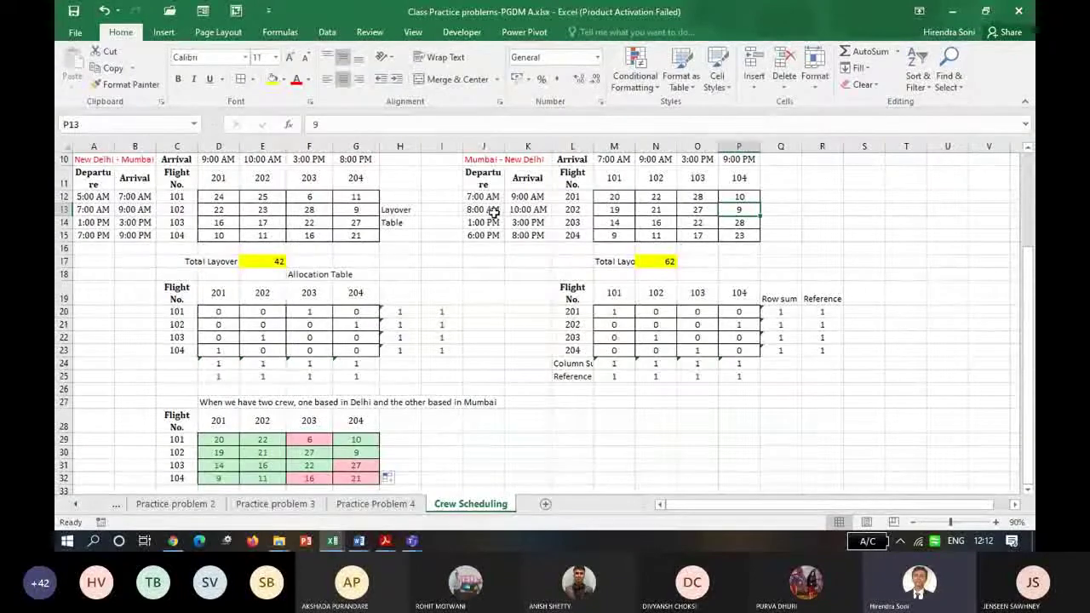
# Fill cells F14 and G13 of the Delhi layover table with light green.
pyautogui.click(329, 223)
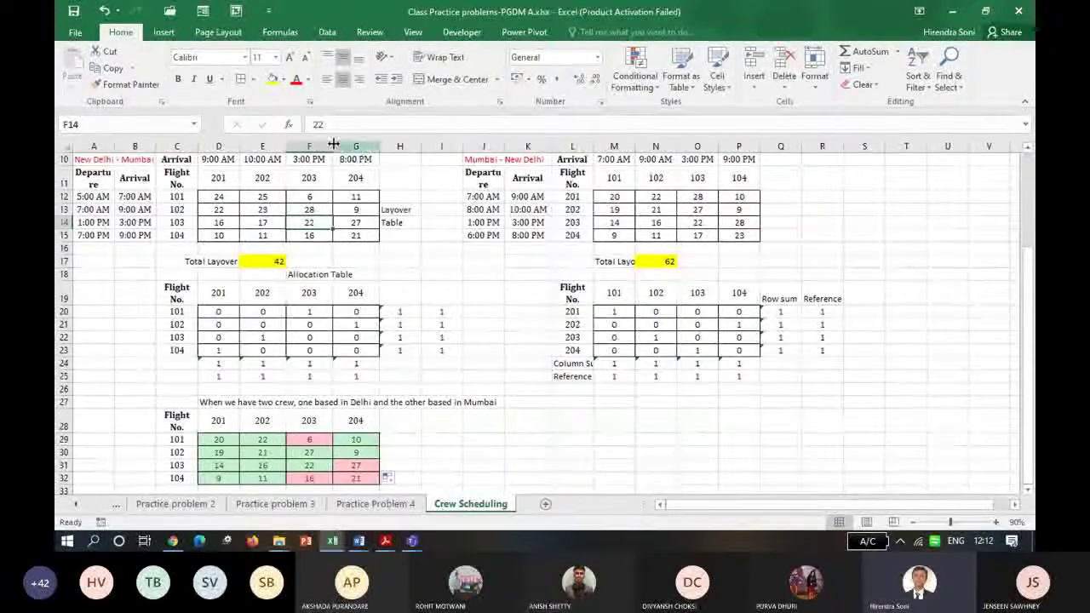
pyautogui.click(282, 80)
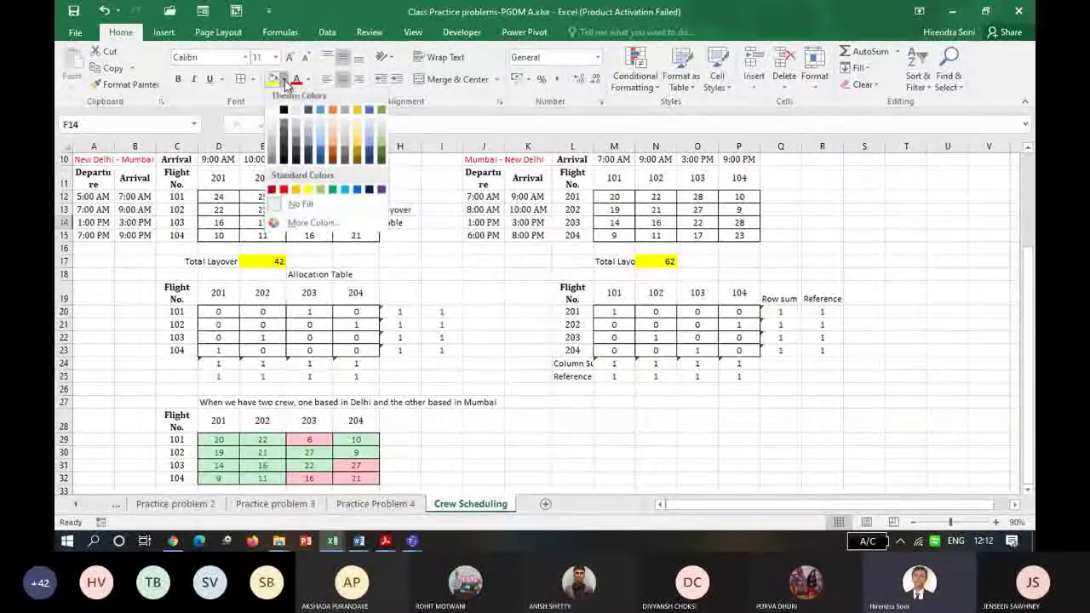
pyautogui.click(322, 193)
pyautogui.click(352, 207)
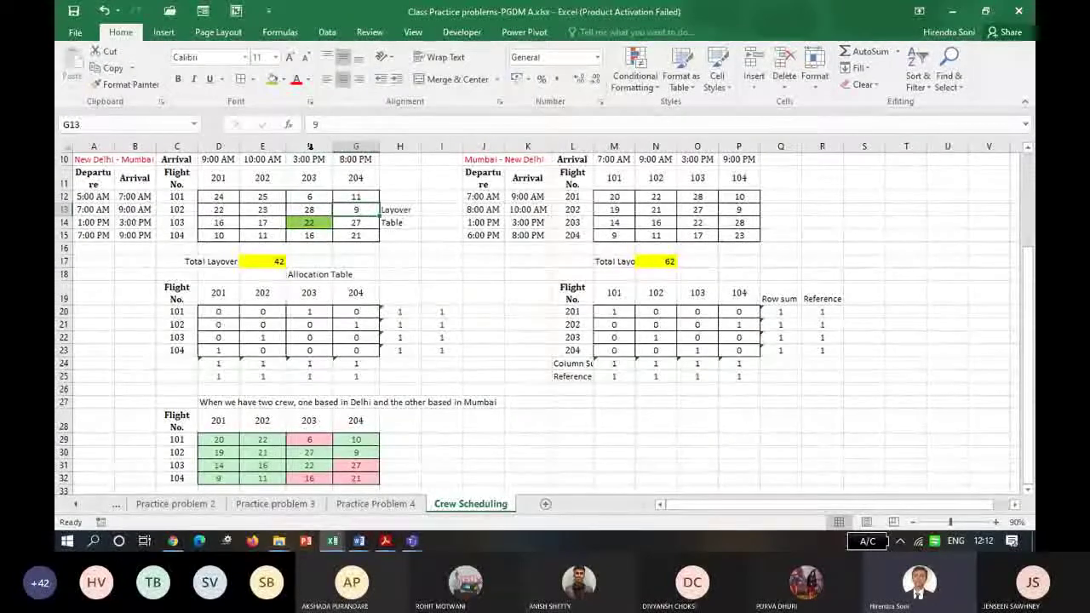
pyautogui.press('F4')
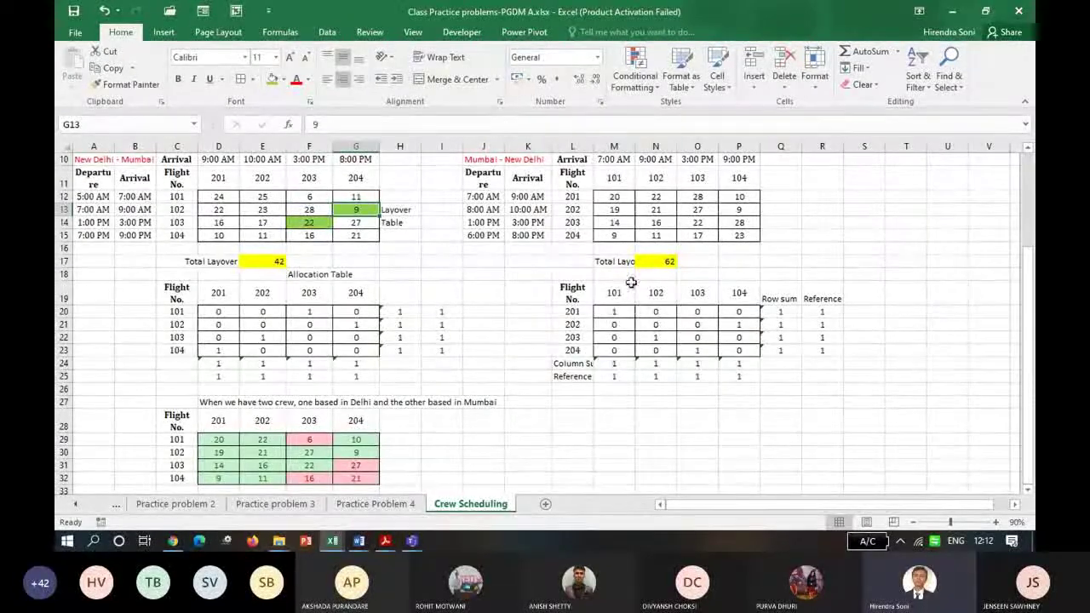
# Apply the same light green fill to O14, P13 and N15 in the Mumbai layover table and to E15 in the Delhi table.
pyautogui.click(705, 222)
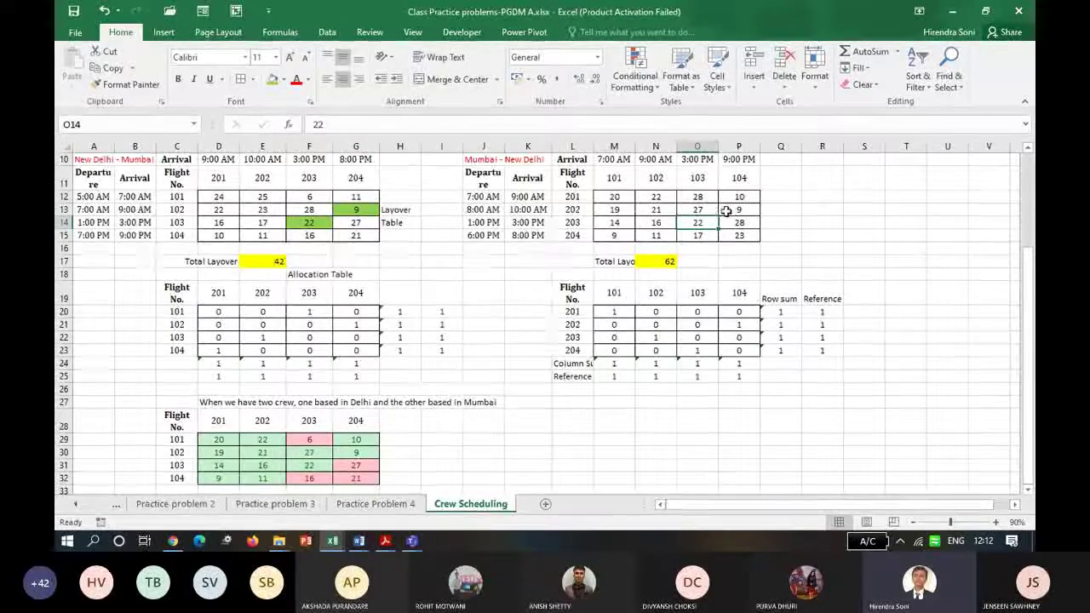
pyautogui.keyDown('ctrl'); pyautogui.click(736, 210); pyautogui.keyUp('ctrl')
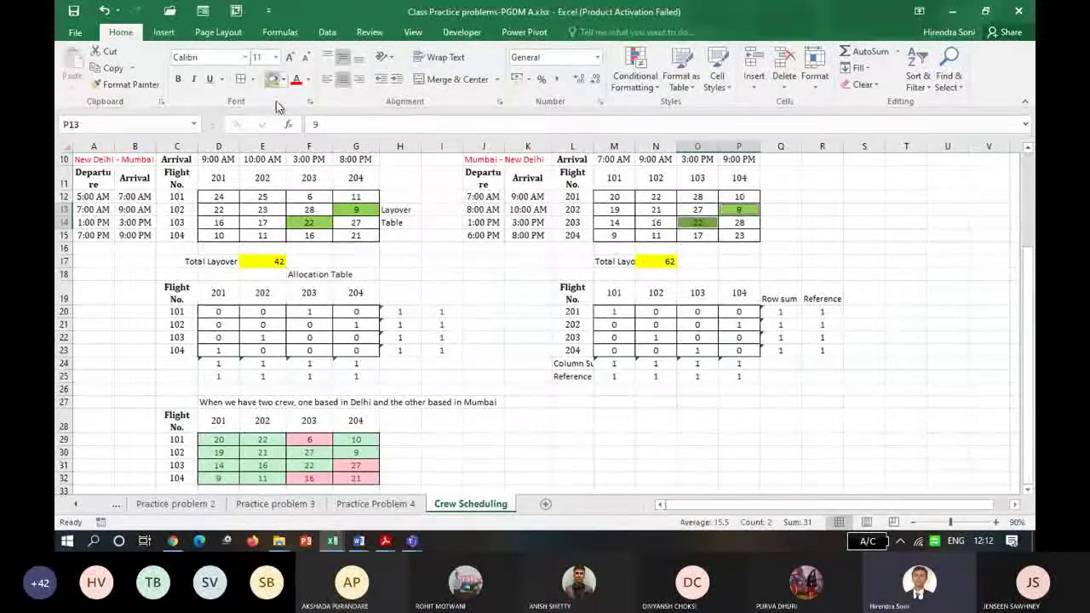
pyautogui.click(268, 236)
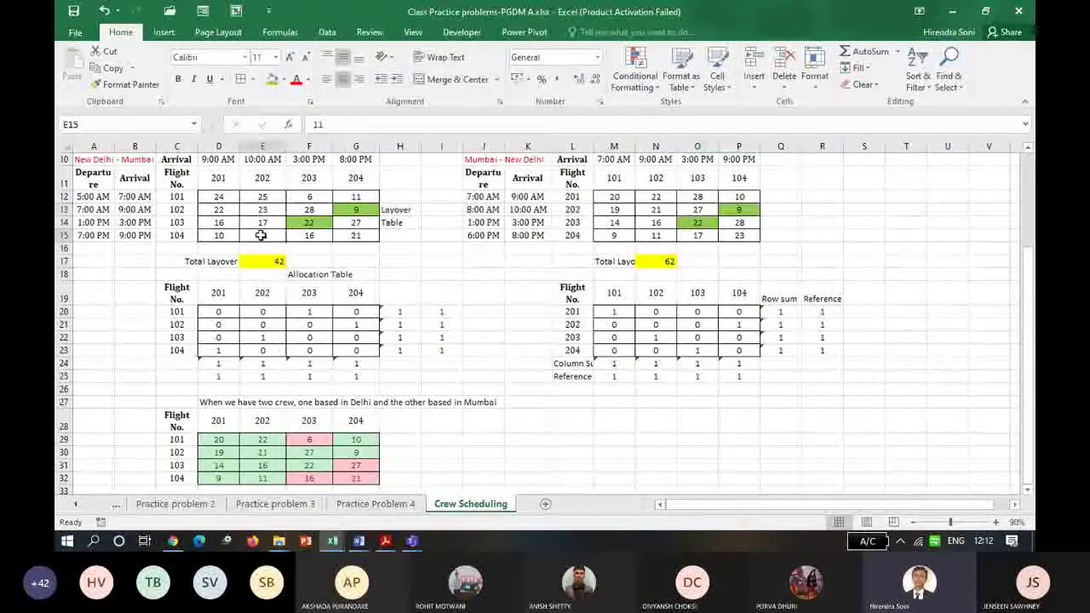
pyautogui.click(272, 79)
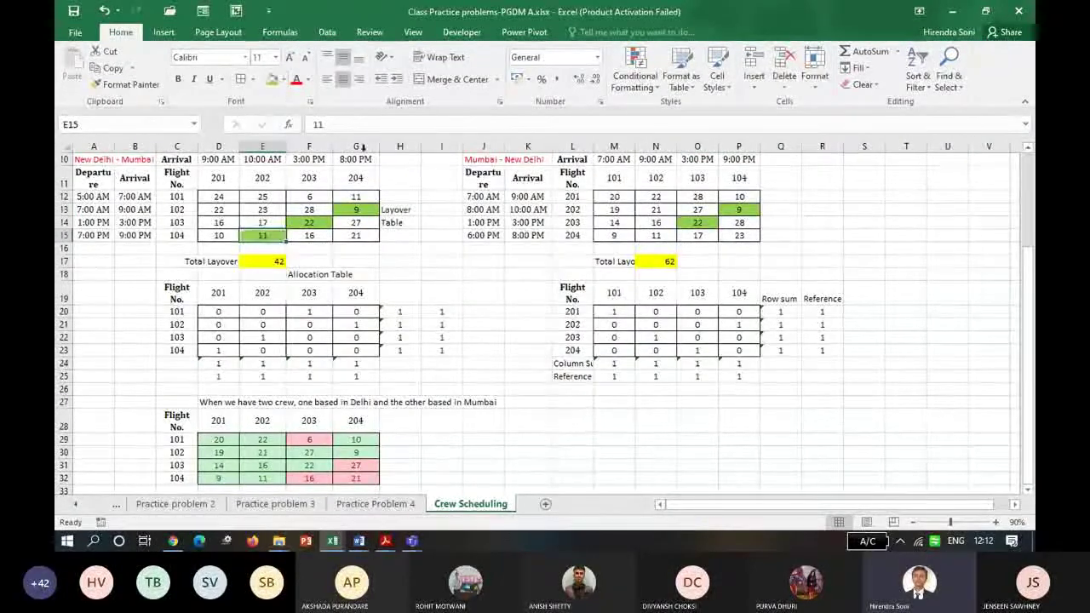
pyautogui.click(658, 235)
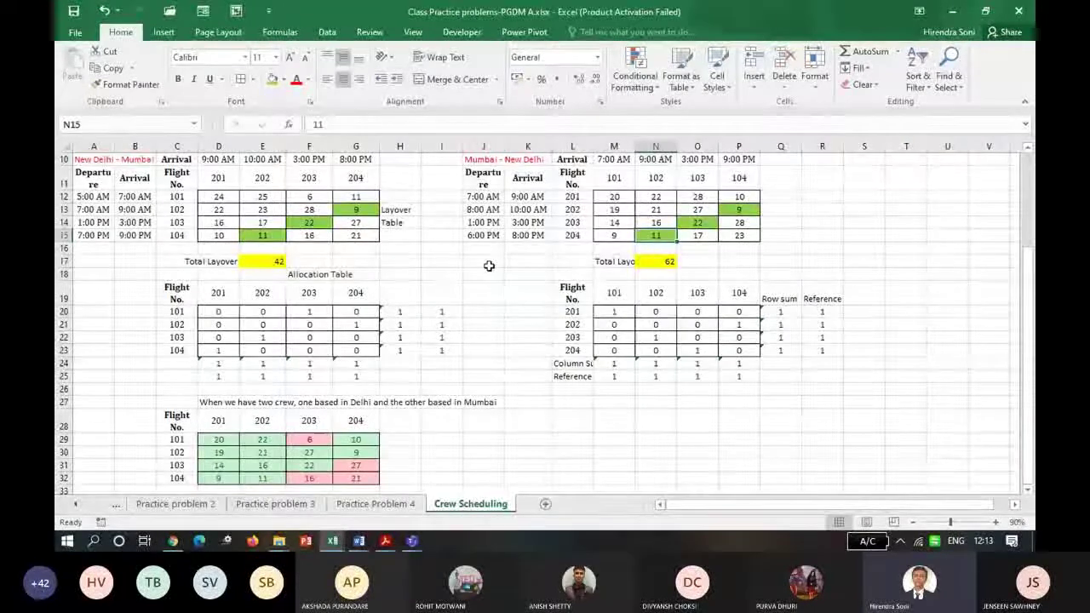
# Examine the total layover formula in E17 and compare individual layover values between the Delhi and Mumbai tables.
pyautogui.click(279, 261)
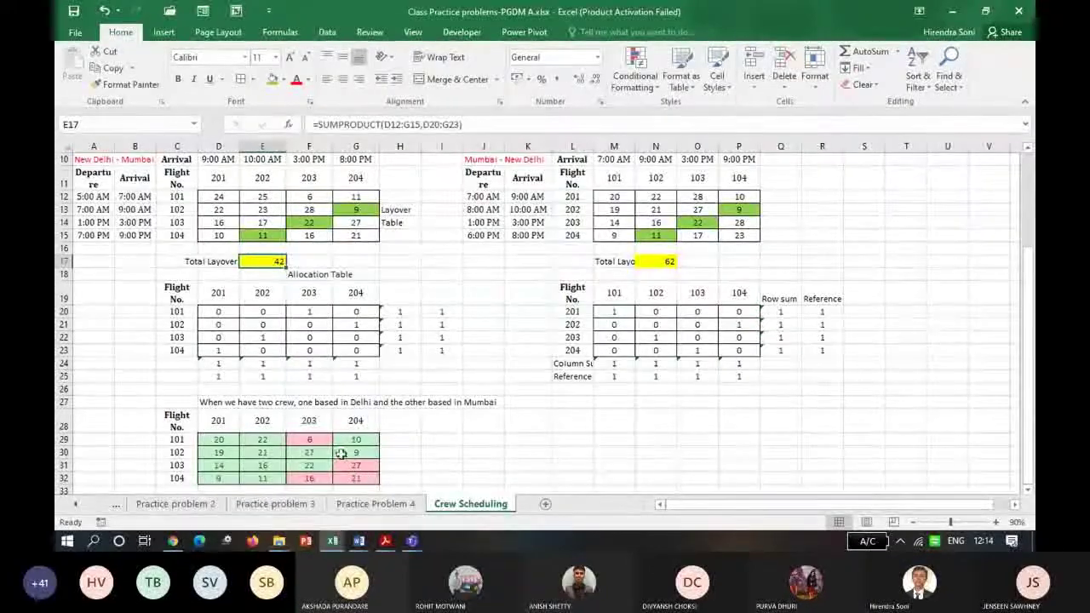
pyautogui.click(315, 197)
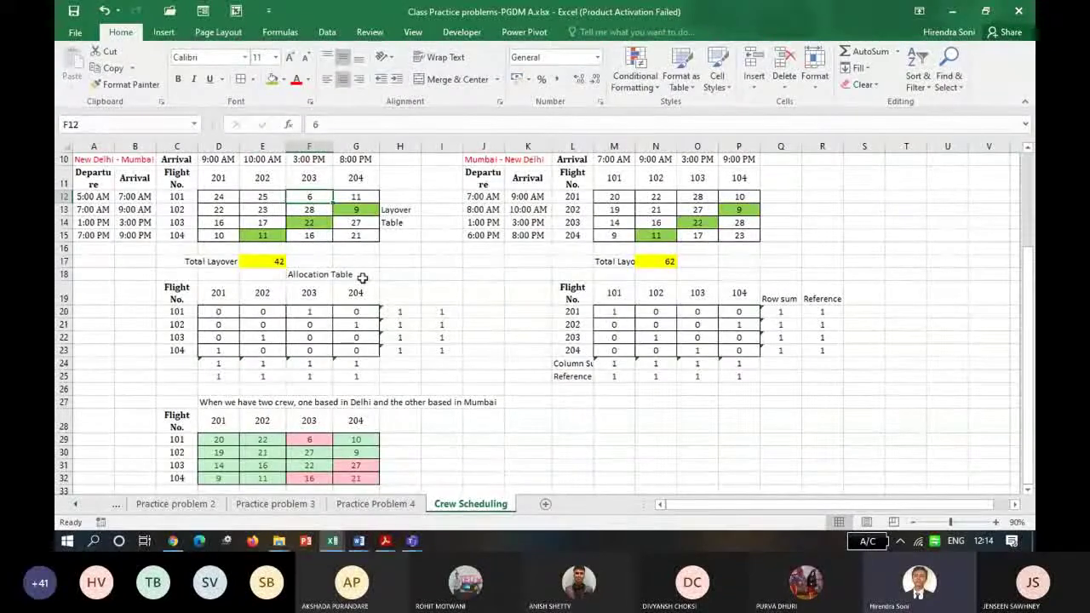
pyautogui.click(358, 224)
pyautogui.click(361, 237)
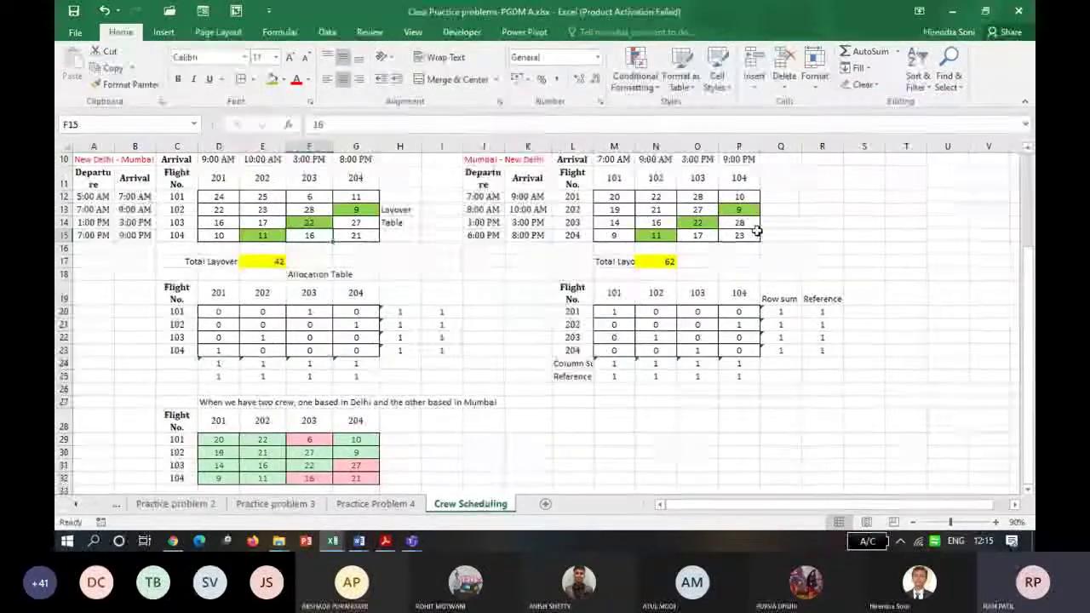
pyautogui.click(737, 209)
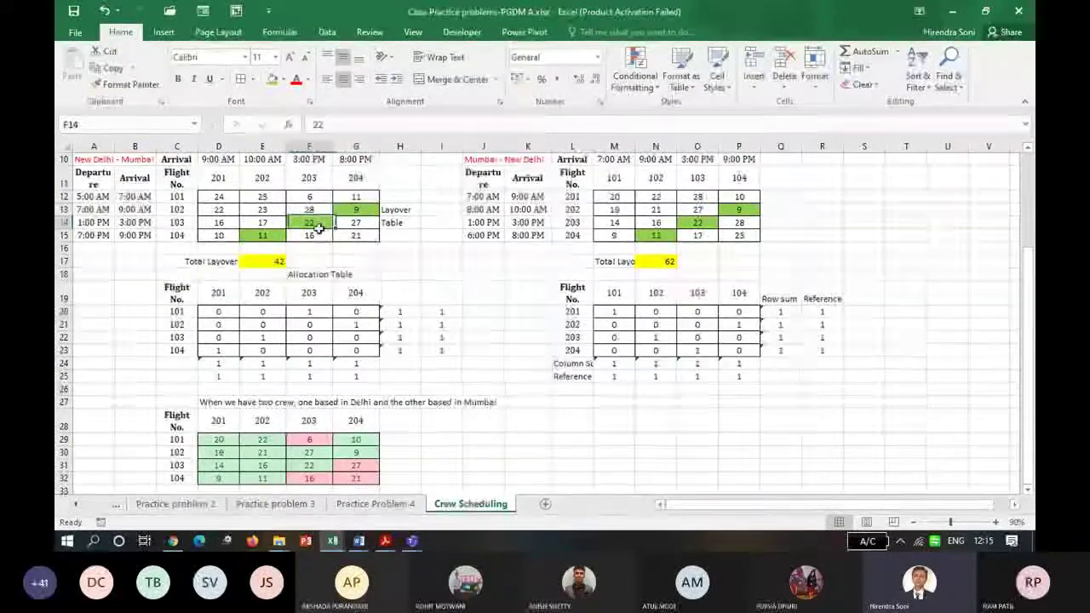
pyautogui.click(704, 222)
pyautogui.click(266, 237)
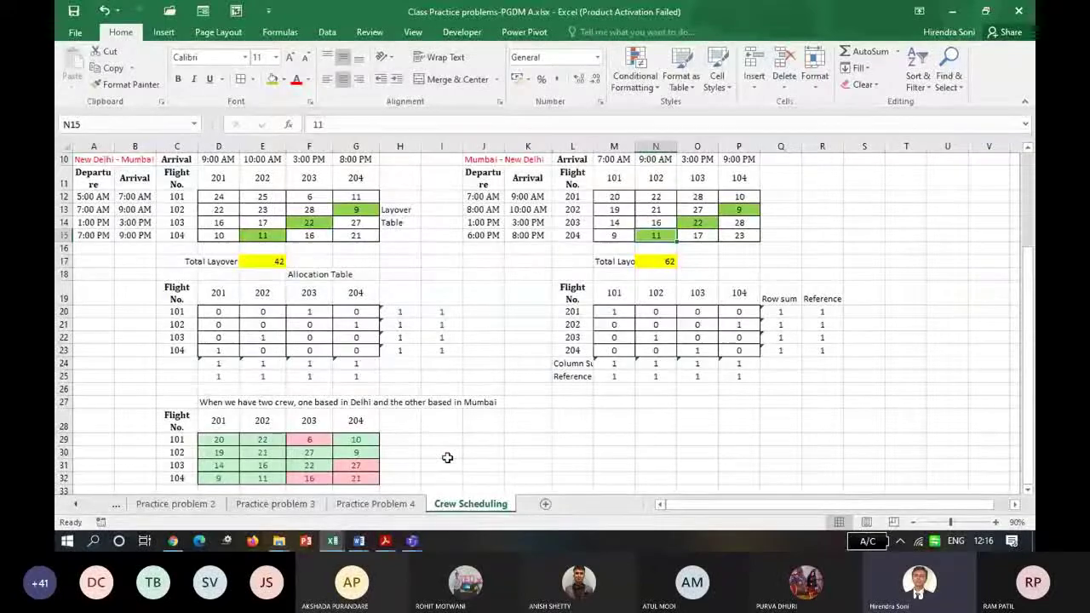
# Copy the combined layover table C28:G32, including its flight number headers, to a new table starting at L28.
pyautogui.moveTo(1029, 317); pyautogui.dragTo(1030, 320)
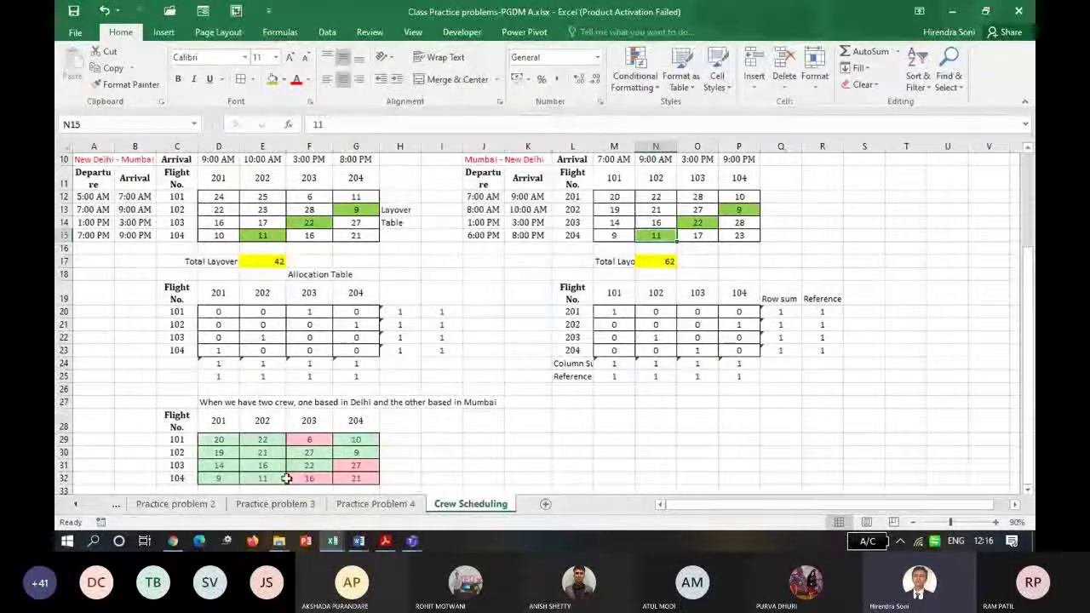
pyautogui.moveTo(175, 425); pyautogui.dragTo(375, 481)
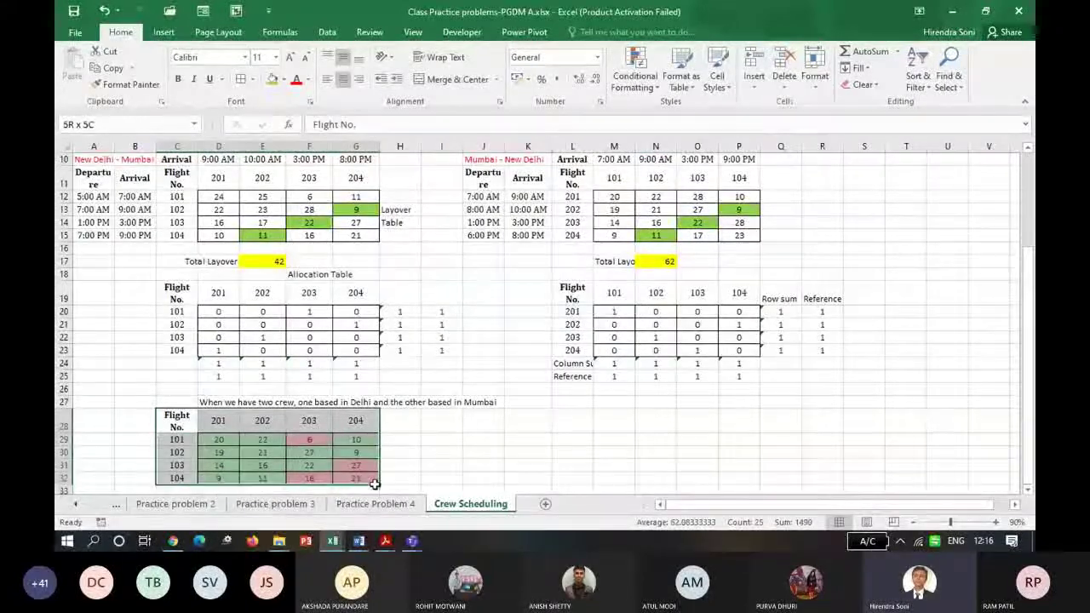
pyautogui.hotkey('ctrl', 'c')
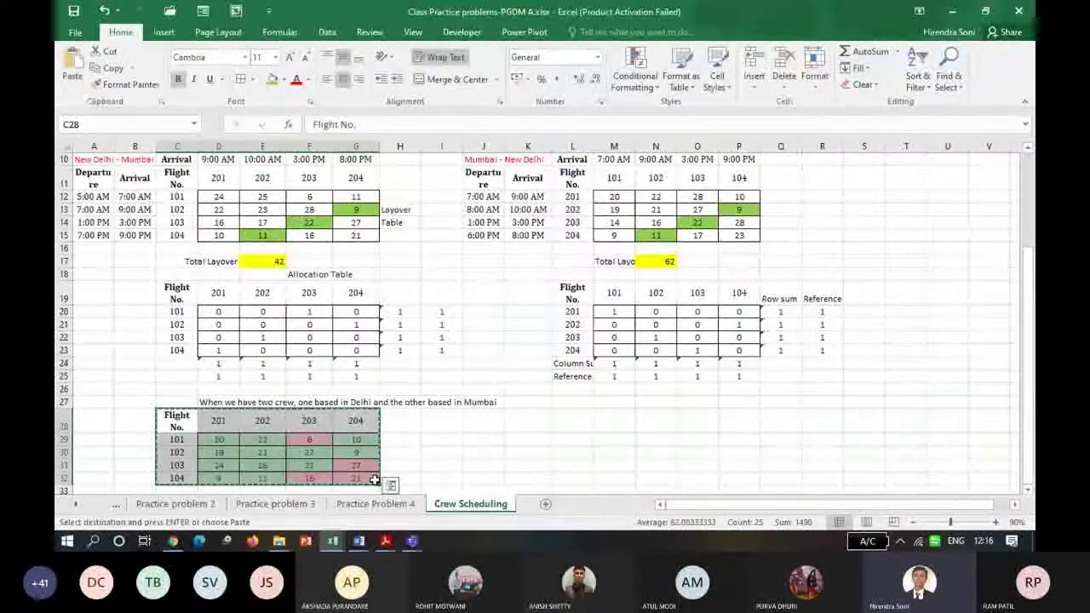
pyautogui.click(390, 484)
pyautogui.click(579, 436)
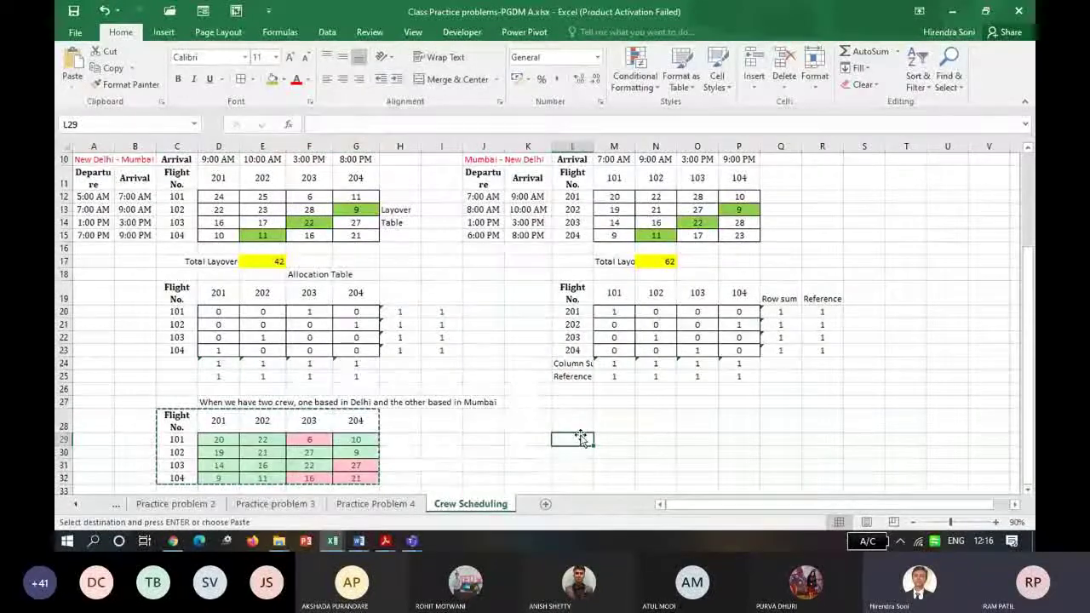
pyautogui.click(575, 420)
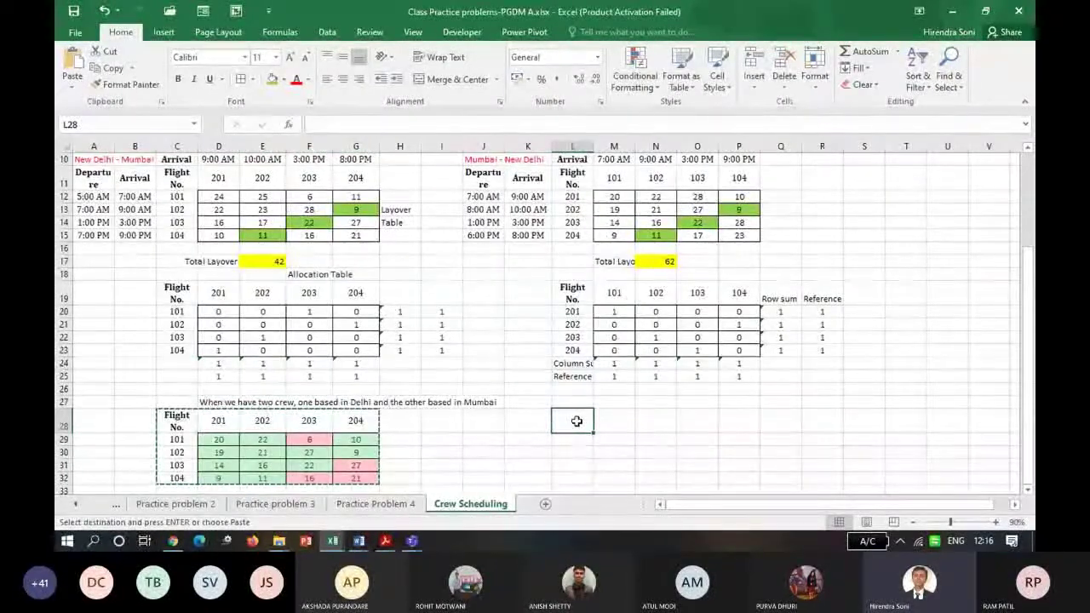
pyautogui.press('Return')
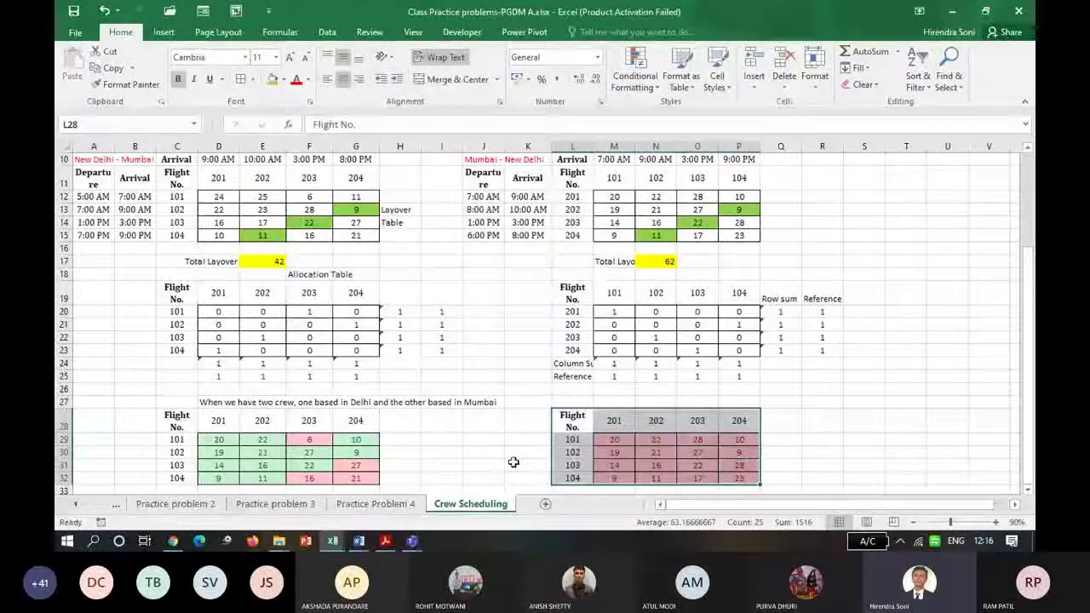
# Label the combined layover table "Mixed Crew layover time" in E33.
pyautogui.click(248, 490)
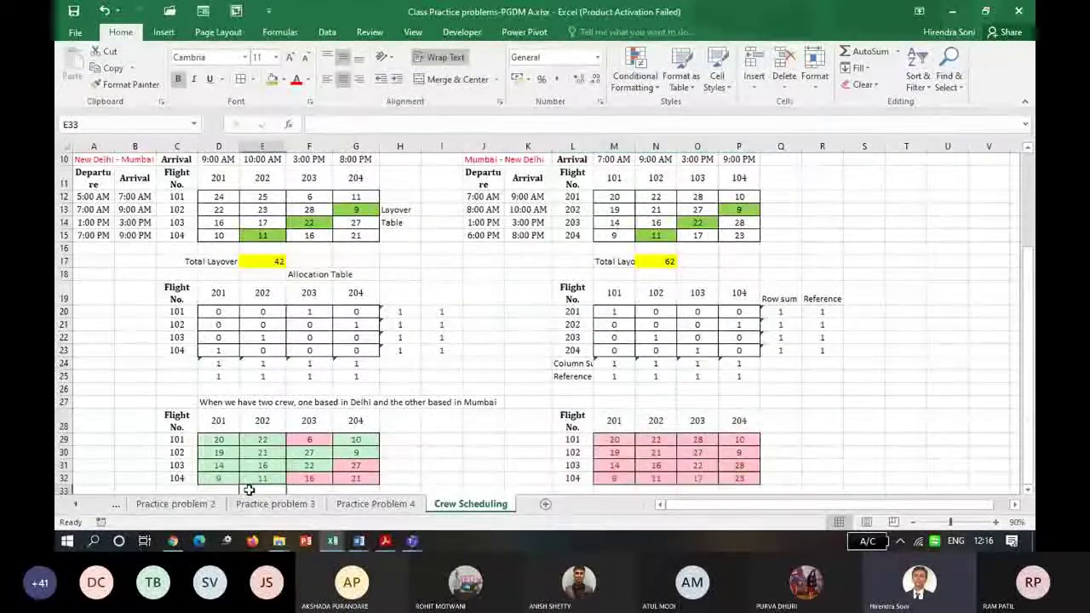
pyautogui.write('Mi')
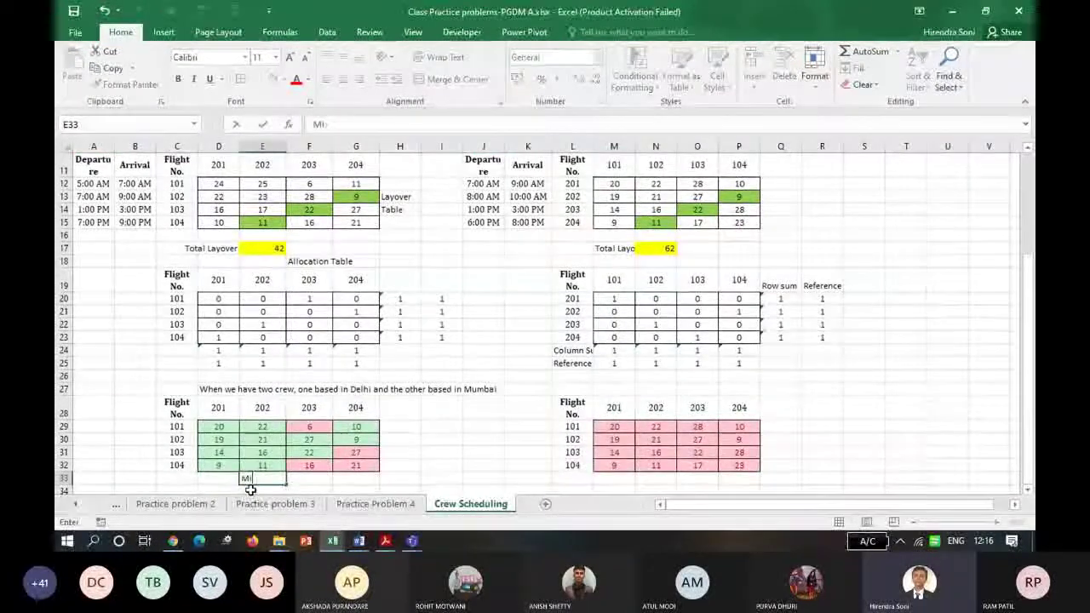
pyautogui.write('xed Cre')
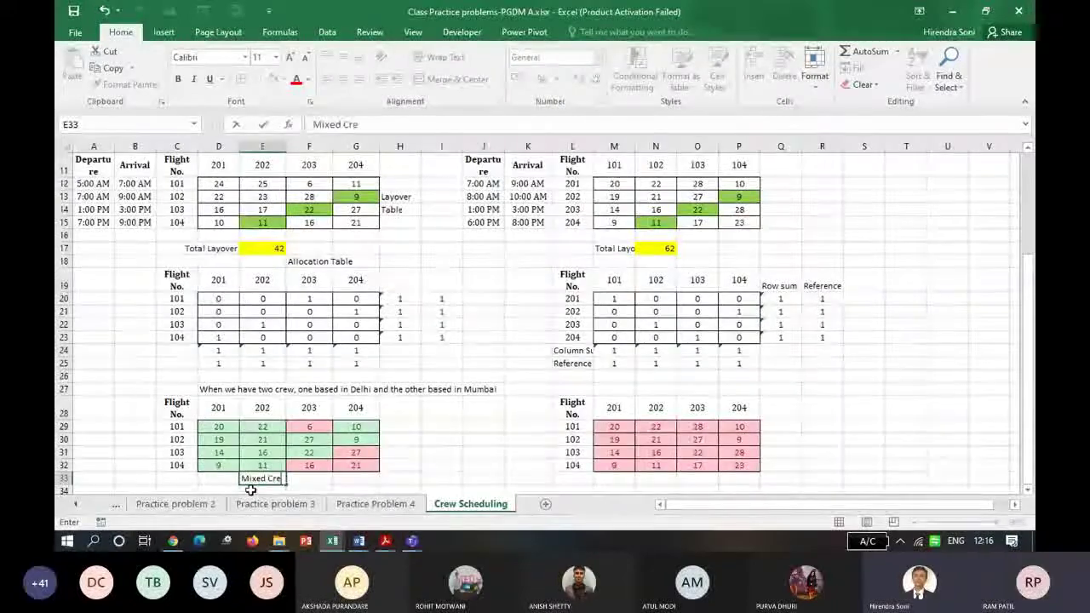
pyautogui.write('w layover time')
pyautogui.press('Return')
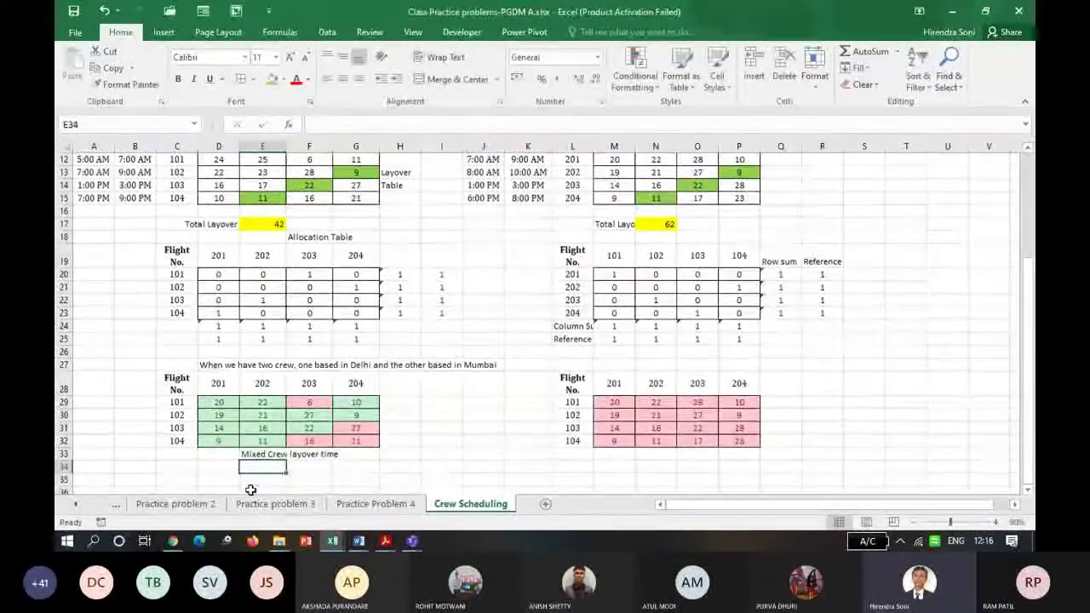
# Label the copied table "Mixed crew allocation" in N33.
pyautogui.press('Up')
pyautogui.press('Right')
pyautogui.press('Right')
pyautogui.press('Right')
pyautogui.press('Right')
pyautogui.press('Right')
pyautogui.press('Right')
pyautogui.press('Right')
pyautogui.press('Right')
pyautogui.press('Right')
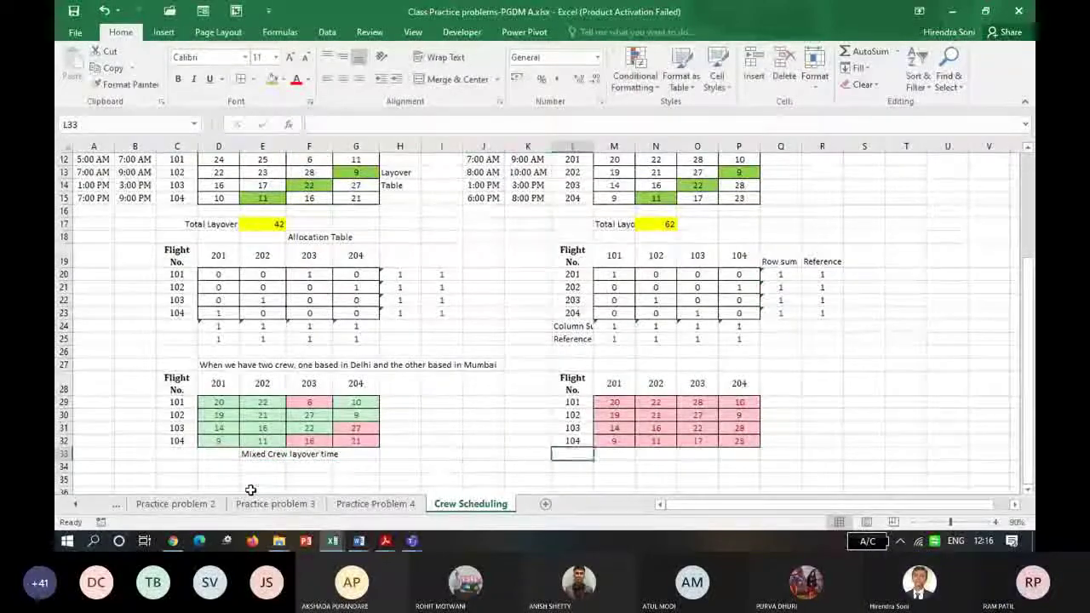
pyautogui.write('x')
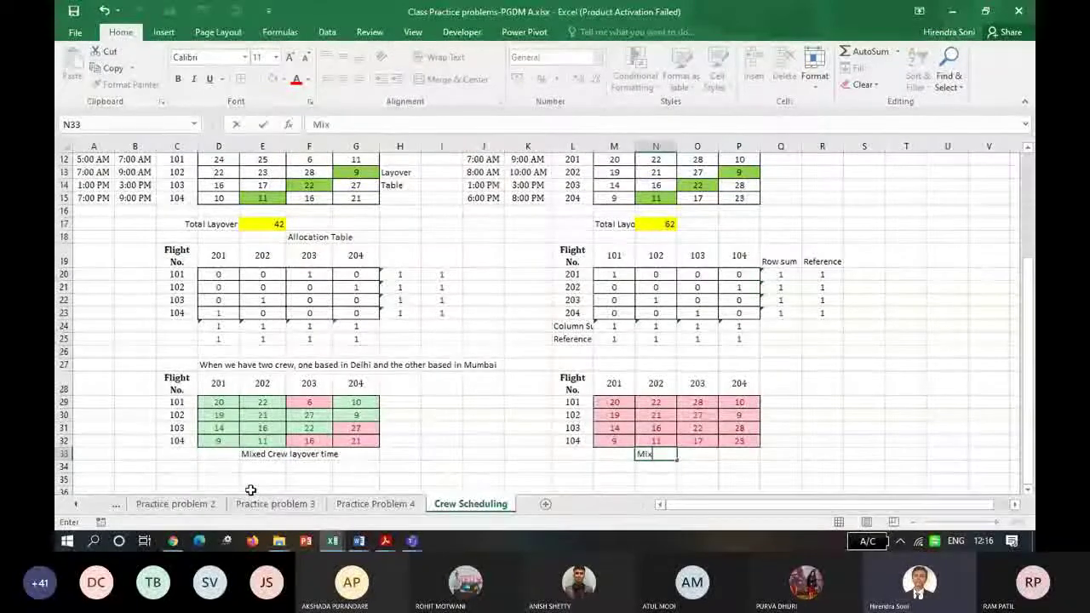
pyautogui.write('ed crew')
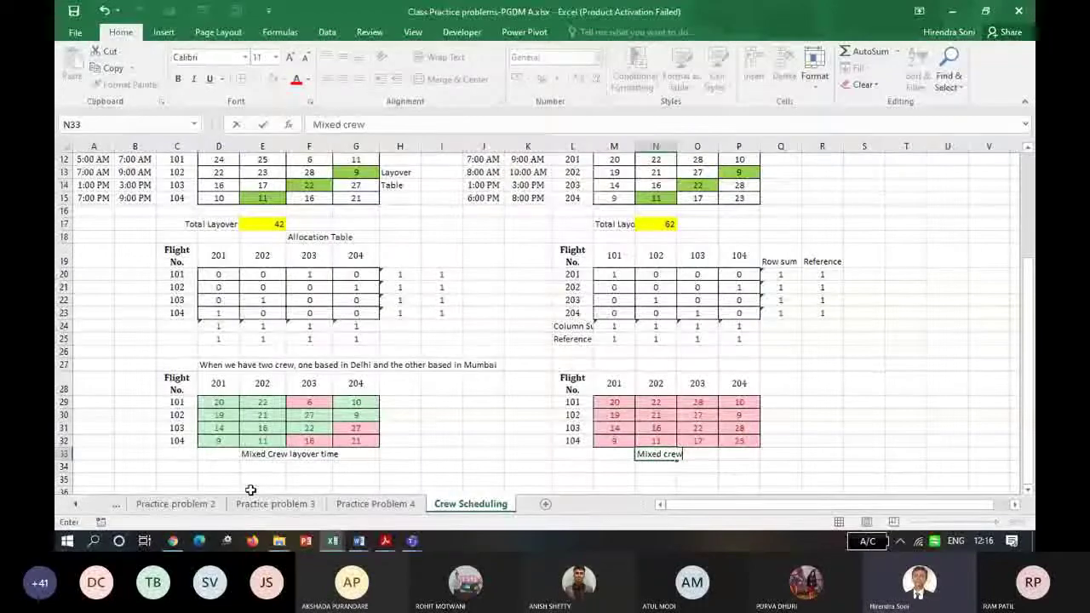
pyautogui.write(' allocation')
pyautogui.press('Return')
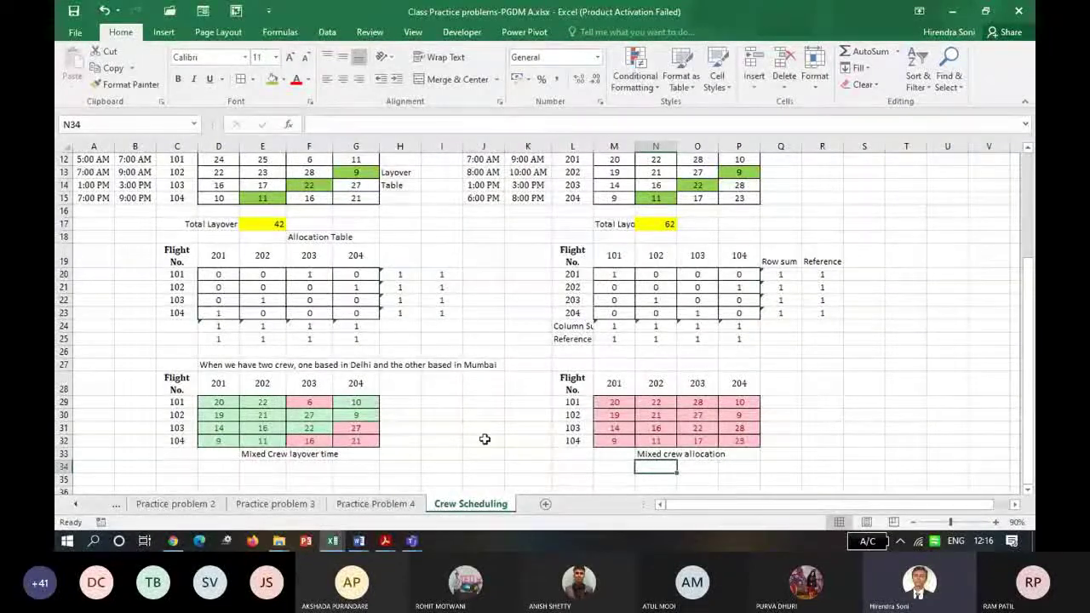
# Clear the copied values and conditional formatting rules from the mixed crew allocation cells M29:P32.
pyautogui.moveTo(624, 402); pyautogui.dragTo(730, 435)
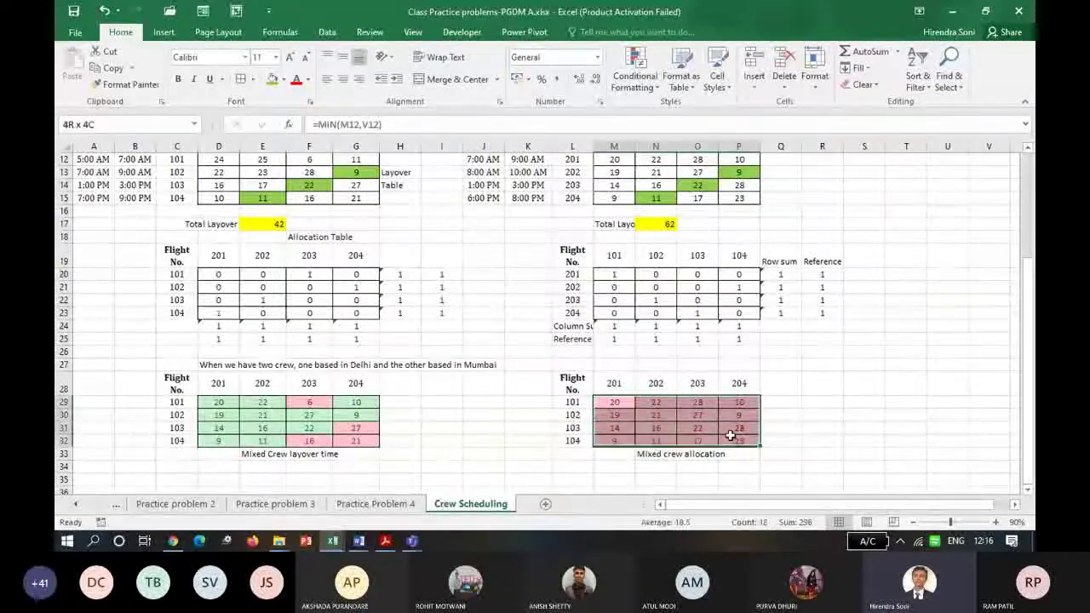
pyautogui.press('Delete')
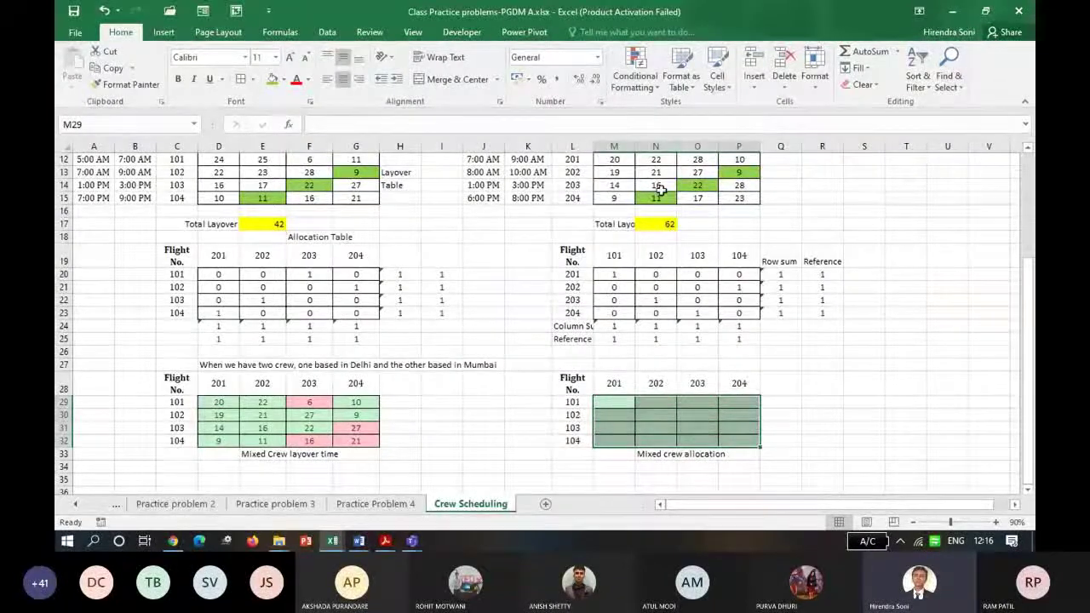
pyautogui.click(660, 92)
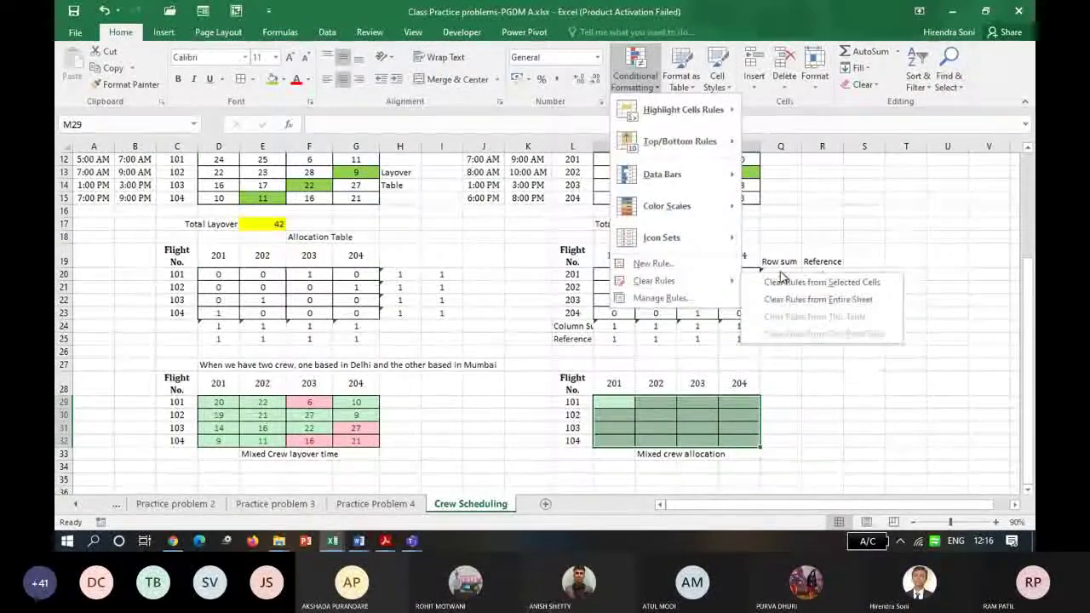
pyautogui.moveTo(672, 280)
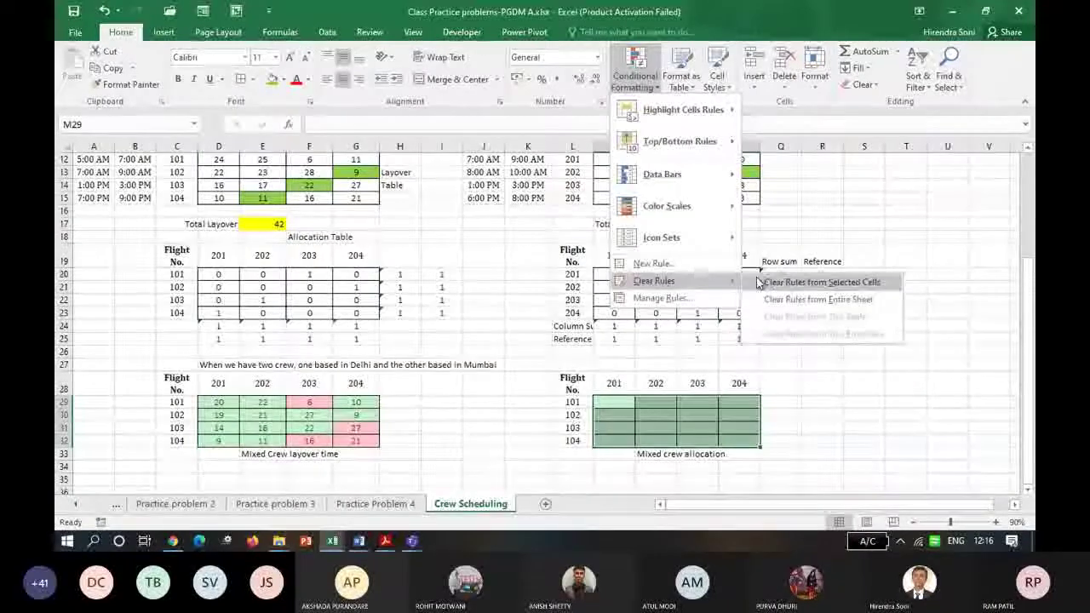
pyautogui.click(809, 281)
# Fill J31 yellow and compute the mixed-crew total there with =SUMPRODUCT(D29:G32,M29:P32).
pyautogui.click(619, 411)
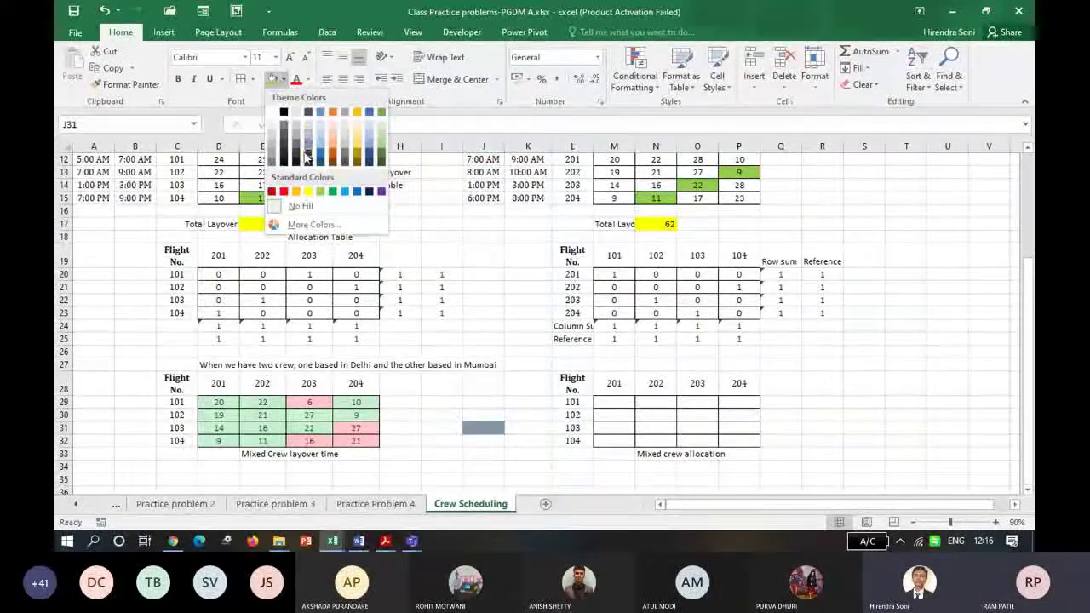
pyautogui.click(308, 191)
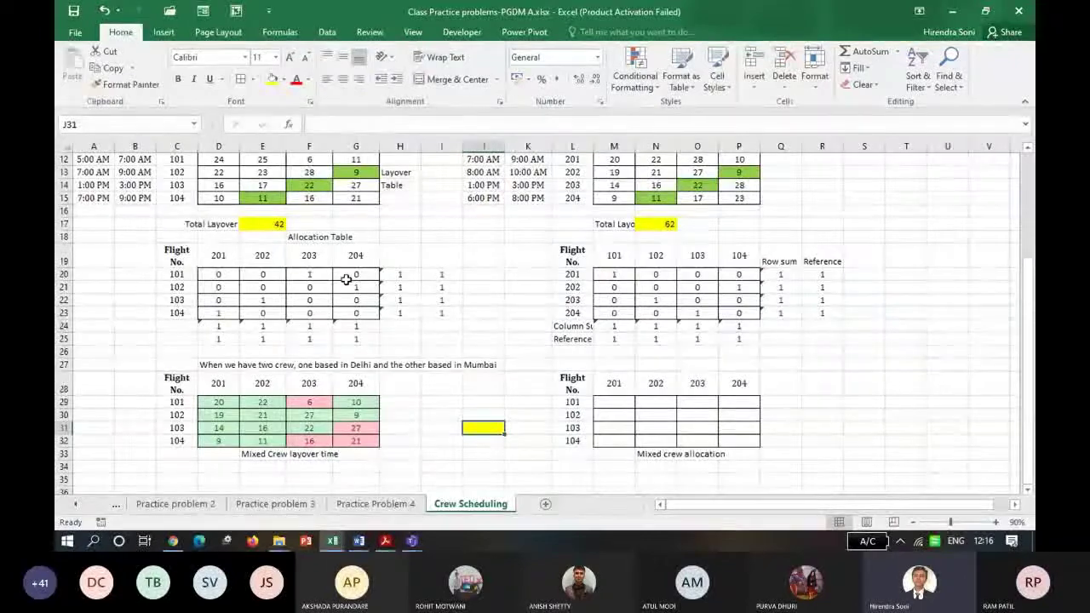
pyautogui.write('=sumpr')
pyautogui.press('Tab')
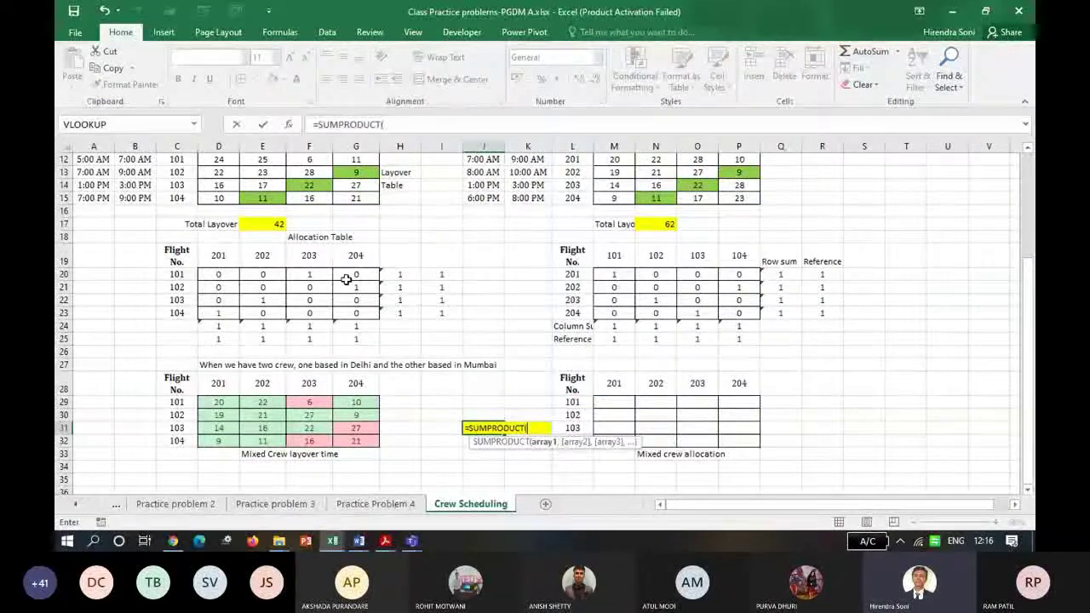
pyautogui.press('Left')
pyautogui.press('Left')
pyautogui.press('Left')
pyautogui.press('Down')
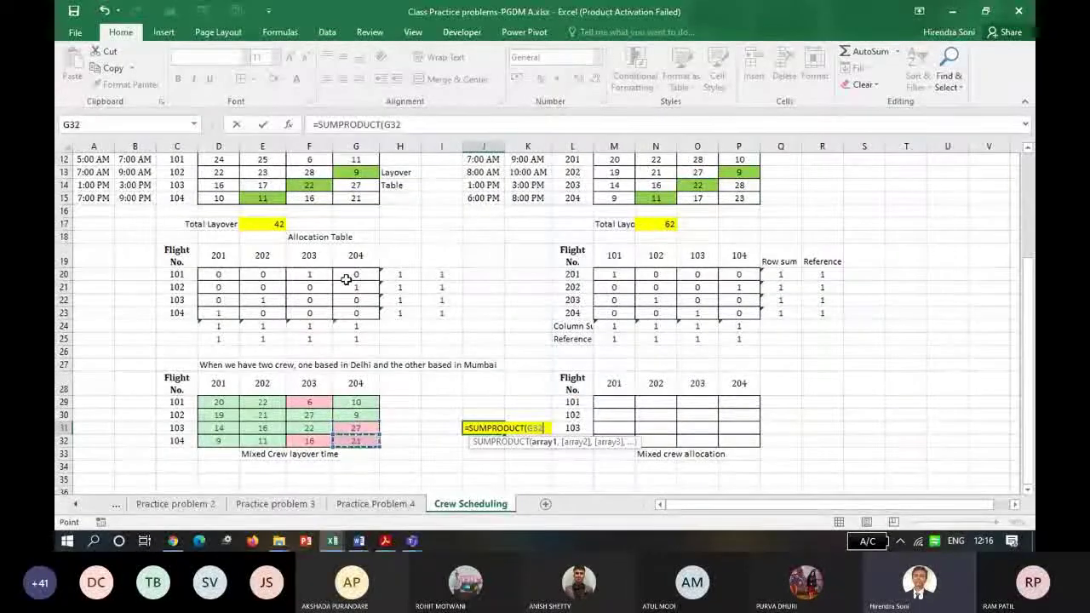
pyautogui.hotkey('shift', 'Up')
pyautogui.hotkey('shift', 'Up')
pyautogui.hotkey('shift', 'Left')
pyautogui.hotkey('shift', 'Left')
pyautogui.hotkey('shift', 'Left')
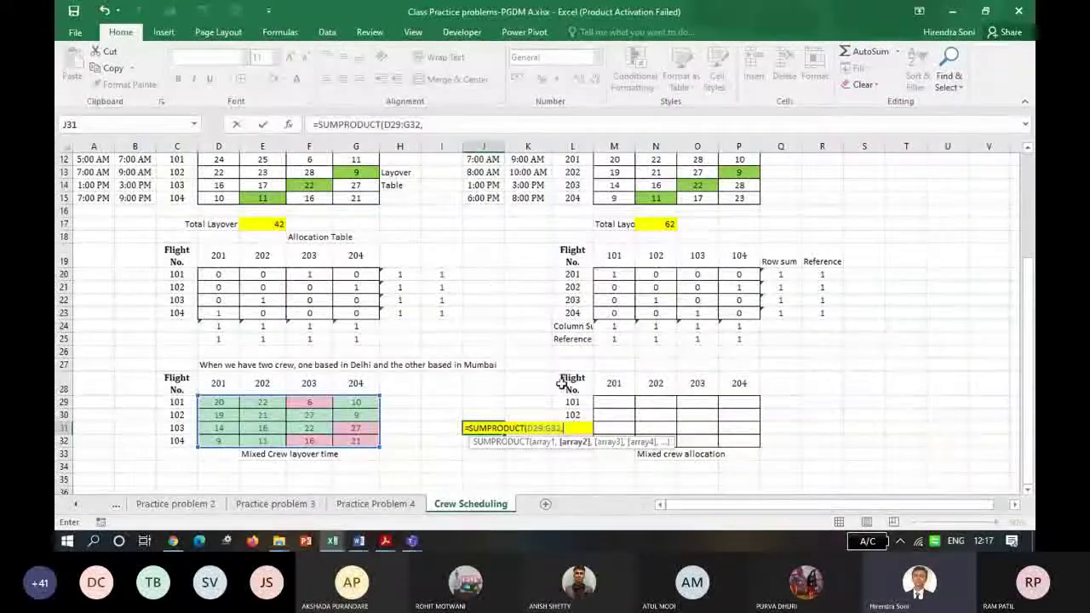
pyautogui.moveTo(615, 400); pyautogui.dragTo(722, 436)
pyautogui.press('Return')
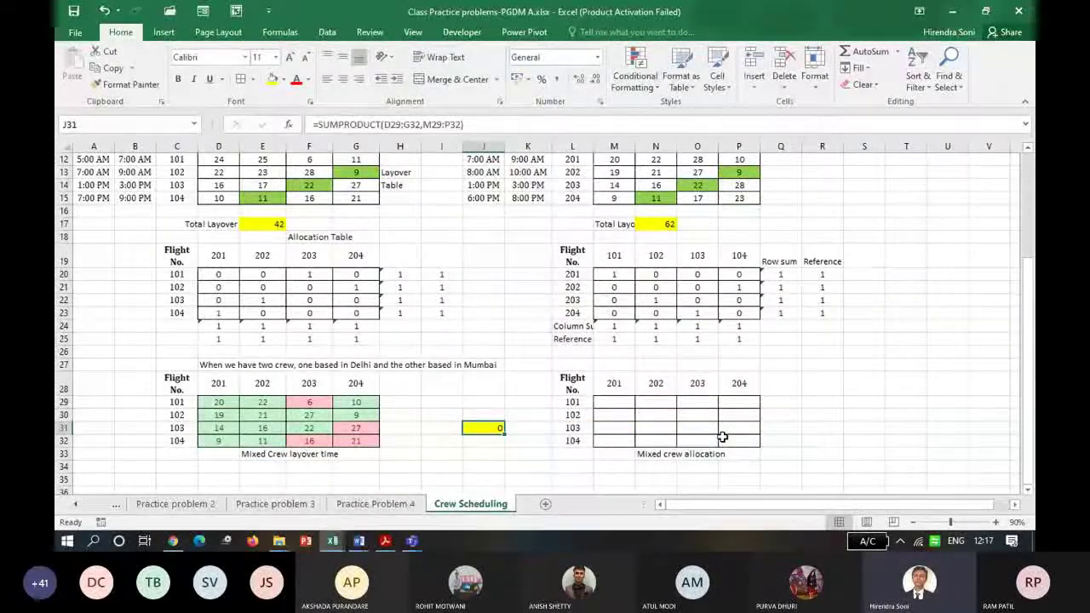
# Label the mixed-crew total "Total layover" in J30.
pyautogui.write('Total layover')
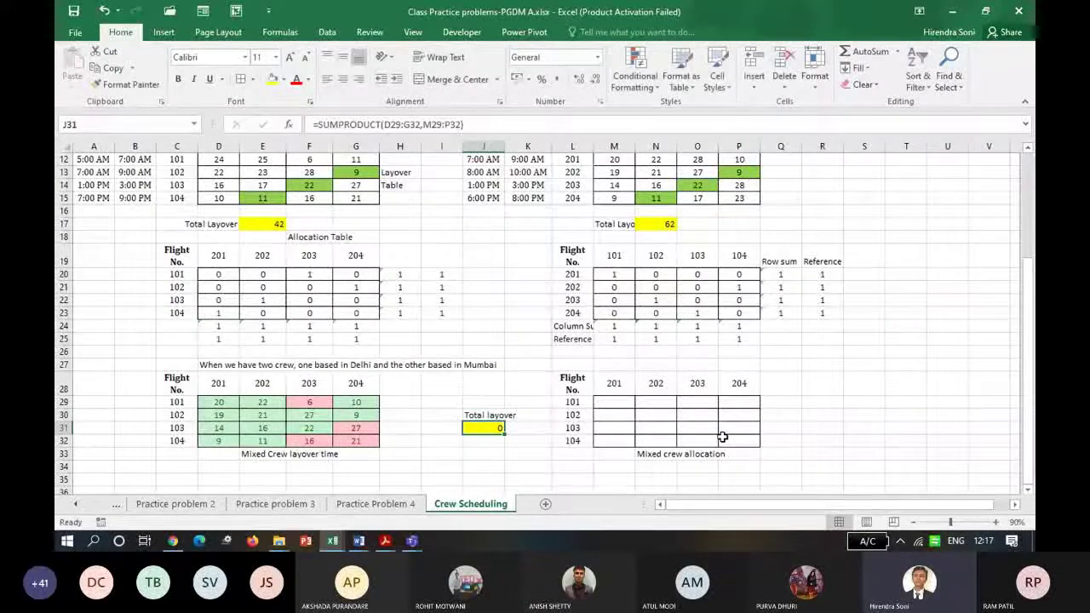
pyautogui.press('Up')
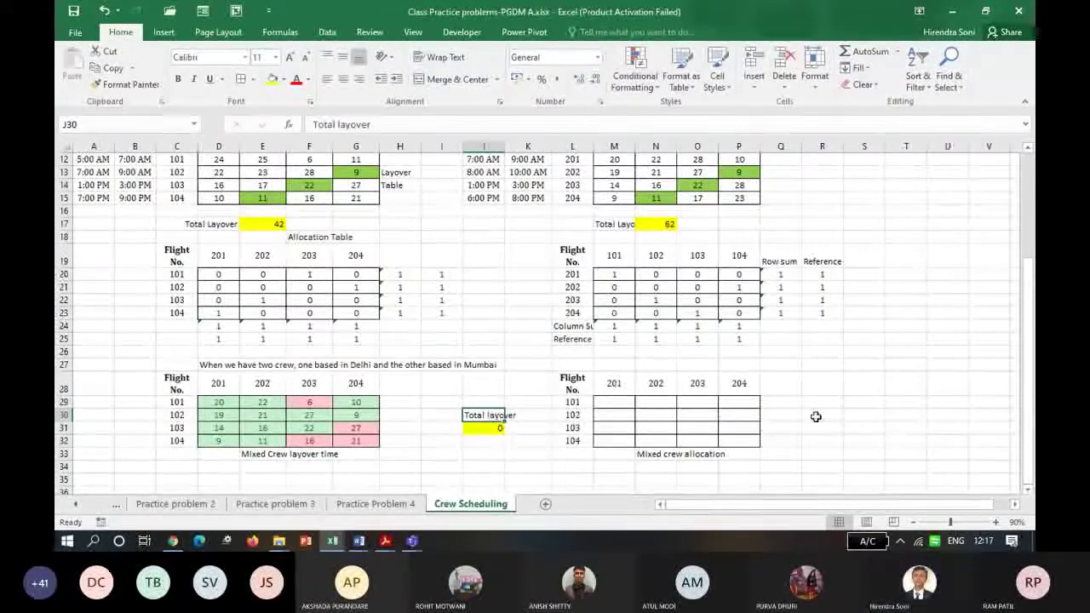
# Copy the row sum and reference cells Q20:R23 to Q29:R32 beside the mixed crew allocation table.
pyautogui.moveTo(780, 274); pyautogui.dragTo(817, 313)
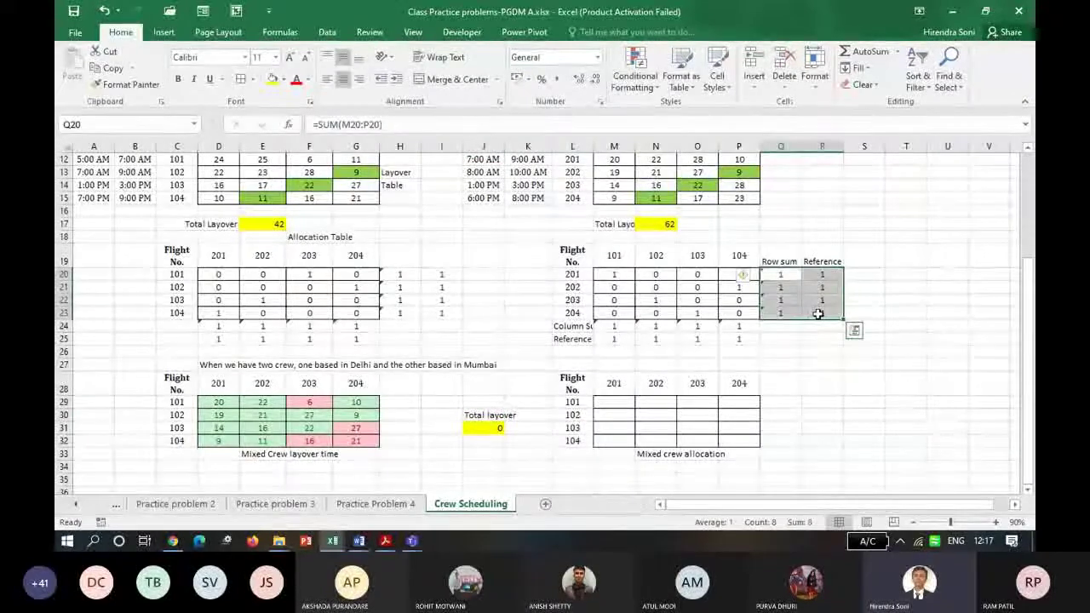
pyautogui.hotkey('ctrl', 'c')
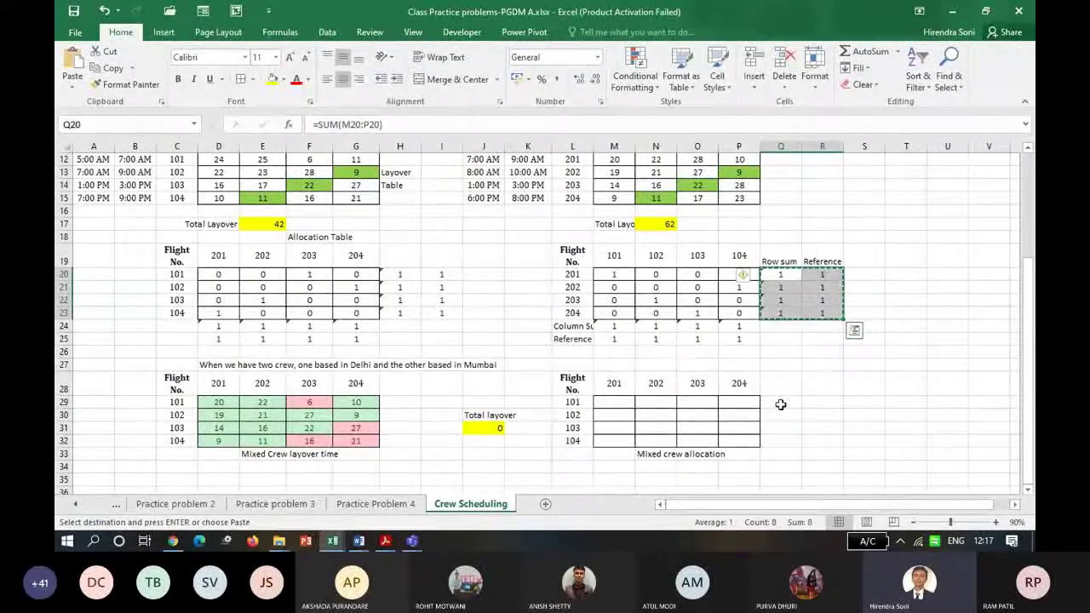
pyautogui.click(780, 405)
pyautogui.press('Return')
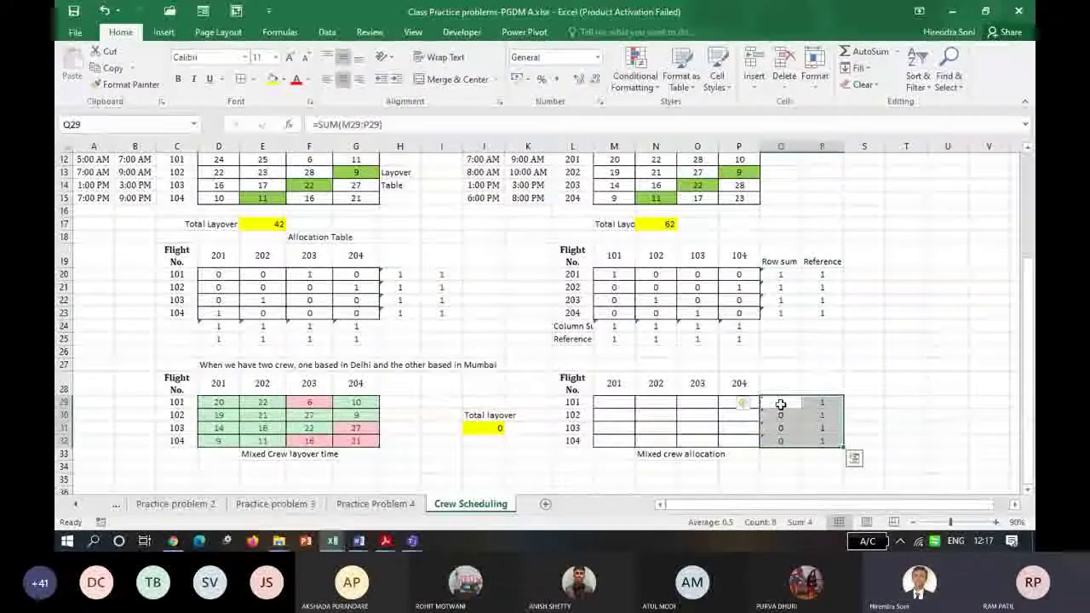
# Move the "Mixed crew allocation" label from N33 down to N35.
pyautogui.click(686, 456)
pyautogui.click(664, 456)
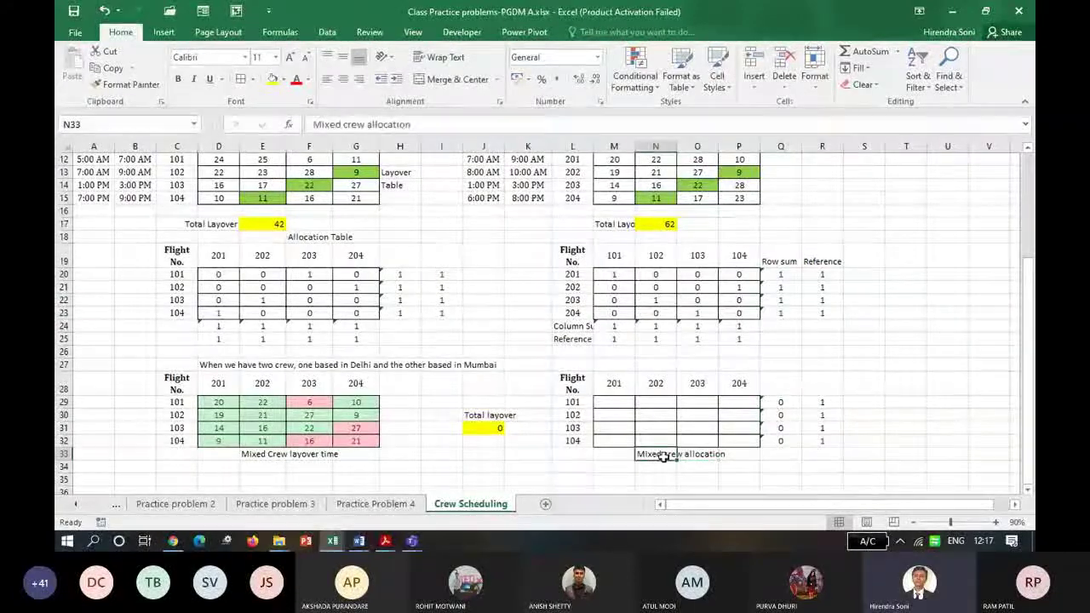
pyautogui.moveTo(664, 460); pyautogui.dragTo(667, 483)
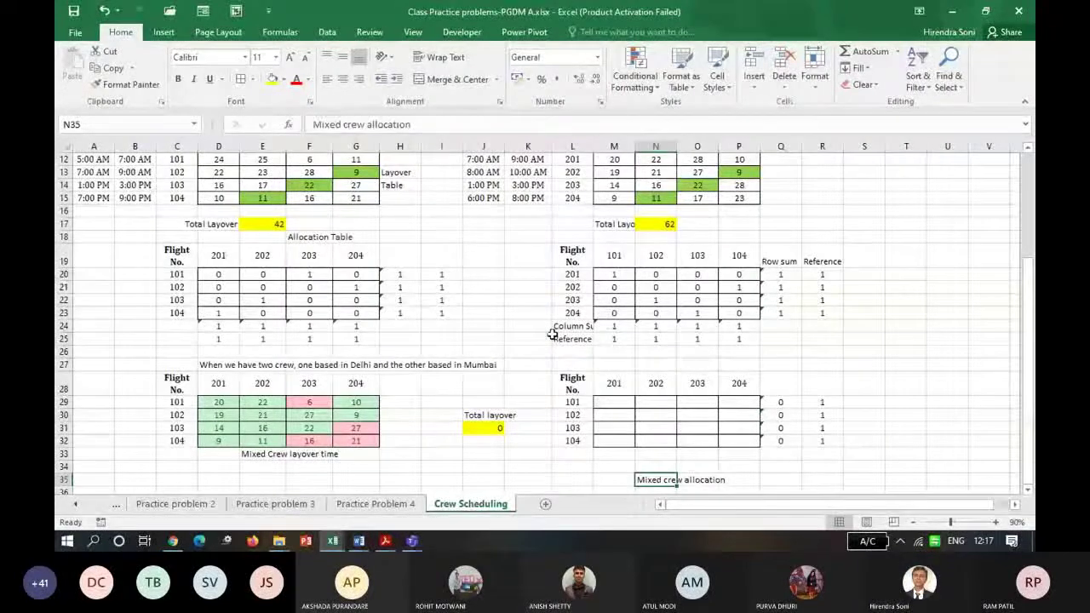
# Copy the column sum and reference cells M24:P25 to M33:P34 under the mixed crew allocation table.
pyautogui.moveTo(619, 327); pyautogui.dragTo(729, 337)
pyautogui.hotkey('ctrl', 'c')
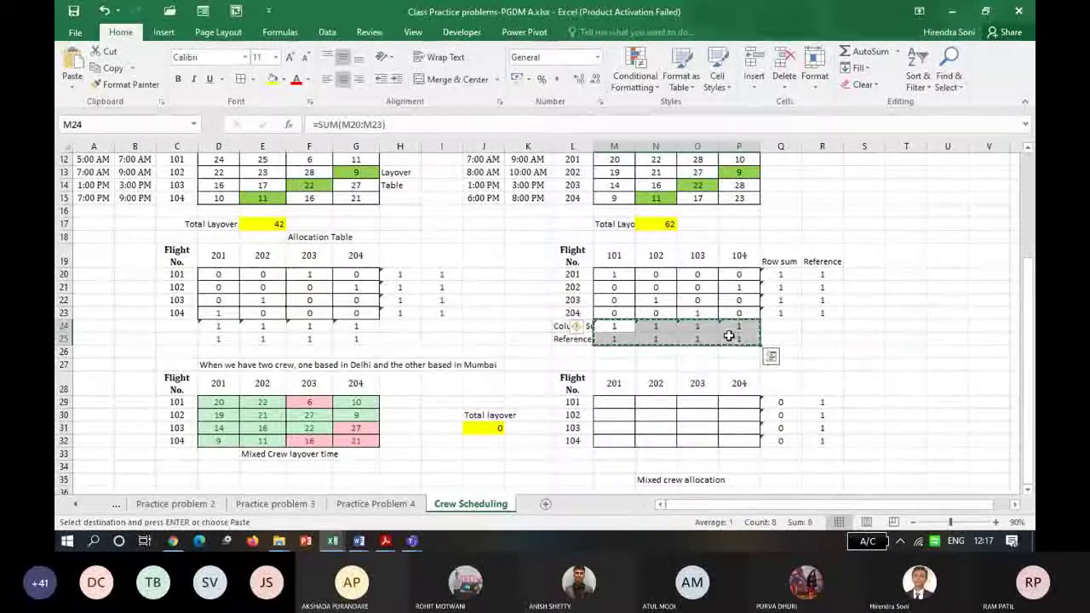
pyautogui.click(625, 453)
pyautogui.press('Return')
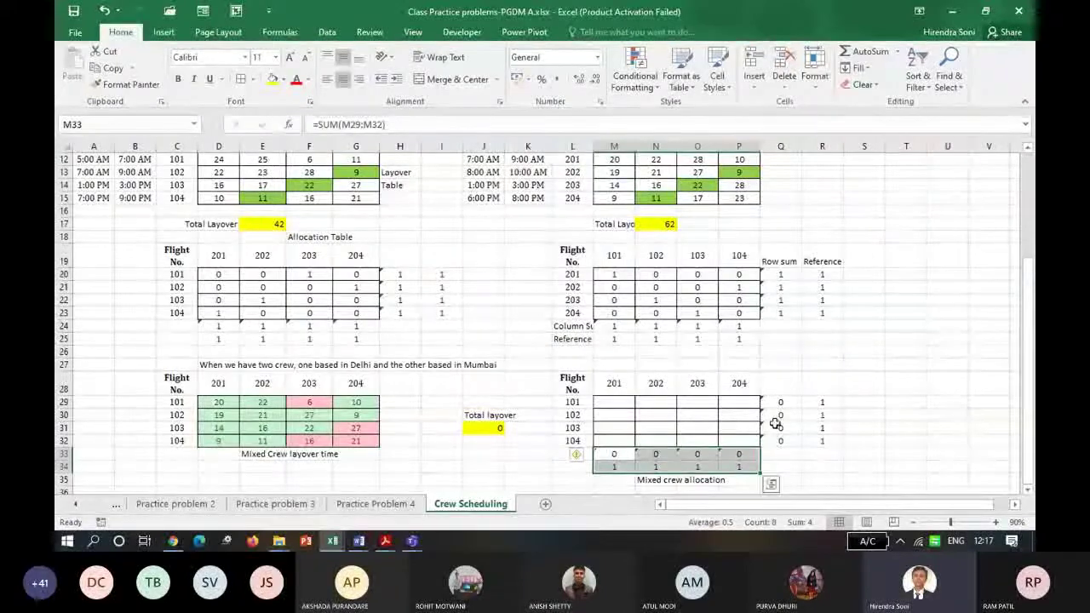
# Open Solver and reset all its previous options and cell selections.
pyautogui.click(615, 405)
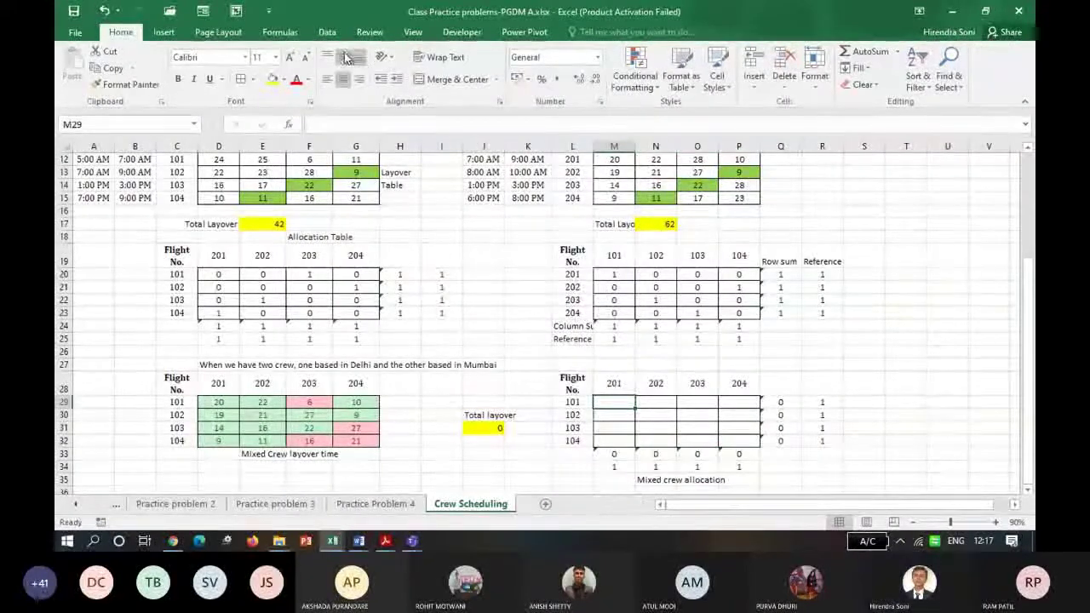
pyautogui.click(327, 32)
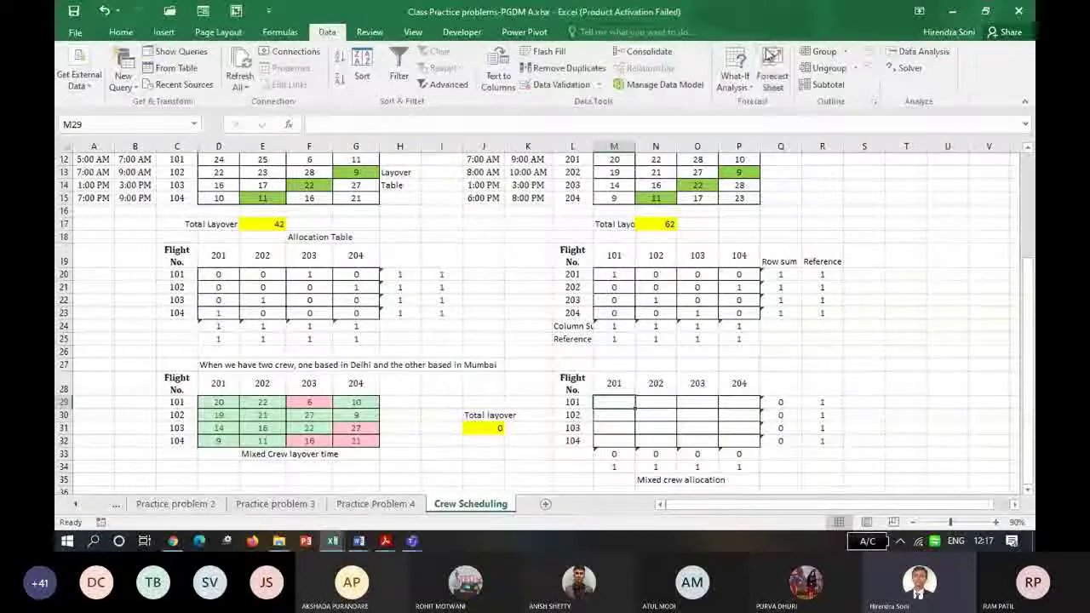
pyautogui.click(909, 68)
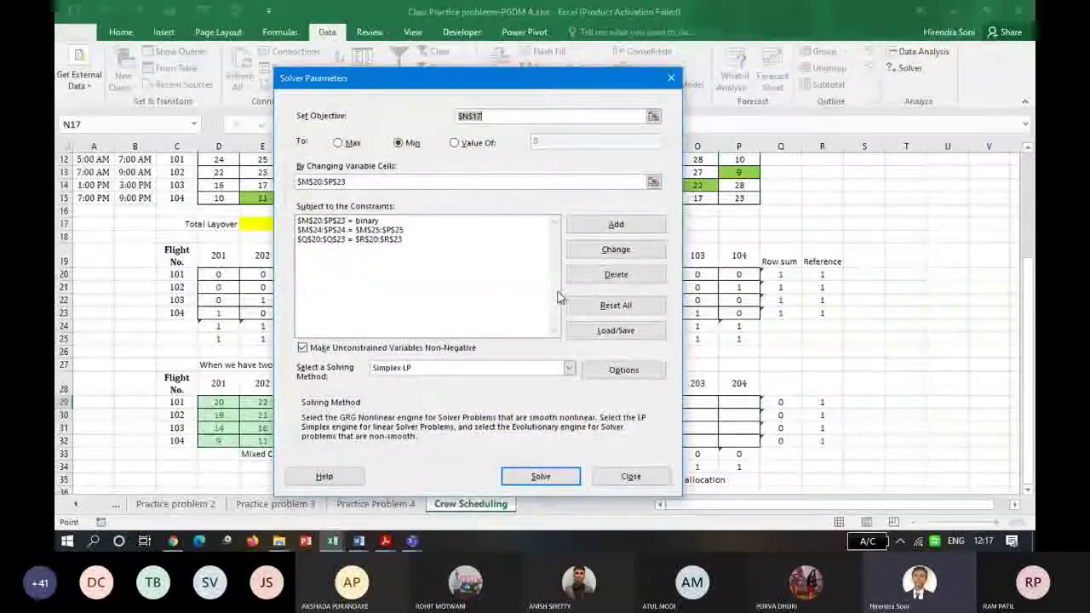
pyautogui.click(619, 312)
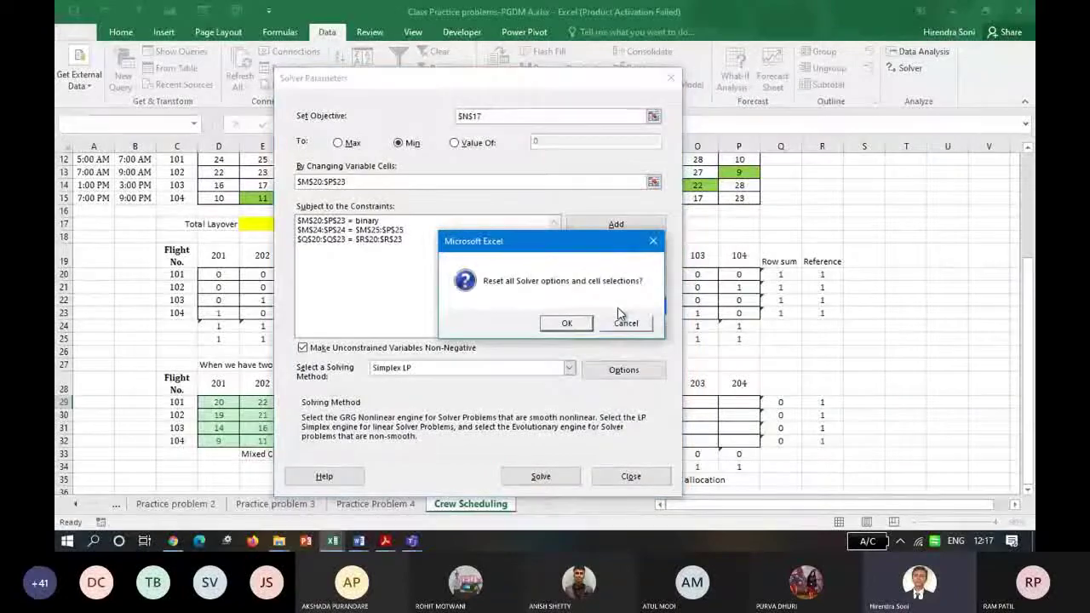
pyautogui.click(567, 324)
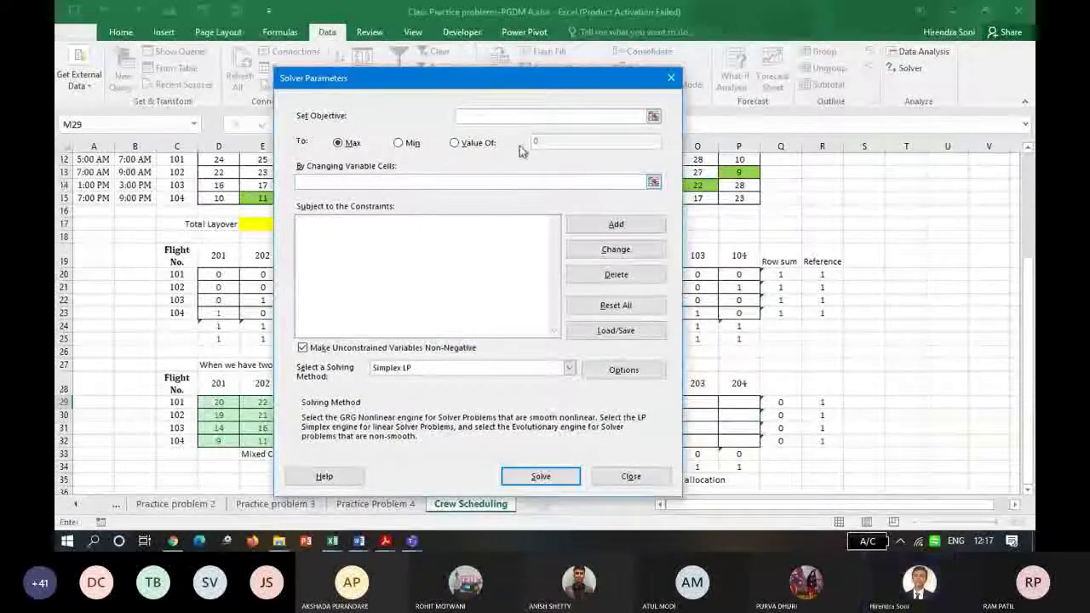
# Set Solver to minimise the total layover in J31 by changing the allocation cells M29:P32.
pyautogui.moveTo(559, 84); pyautogui.dragTo(351, 94)
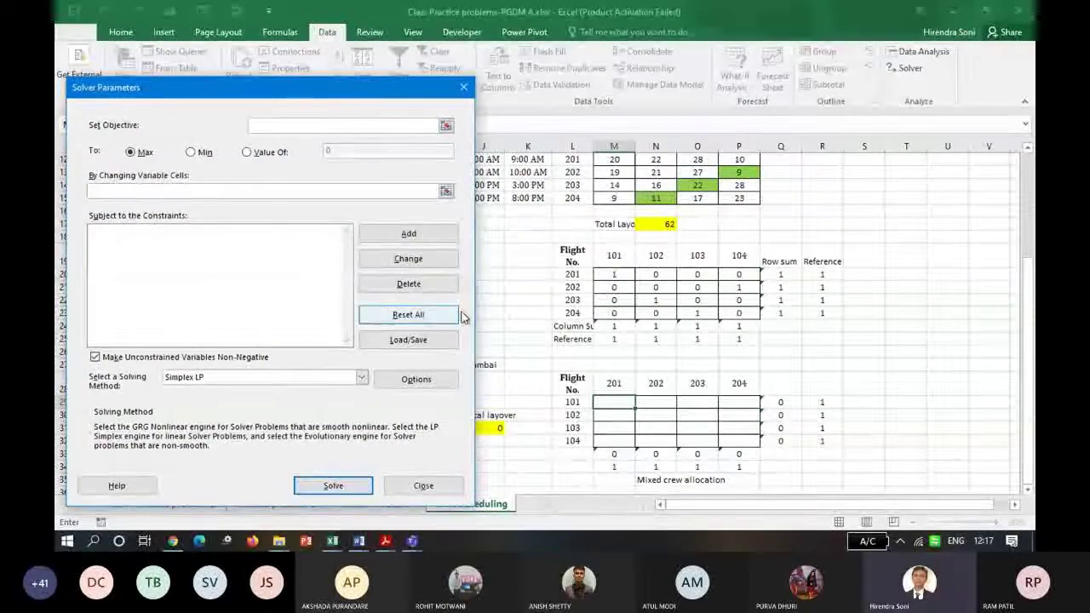
pyautogui.click(492, 431)
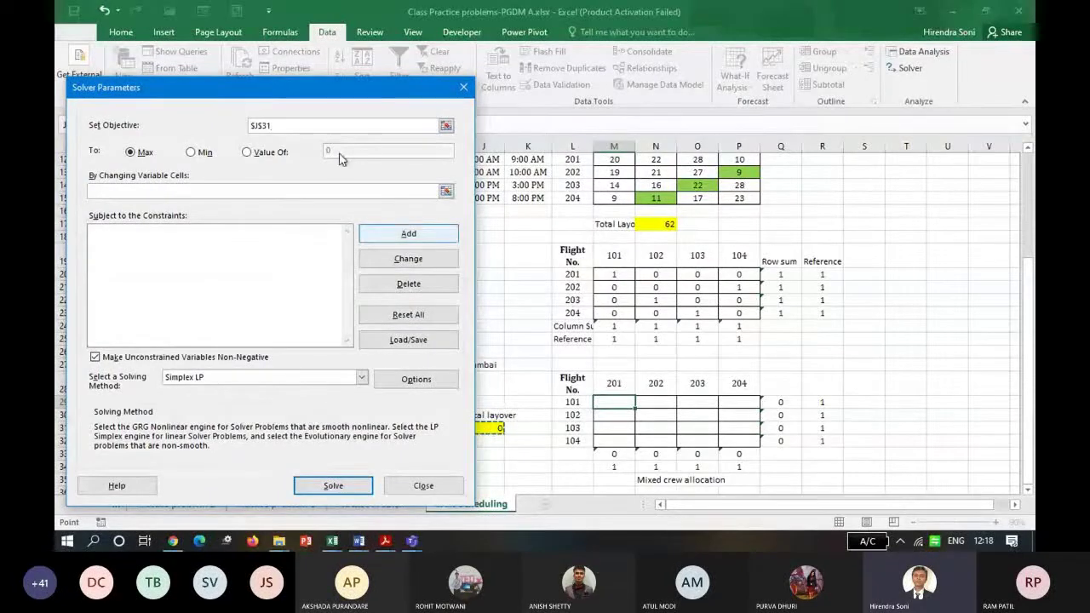
pyautogui.moveTo(315, 94); pyautogui.dragTo(414, 61)
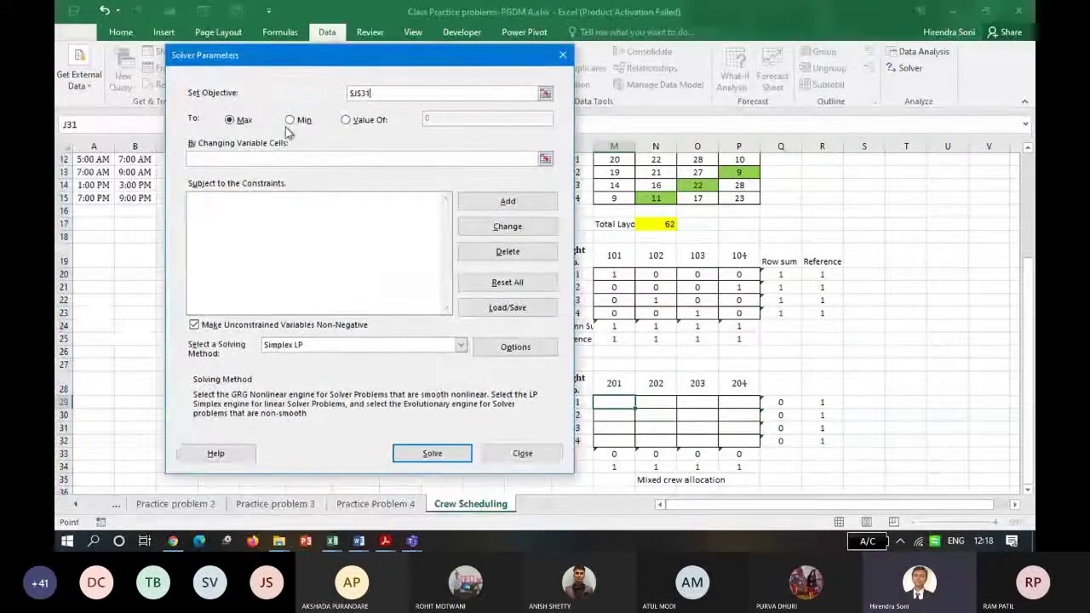
pyautogui.click(290, 120)
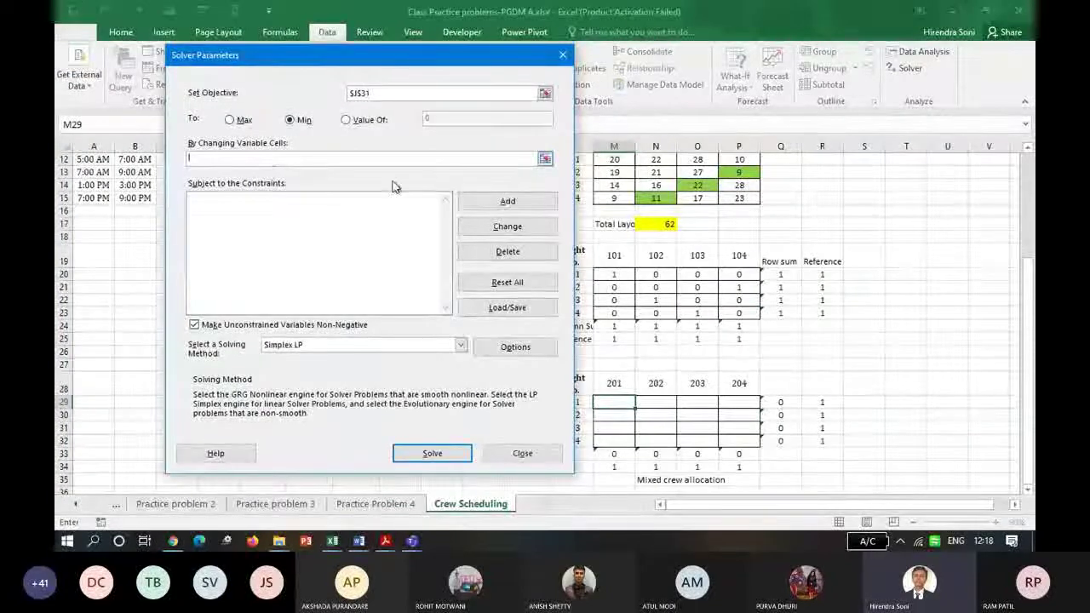
pyautogui.click(614, 402)
pyautogui.moveTo(613, 402); pyautogui.dragTo(737, 440)
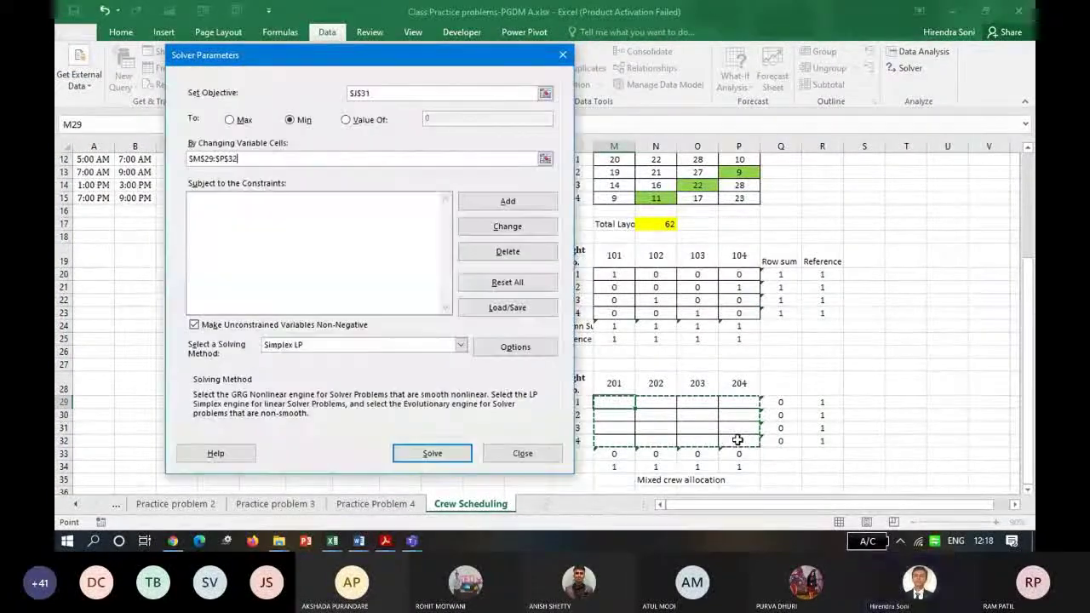
# Add a Solver constraint that the row sums Q29:Q32 equal the references R29:R32.
pyautogui.click(519, 201)
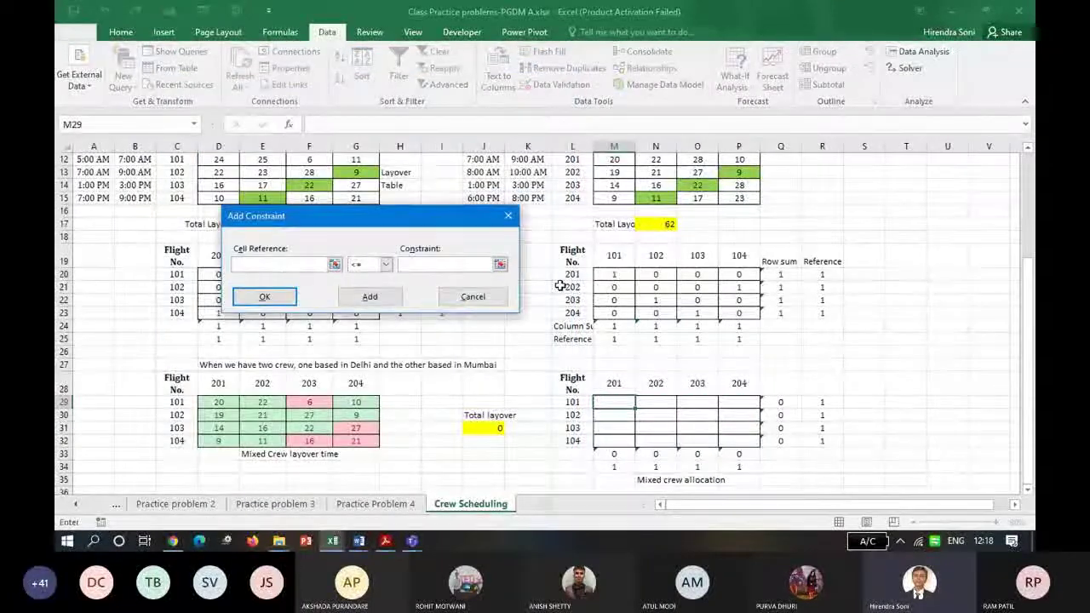
pyautogui.moveTo(779, 403); pyautogui.dragTo(780, 437)
pyautogui.click(385, 264)
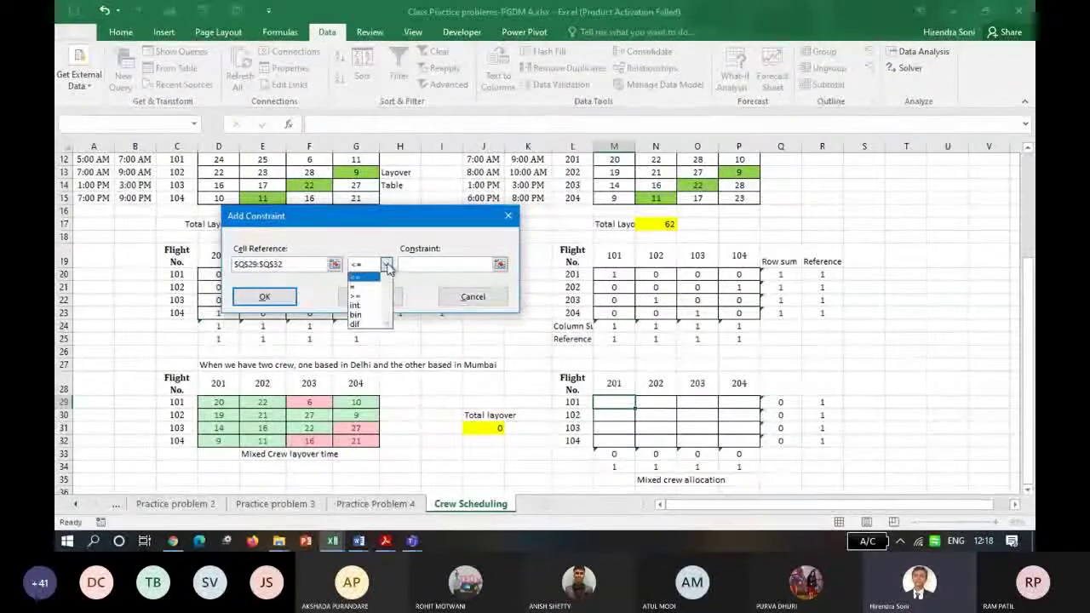
pyautogui.click(358, 286)
pyautogui.click(431, 263)
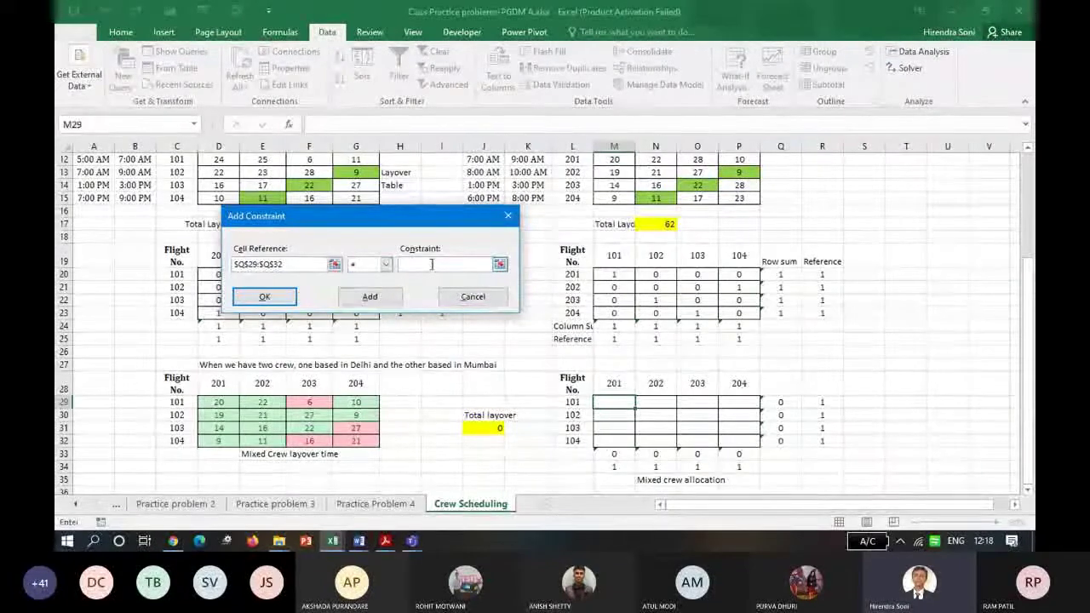
pyautogui.moveTo(826, 404); pyautogui.dragTo(828, 441)
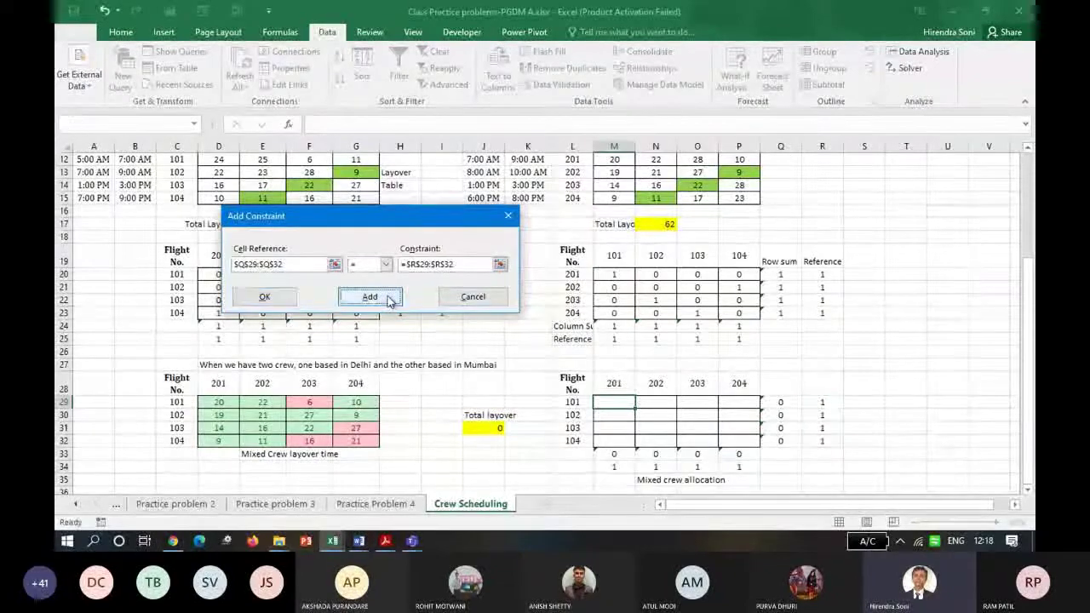
# Add a Solver constraint that the column sums M33:P33 equal the references M34:P34.
pyautogui.click(613, 454)
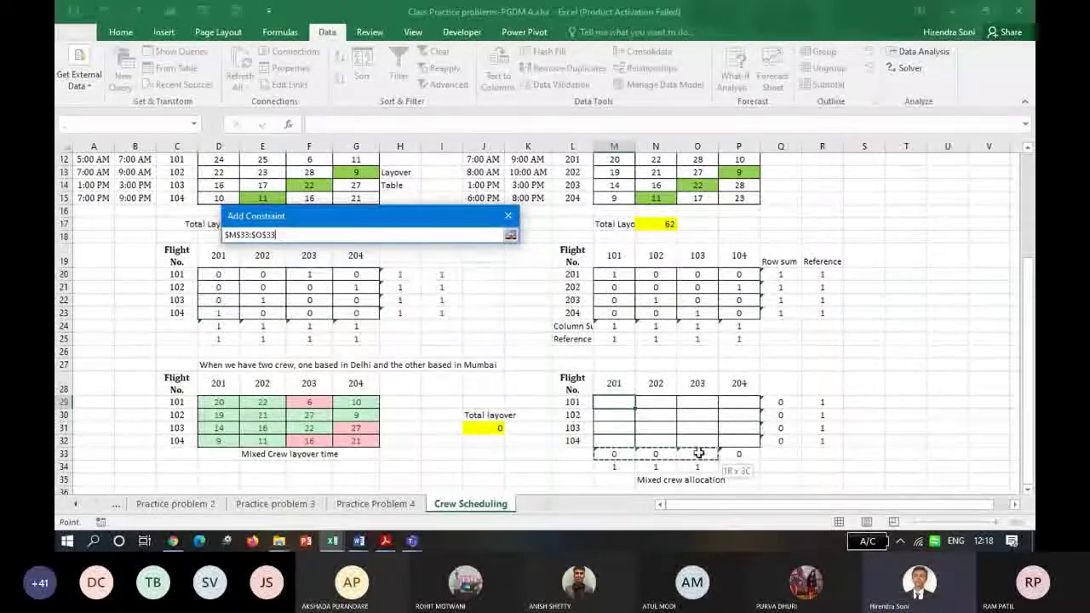
pyautogui.moveTo(725, 453); pyautogui.dragTo(725, 453)
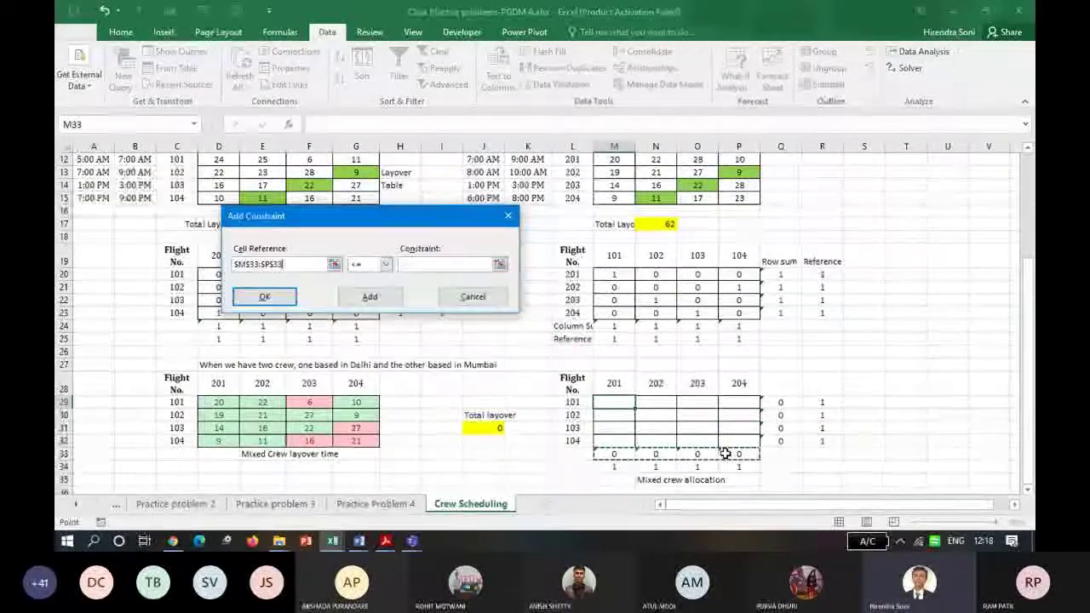
pyautogui.click(369, 288)
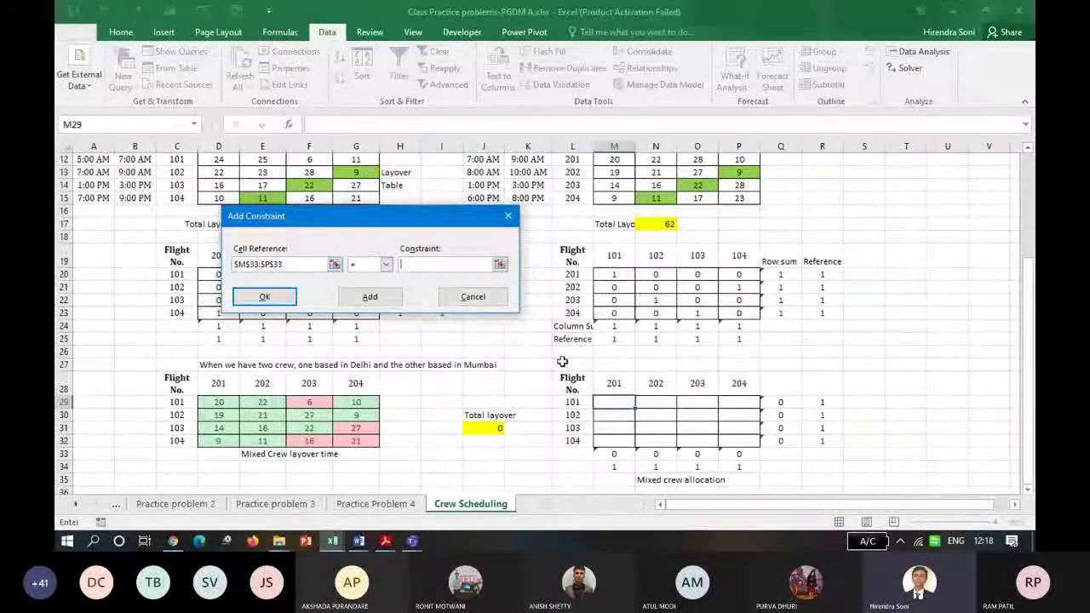
pyautogui.moveTo(613, 466); pyautogui.dragTo(728, 467)
pyautogui.click(371, 297)
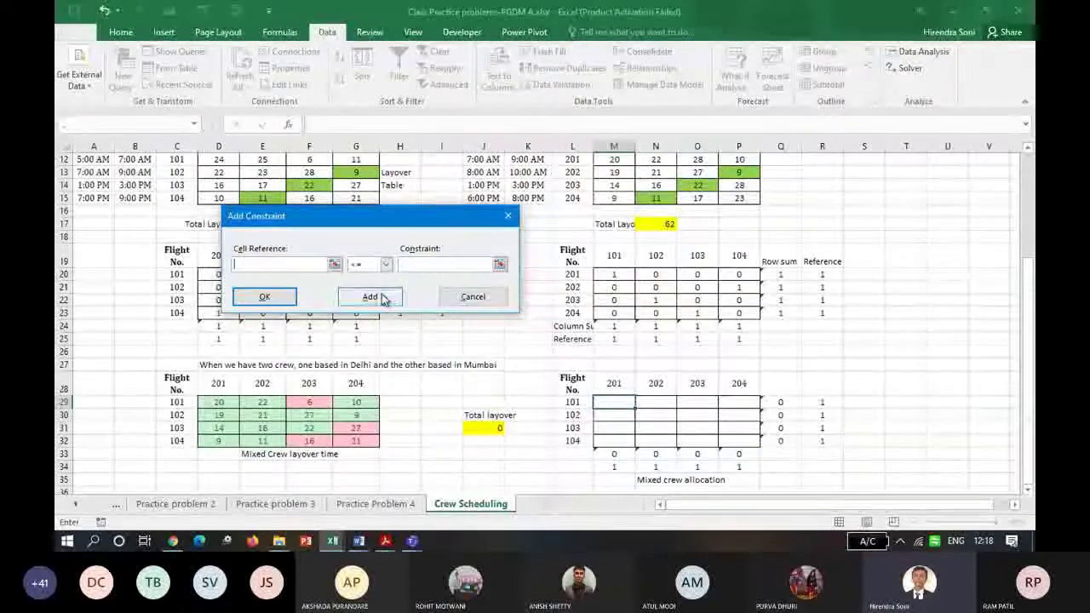
# Add a final Solver constraint making the allocation cells M29:P32 binary.
pyautogui.moveTo(620, 404); pyautogui.dragTo(620, 404)
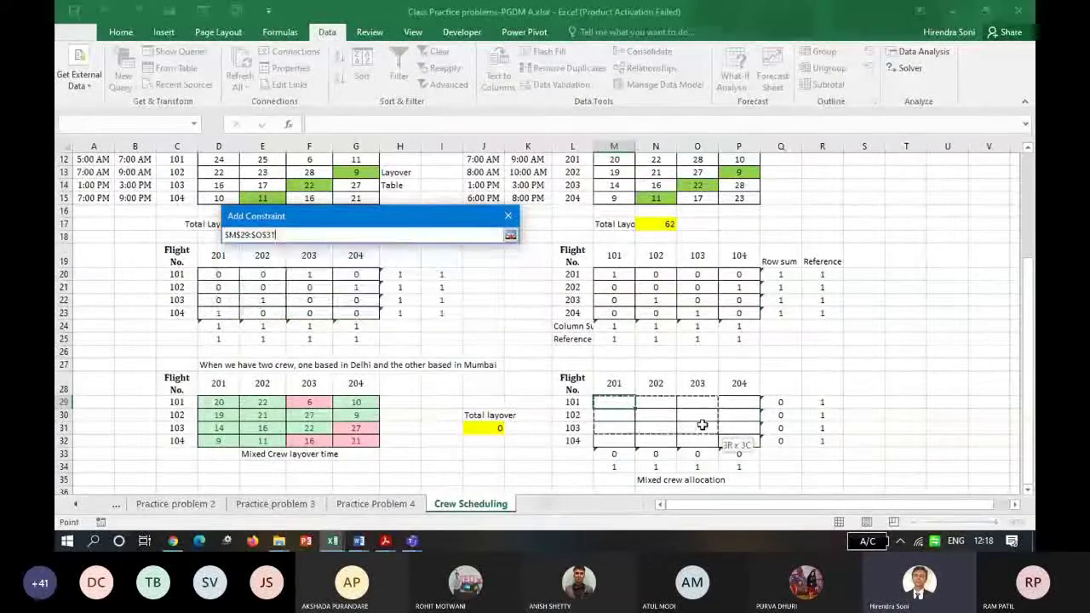
pyautogui.moveTo(731, 441); pyautogui.dragTo(731, 441)
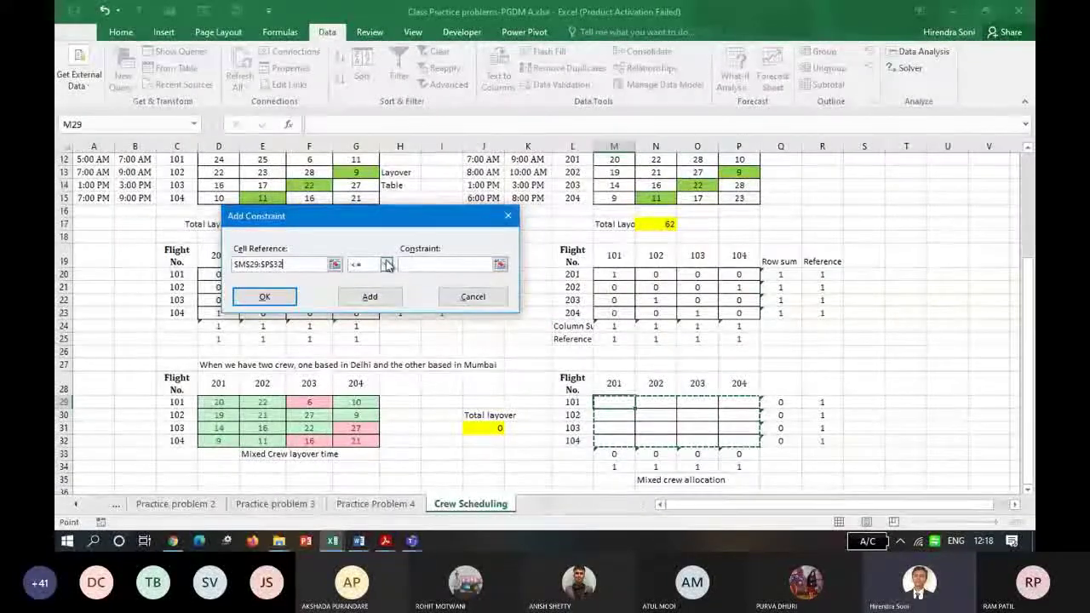
pyautogui.click(356, 314)
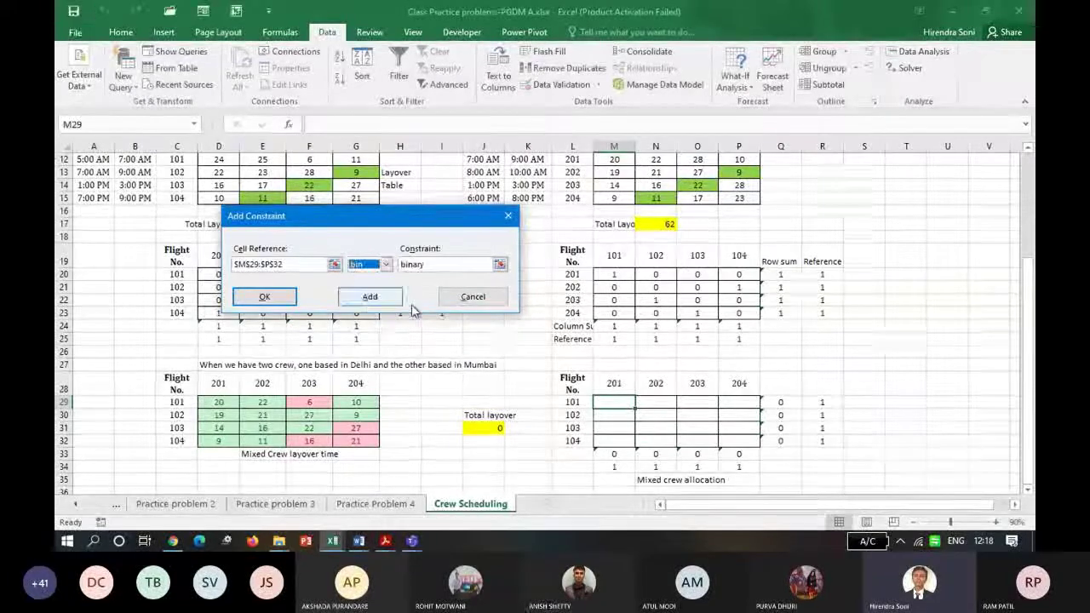
pyautogui.click(271, 300)
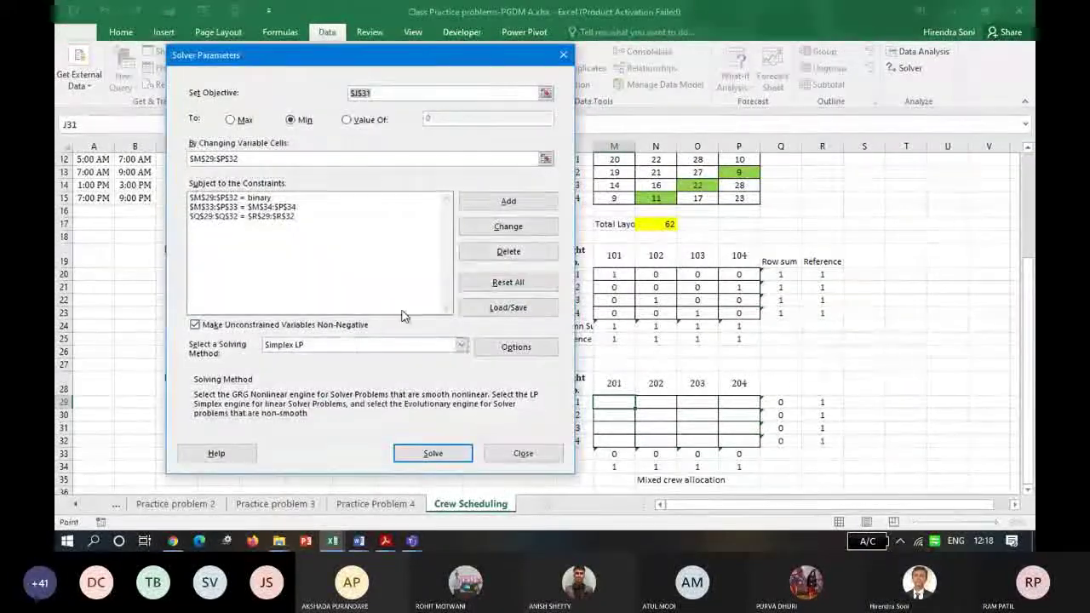
# Solve the mixed crew model, keep the Solver solution and check the total layover formula in J31.
pyautogui.click(439, 458)
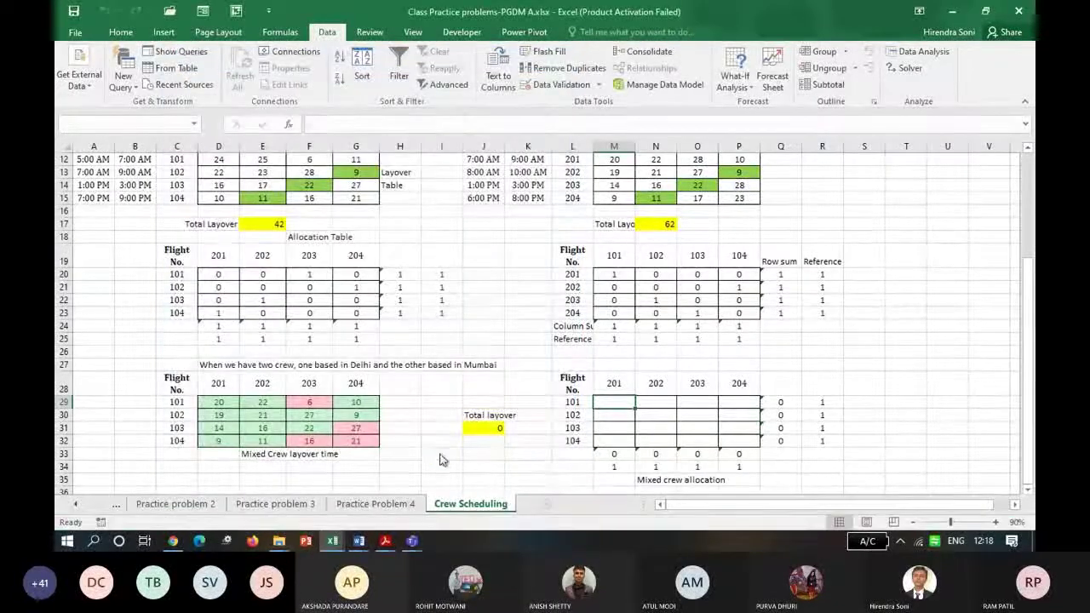
pyautogui.click(376, 300)
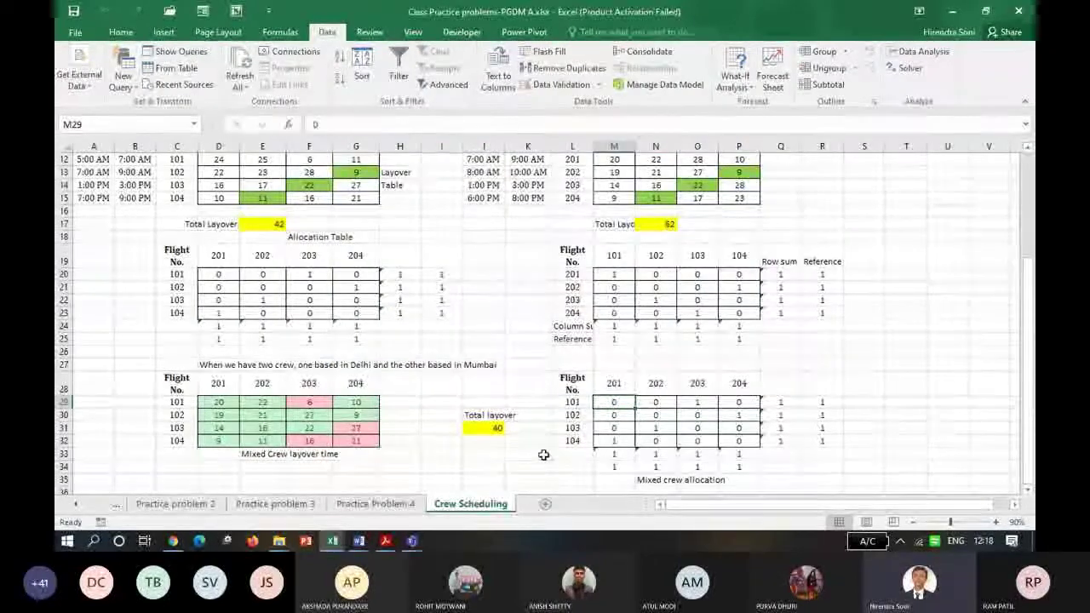
pyautogui.click(495, 429)
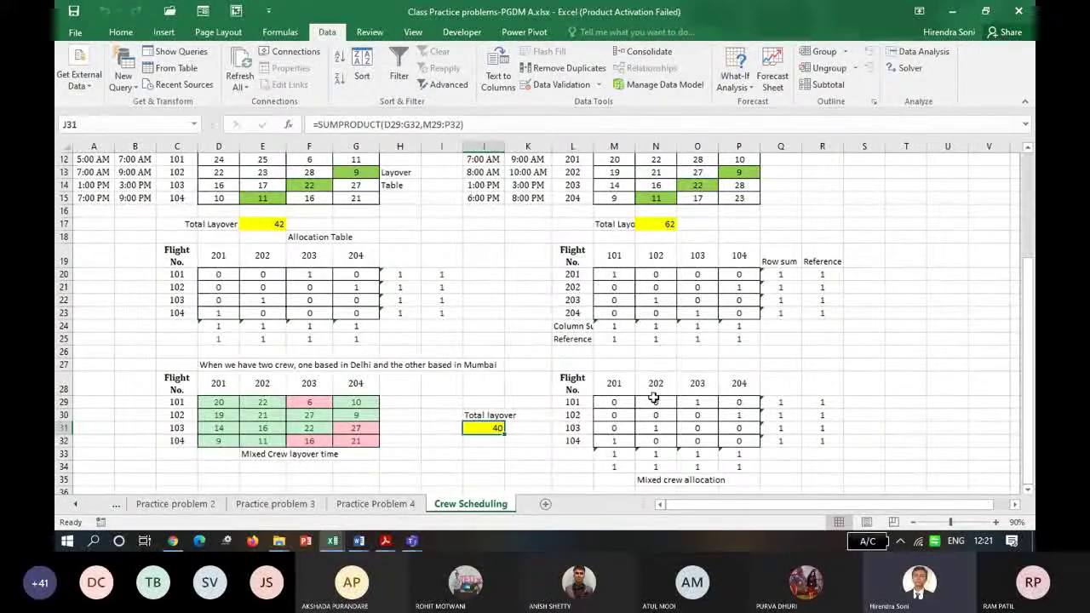
# Enter the note "Green coloured ones are based out of Mumbai" in D34 under the mixed crew layover table.
pyautogui.doubleClick(223, 467)
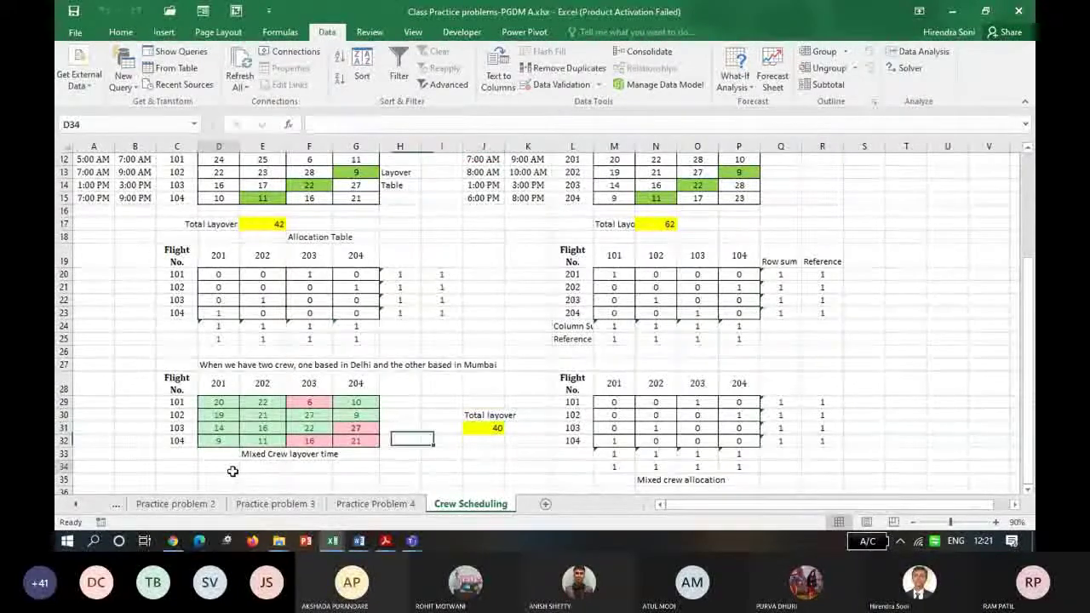
pyautogui.write('Green coloured')
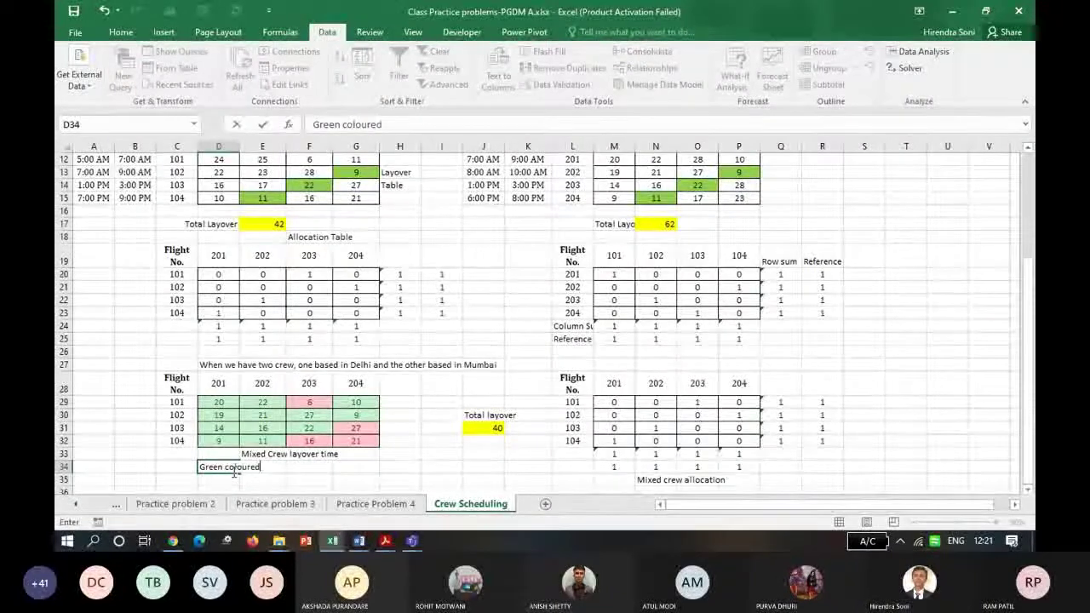
pyautogui.write(' ones')
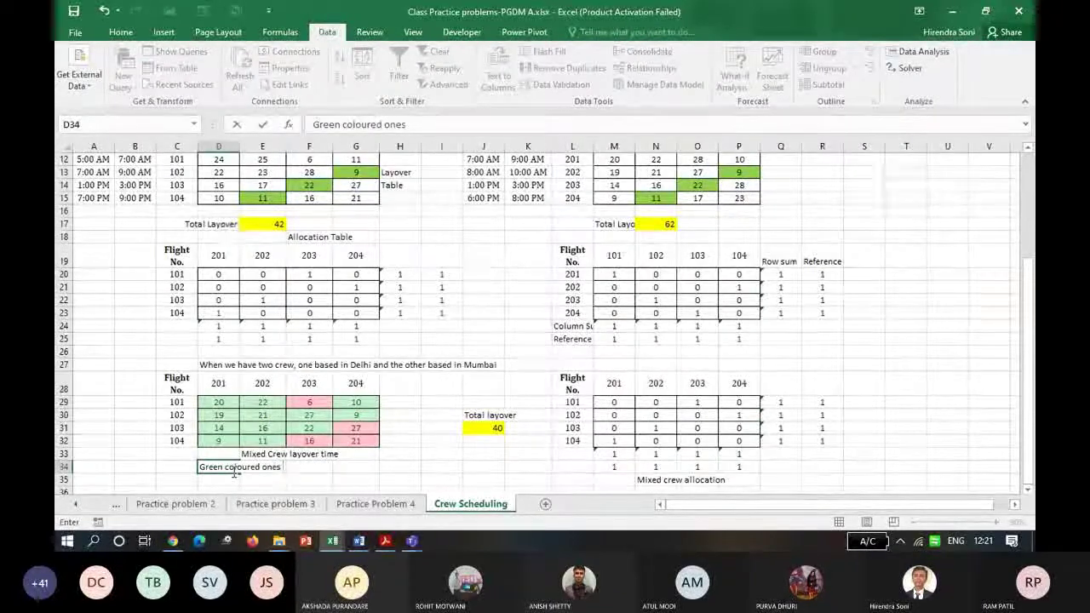
pyautogui.write(' are base')
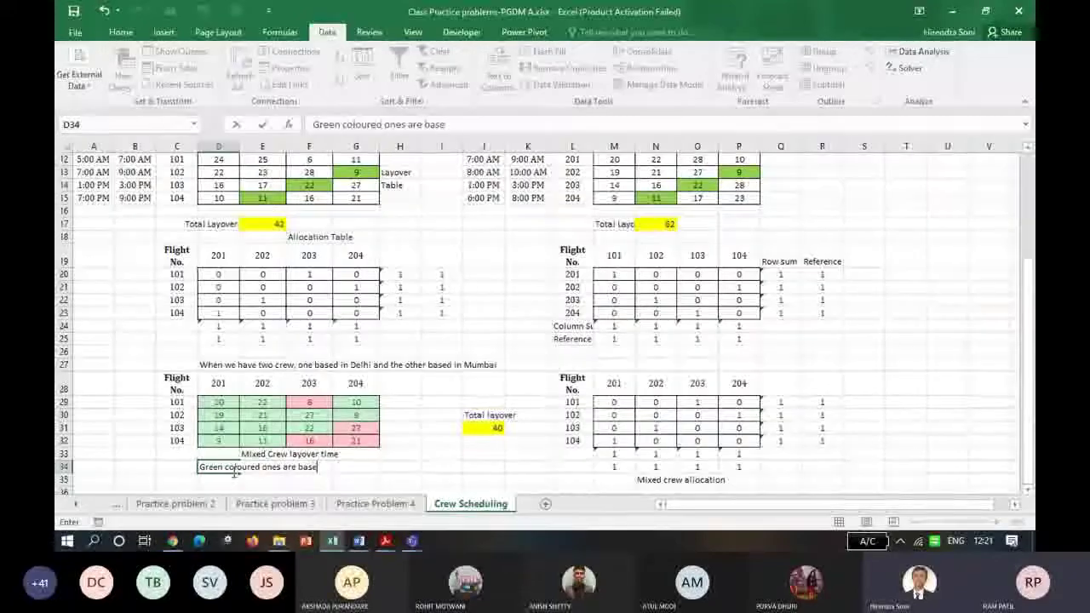
pyautogui.write('d out of')
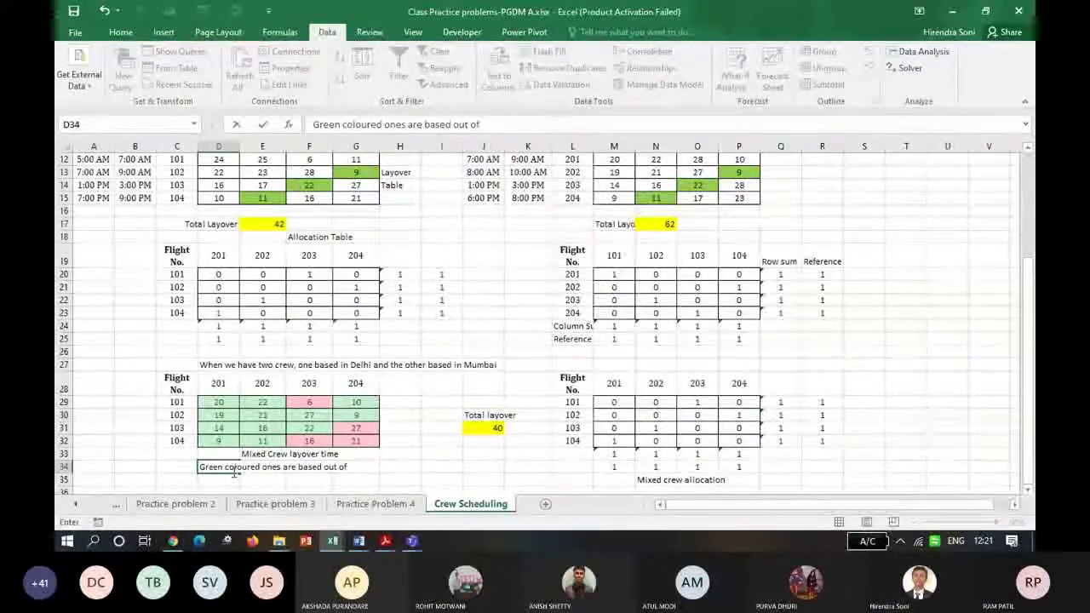
pyautogui.write(' M')
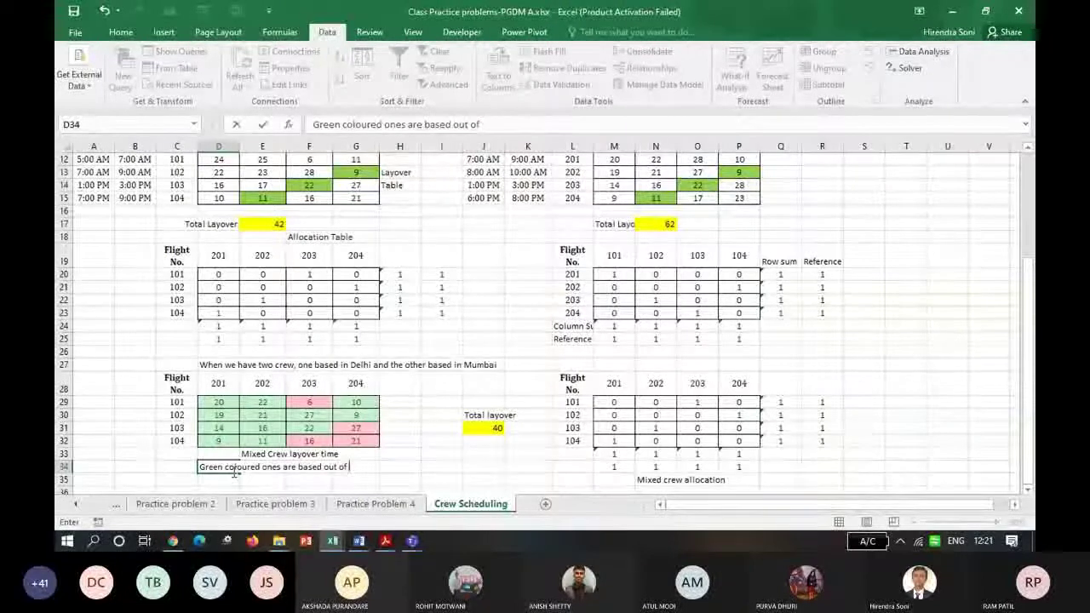
pyautogui.write('umbai')
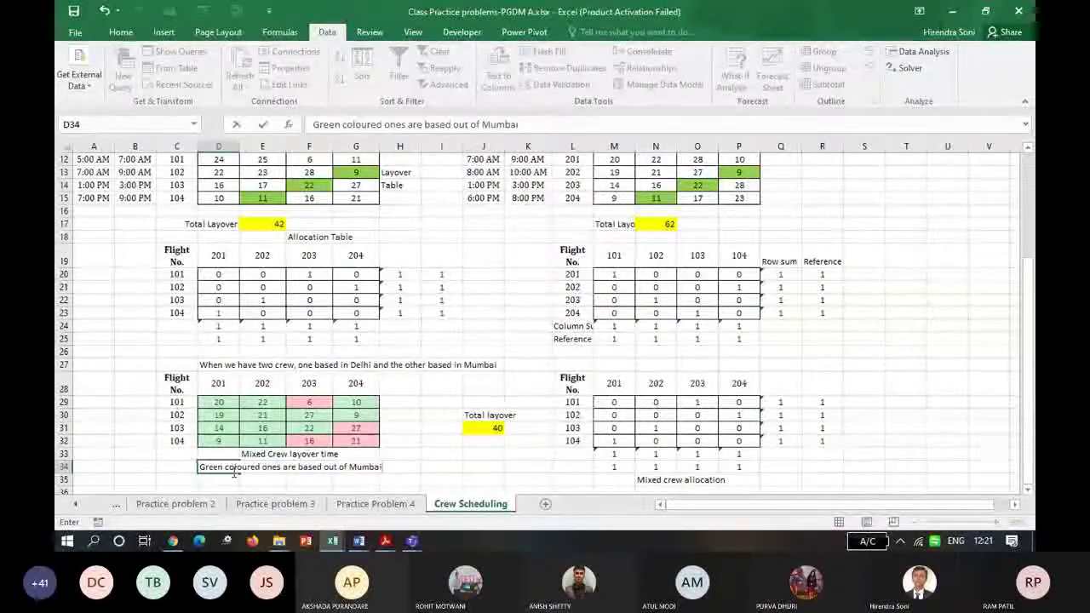
pyautogui.press('Return')
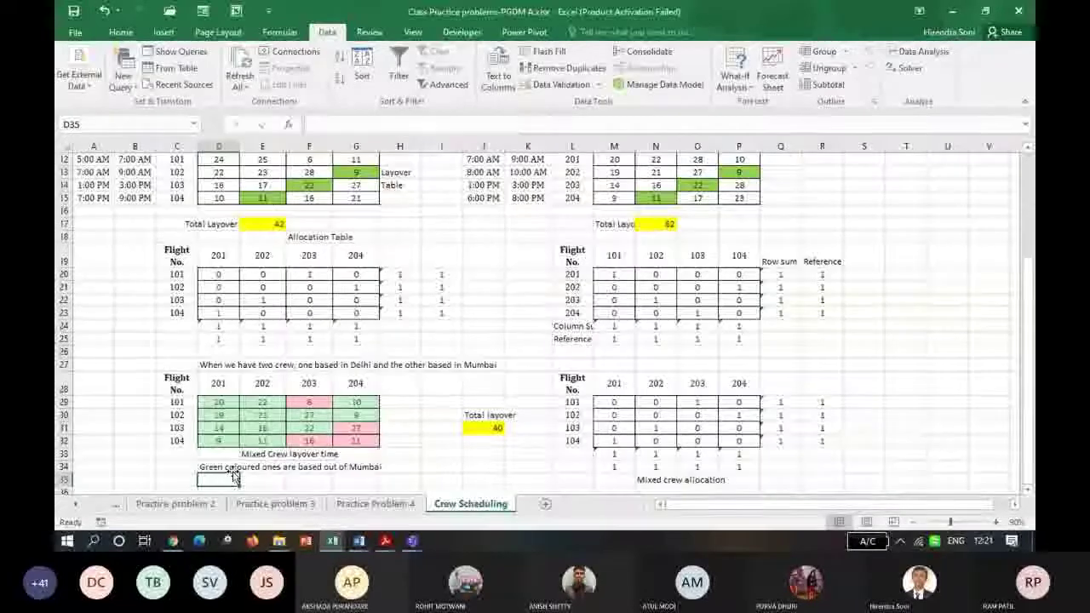
# Reuse the green note in D35, reworded as "Red coloured ones are based out of Delhi".
pyautogui.doubleClick(236, 477)
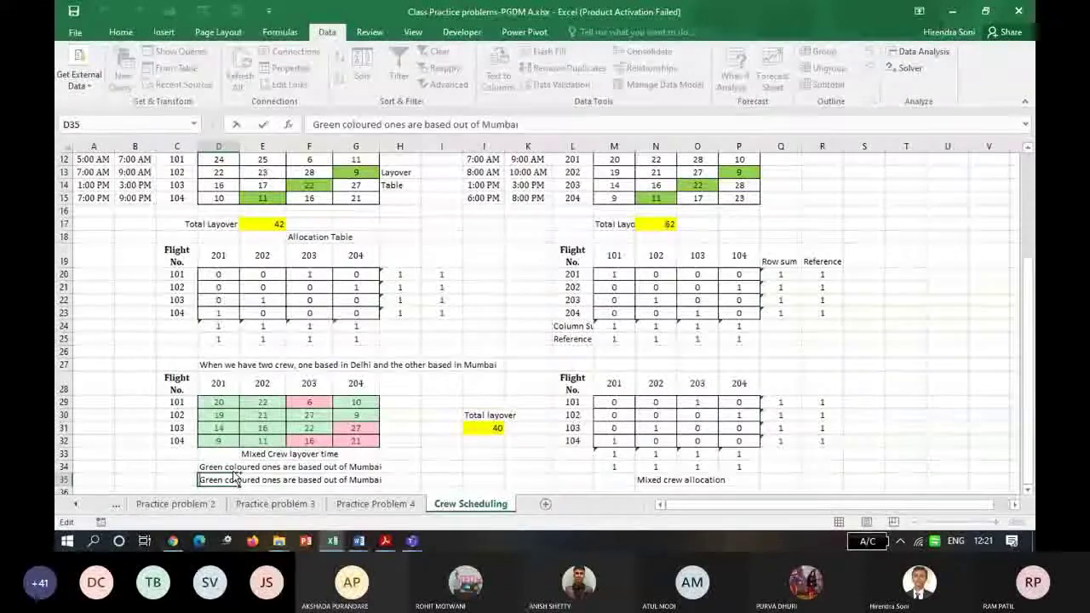
pyautogui.write('Red')
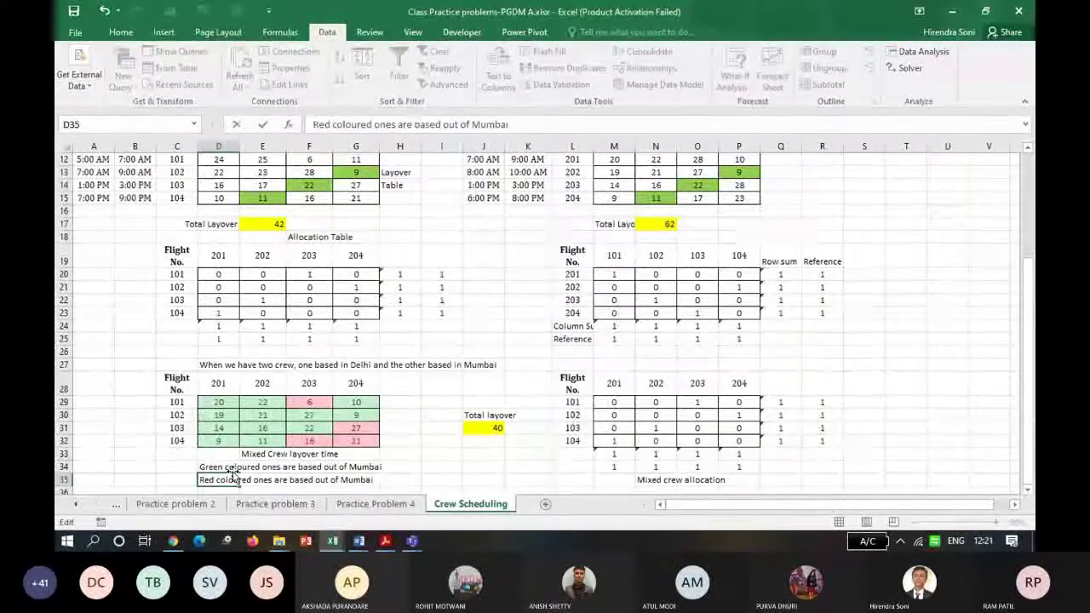
pyautogui.hotkey('ctrl', 'shift', 'Left')
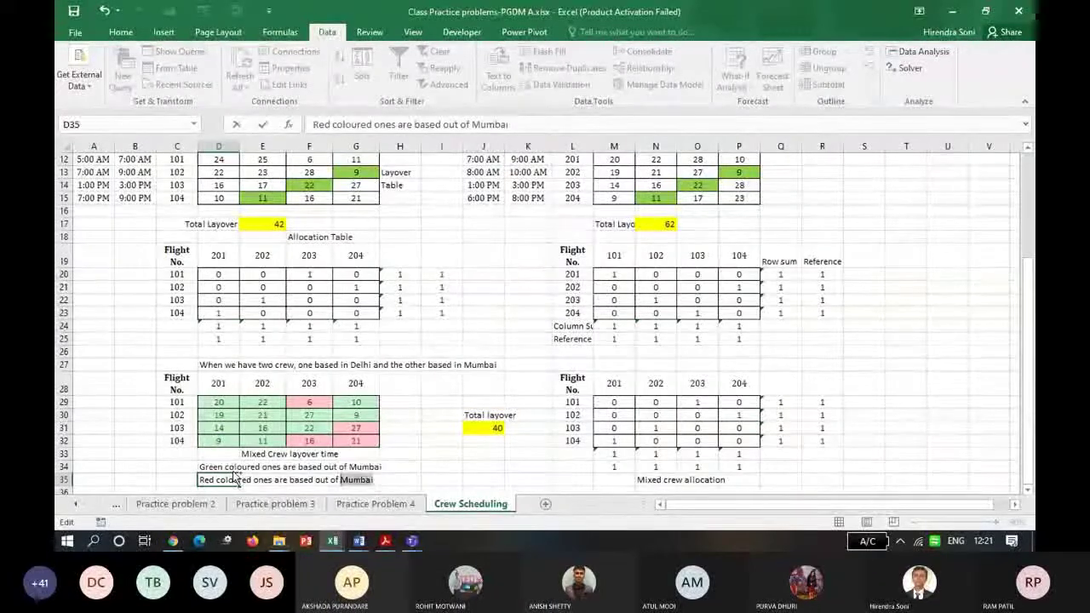
pyautogui.write('Delhi')
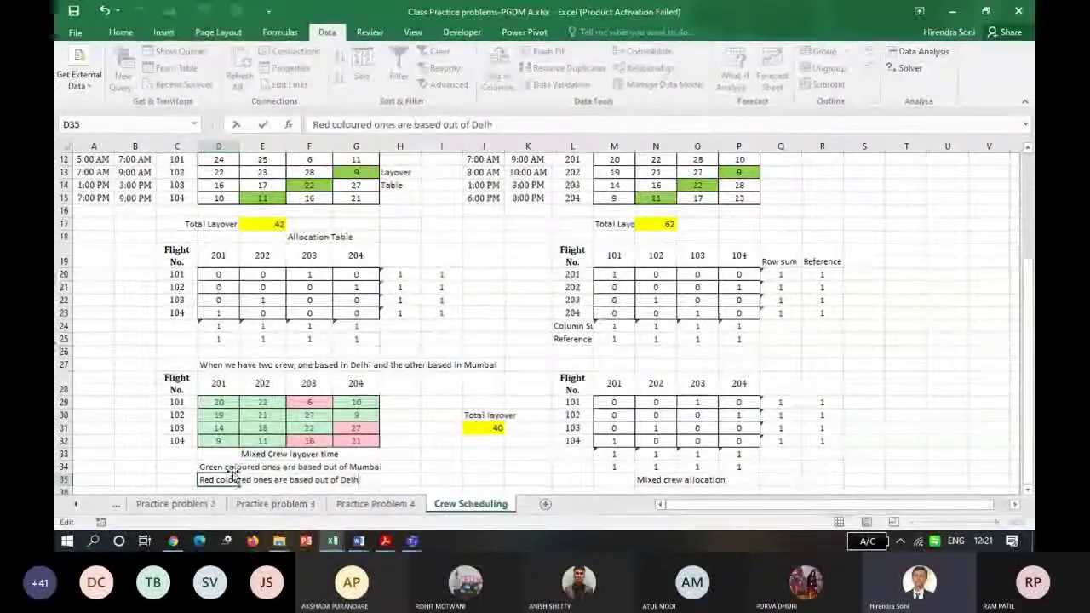
pyautogui.press('Return')
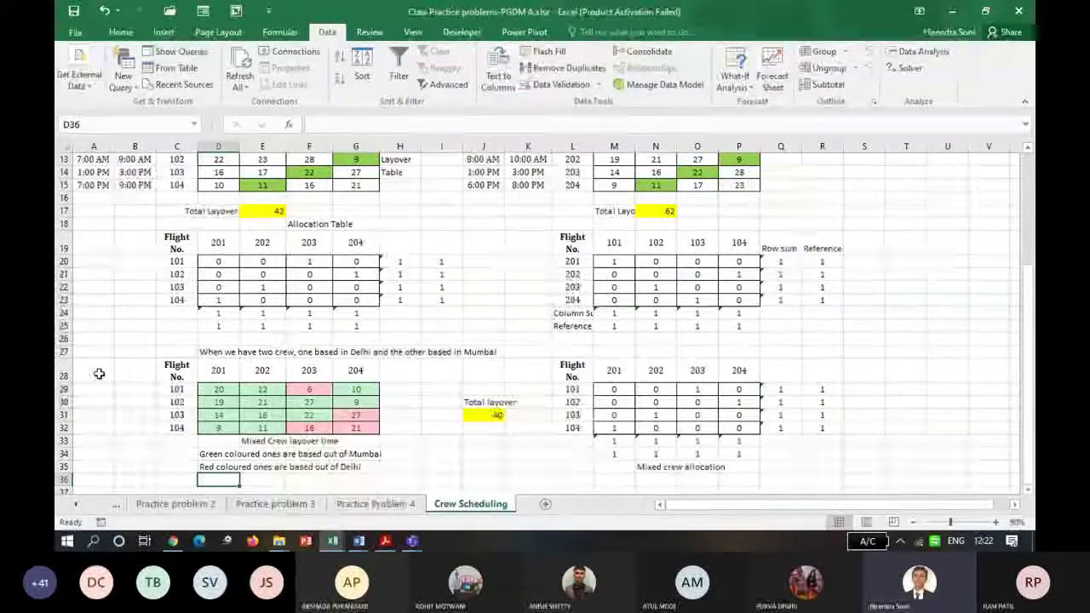
# Select the whole mixed crew section, cells A27:T36.
pyautogui.moveTo(90, 351); pyautogui.dragTo(885, 477)
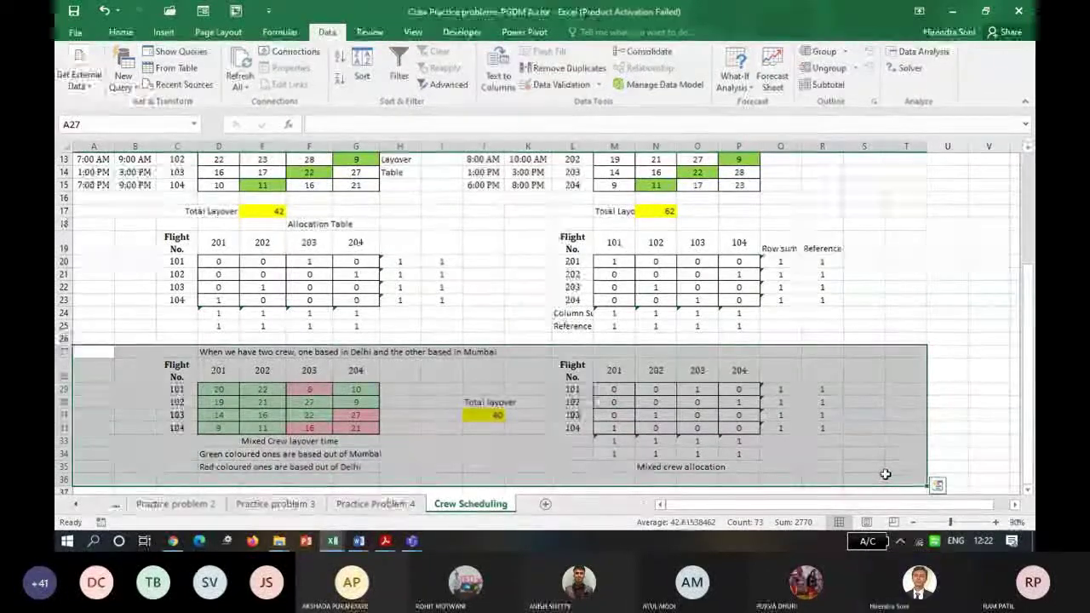